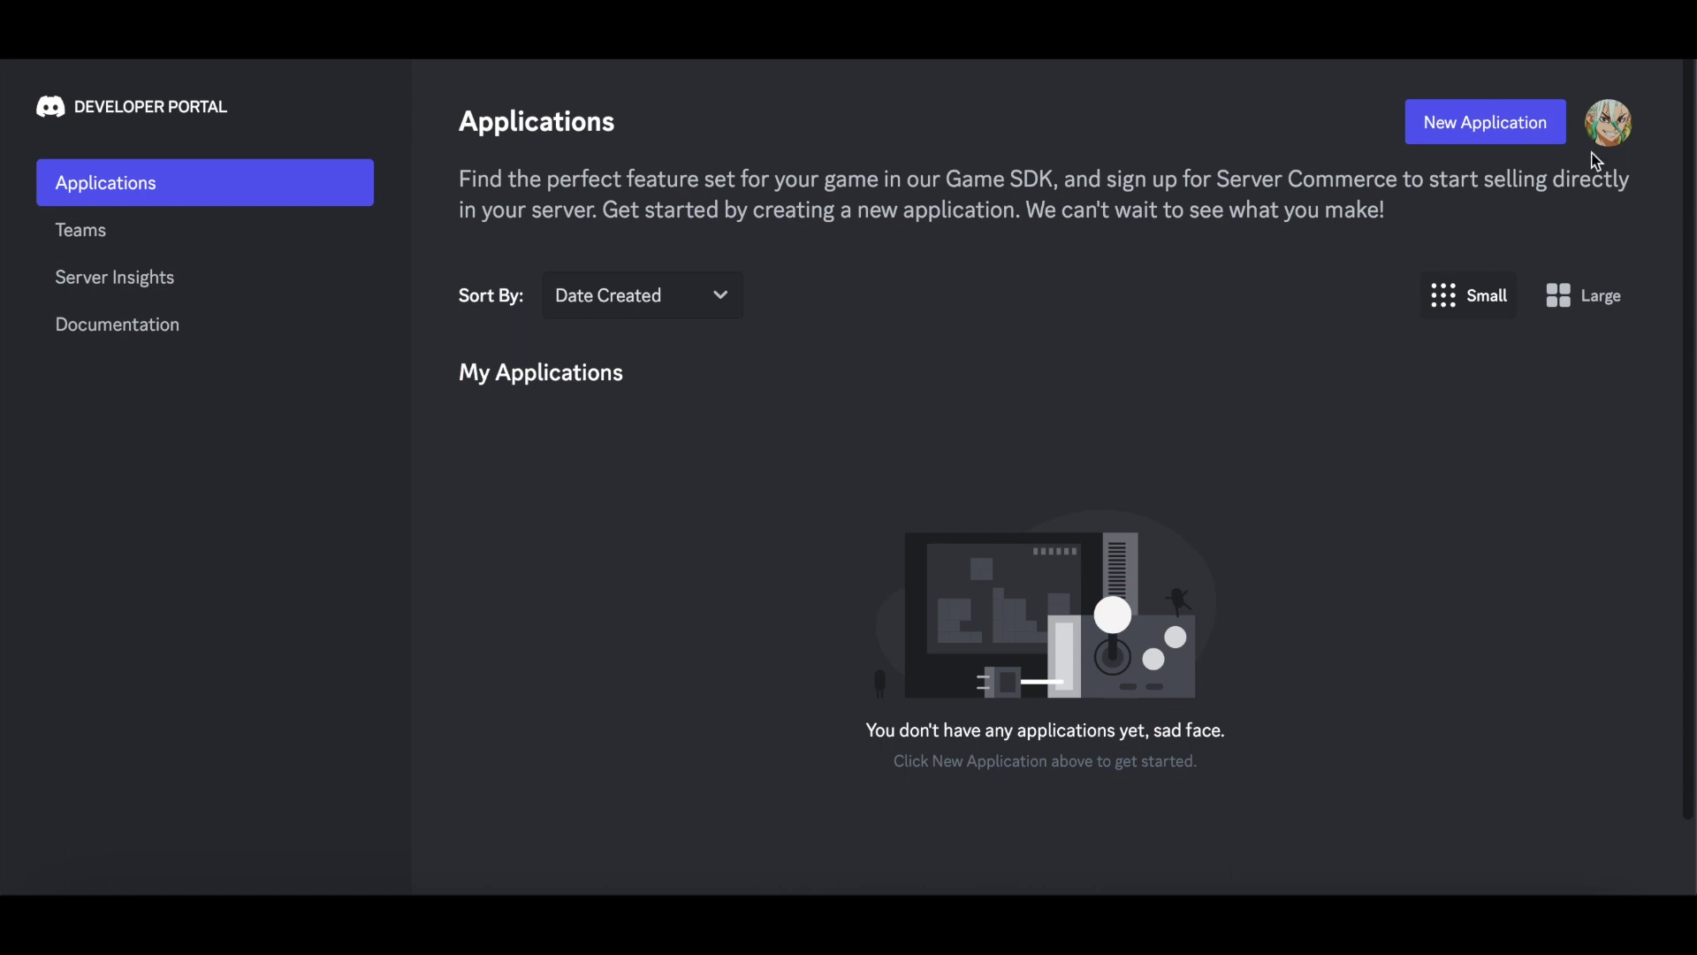
- Create a Discord application named 'gamerbot', accepting the developer terms
left_click(1451, 126)
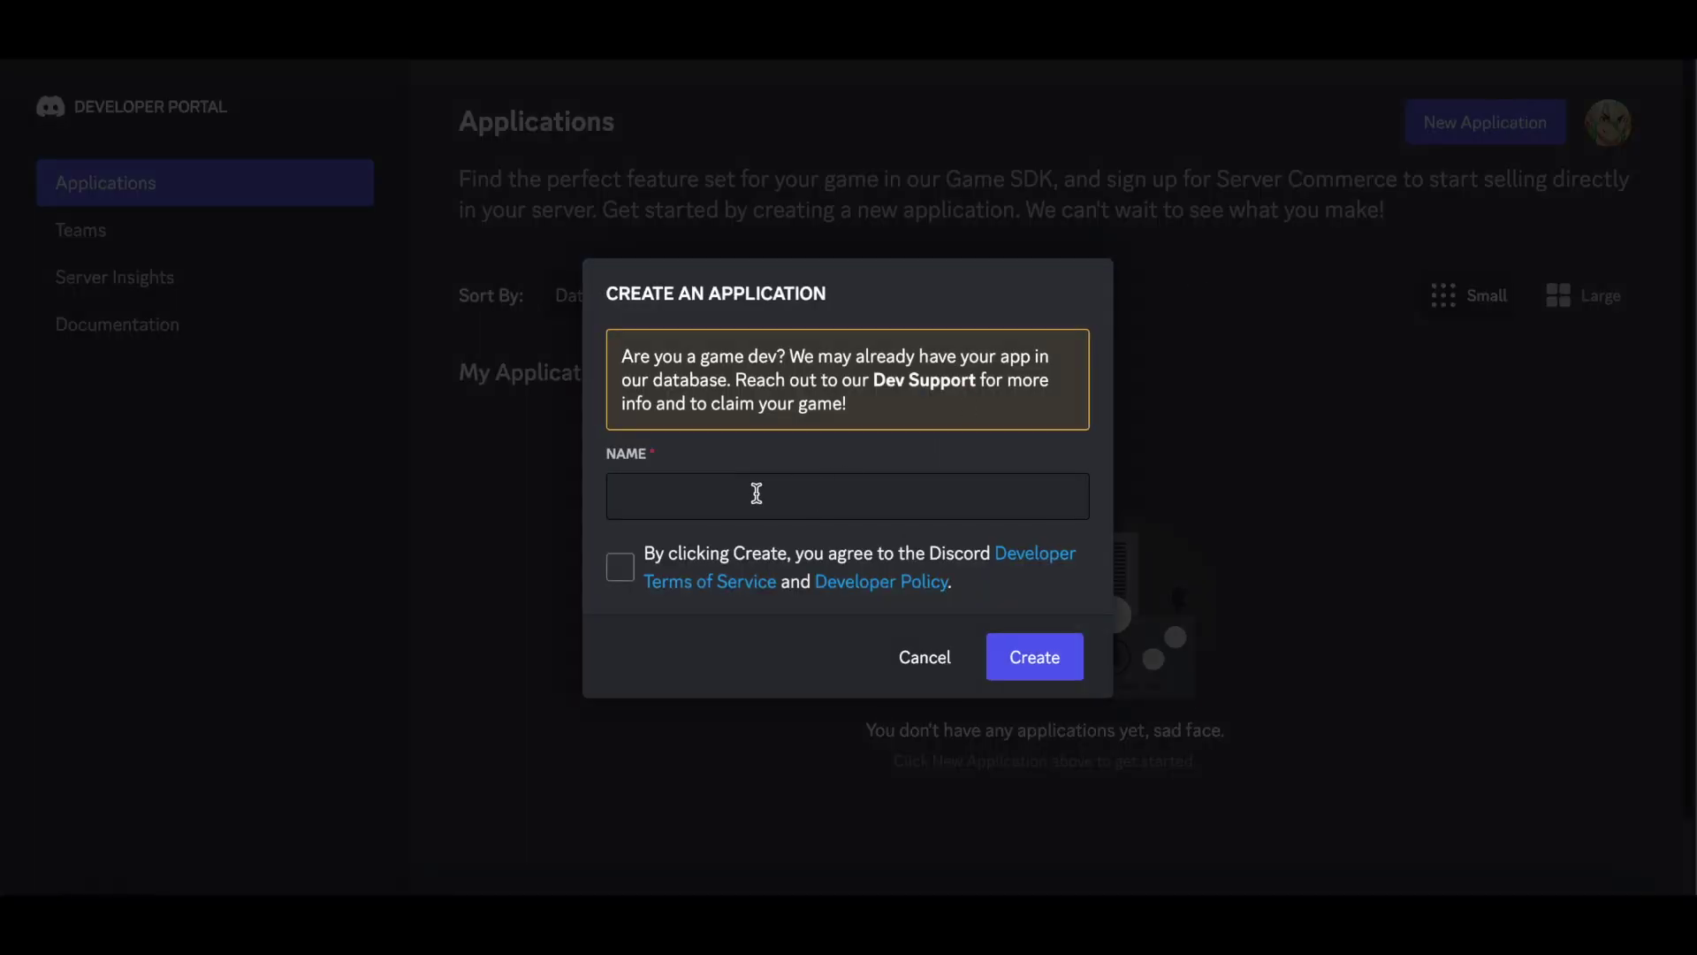
left_click(736, 495)
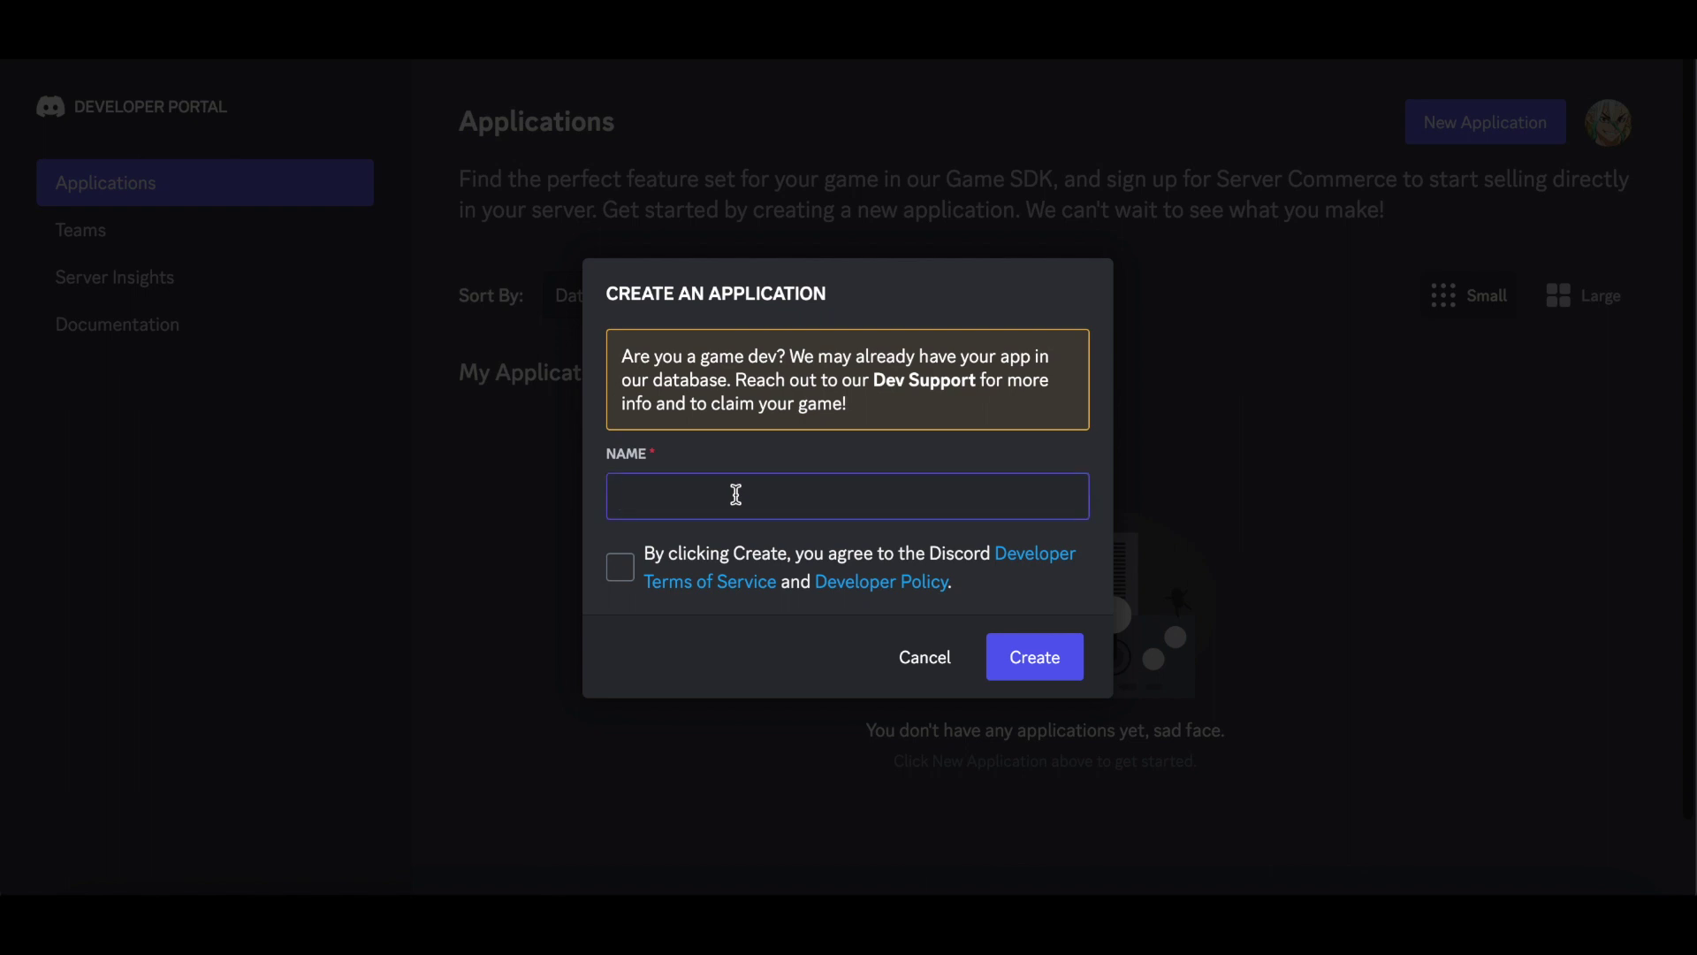
type("gamerb")
type("ot")
left_click(621, 566)
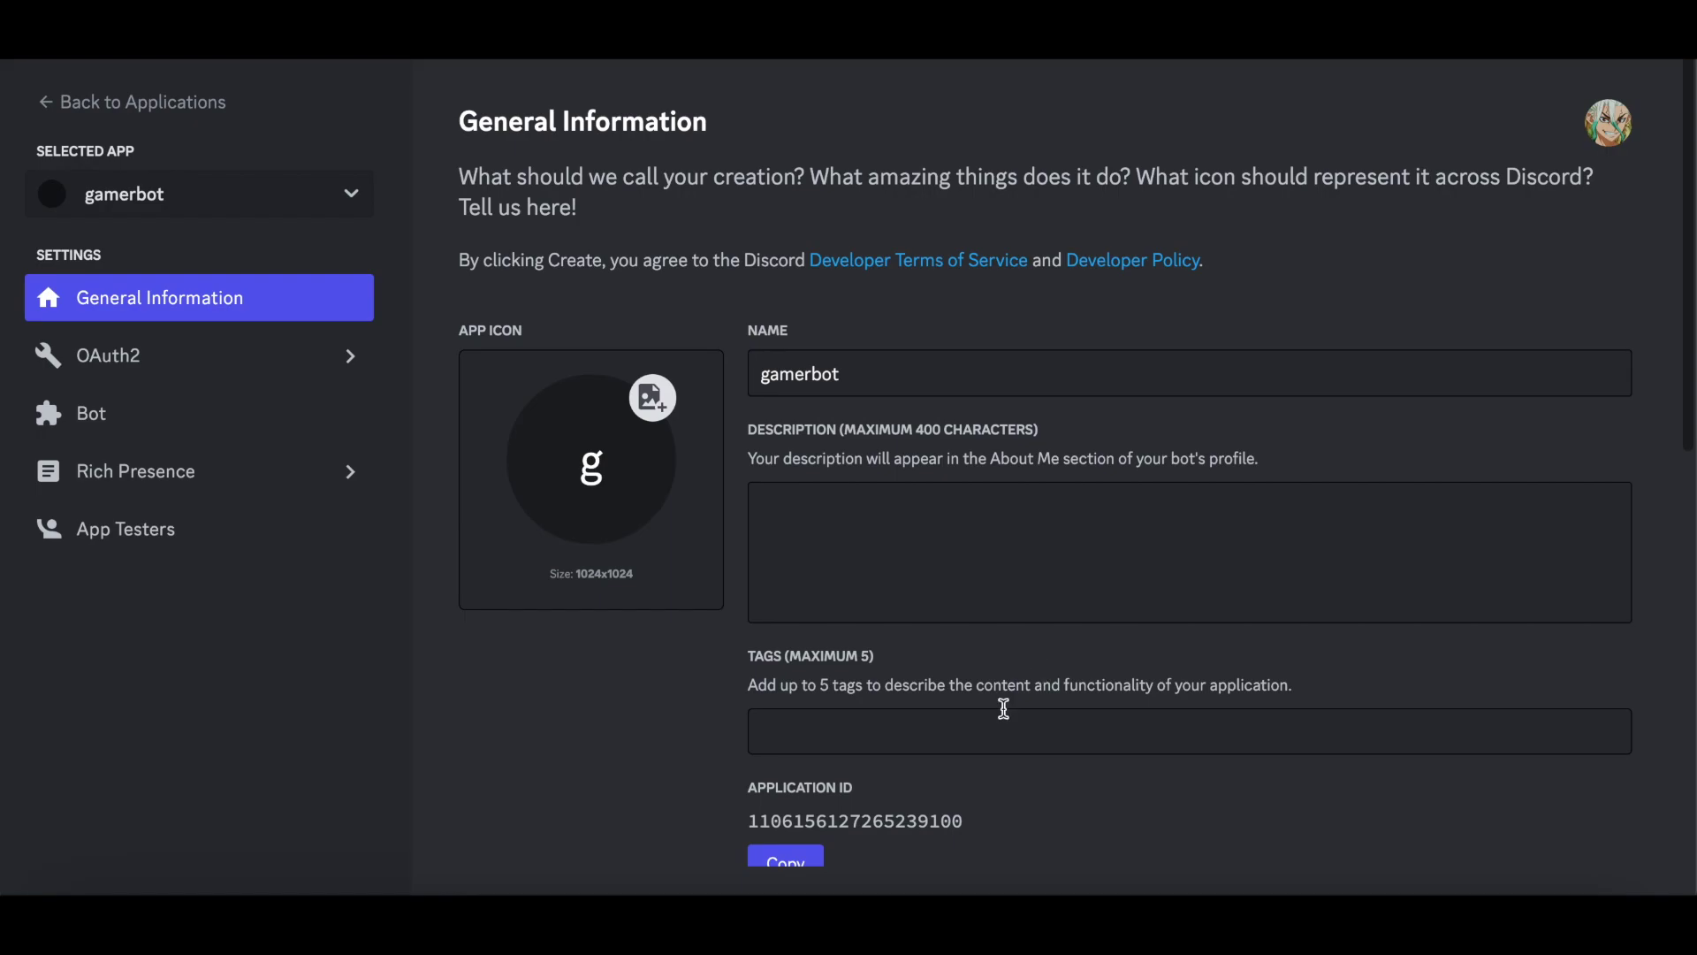
scroll(1049, 657, "down", 3)
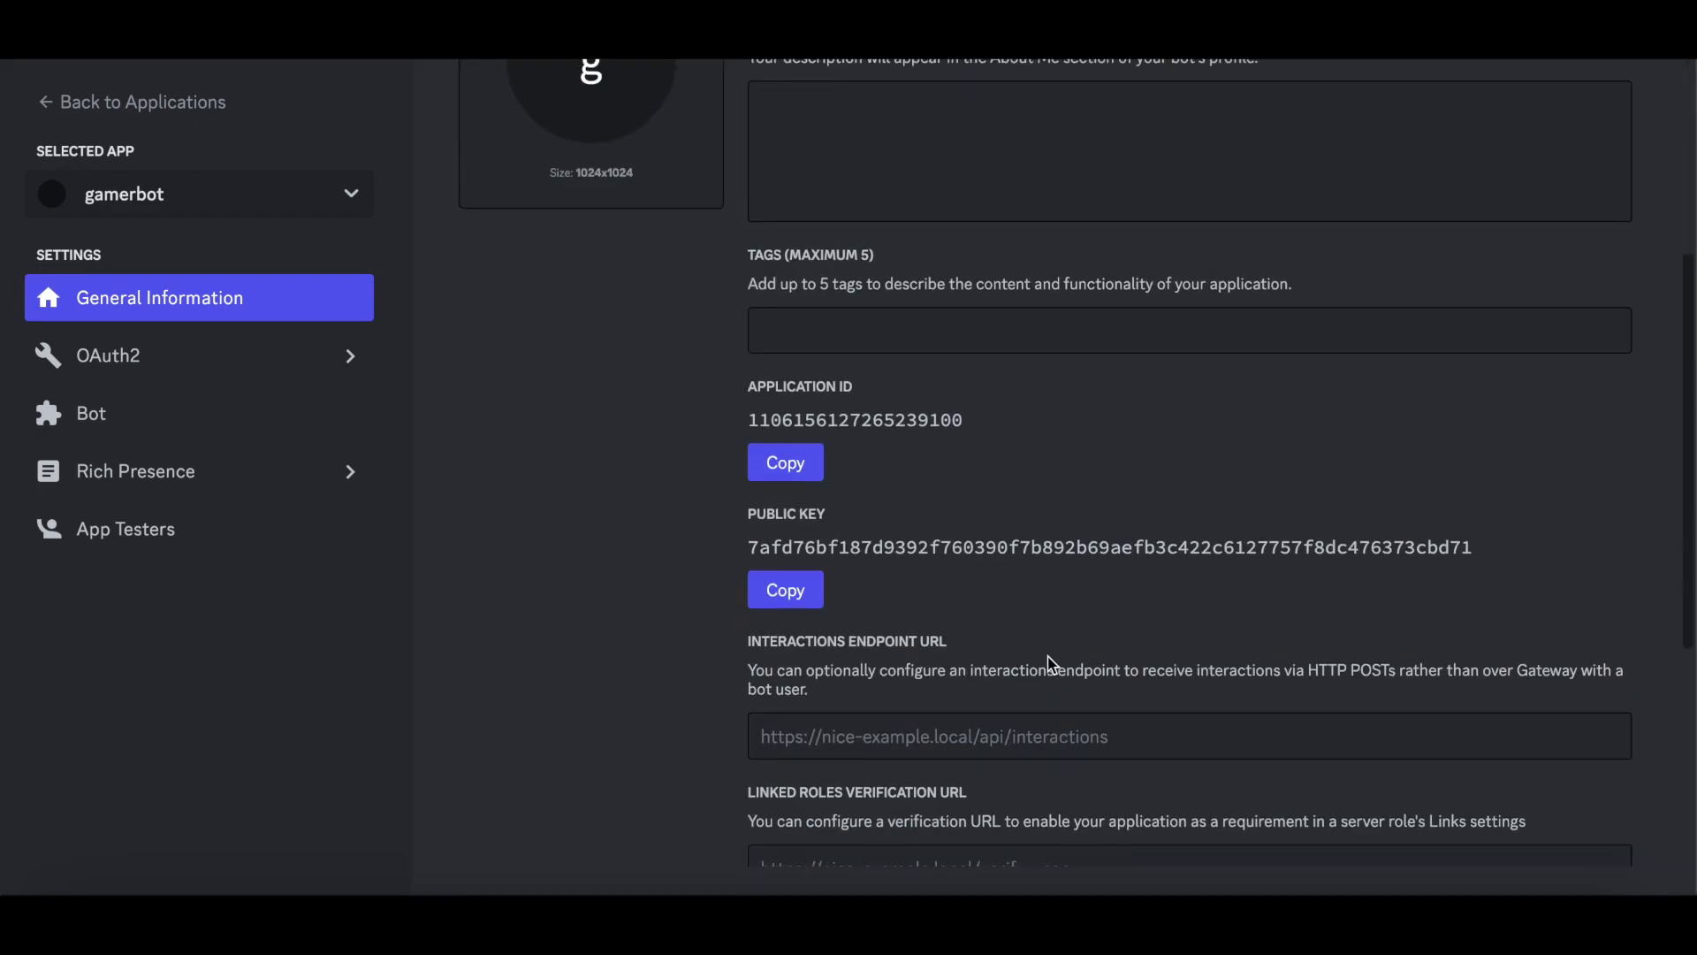
scroll(1049, 661, "down", 2)
scroll(1049, 661, "down", 1)
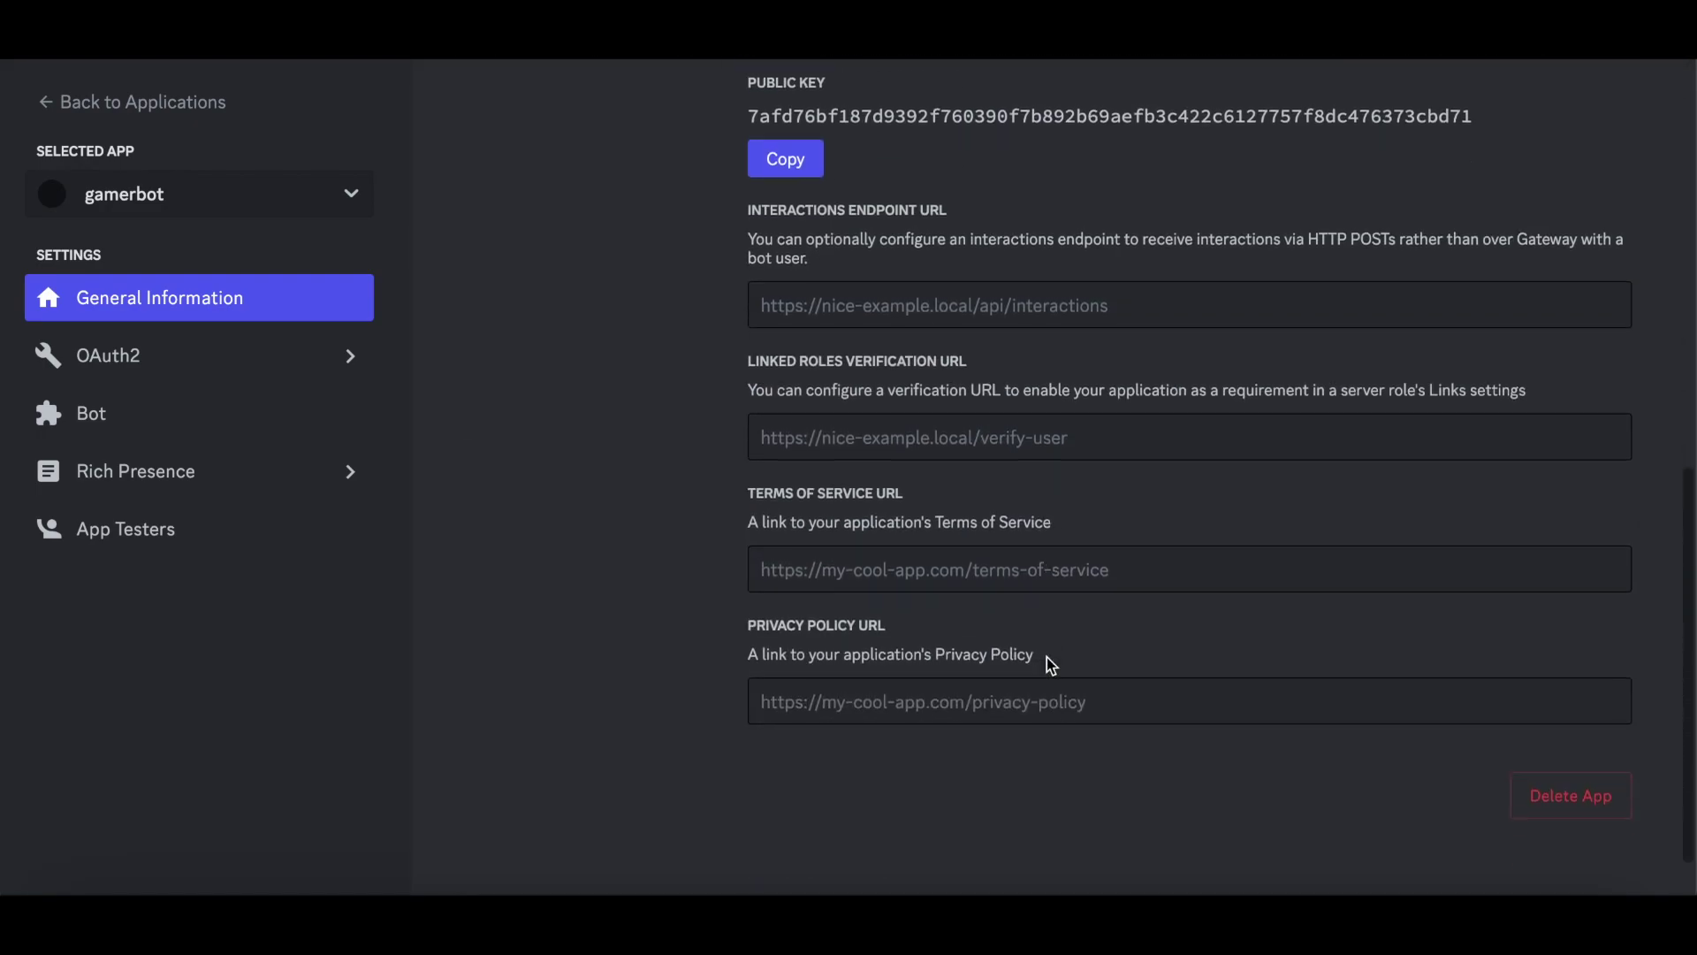
- Go to the gamerbot app's OAuth2 settings from the sidebar
left_click(281, 359)
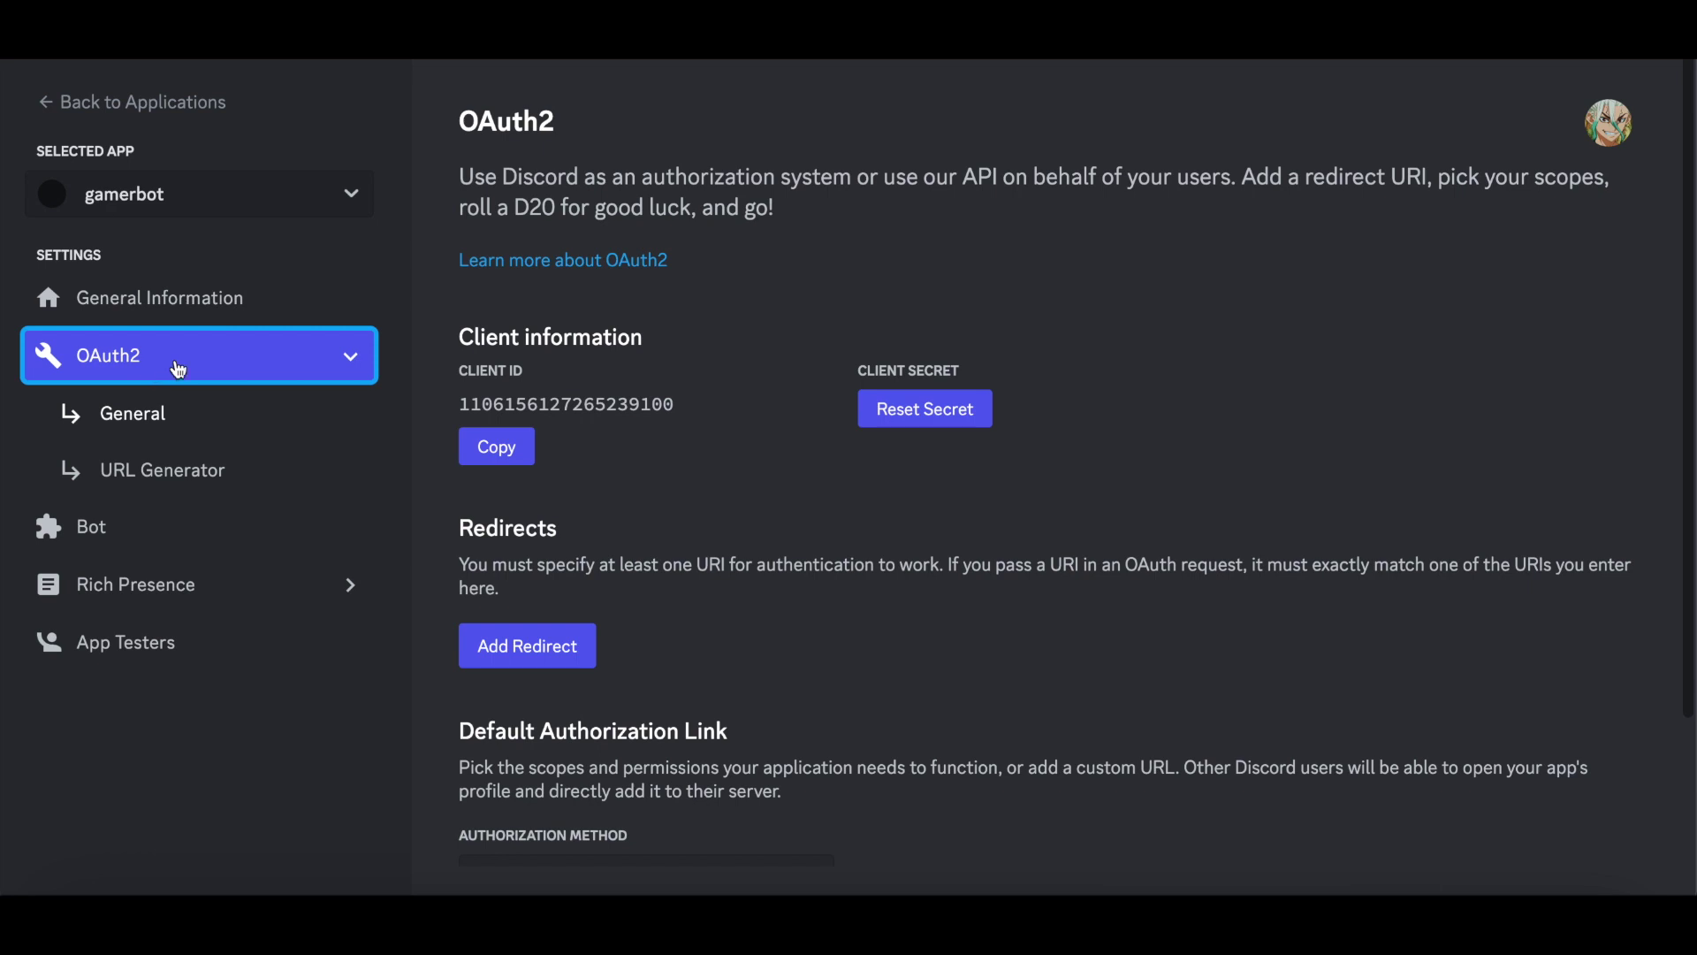
scroll(841, 551, "down", 1)
scroll(840, 552, "down", 1)
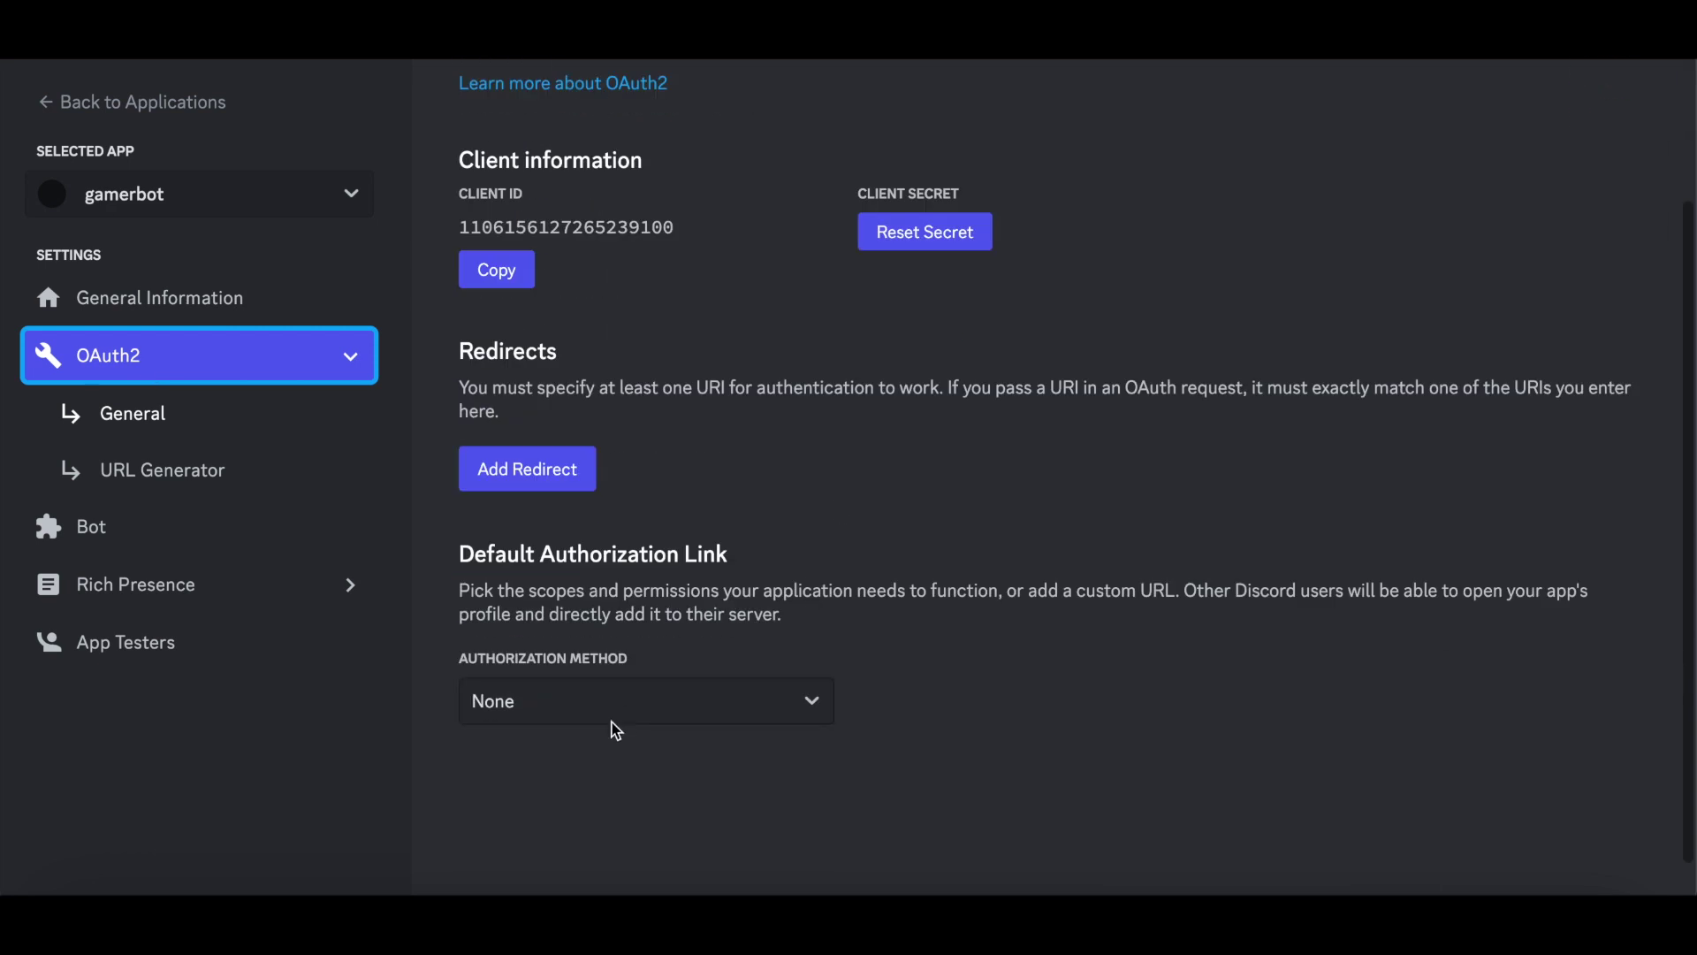
- Set In-app Authorization with the bot scope and Administrator permission, then save
left_click(637, 714)
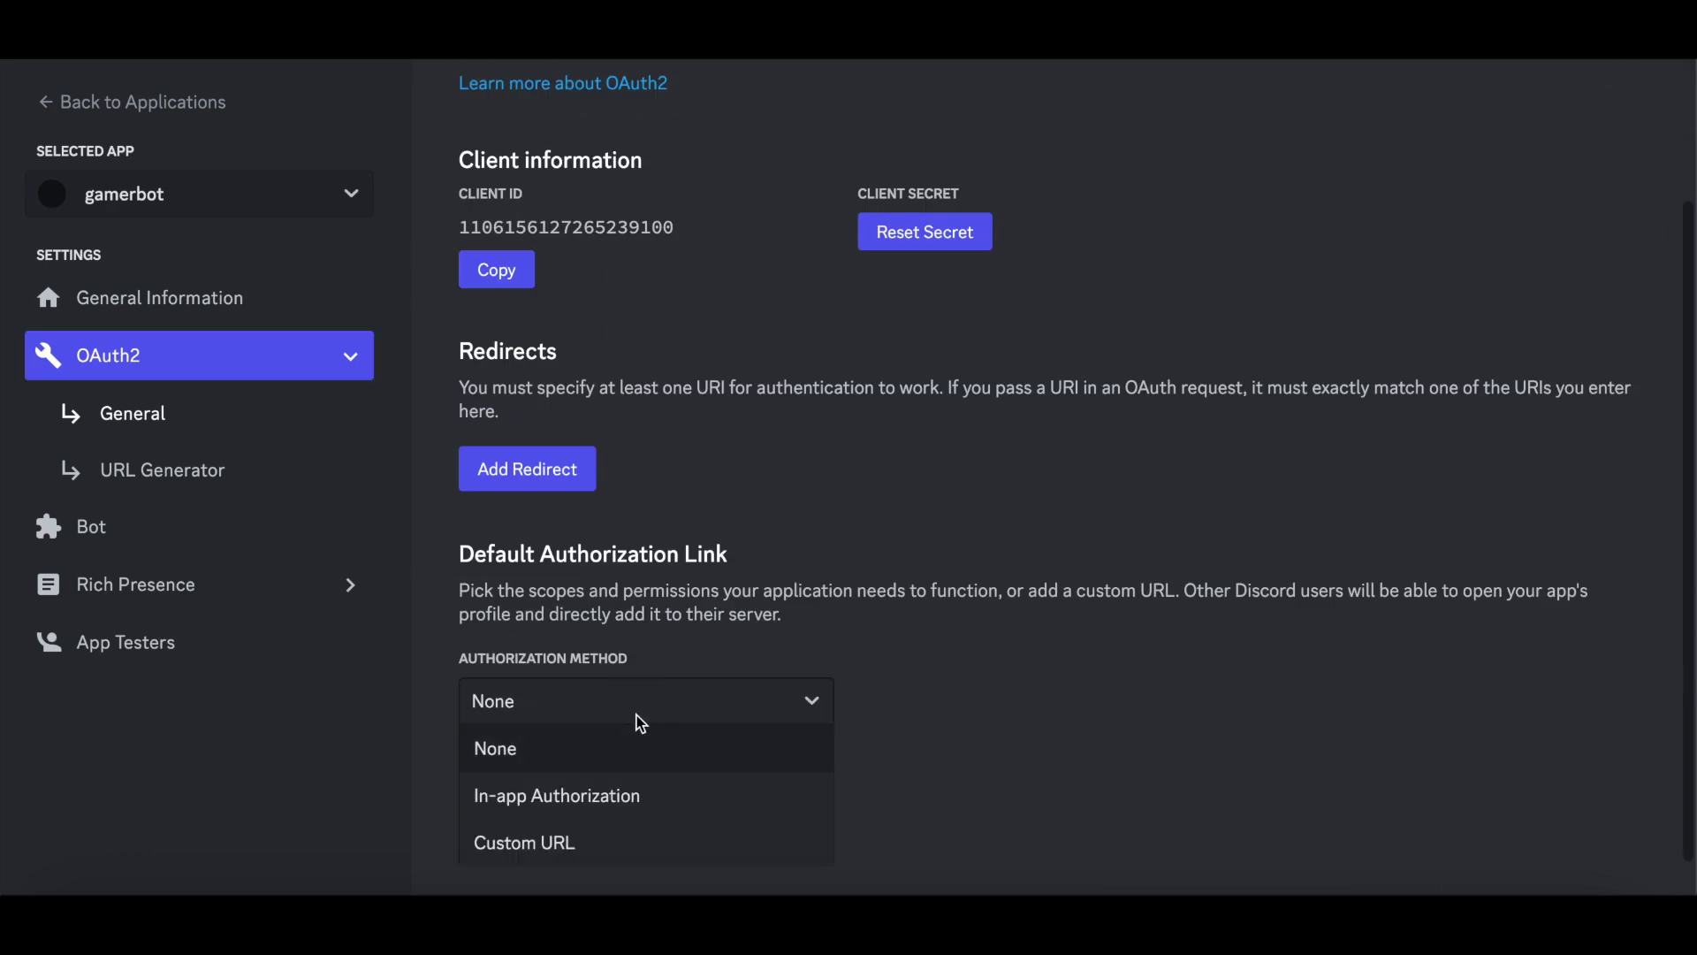
left_click(617, 797)
scroll(860, 657, "down", 3)
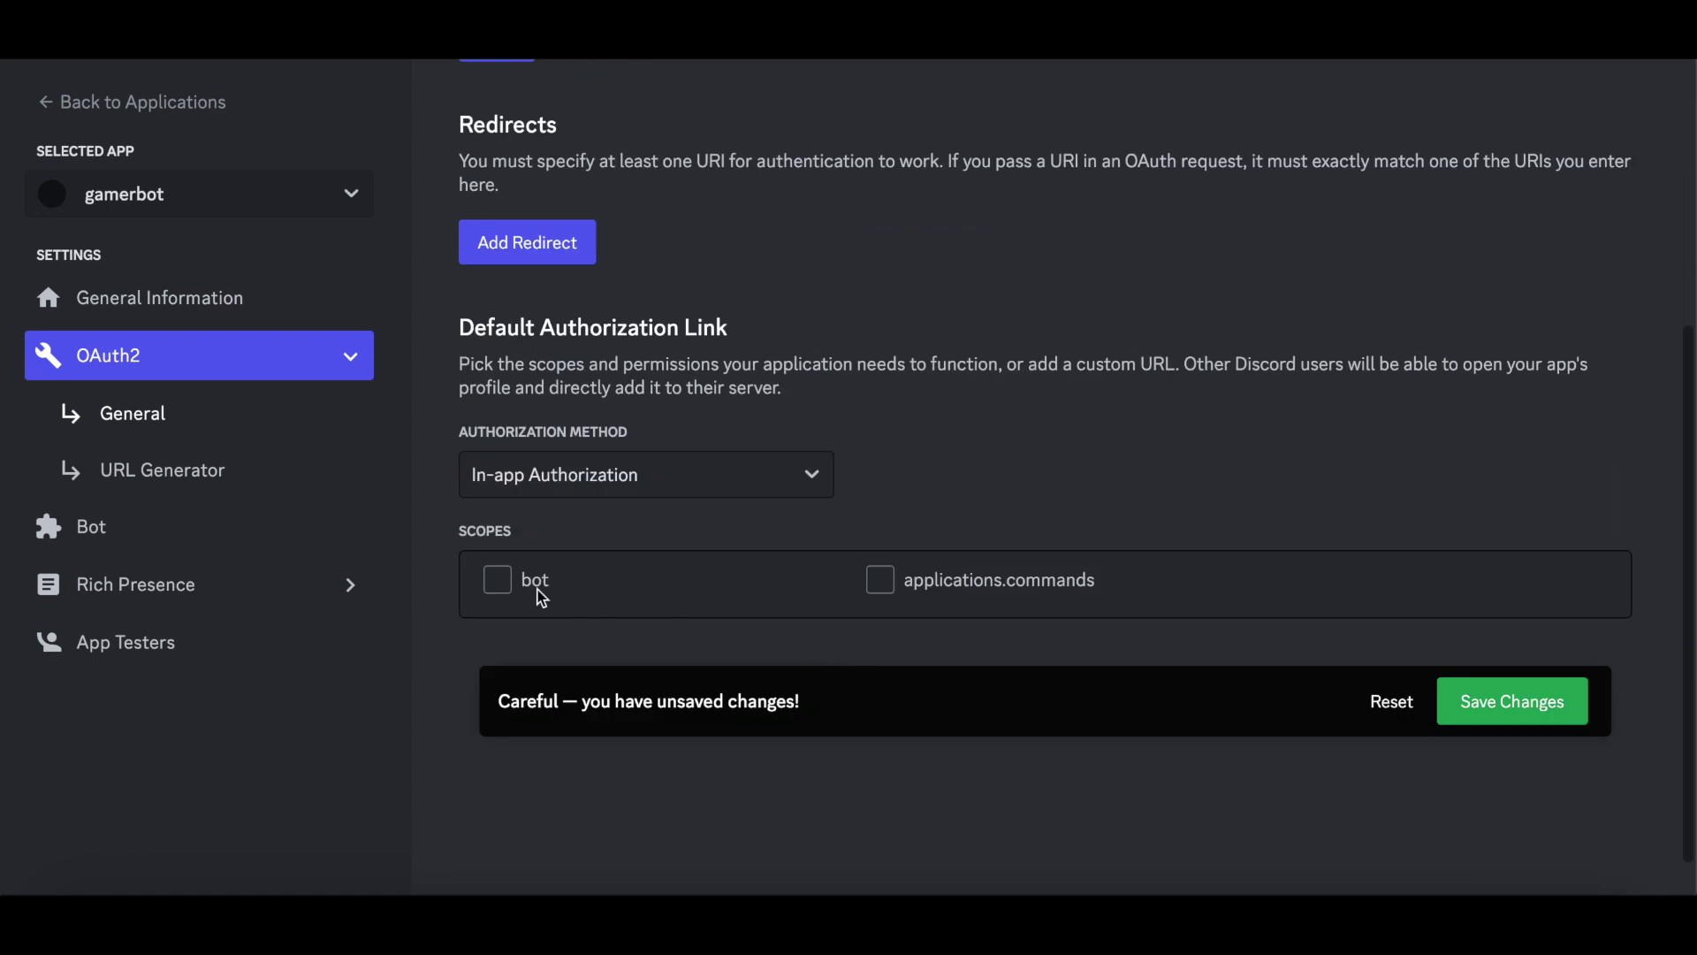
left_click(498, 580)
scroll(911, 518, "down", 3)
scroll(911, 519, "down", 2)
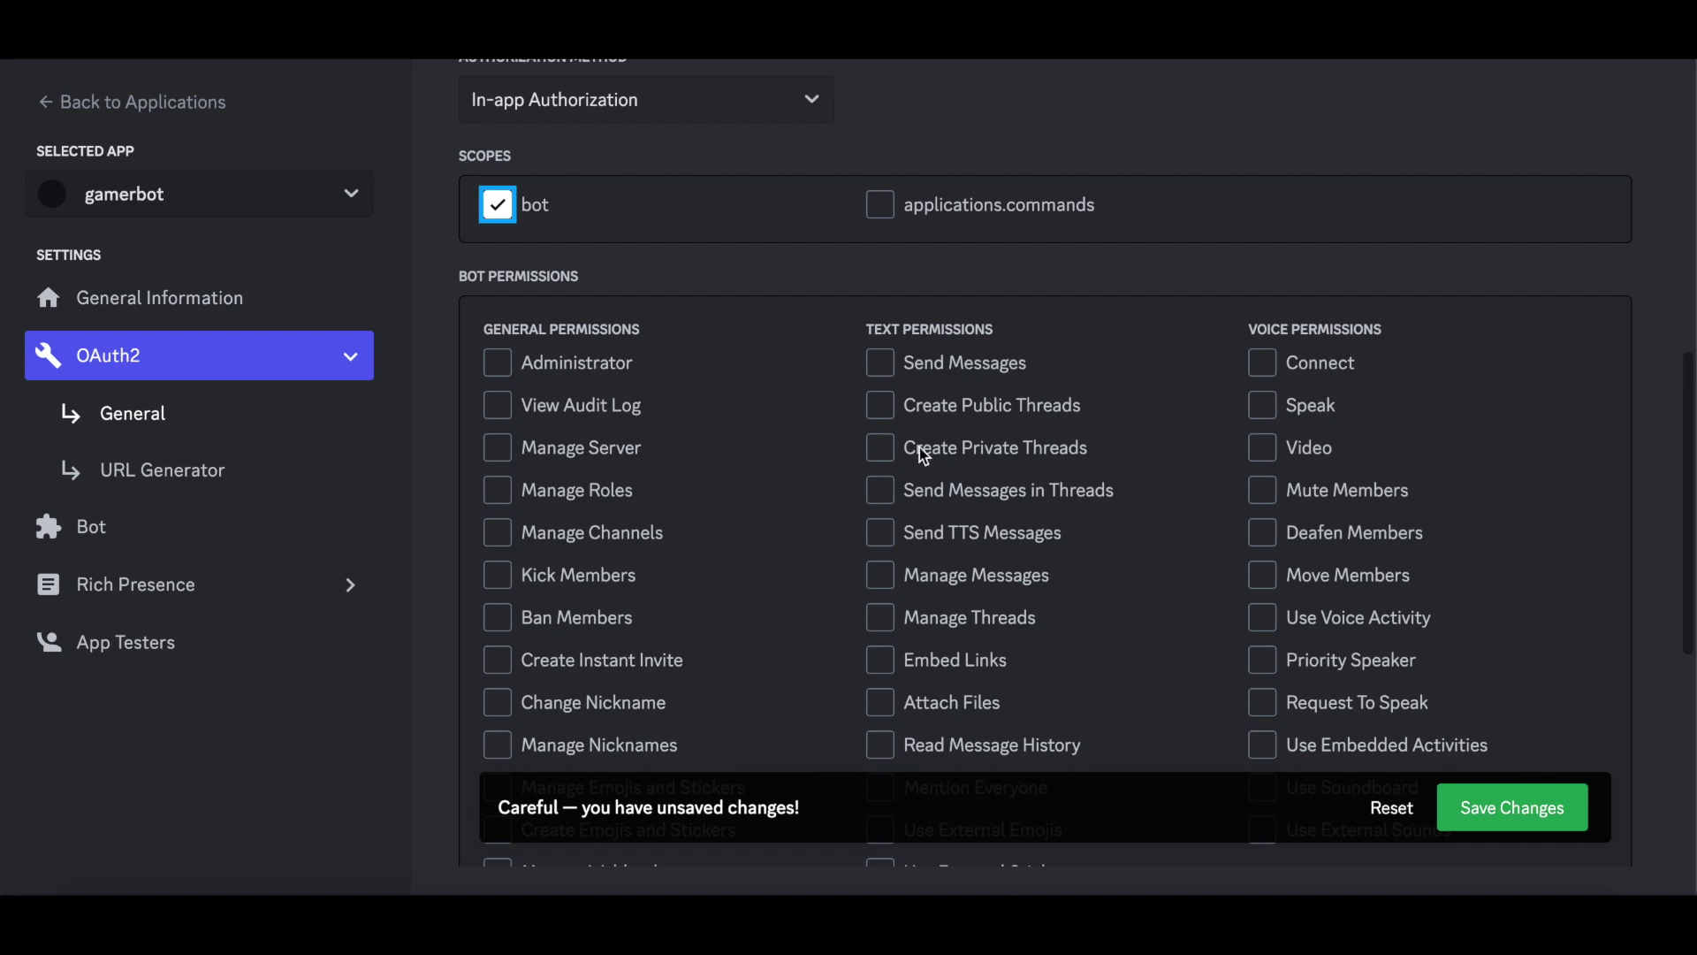
left_click(597, 369)
scroll(967, 475, "down", 5)
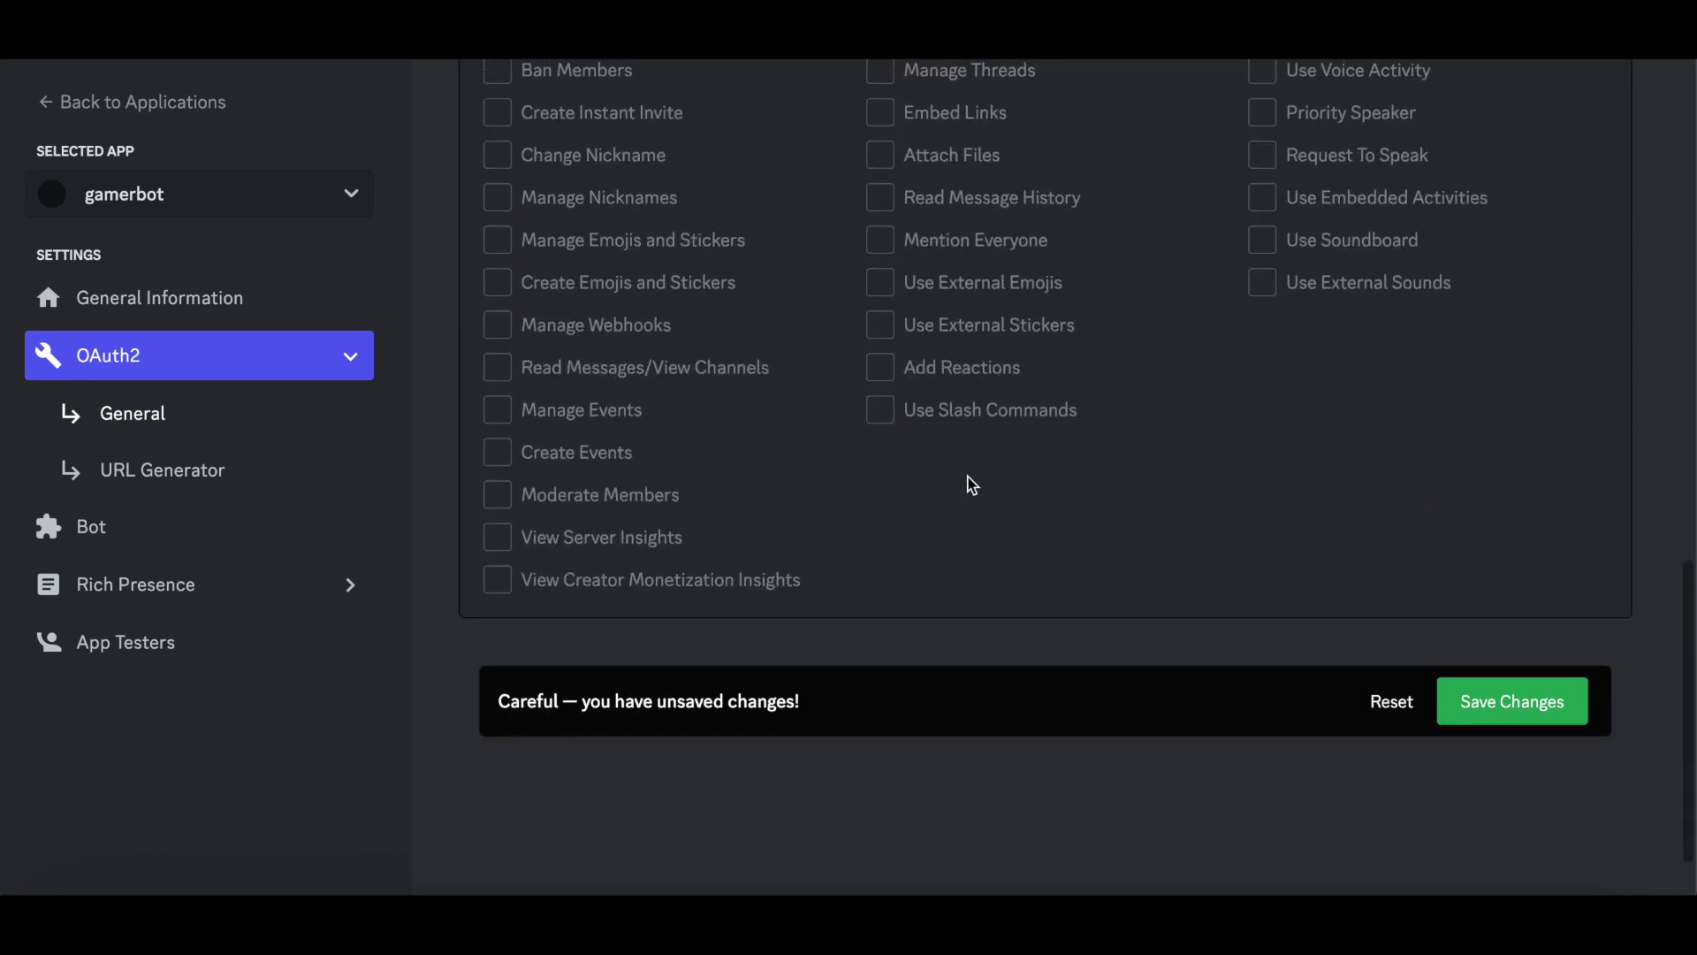
left_click(1558, 709)
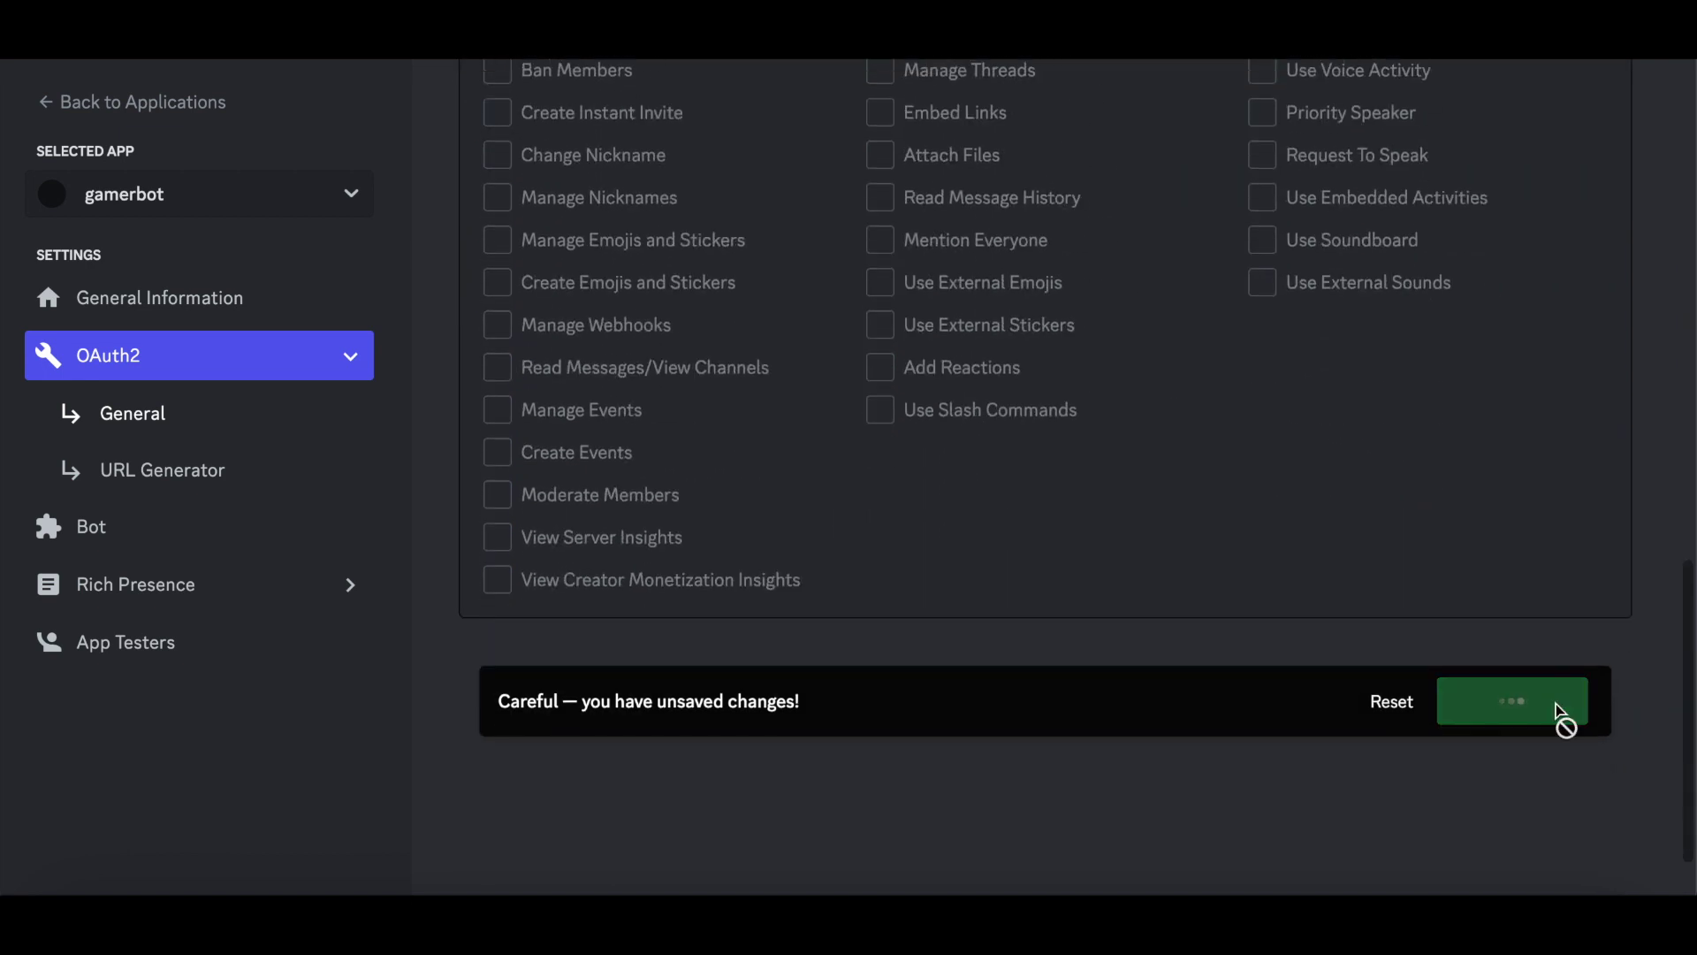
scroll(433, 510, "up", 2)
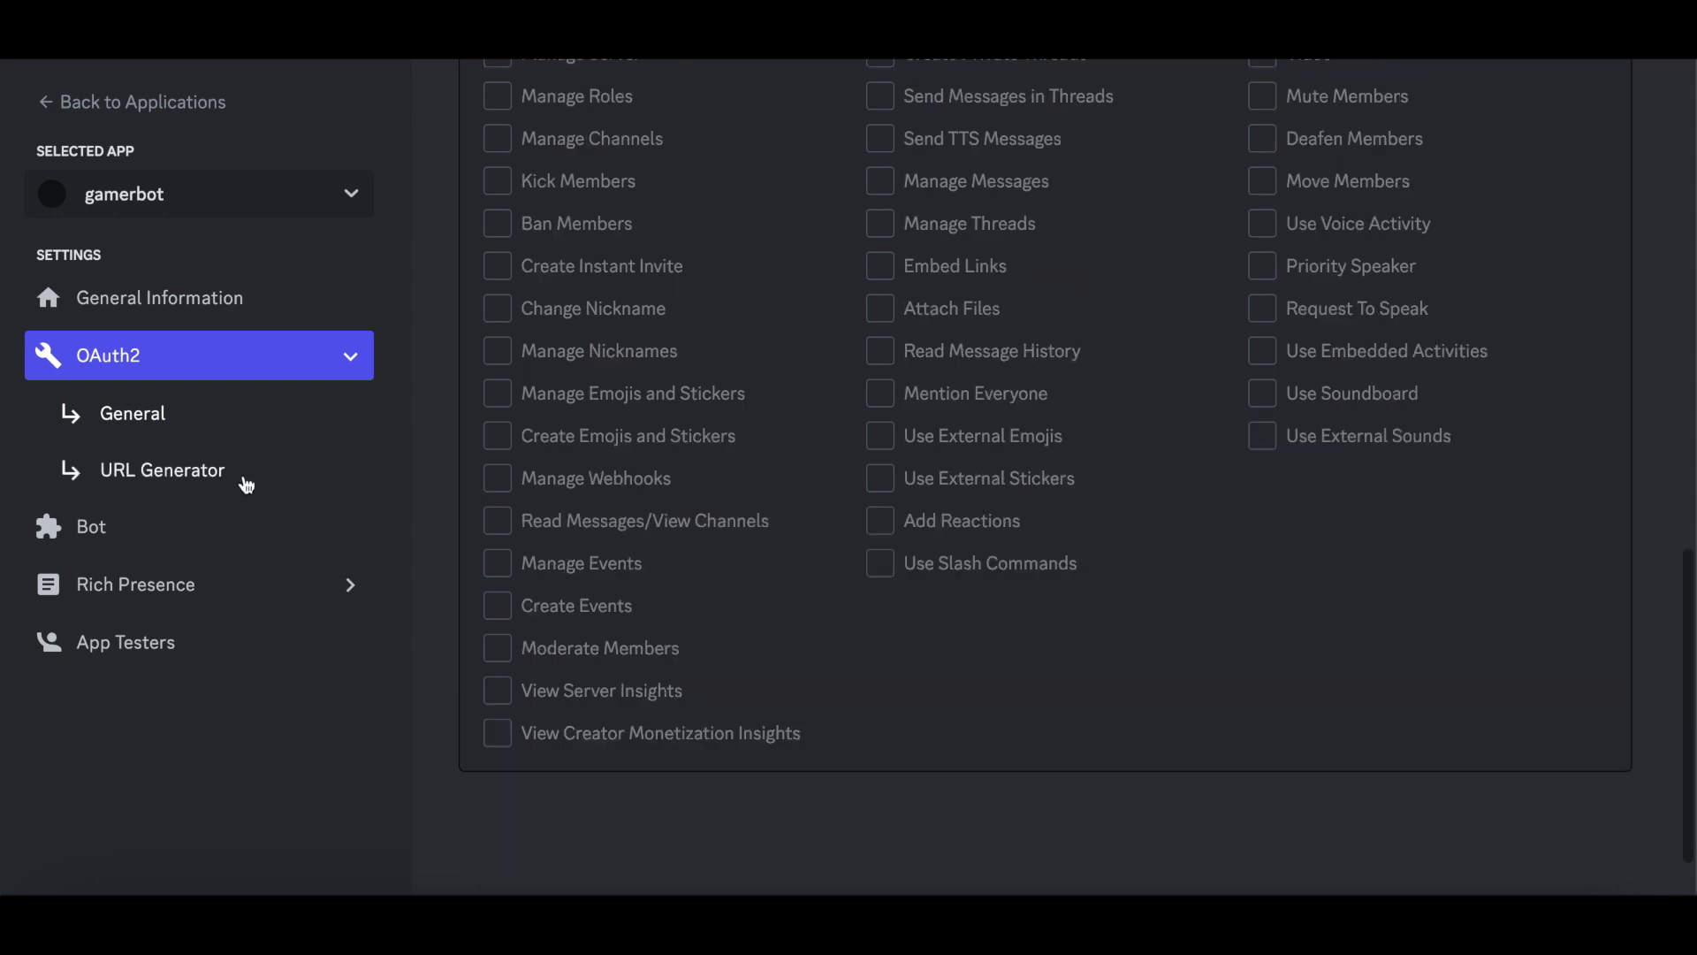
- Generate a bot invite URL with Administrator permission in URL Generator and copy it
left_click(231, 477)
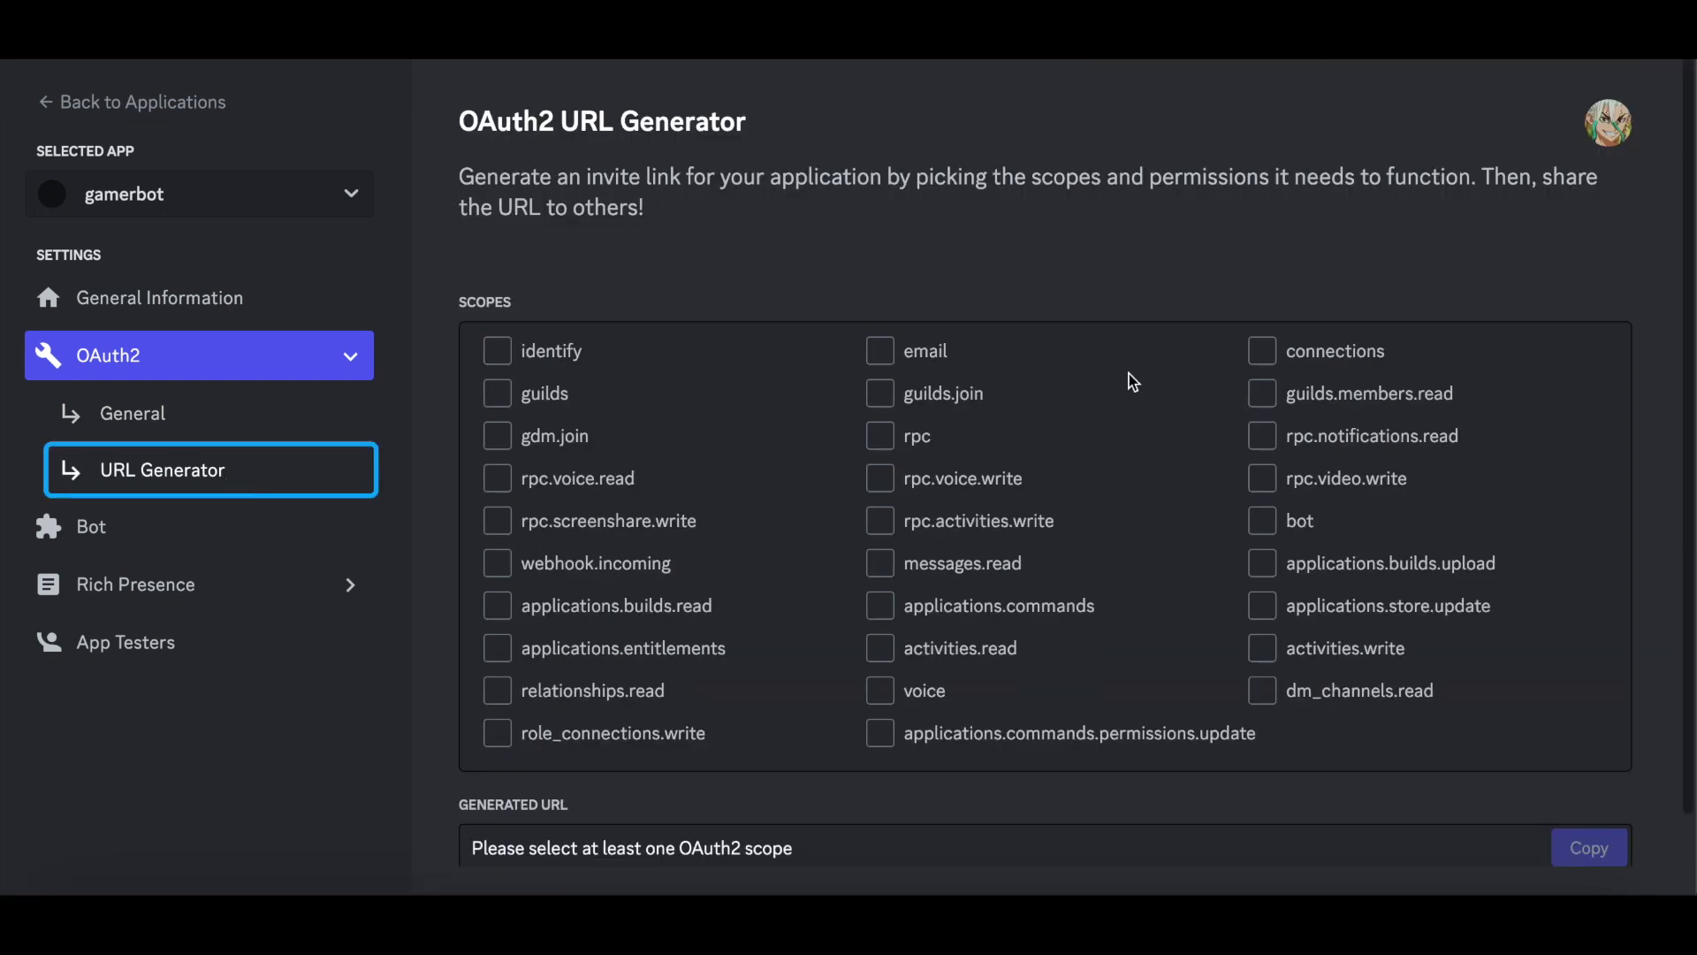
left_click(1262, 520)
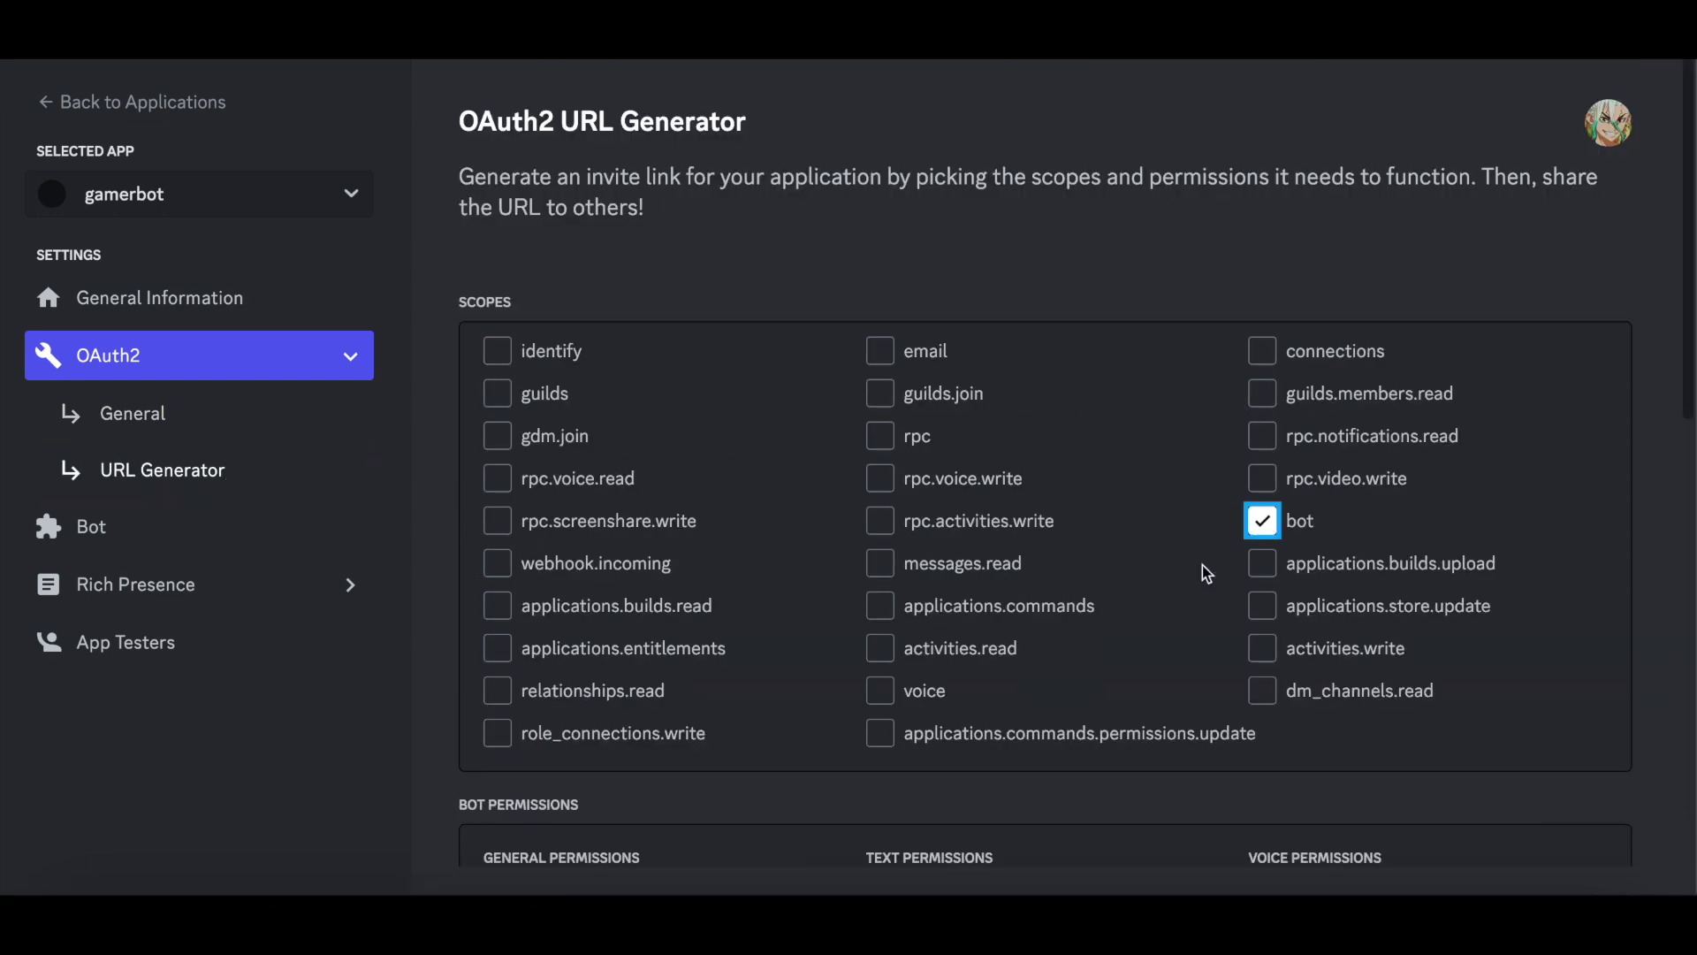
scroll(979, 645, "down", 2)
scroll(979, 646, "down", 2)
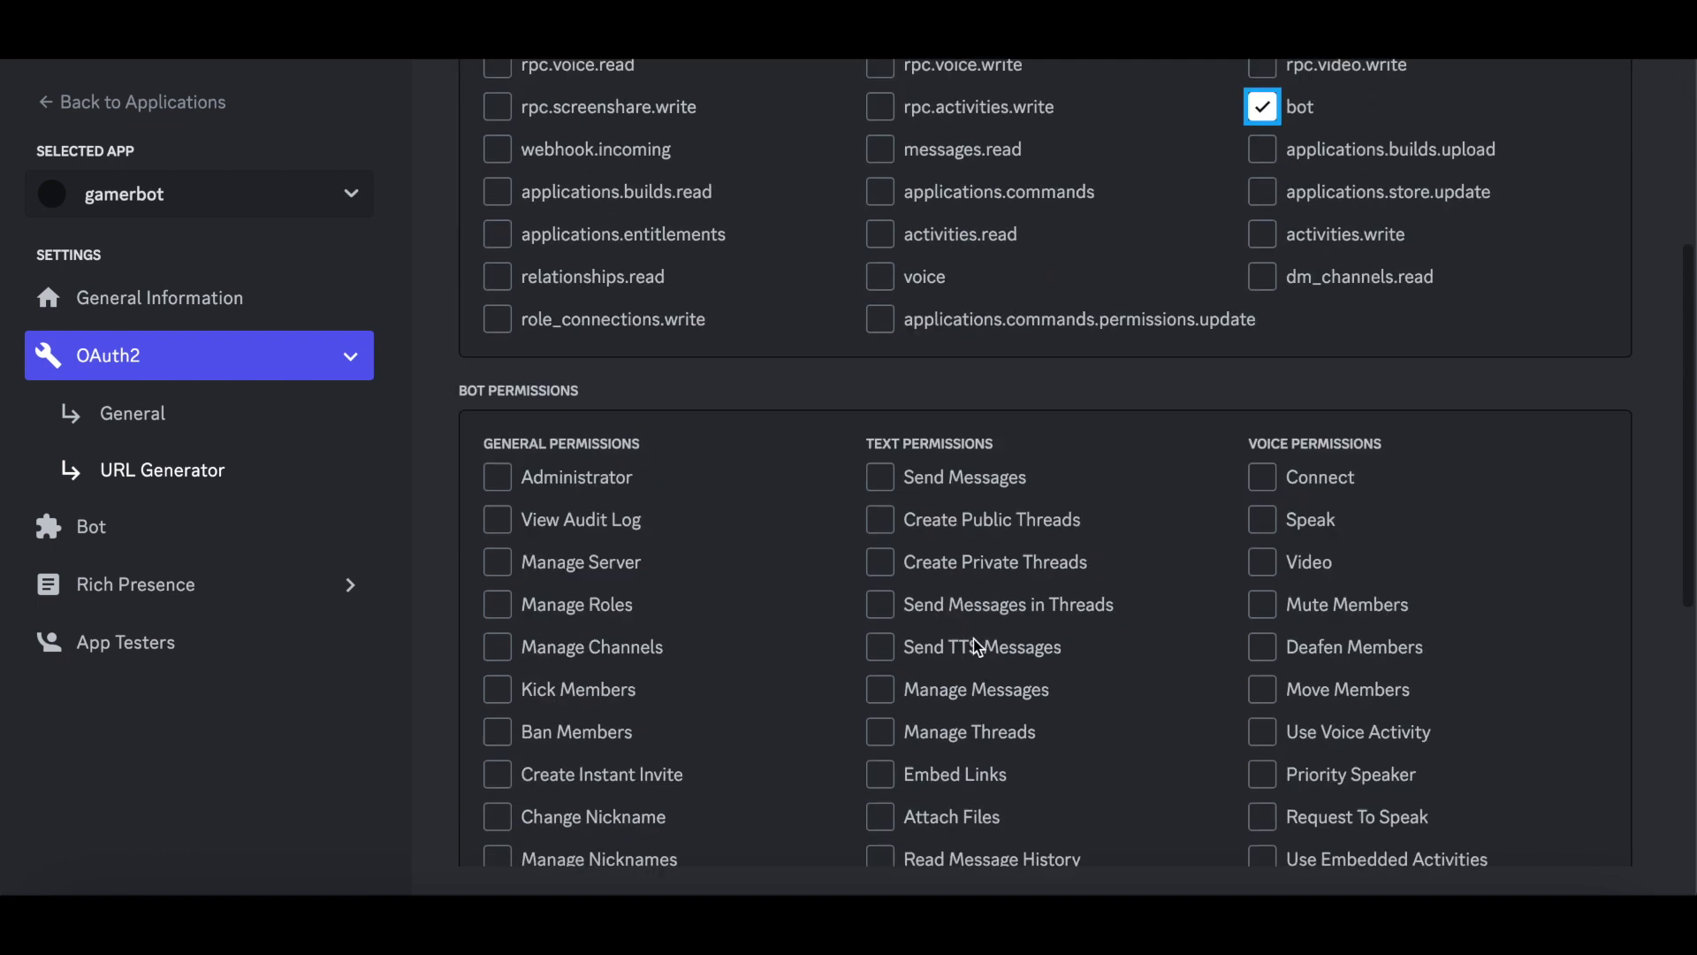
left_click(623, 482)
scroll(1053, 617, "down", 5)
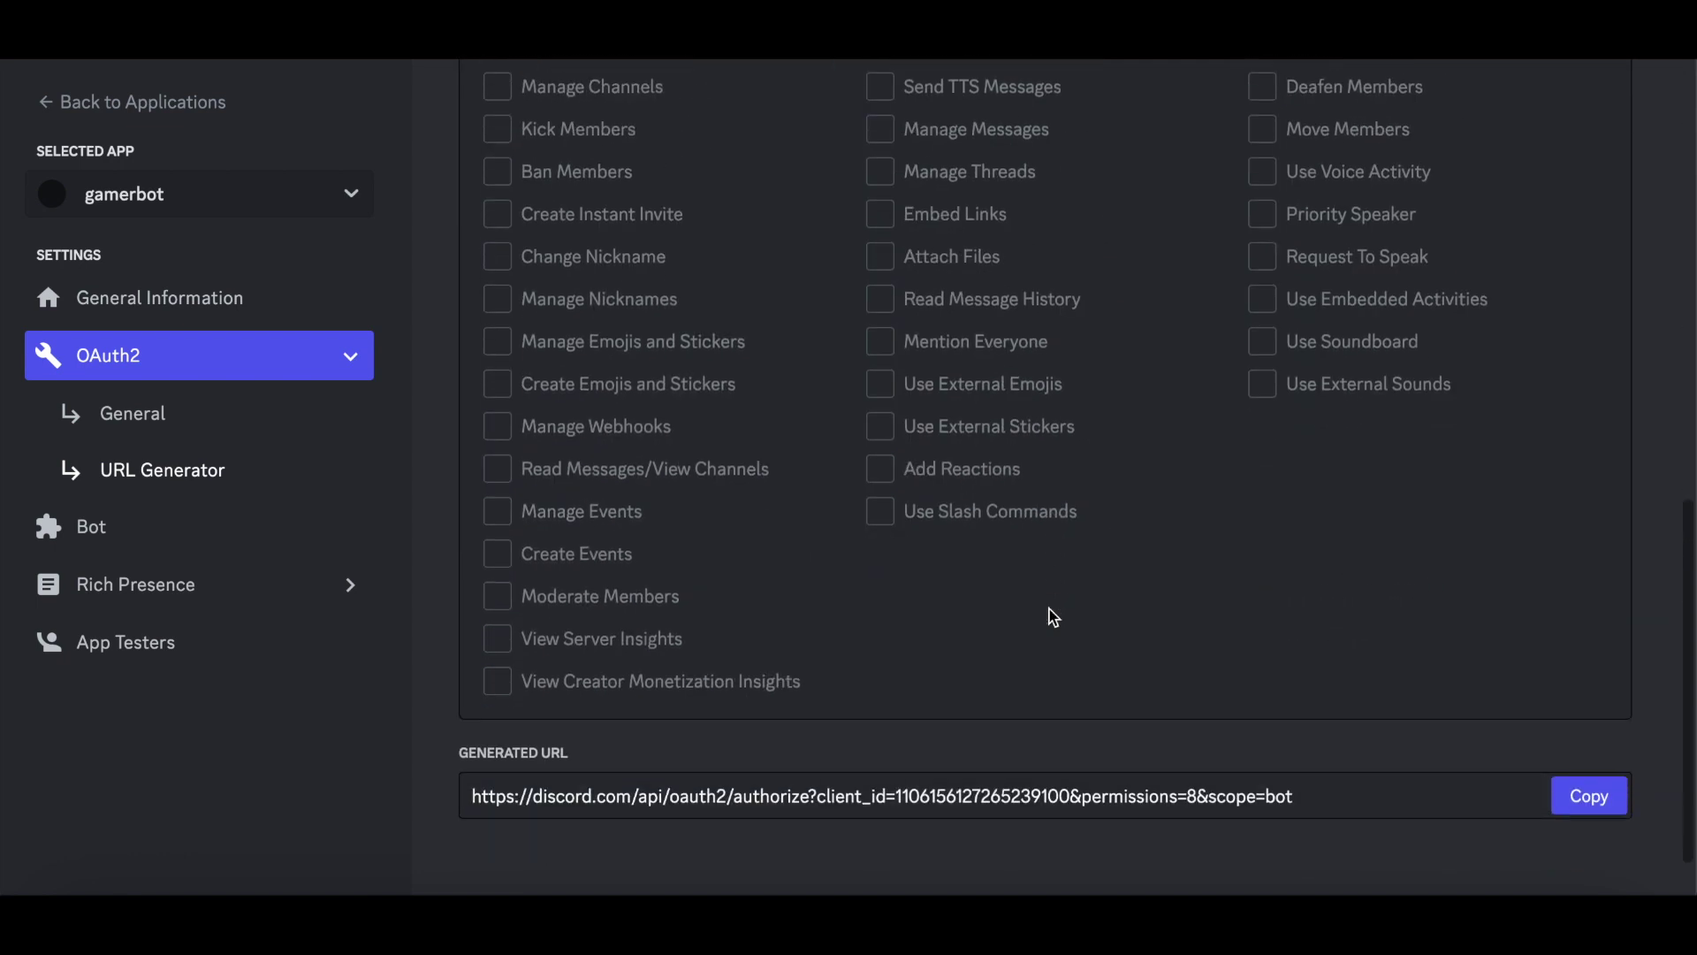
left_click(1589, 795)
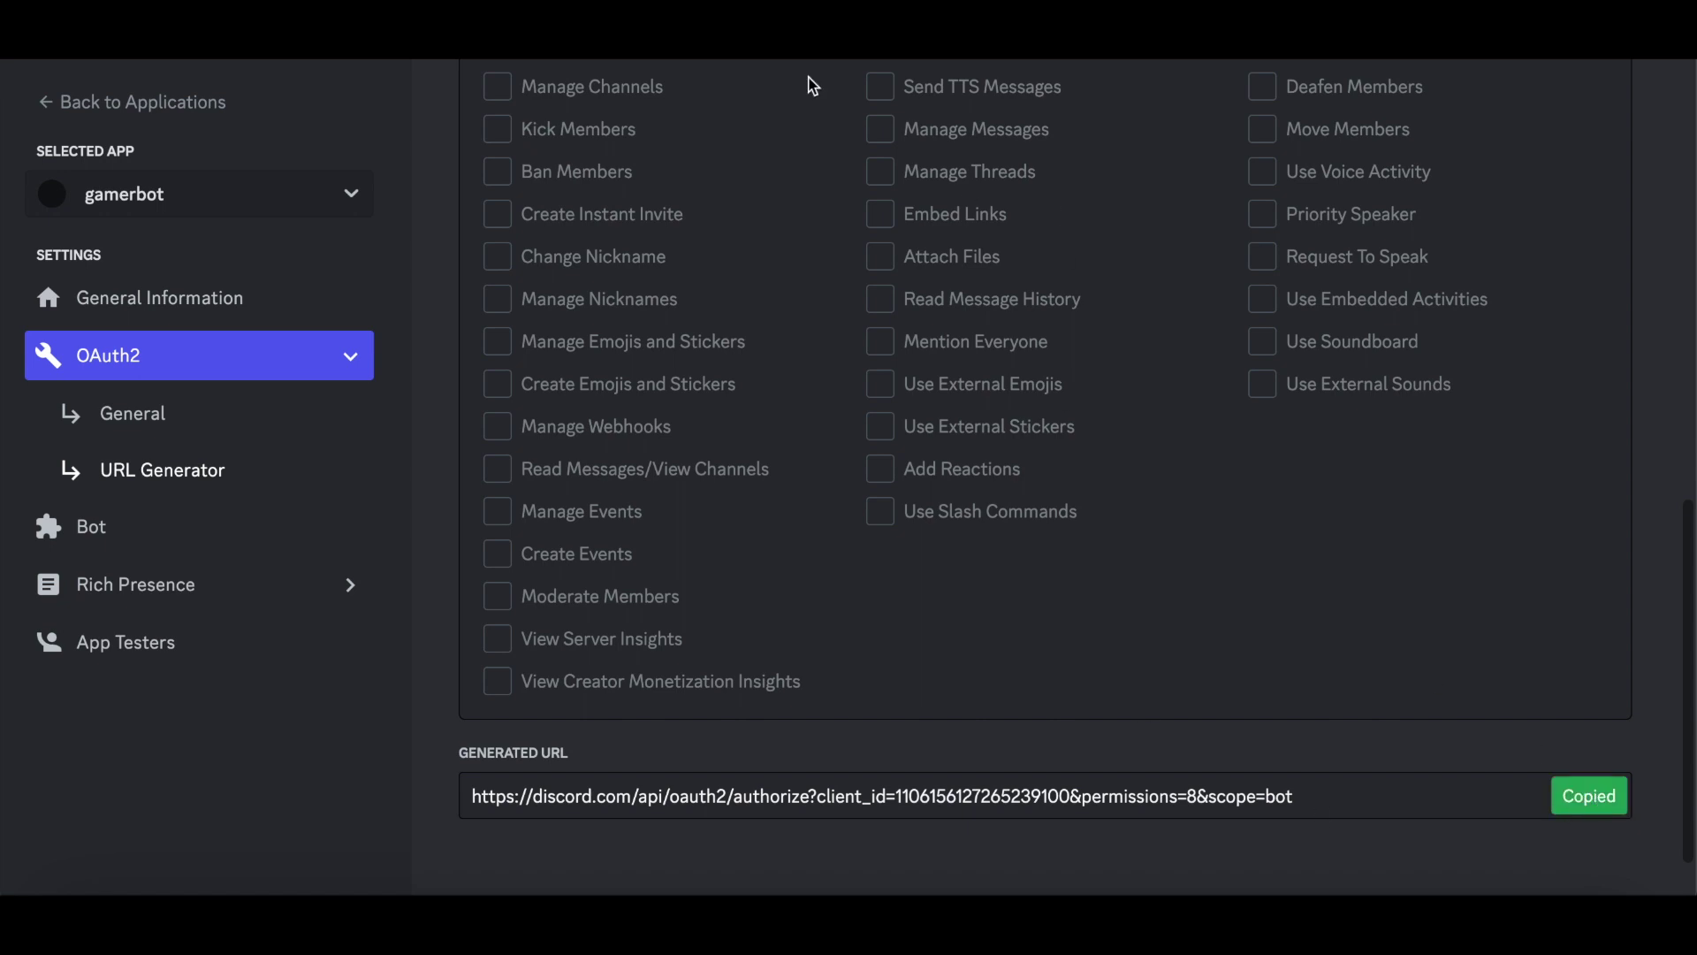
- Load the copied invite link in a new browser tab
key("ctrl+t")
key("ctrl+v")
key("Return")
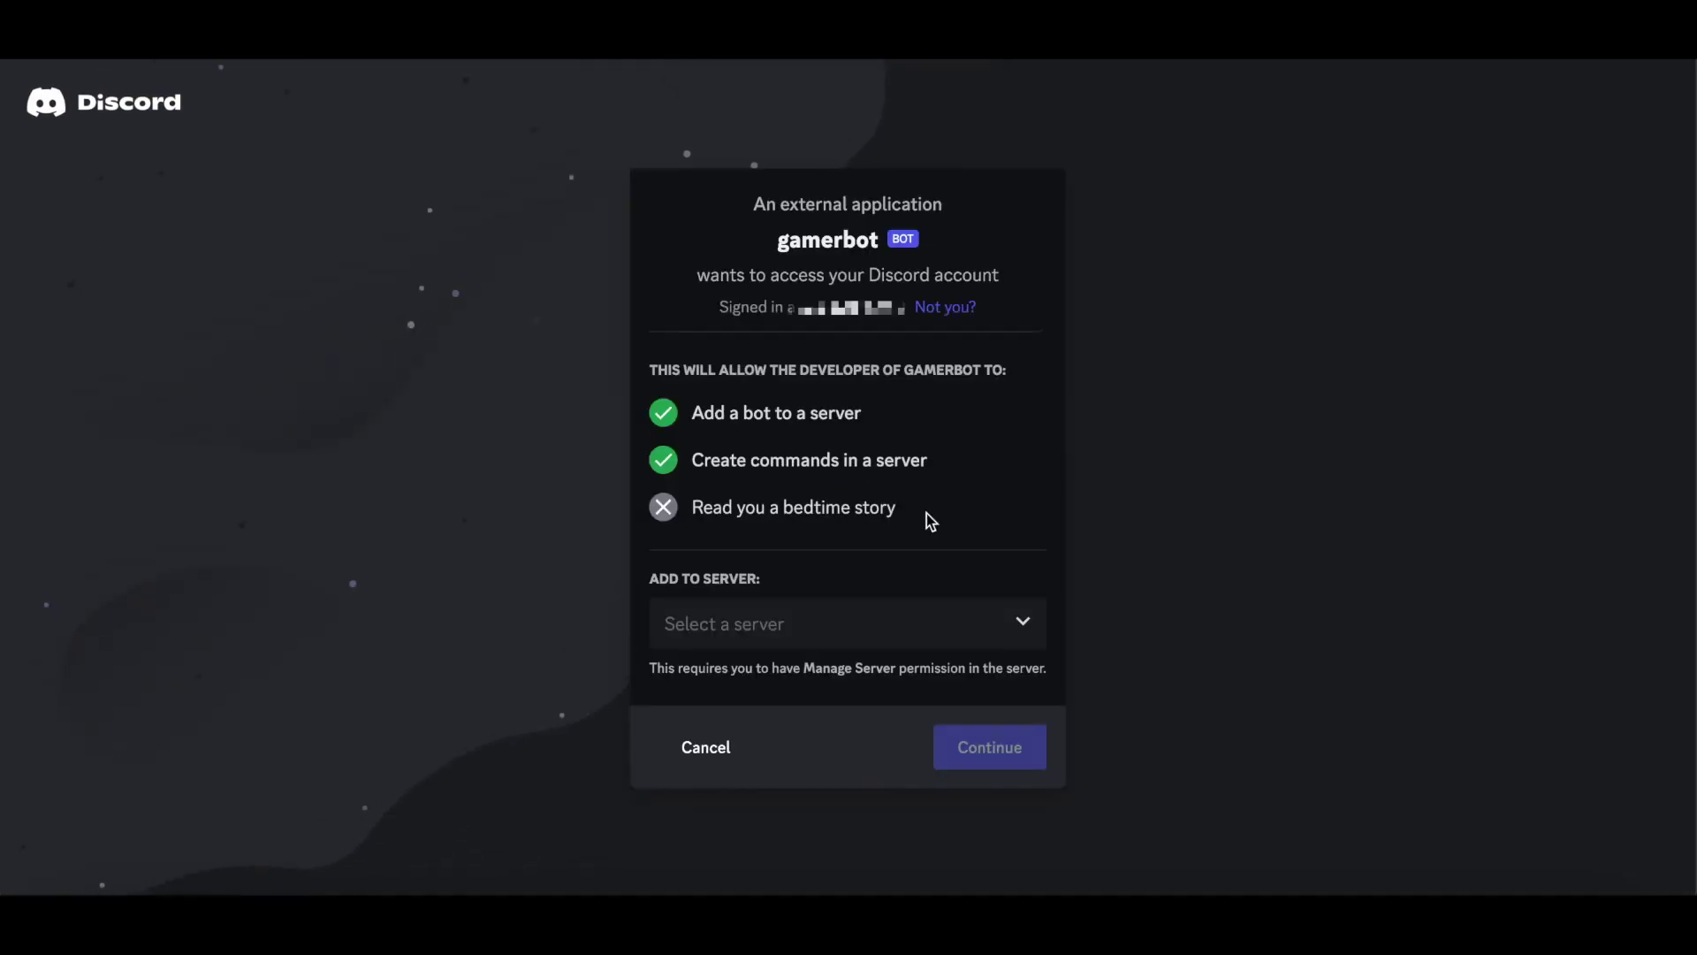
- Authorize gamerbot into the 'gamer' server, pass the captcha, and close the invite tab
left_click(776, 626)
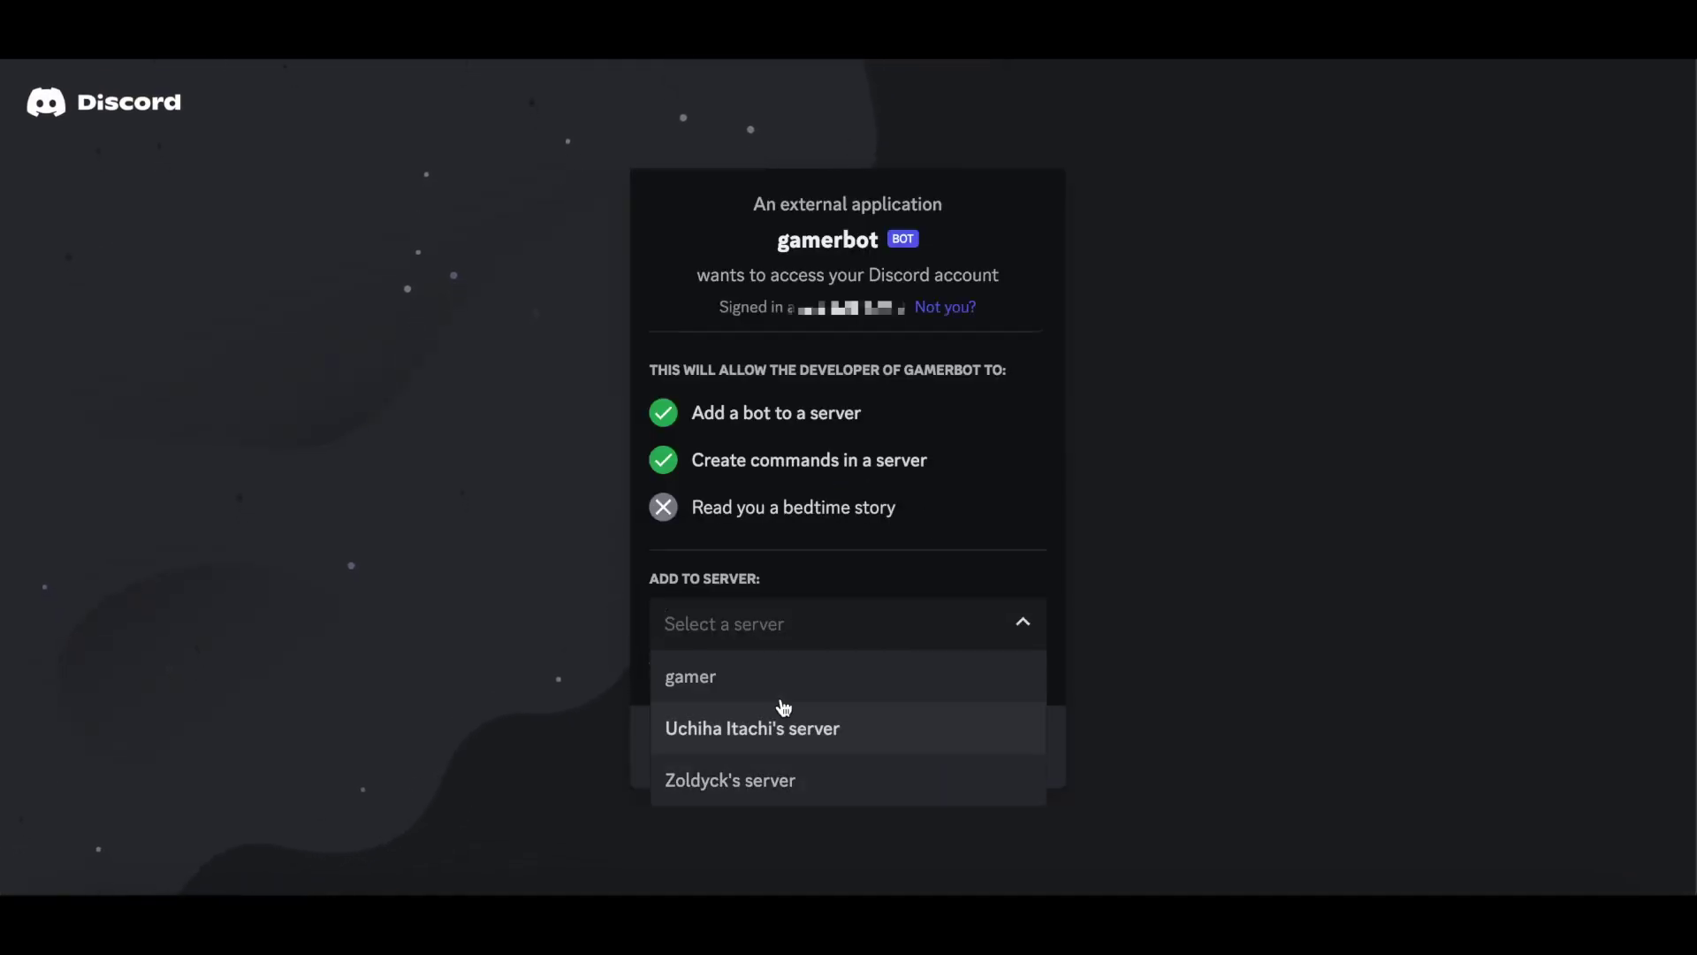
left_click(796, 684)
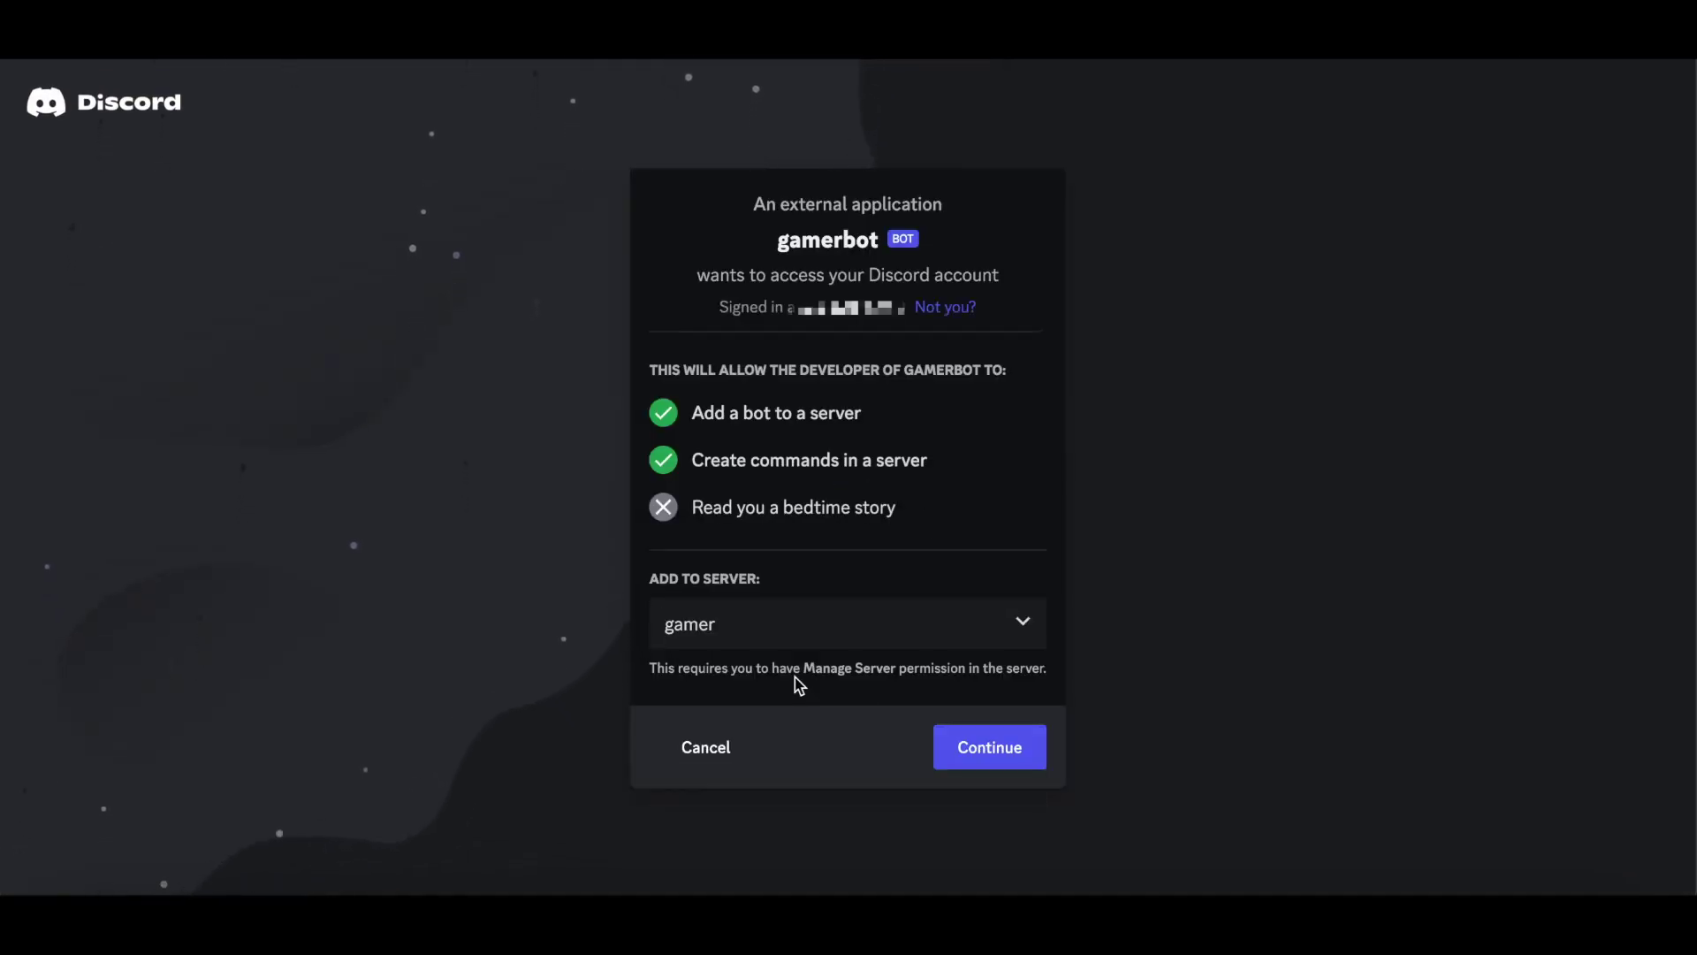
left_click(992, 748)
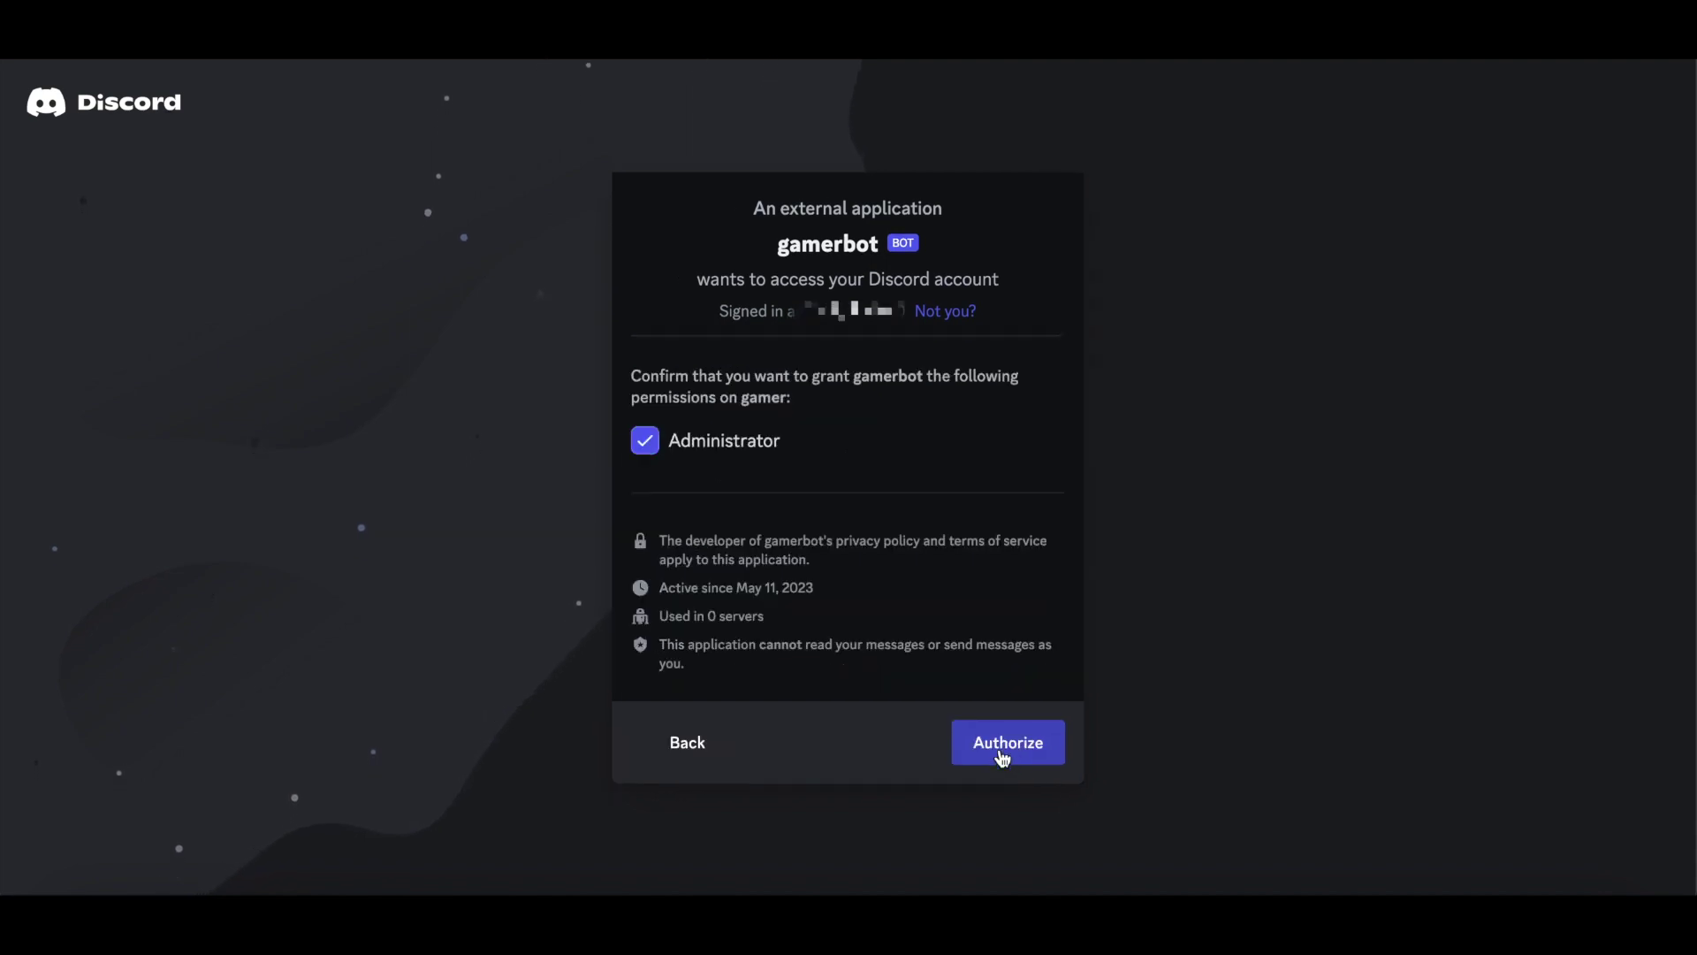
left_click(1002, 746)
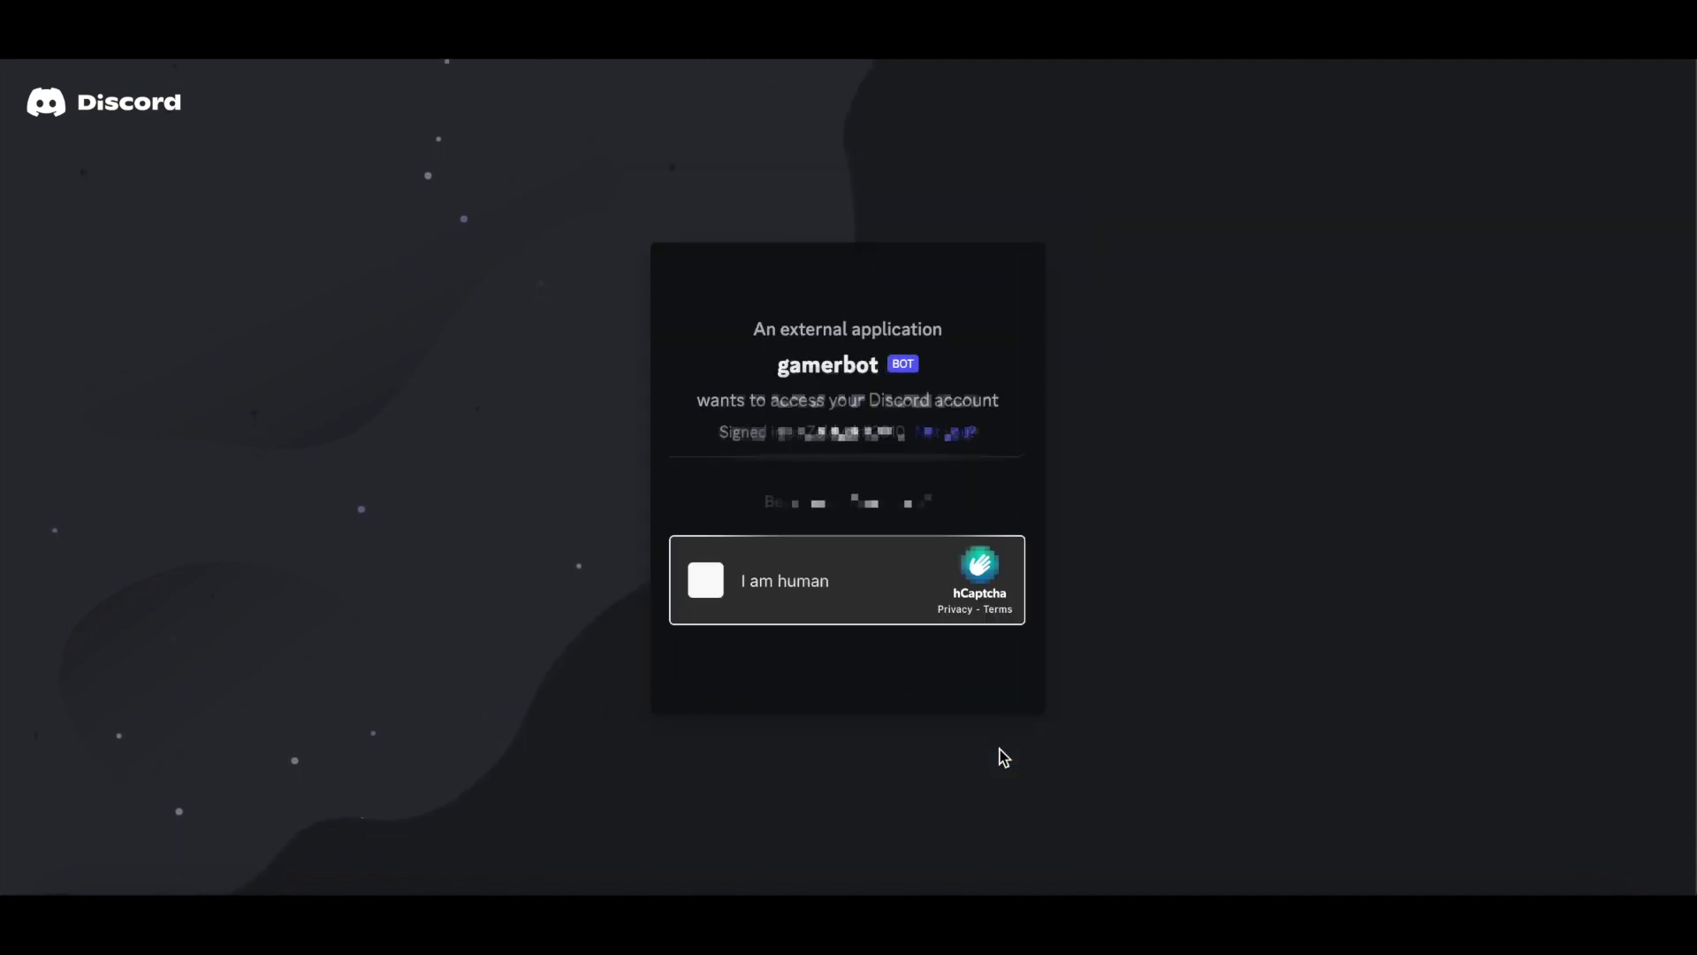
left_click(708, 579)
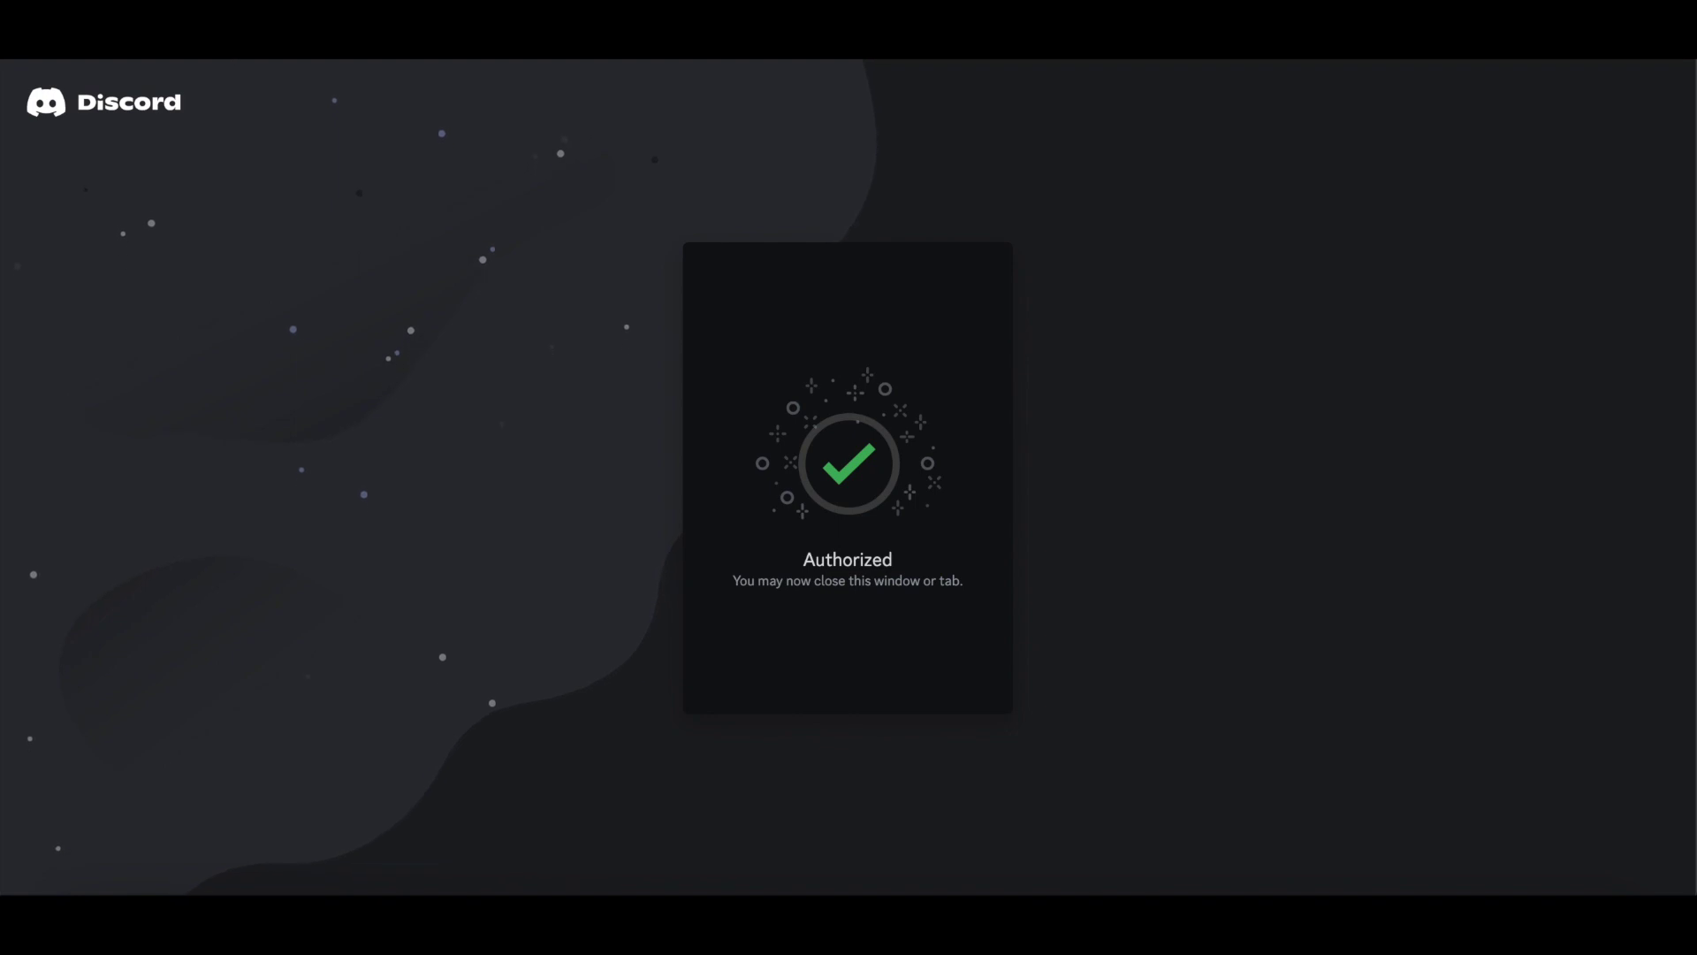
key("ctrl+w")
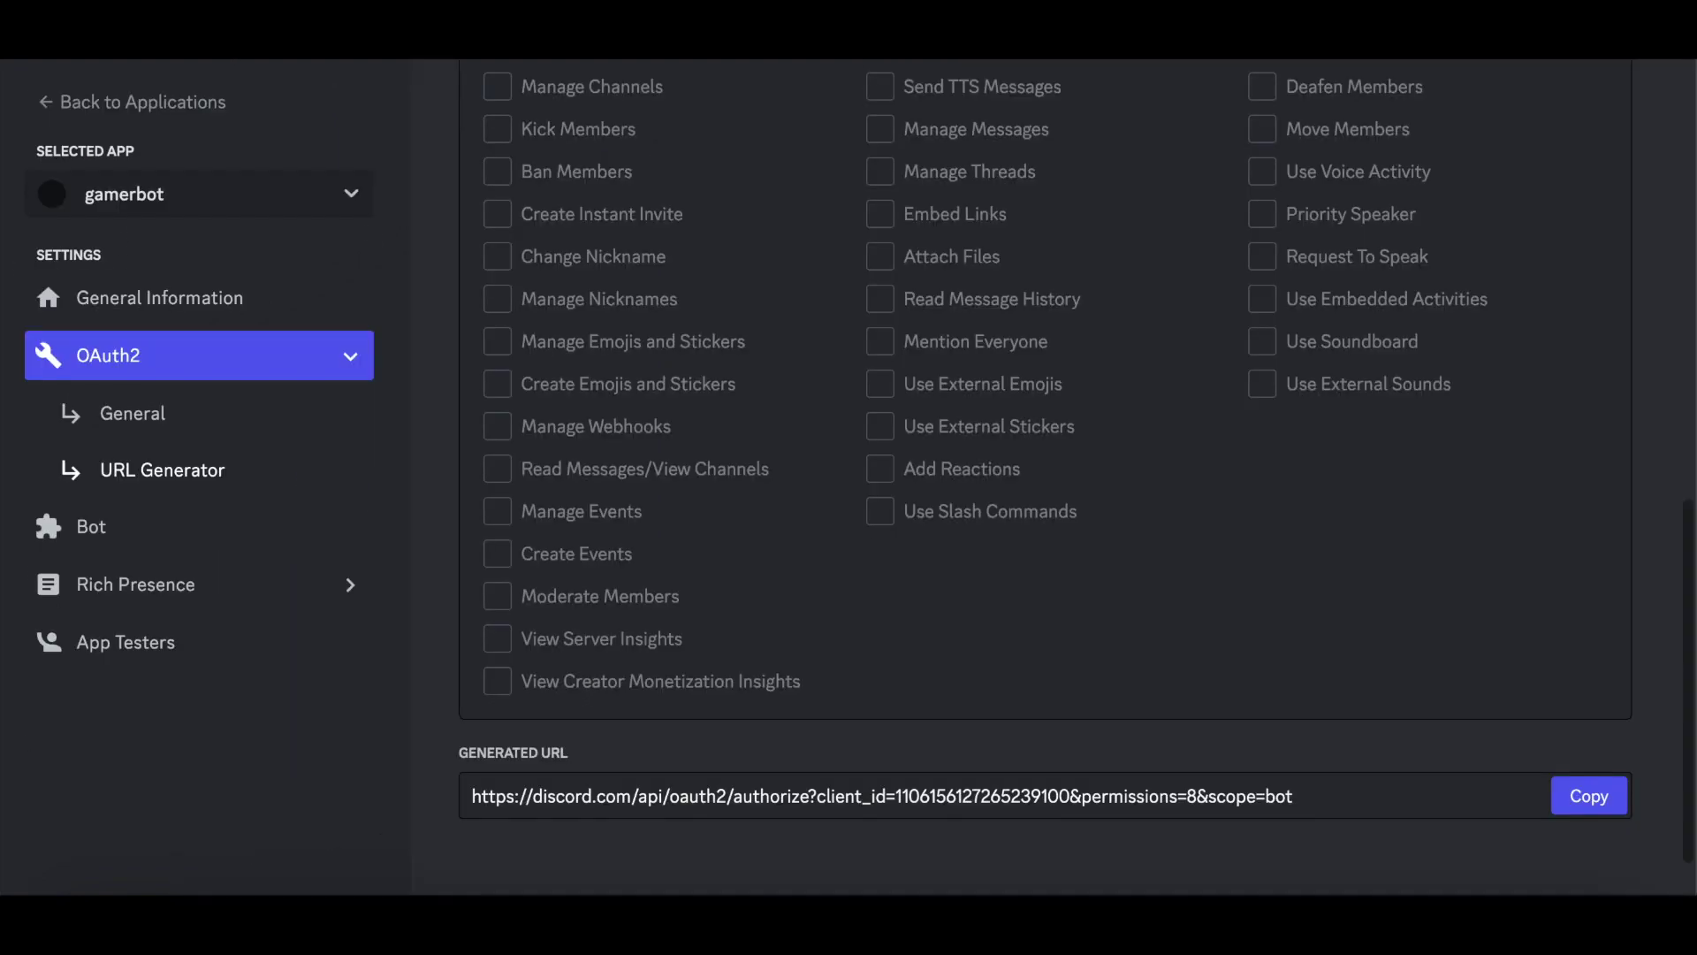
- On the Bot page, enable Presence, Server Members and Message Content intents and save
left_click(60, 527)
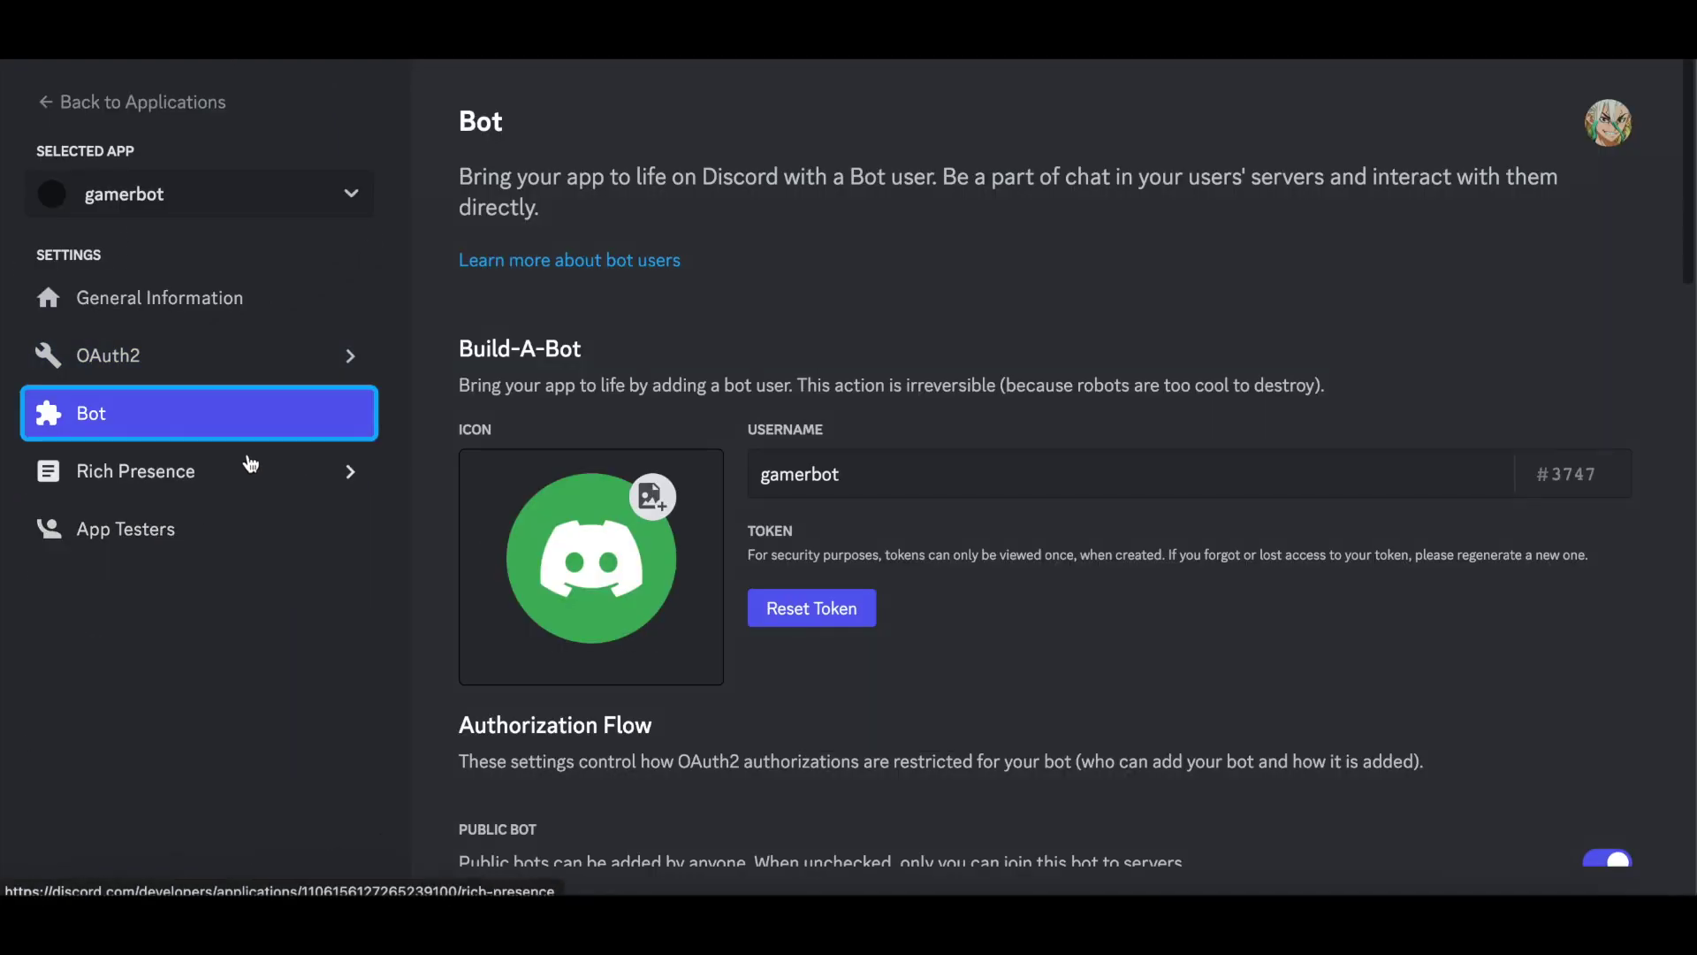
scroll(994, 483, "down", 2)
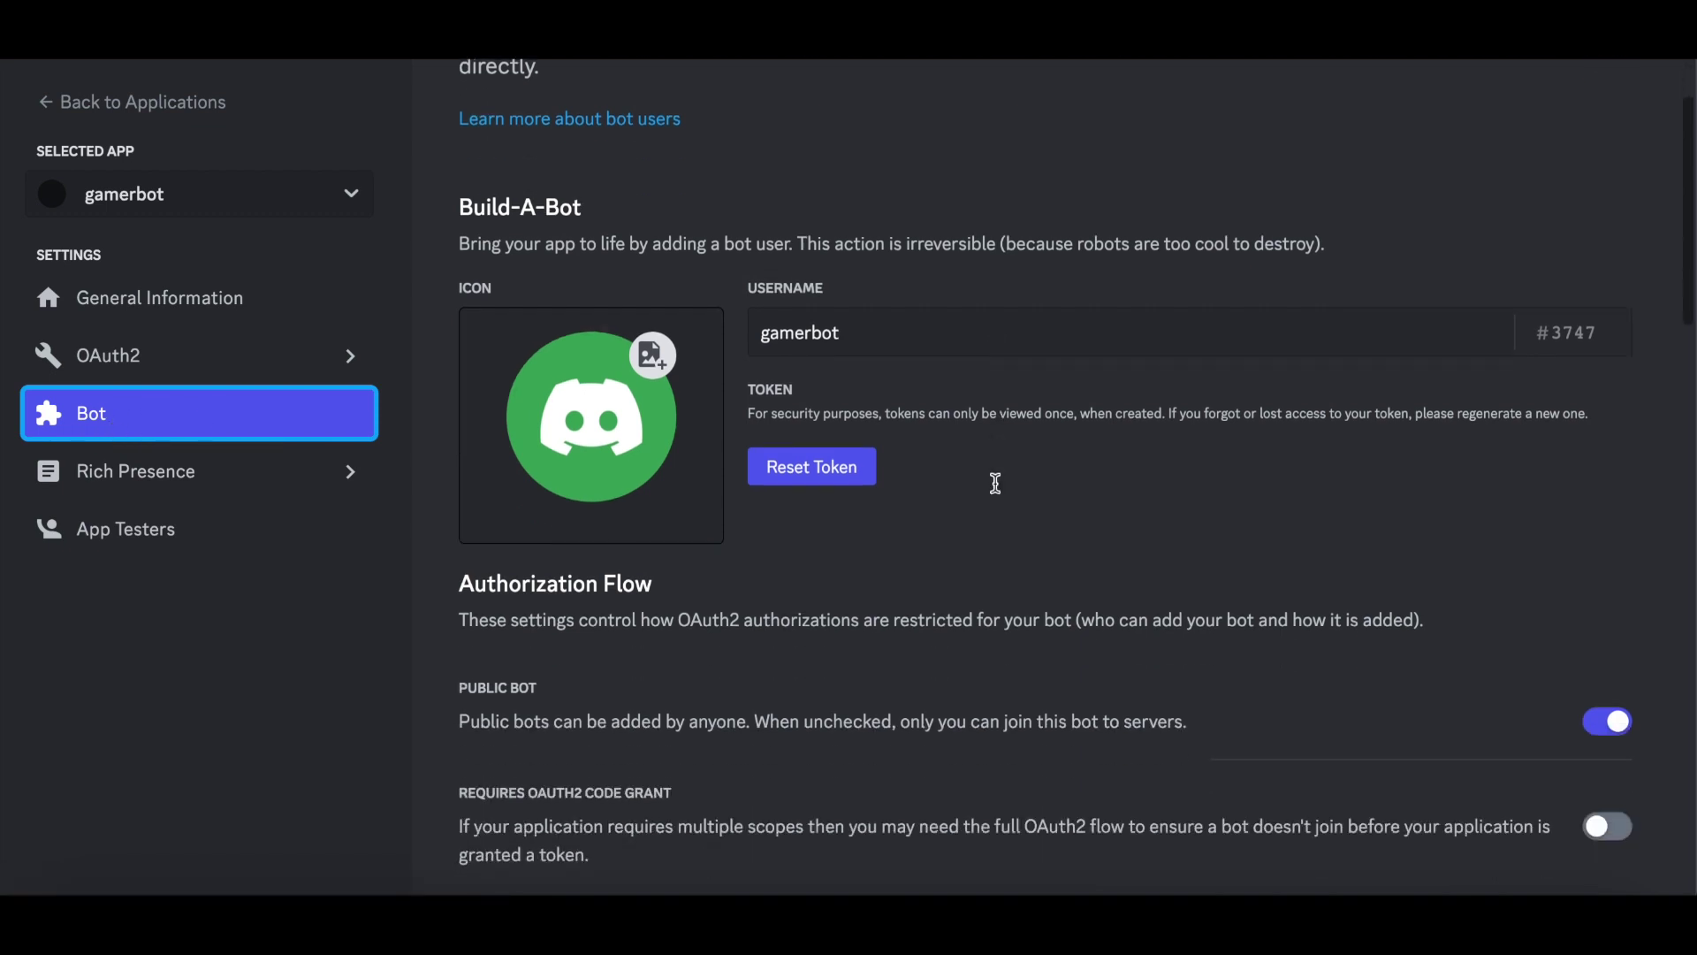
scroll(969, 531, "down", 3)
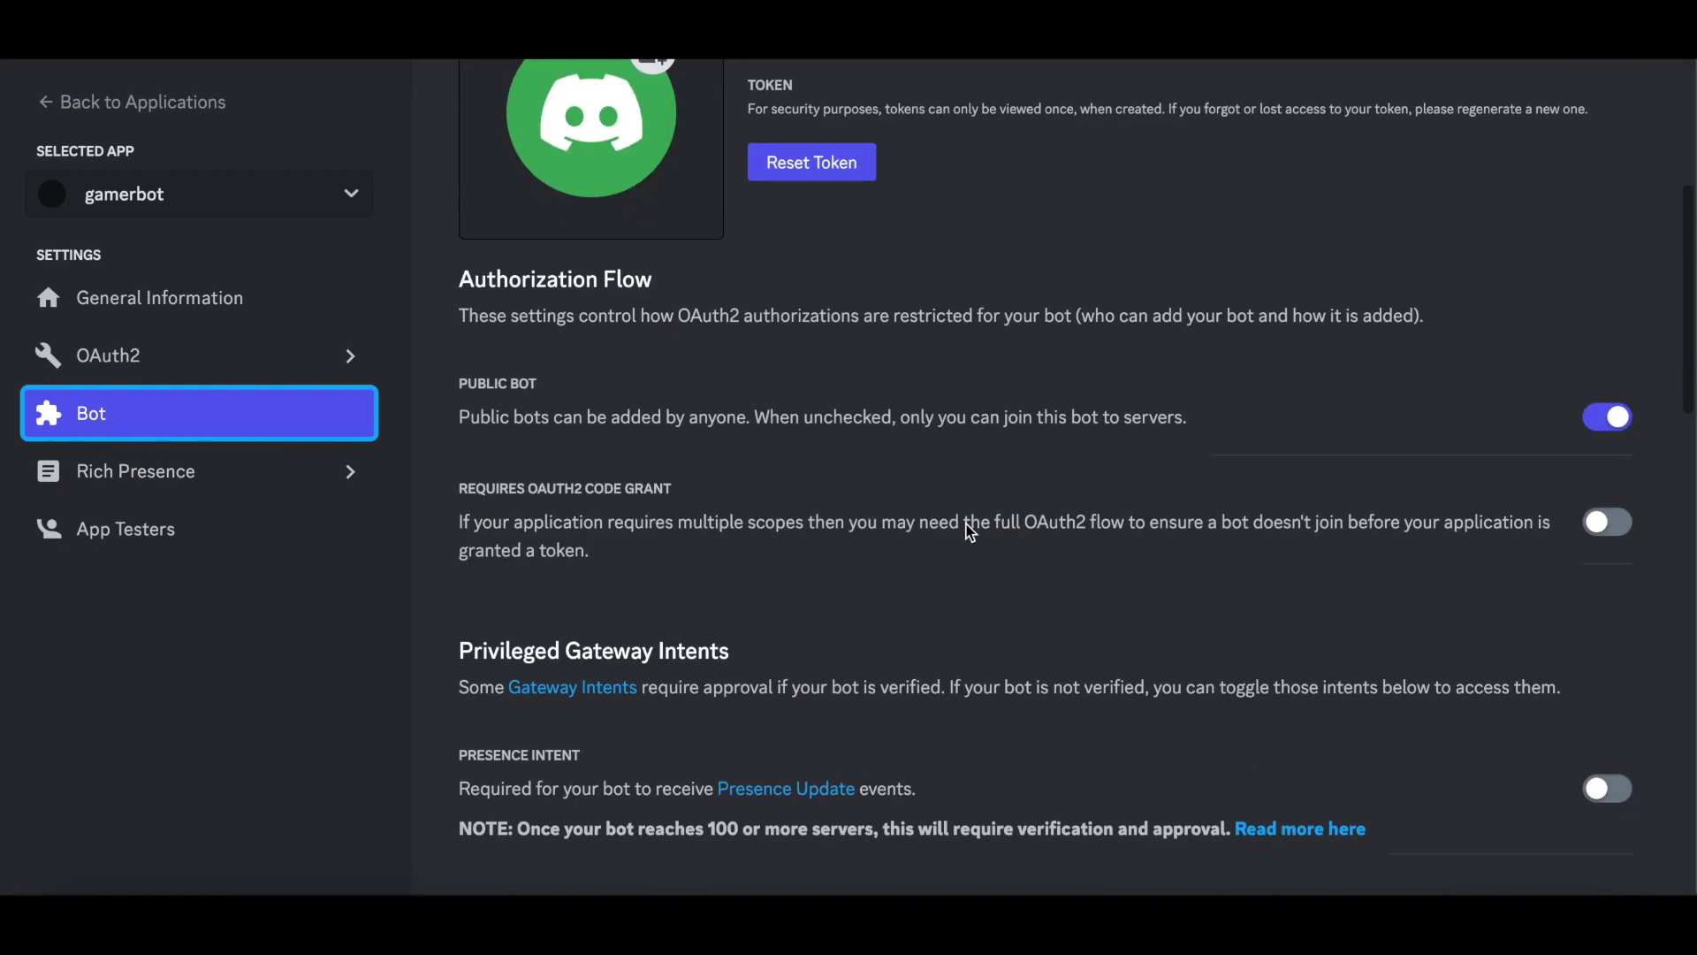
scroll(969, 530, "down", 2)
scroll(966, 523, "down", 2)
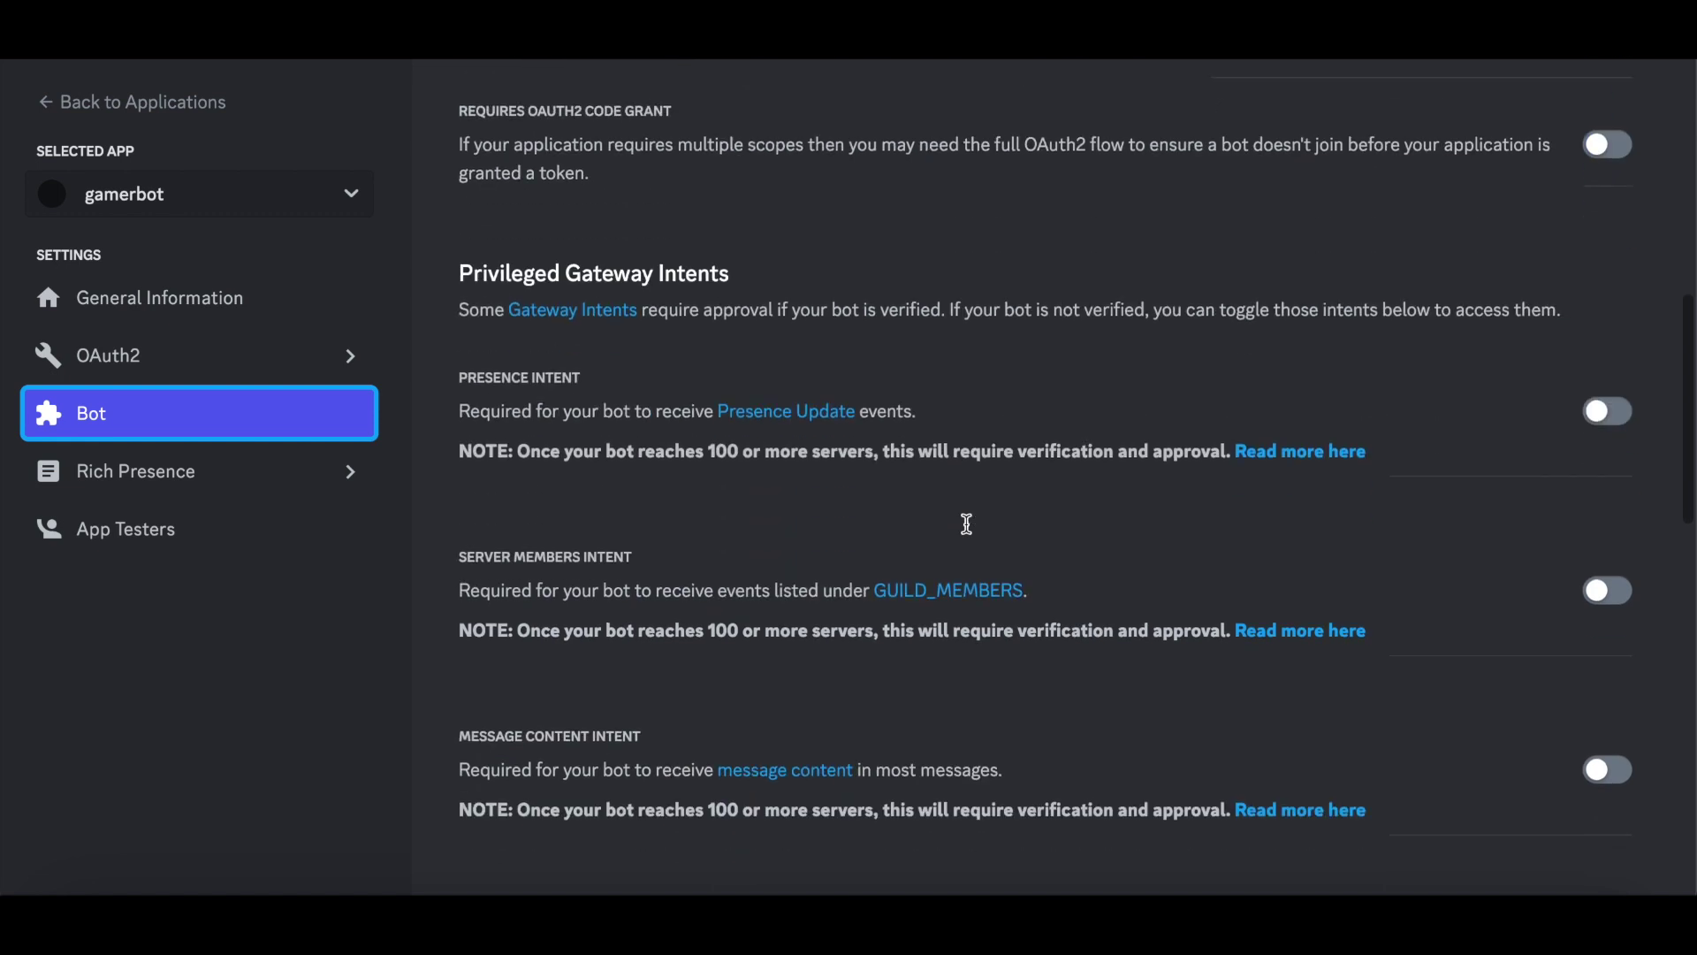
left_click(1607, 409)
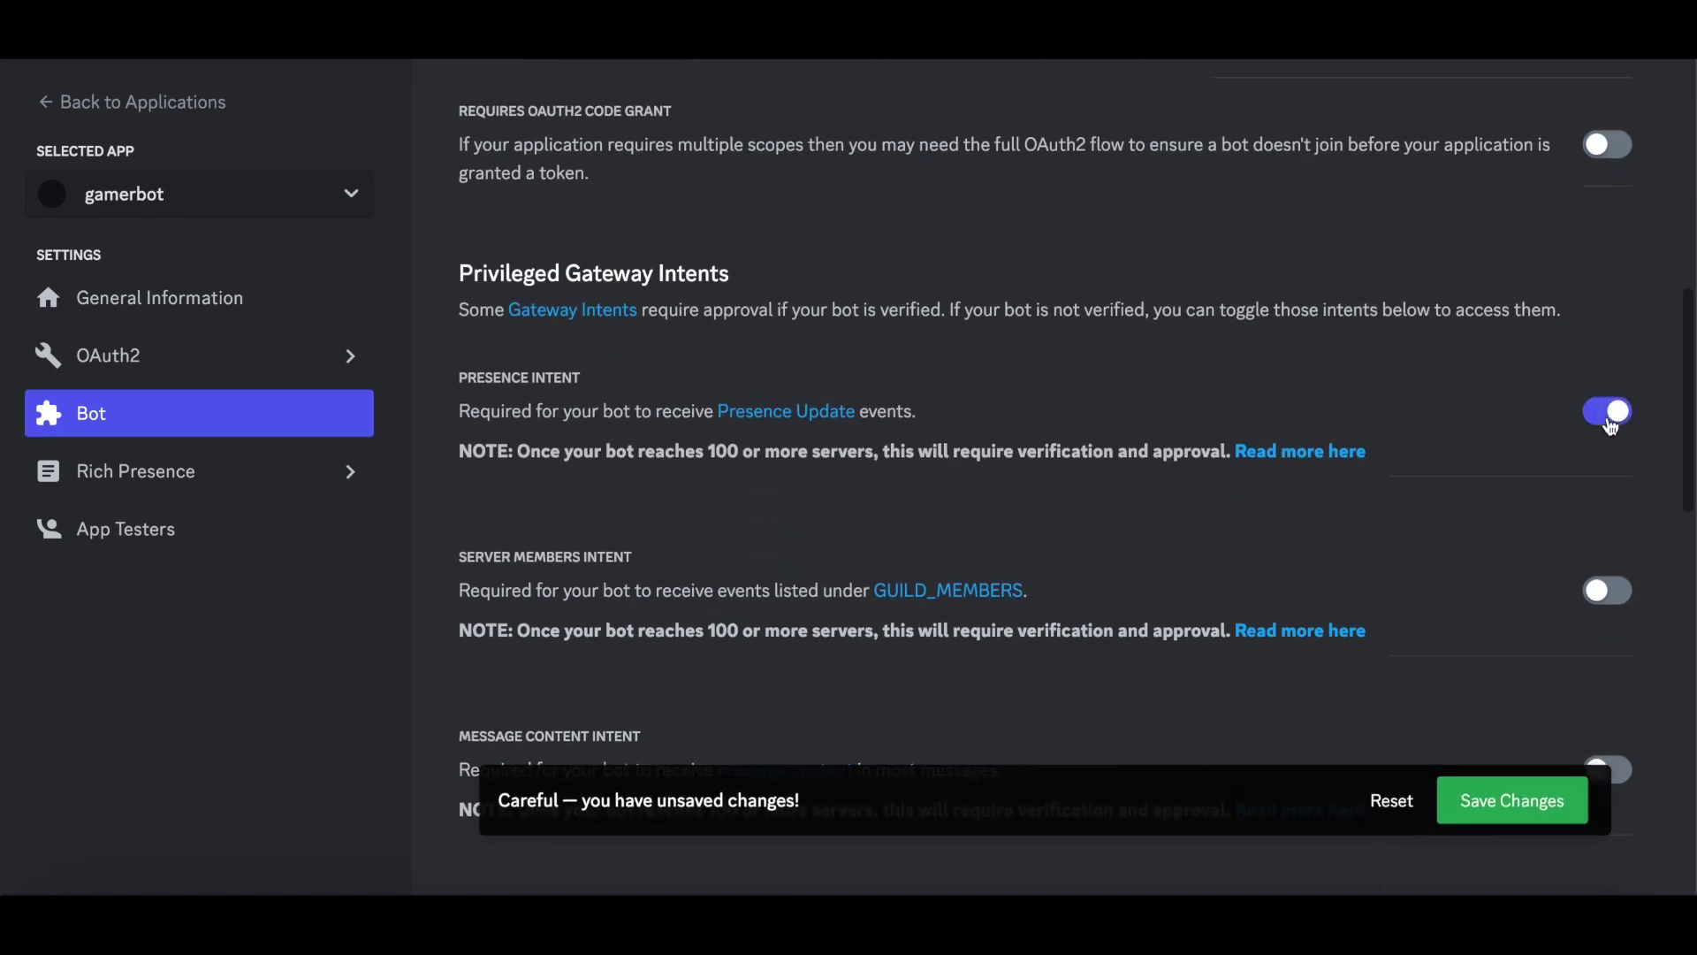
left_click(1608, 591)
scroll(1616, 587, "down", 3)
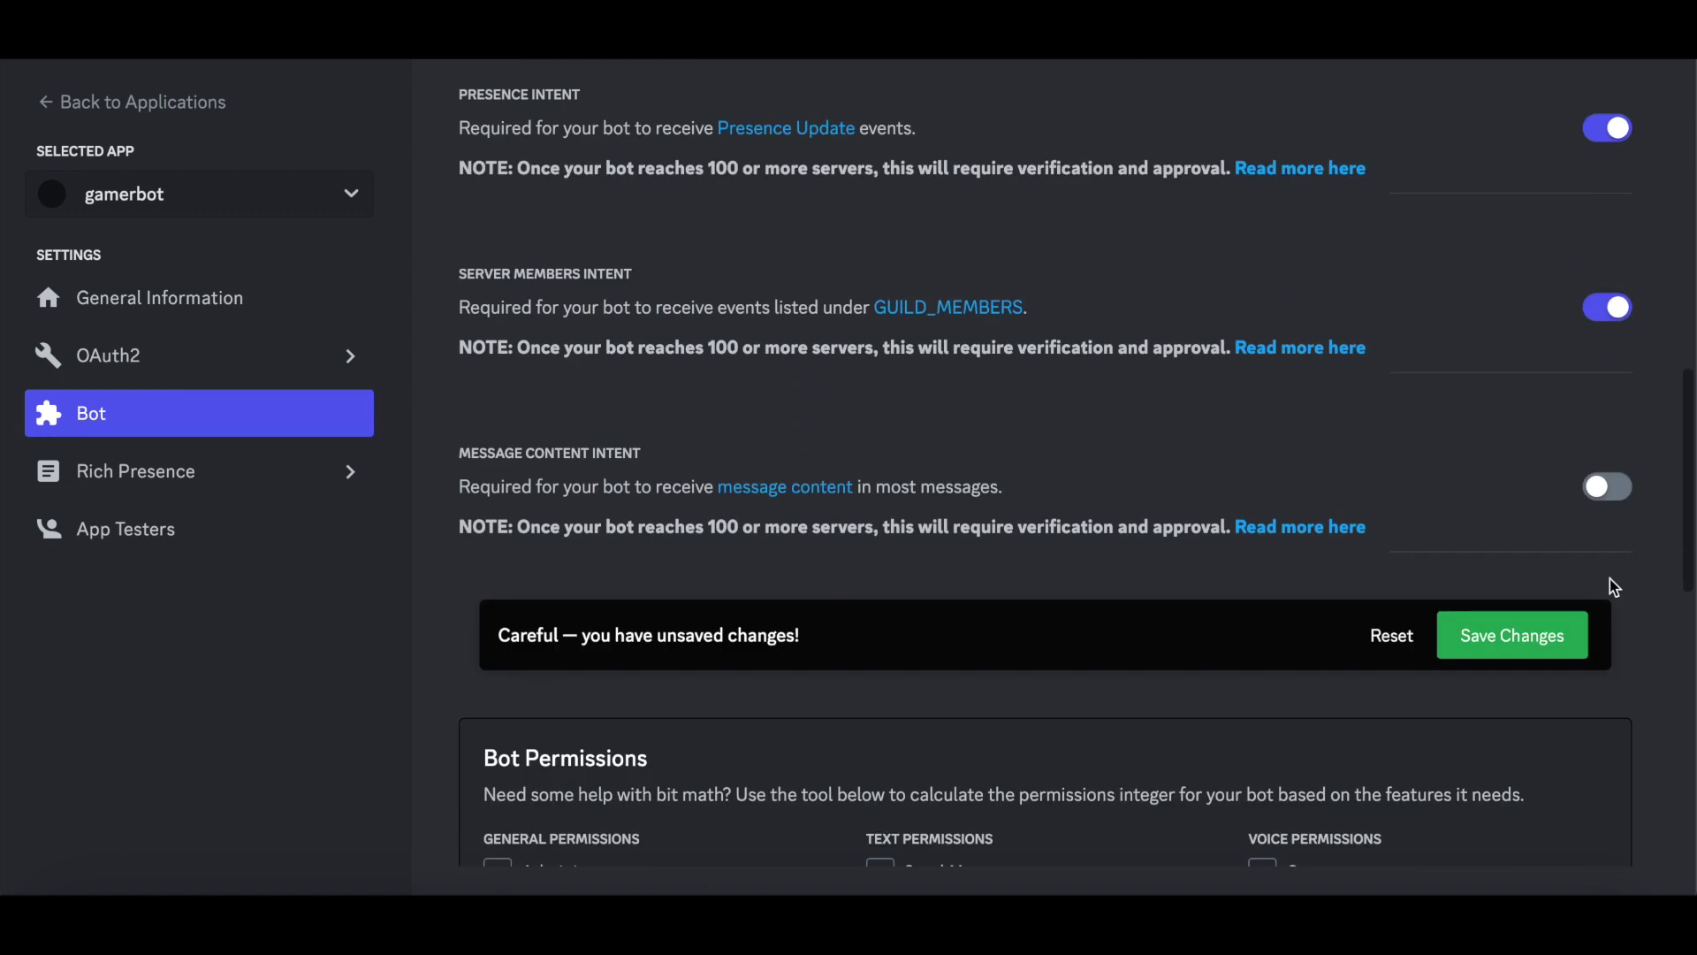
left_click(1607, 488)
scroll(1408, 571, "down", 3)
scroll(1408, 571, "down", 3)
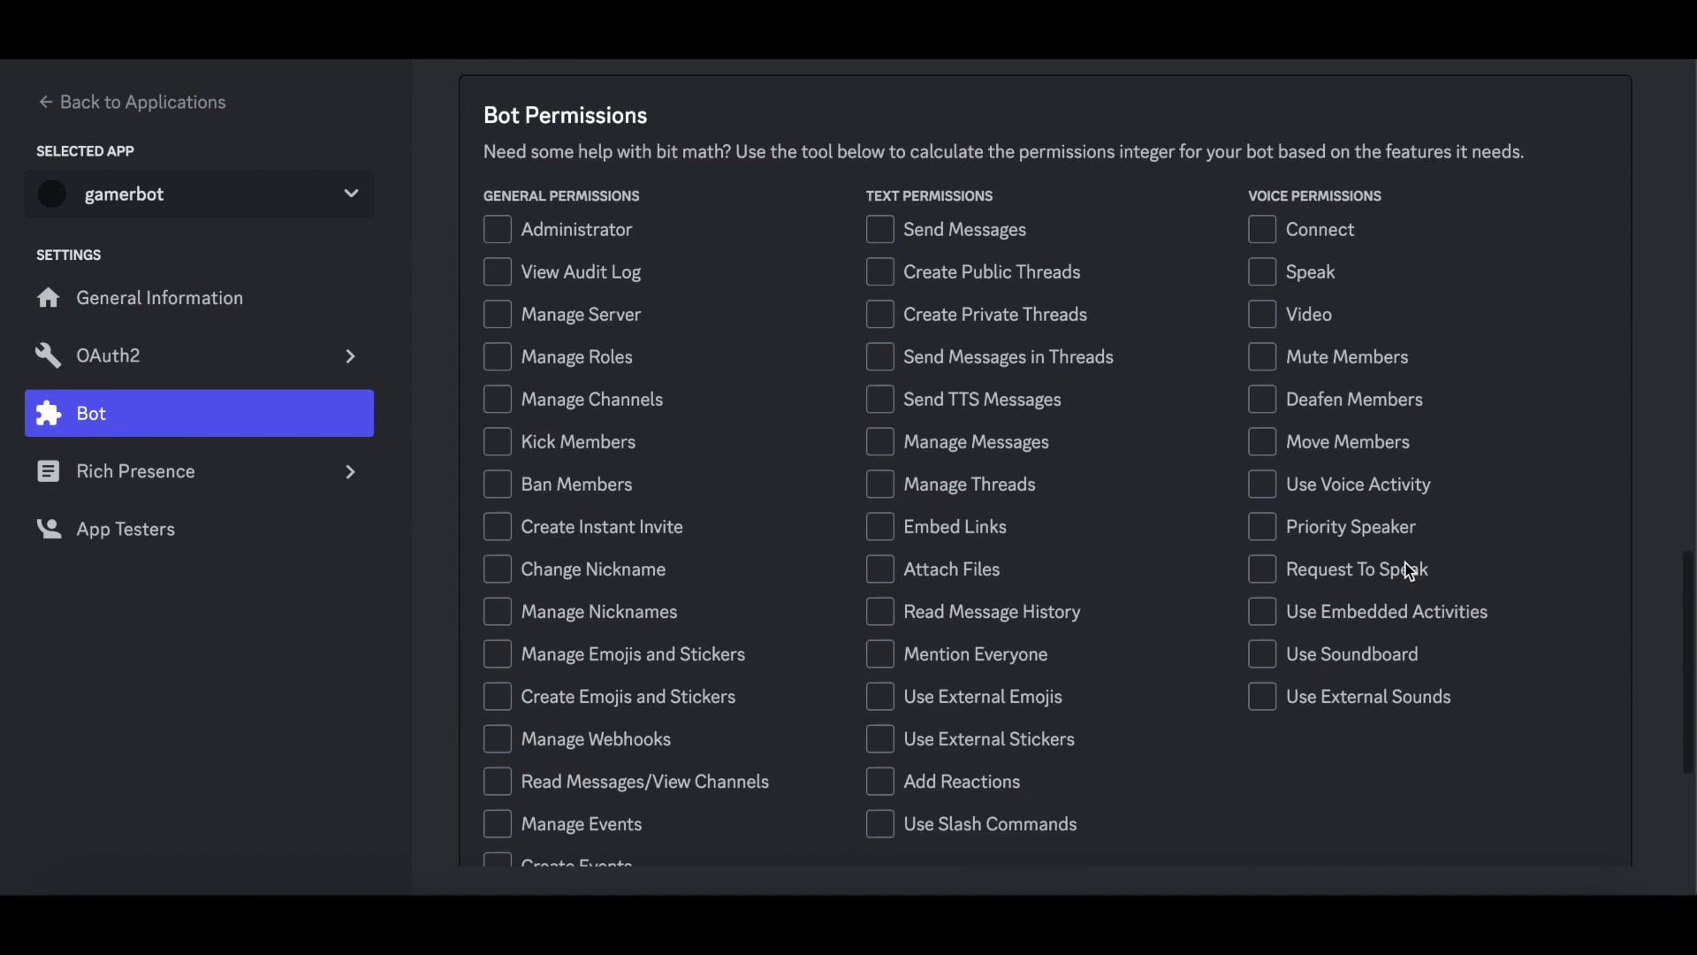
scroll(1409, 571, "down", 3)
scroll(1408, 571, "down", 3)
scroll(1408, 570, "up", 4)
scroll(1408, 570, "up", 5)
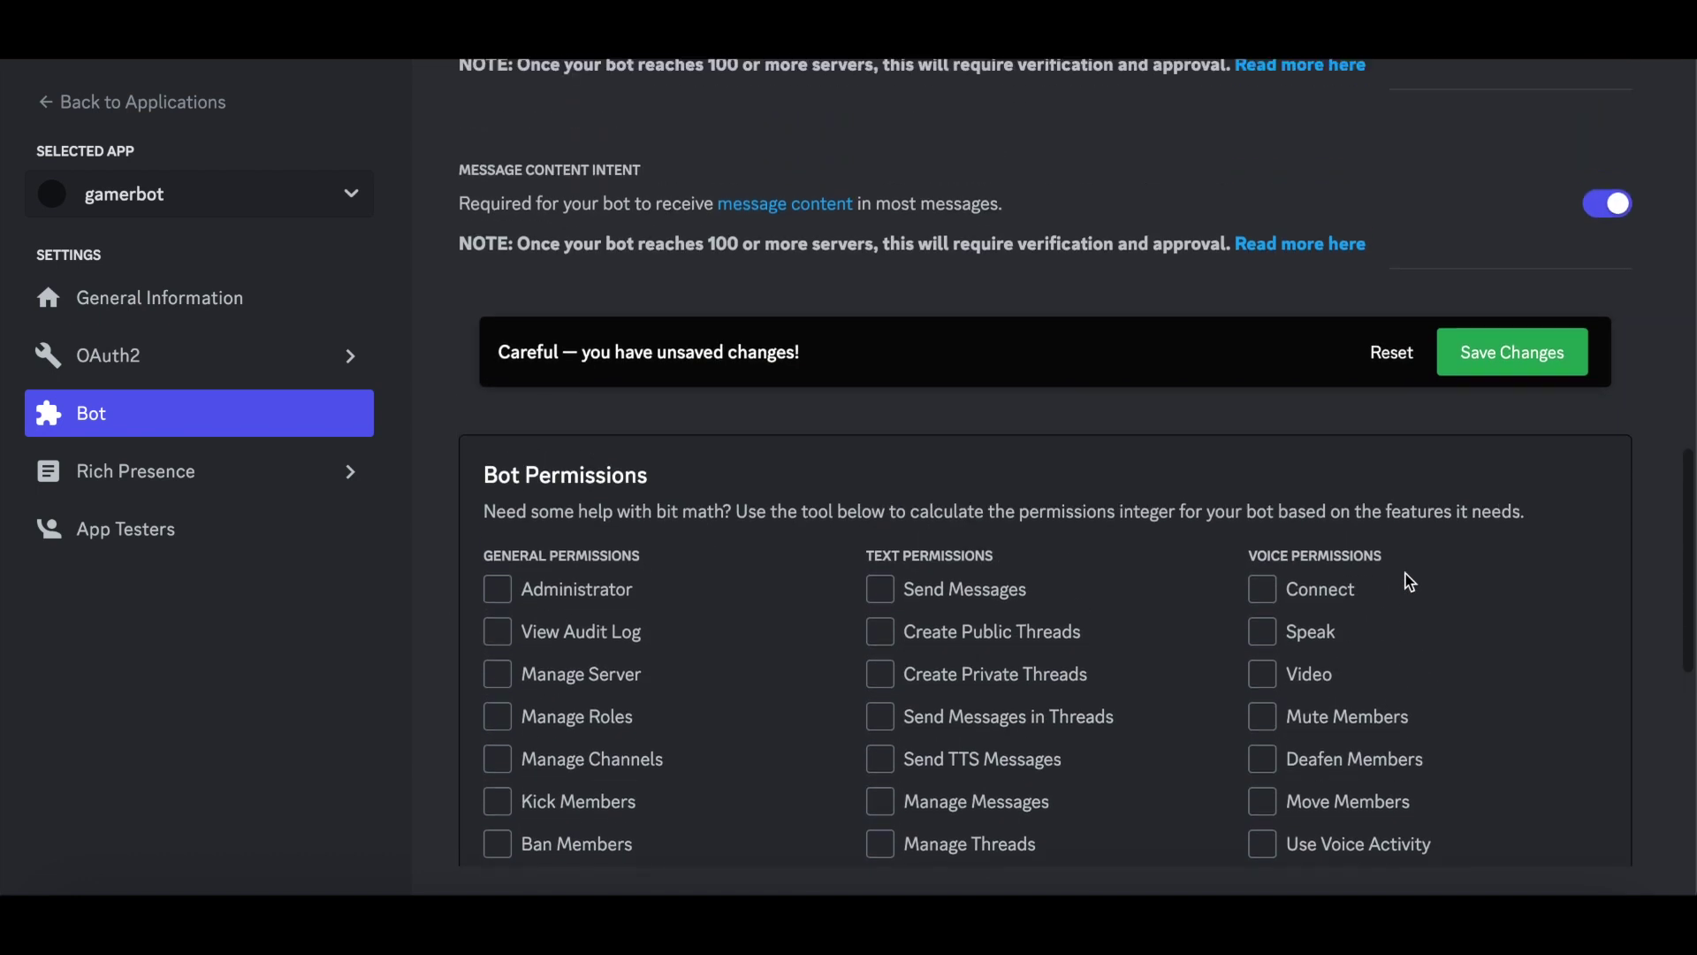
left_click(1539, 360)
scroll(1148, 421, "up", 4)
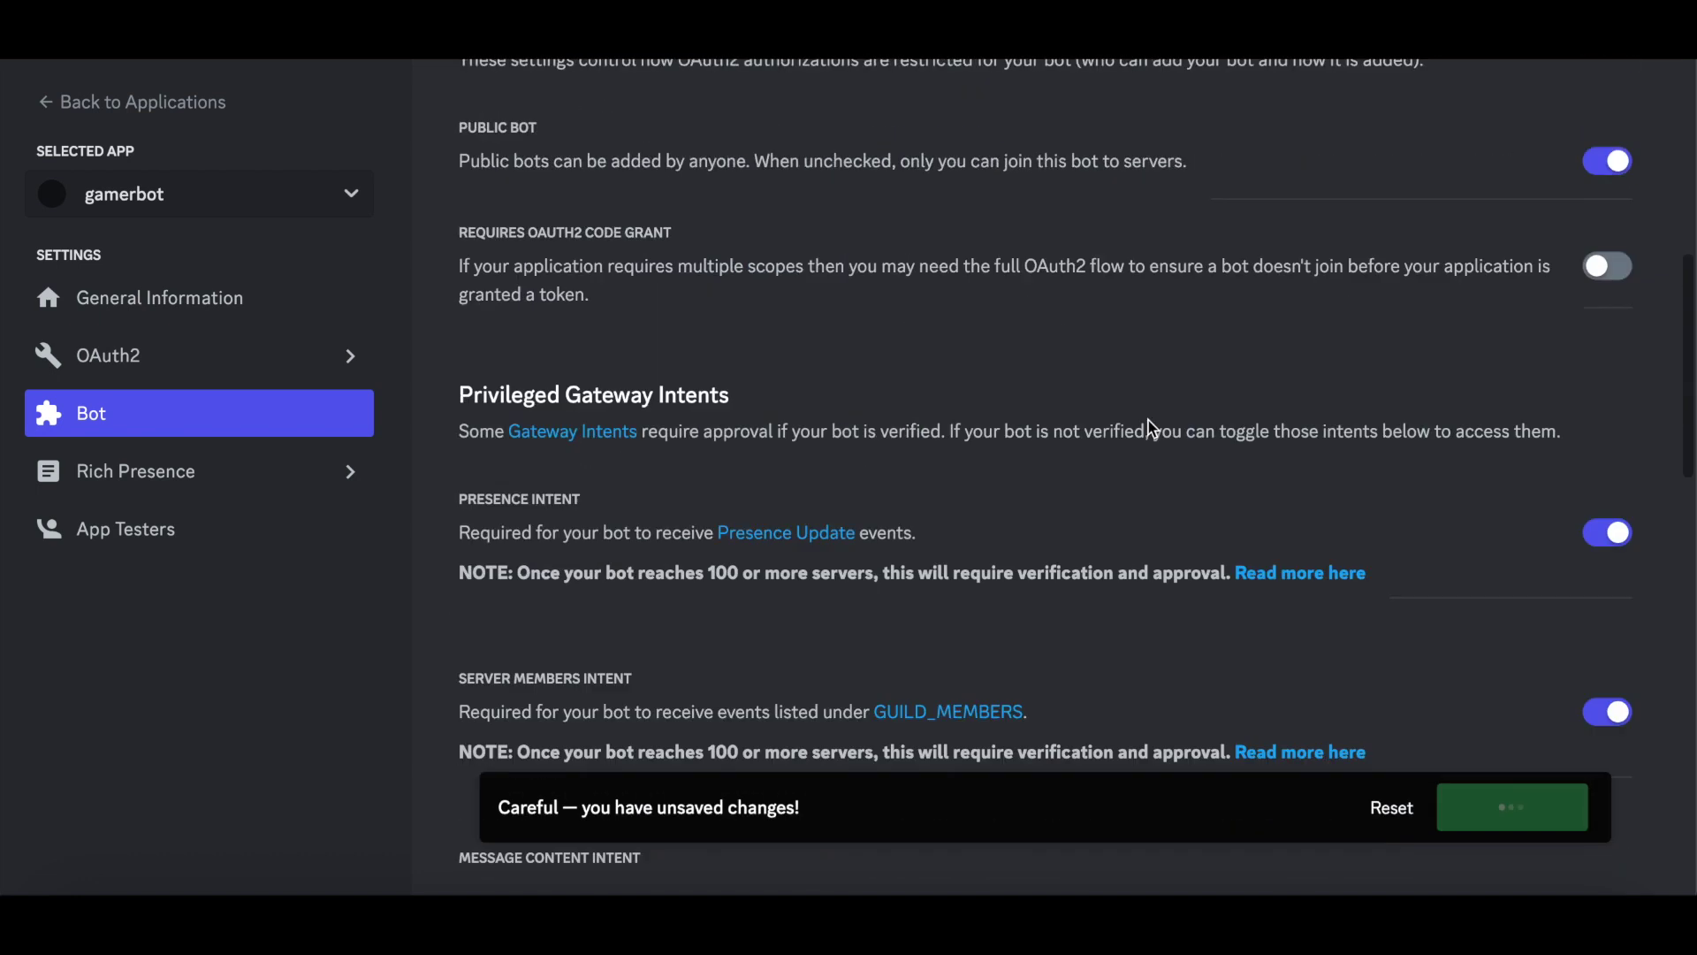
scroll(1148, 420, "up", 5)
scroll(1148, 420, "up", 1)
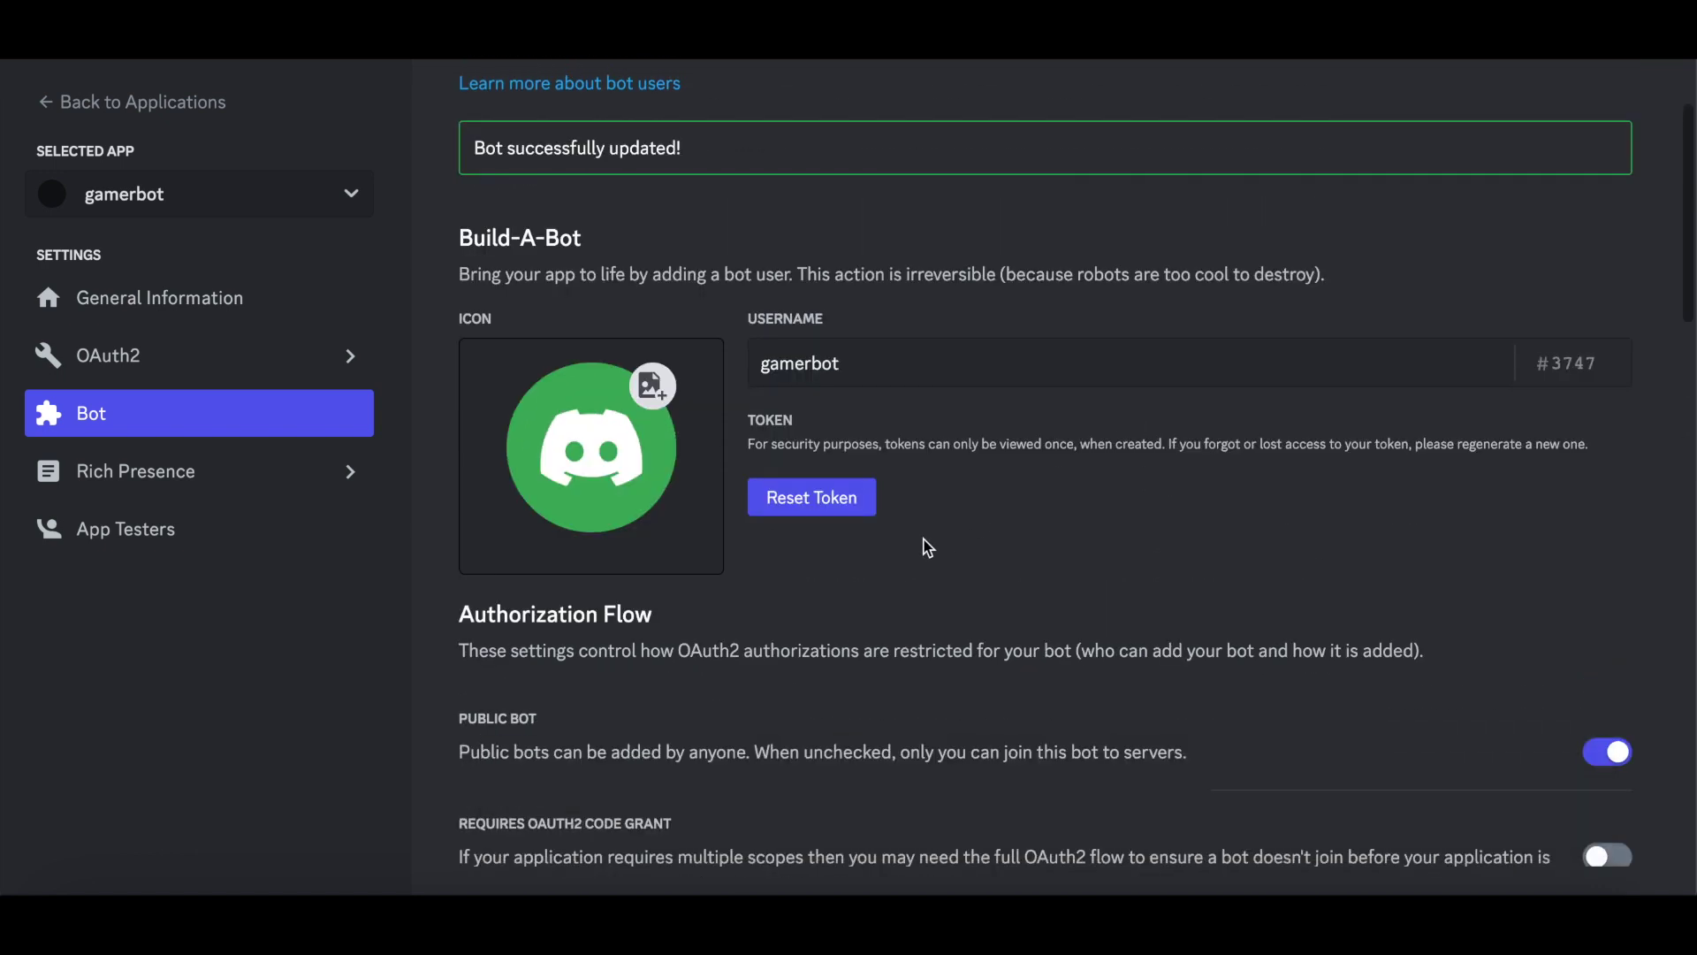
- Reset gamerbot's token, copy the new one, and switch back to Discord
left_click(811, 497)
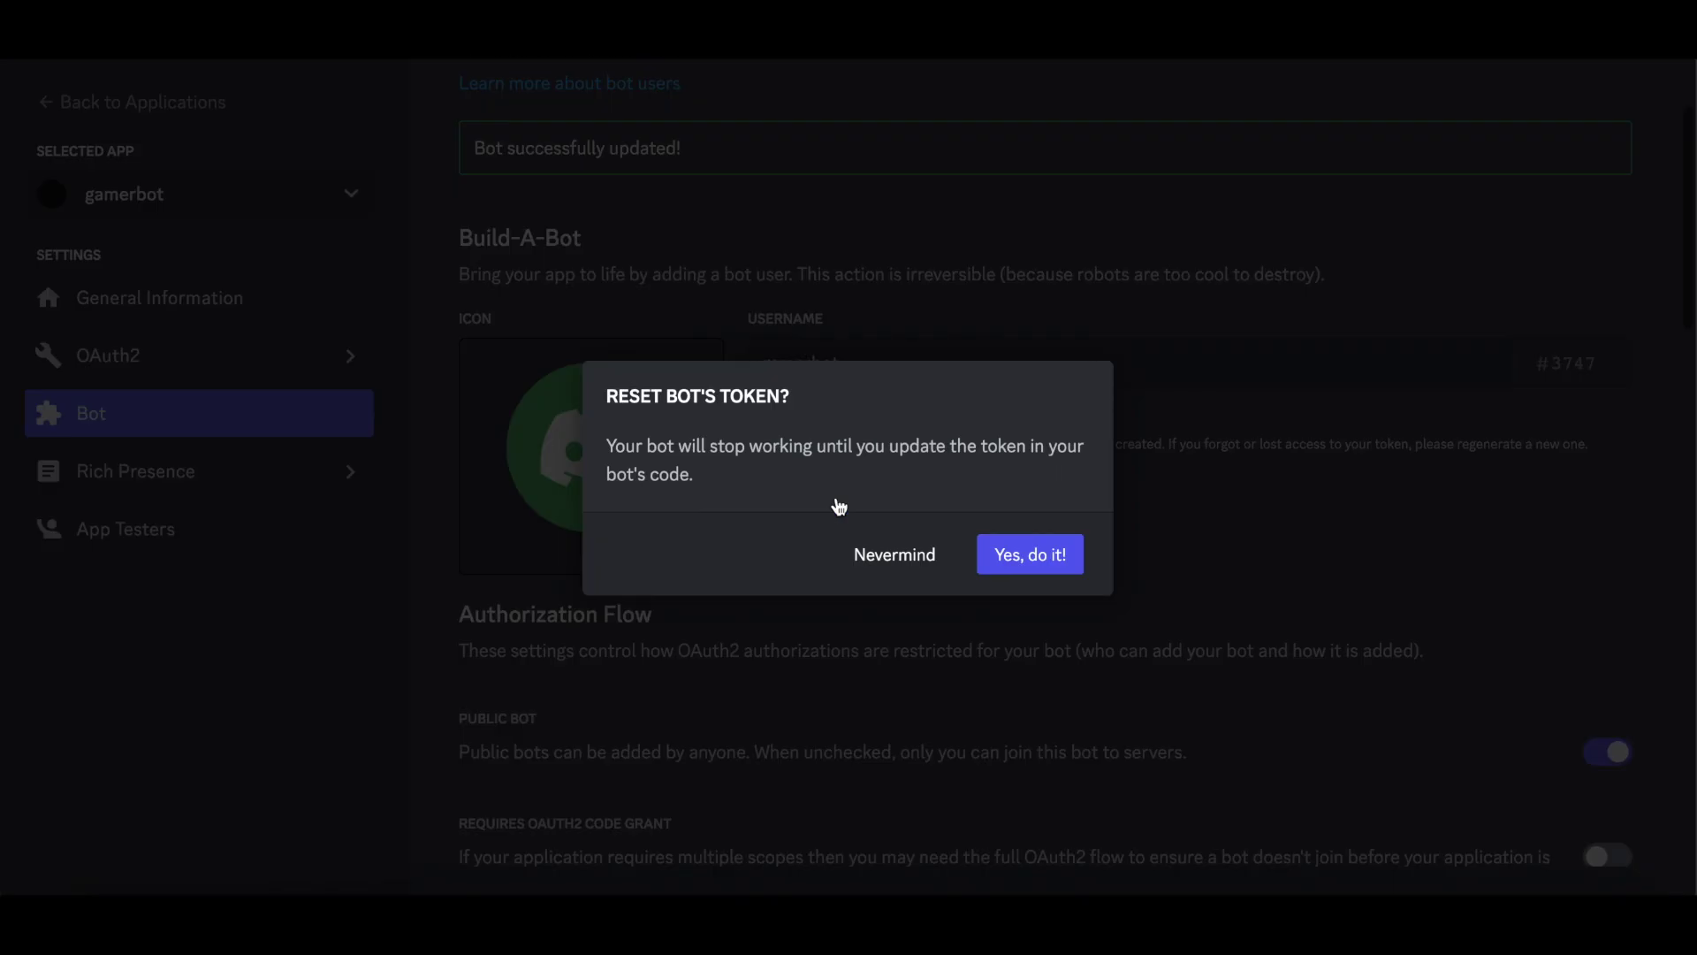
left_click(1031, 554)
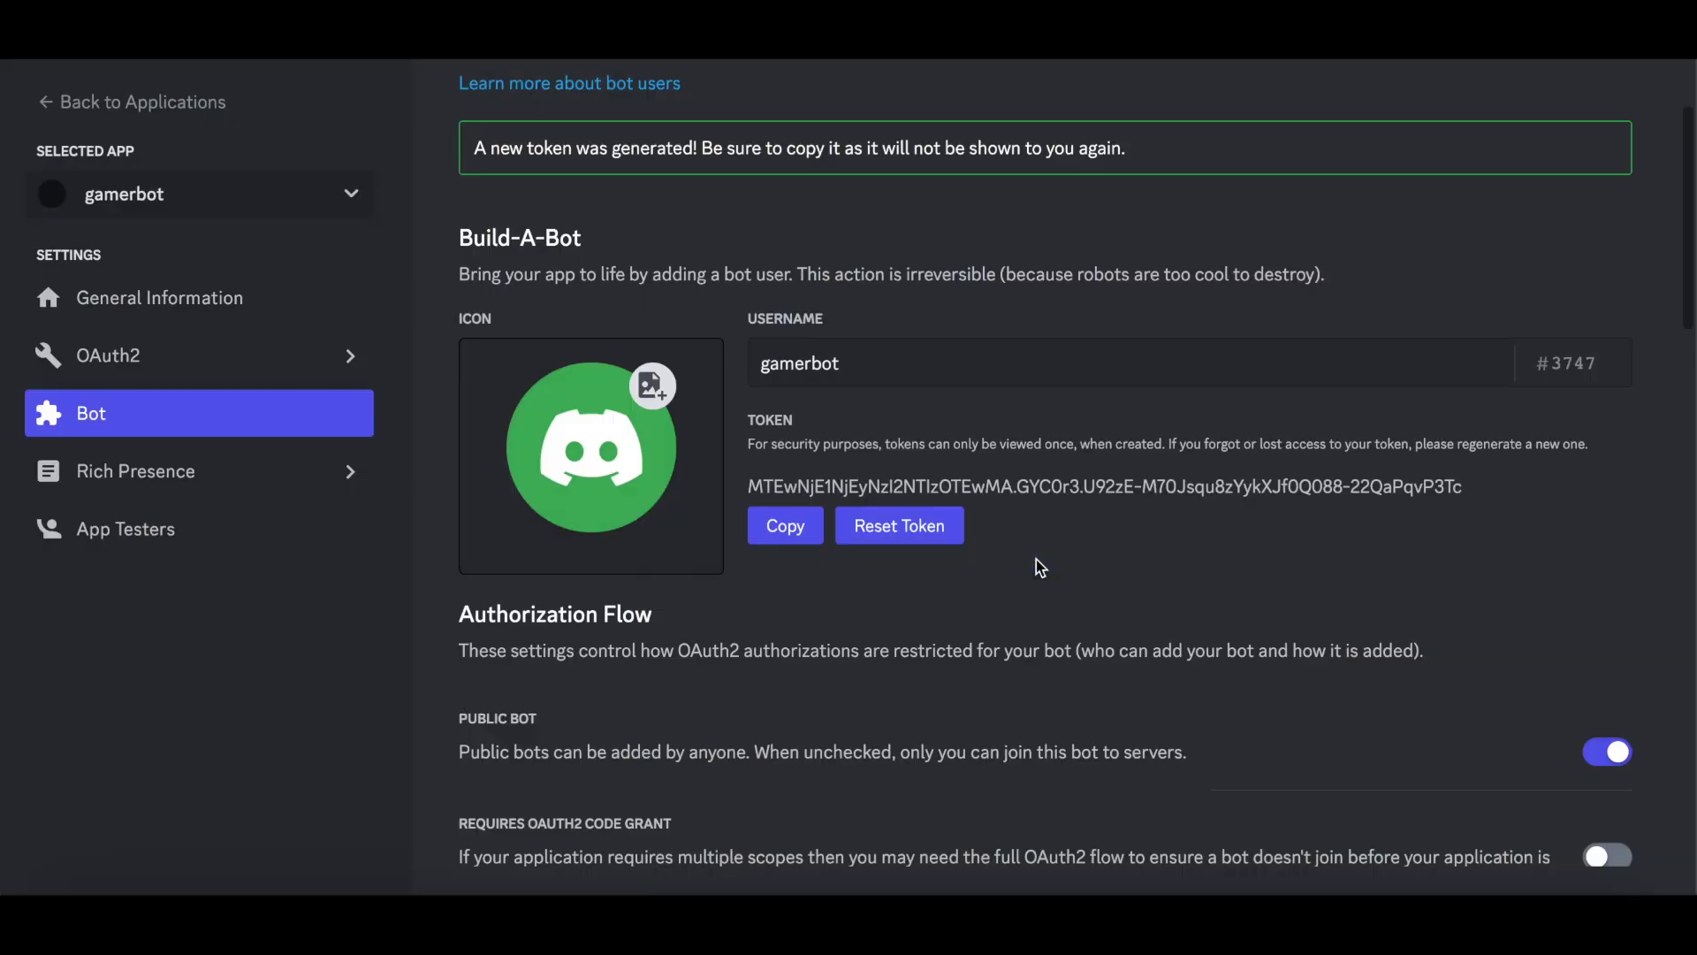
left_click_drag(1143, 485, 1343, 485)
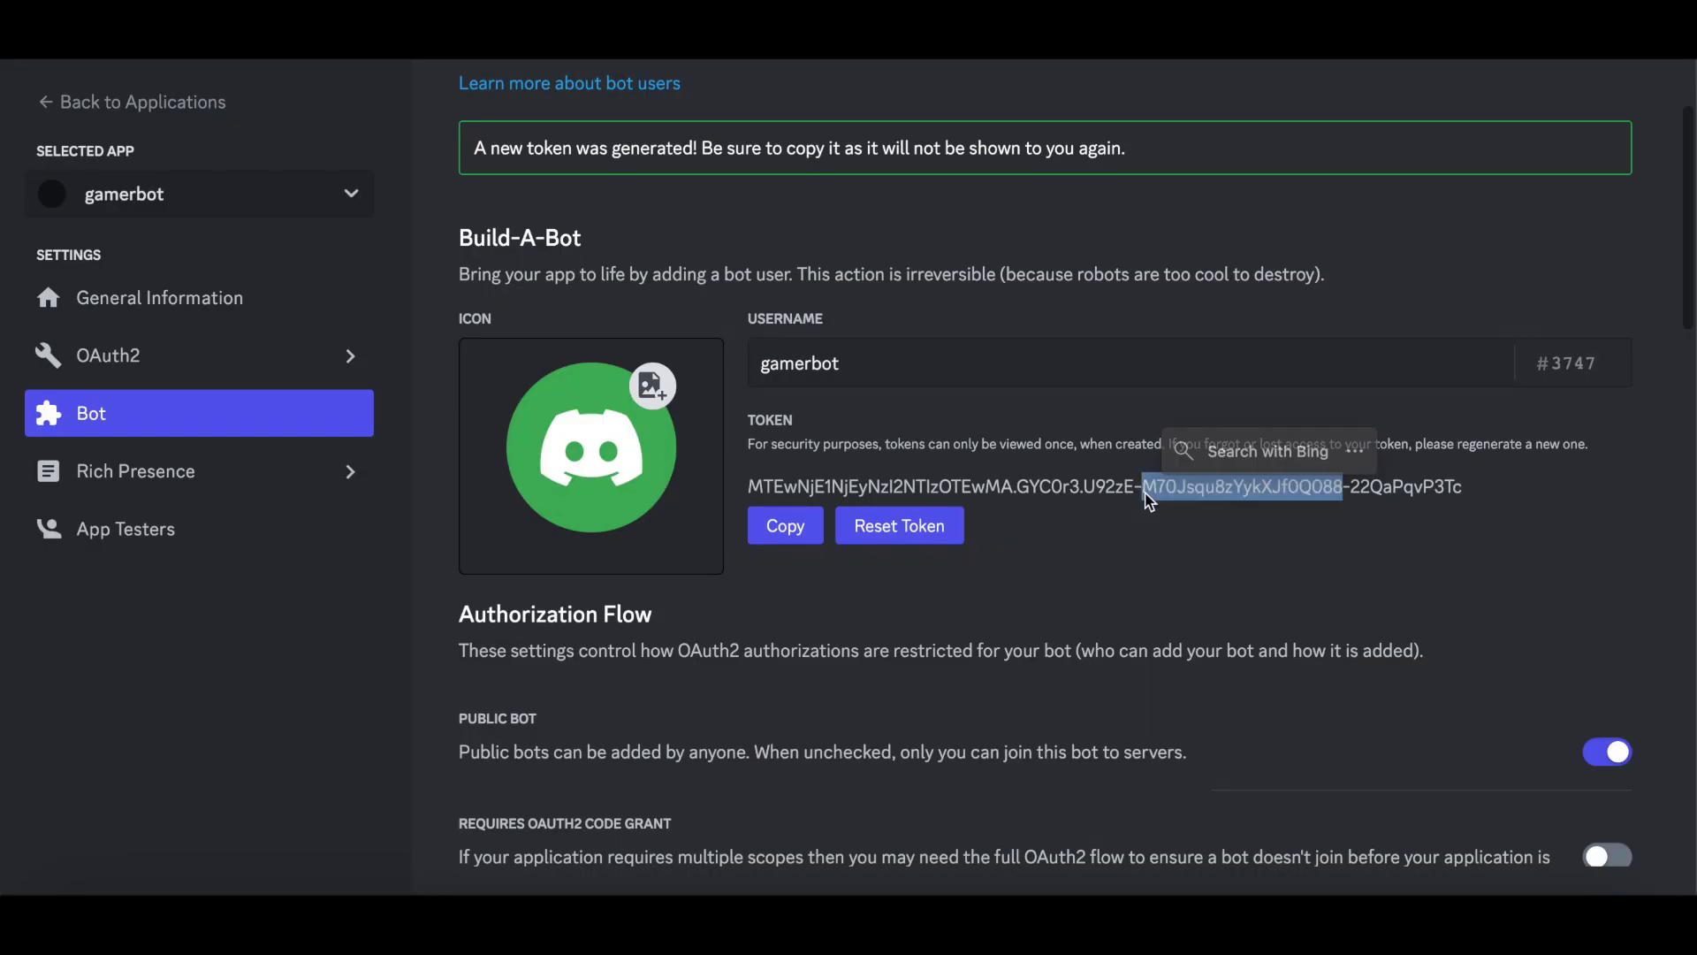
left_click(788, 530)
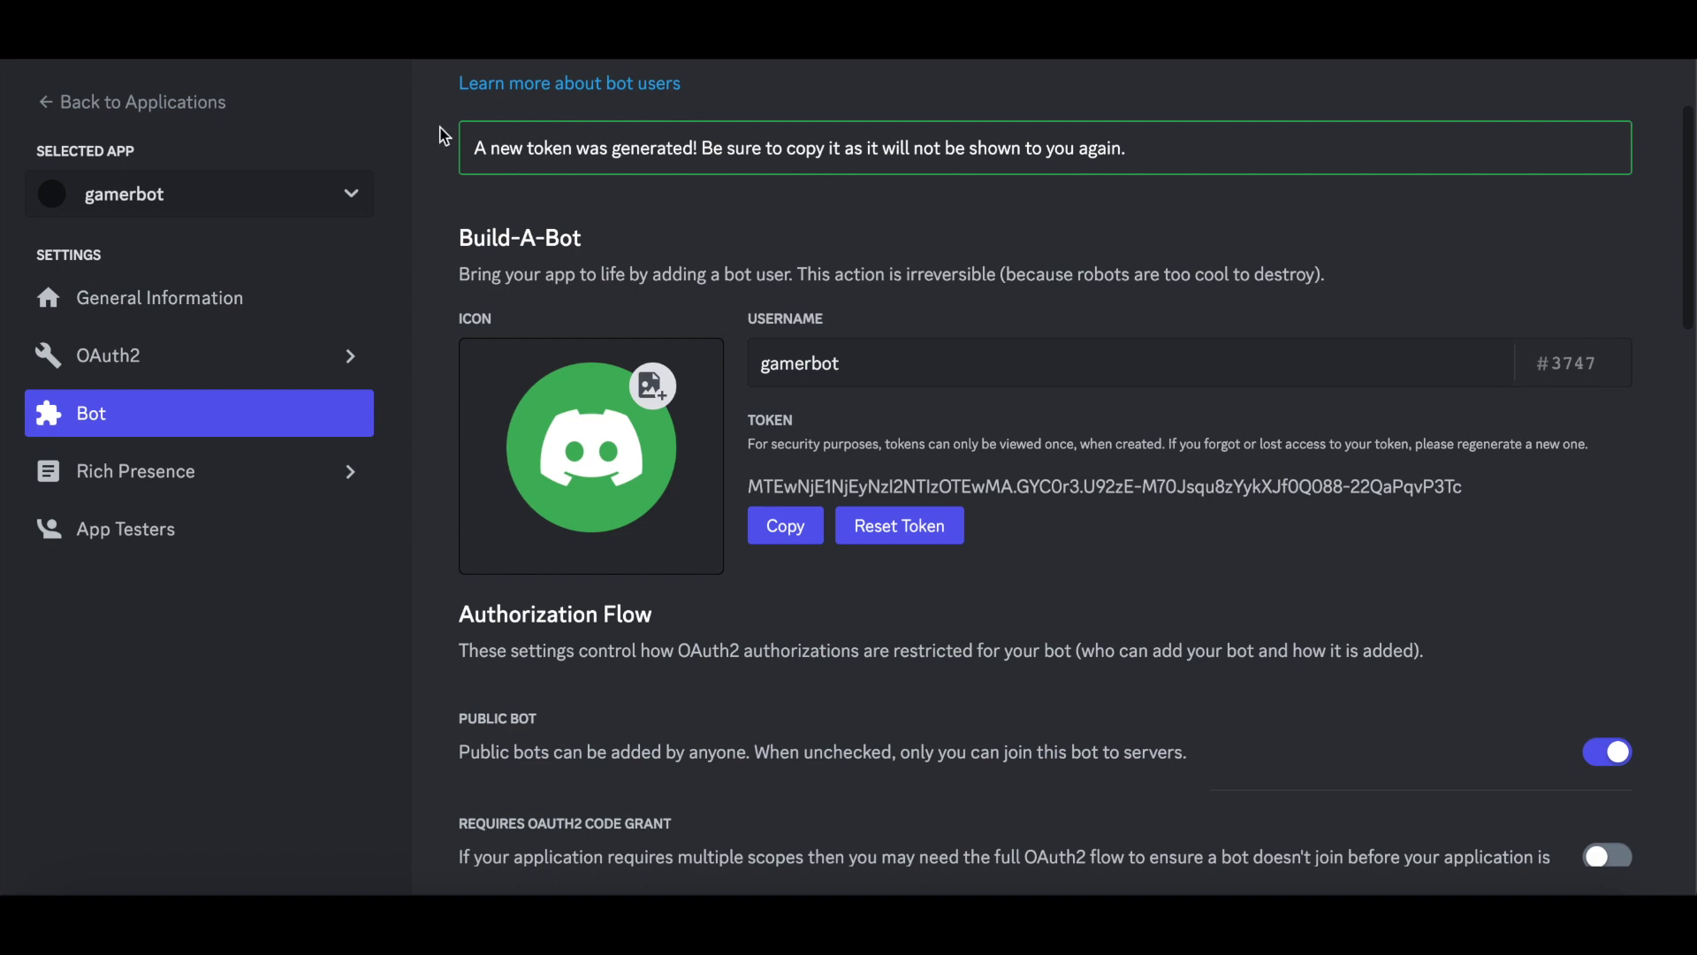
key("alt+Tab")
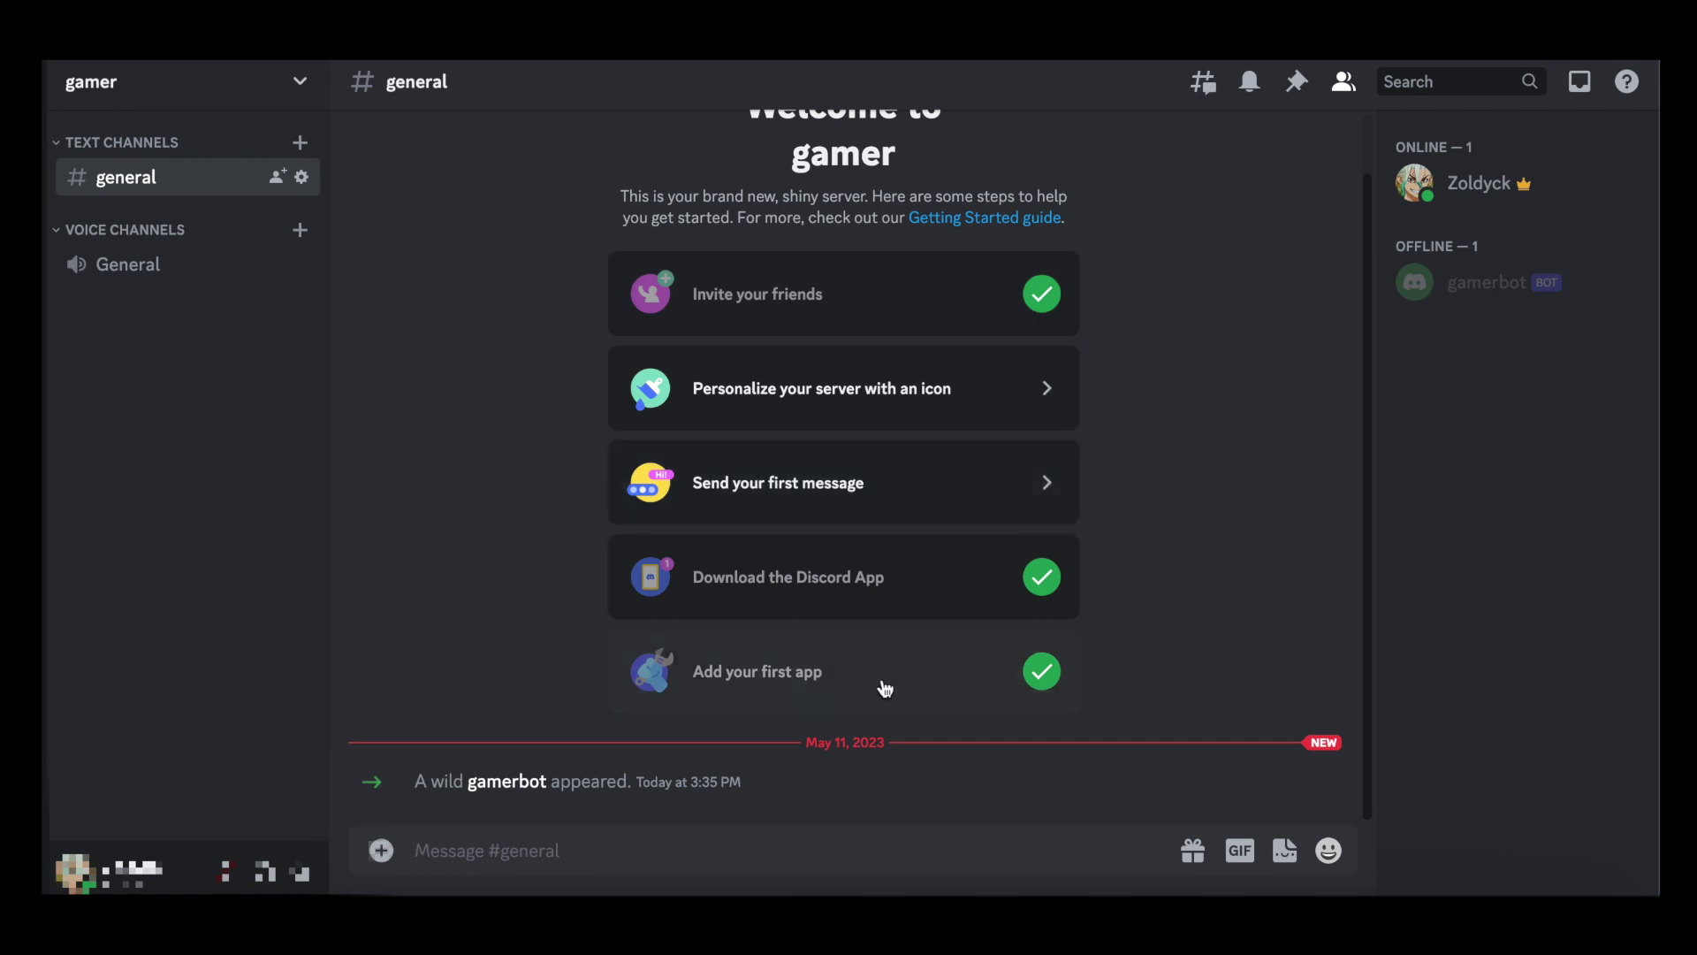
- Confirm gamerbot is listed offline in the gamer server, then switch to VS Code
left_click(779, 928)
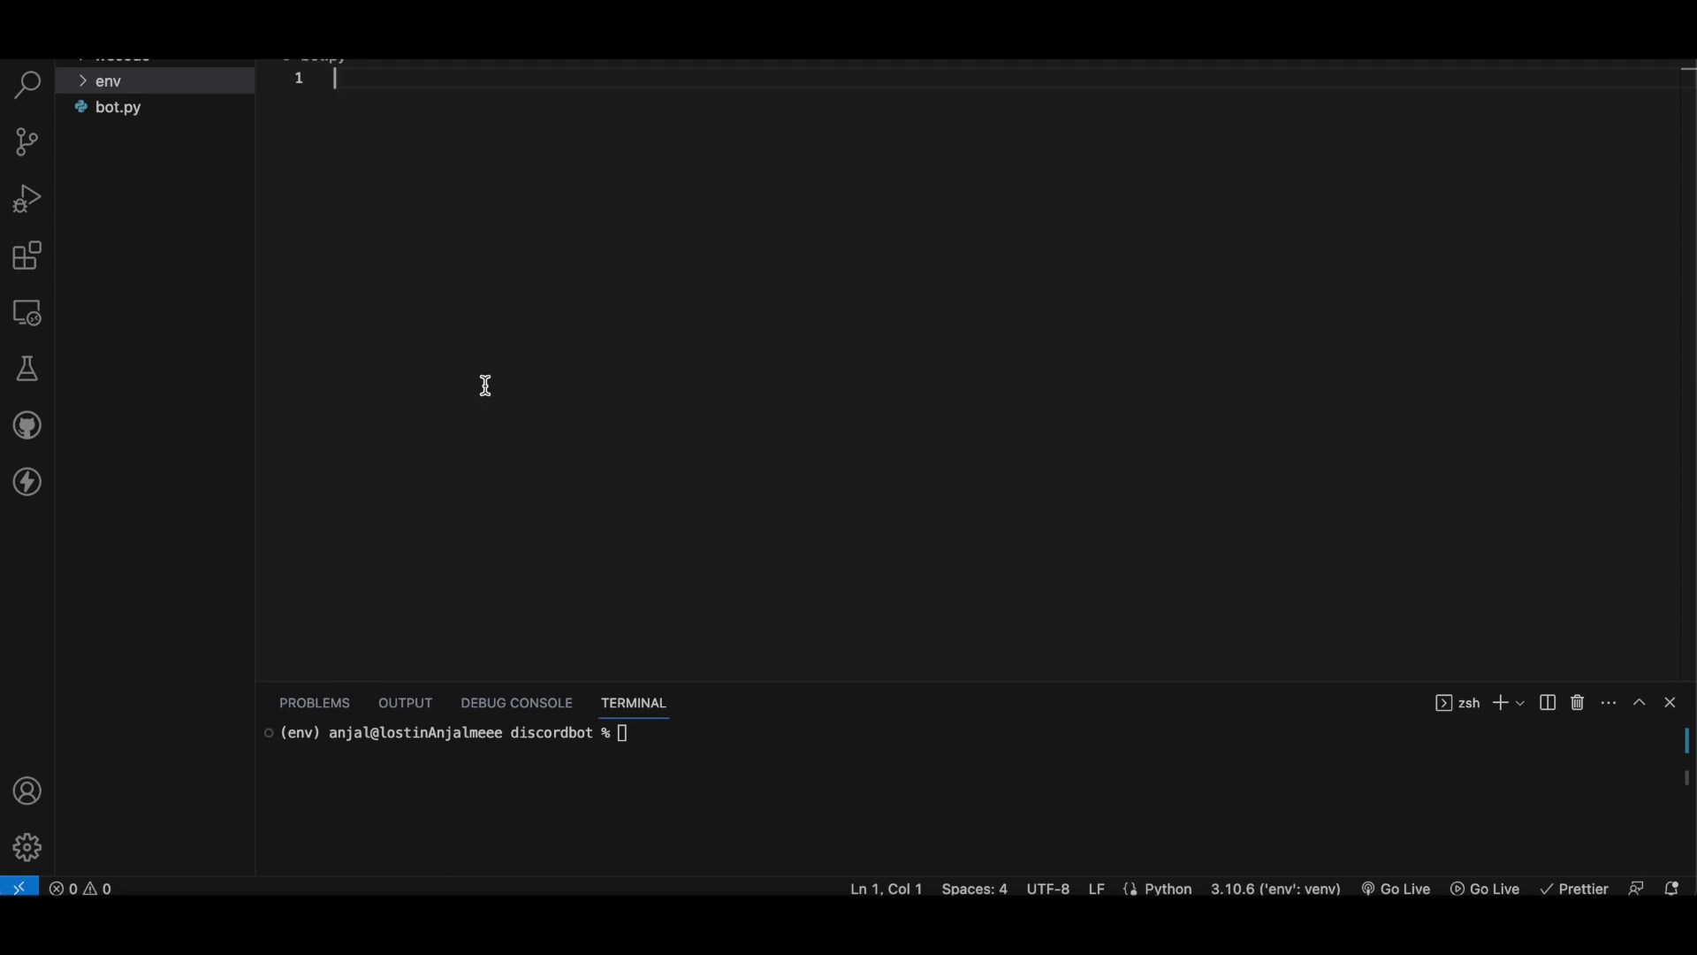
type("imp")
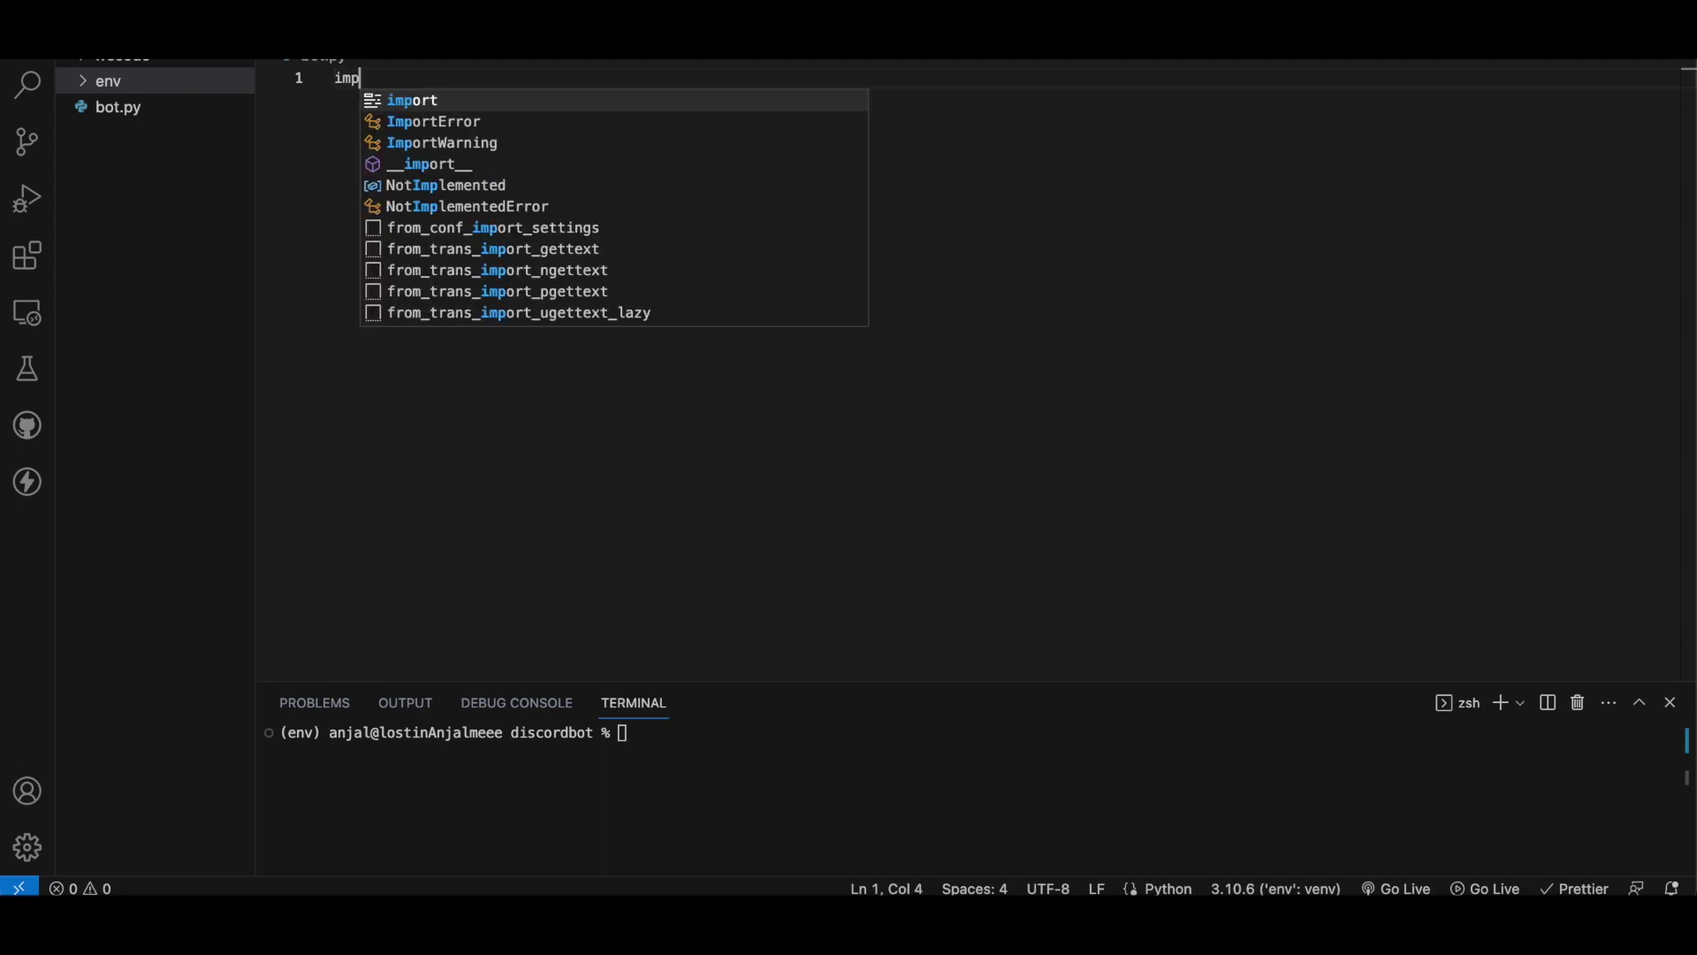
type("ort dis")
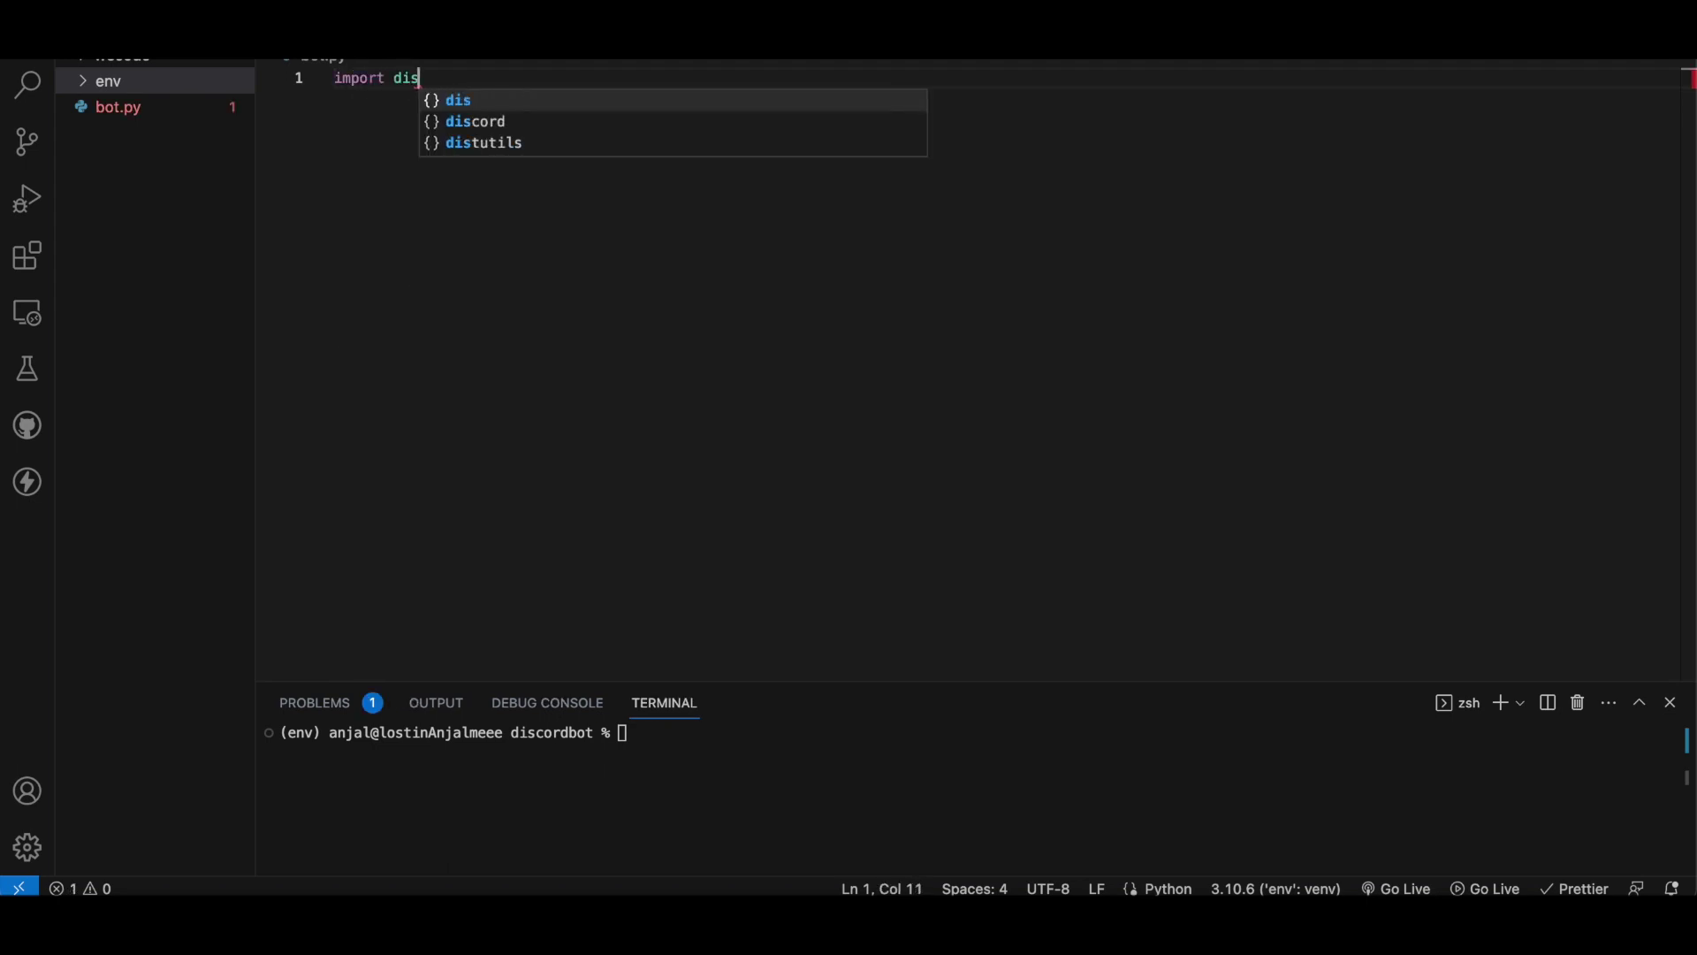
type("cord")
- Add 'import discord' to bot.py and run 'pip install discord' in the terminal
key("Escape")
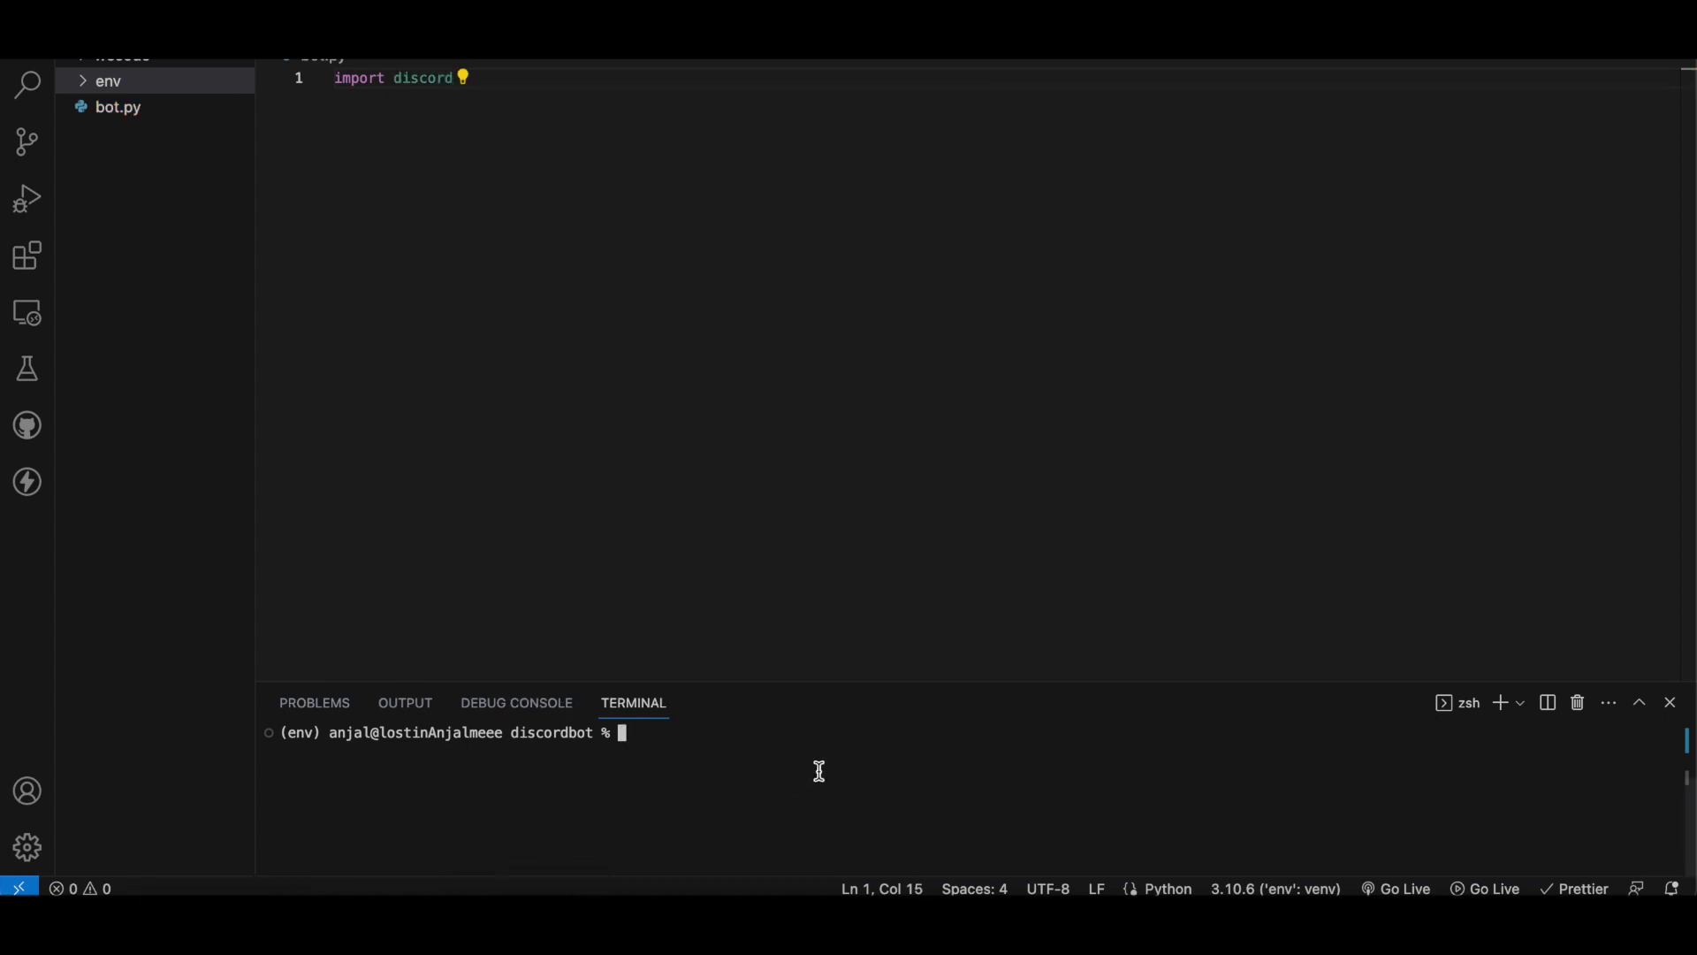
type("ppip insta")
type("ll dic")
type("cord")
key("Return")
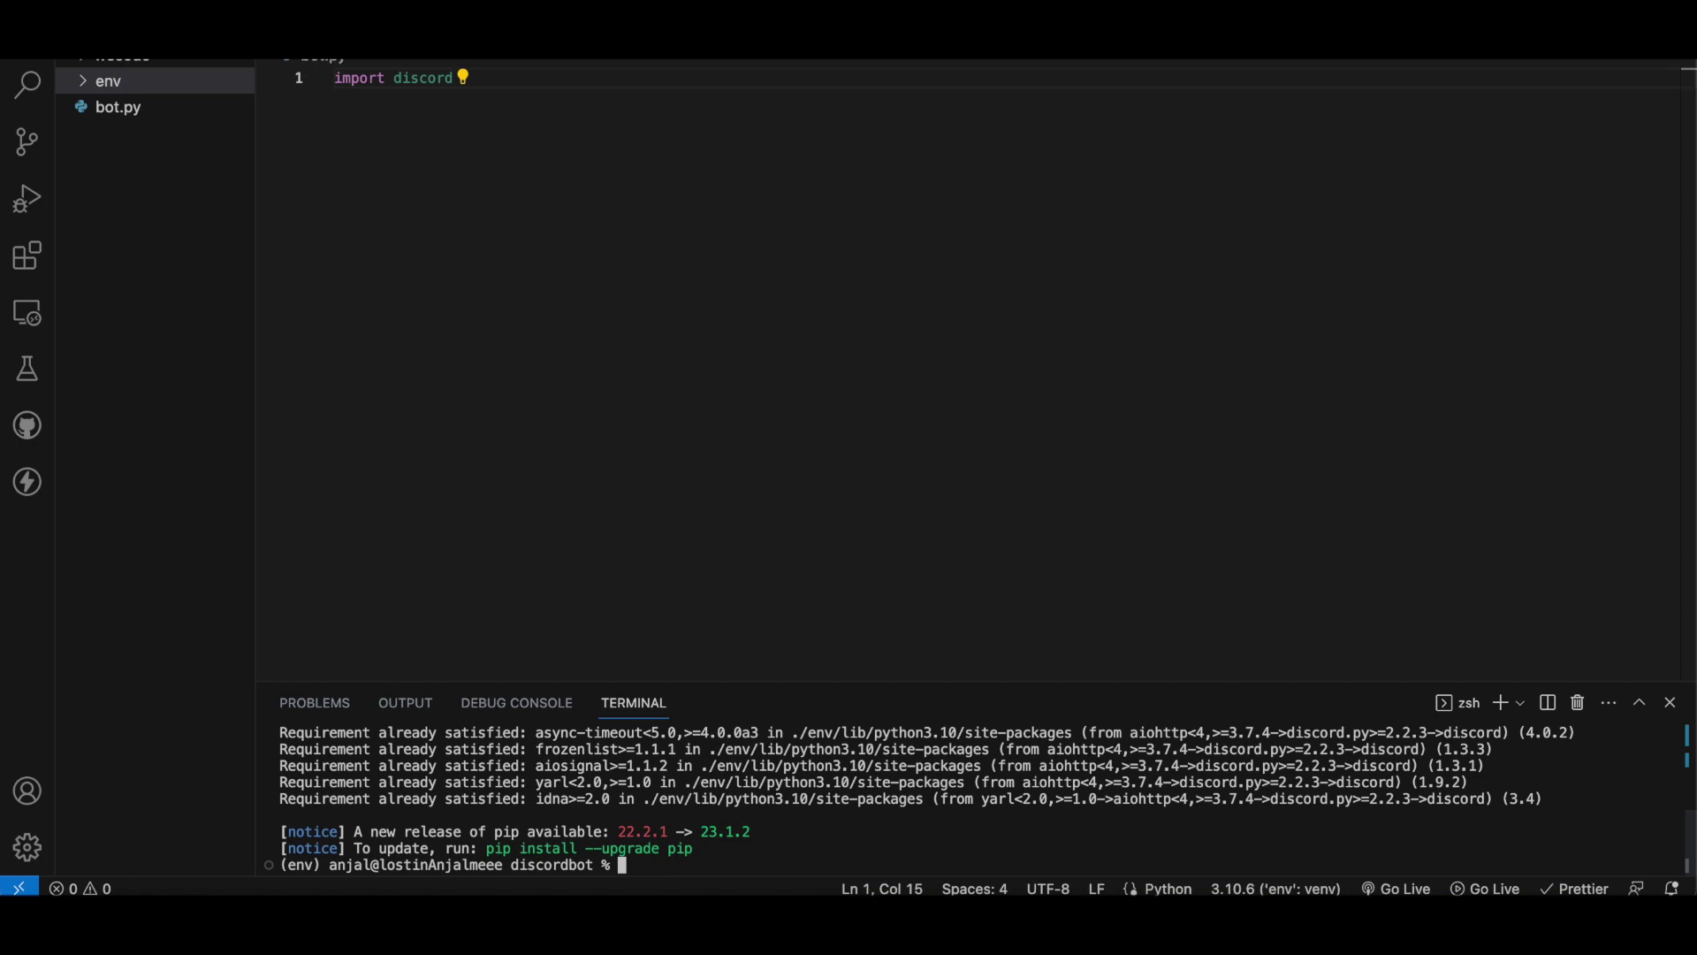
left_click(521, 78)
- Add the import of commands from discord.ext on line 2
key("Return")
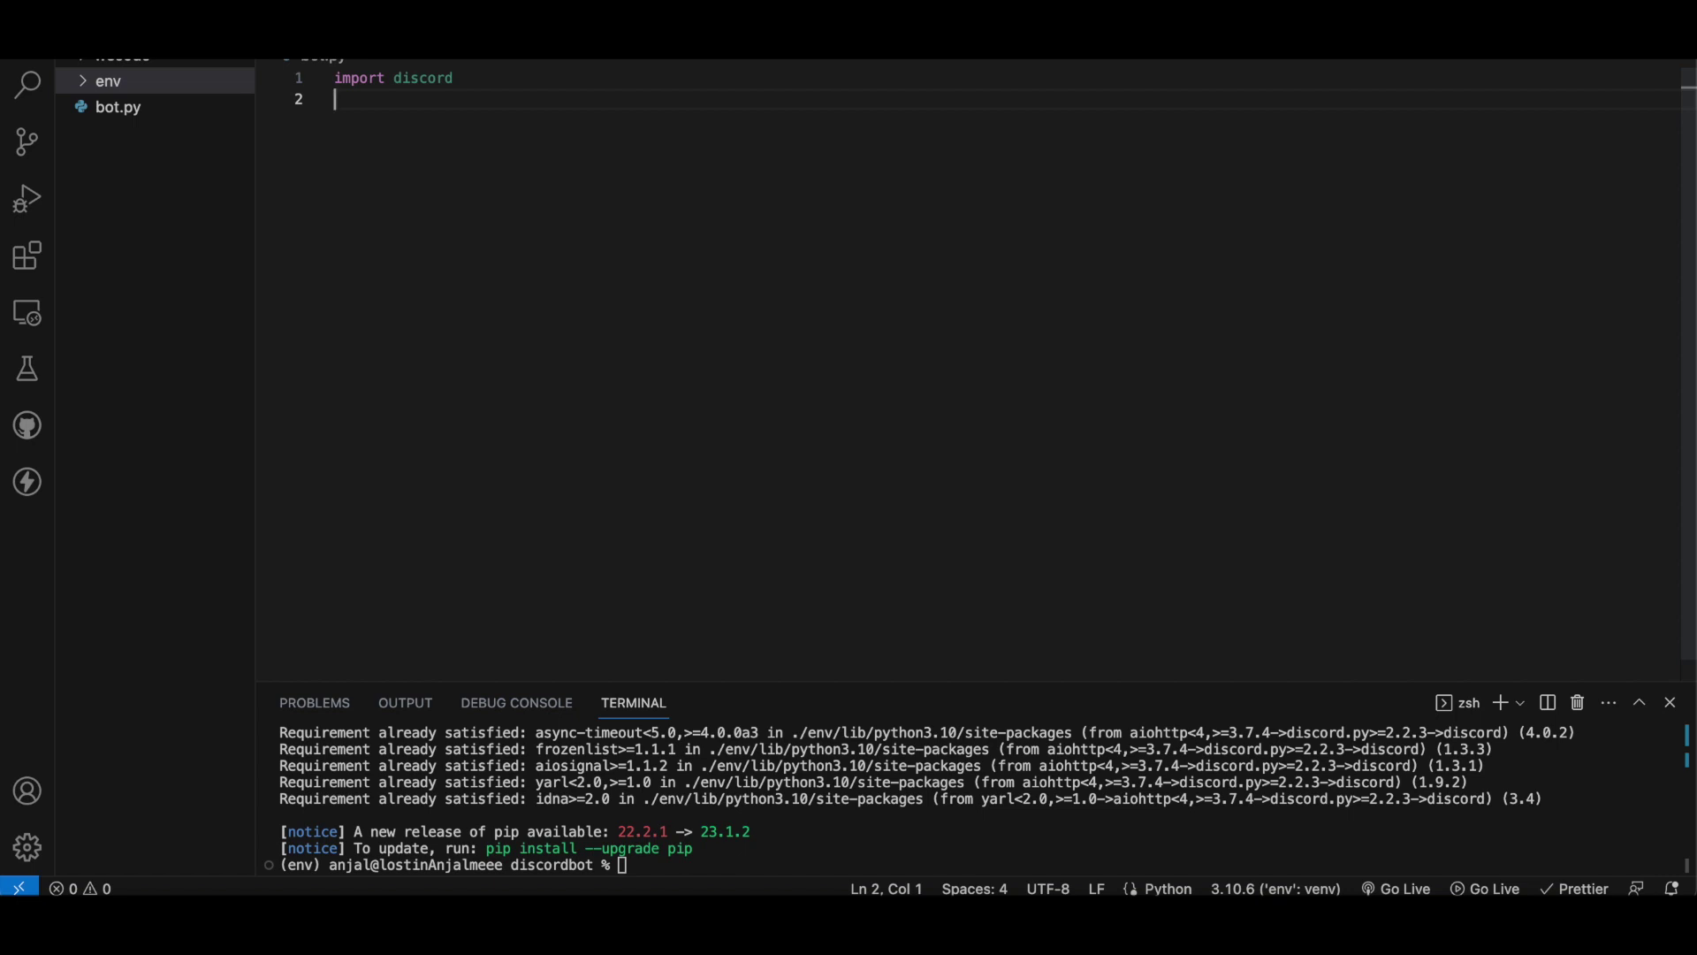
type("from d")
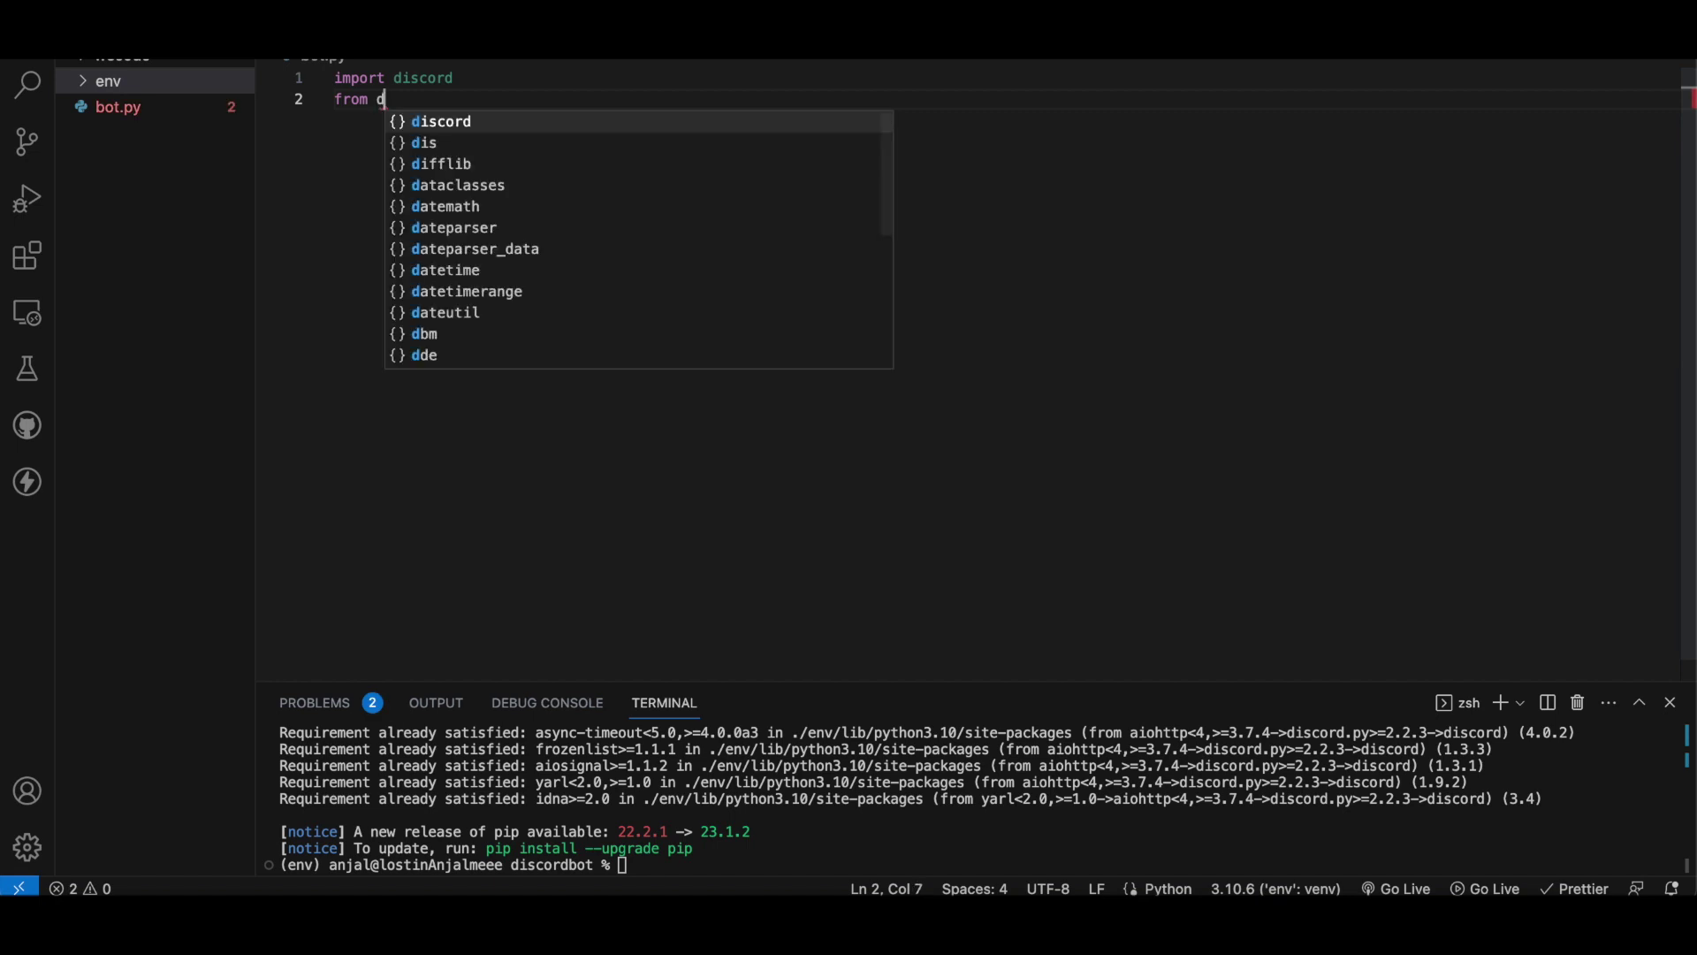
type("iscord")
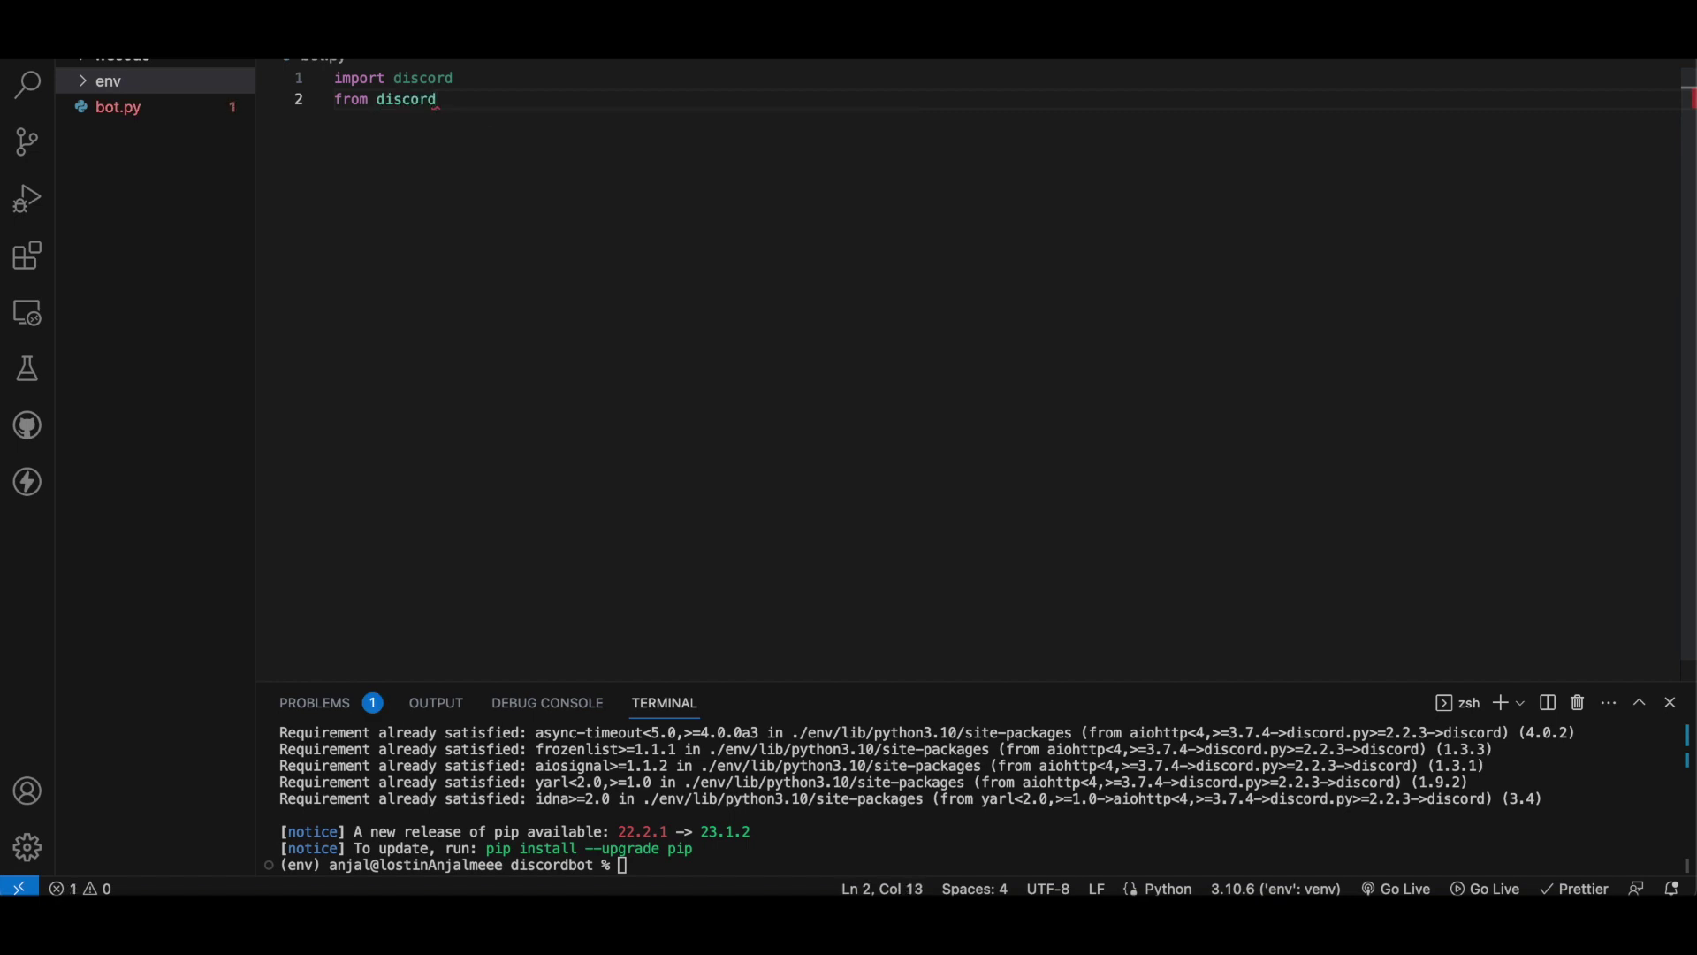
type(".ext")
type(" import c")
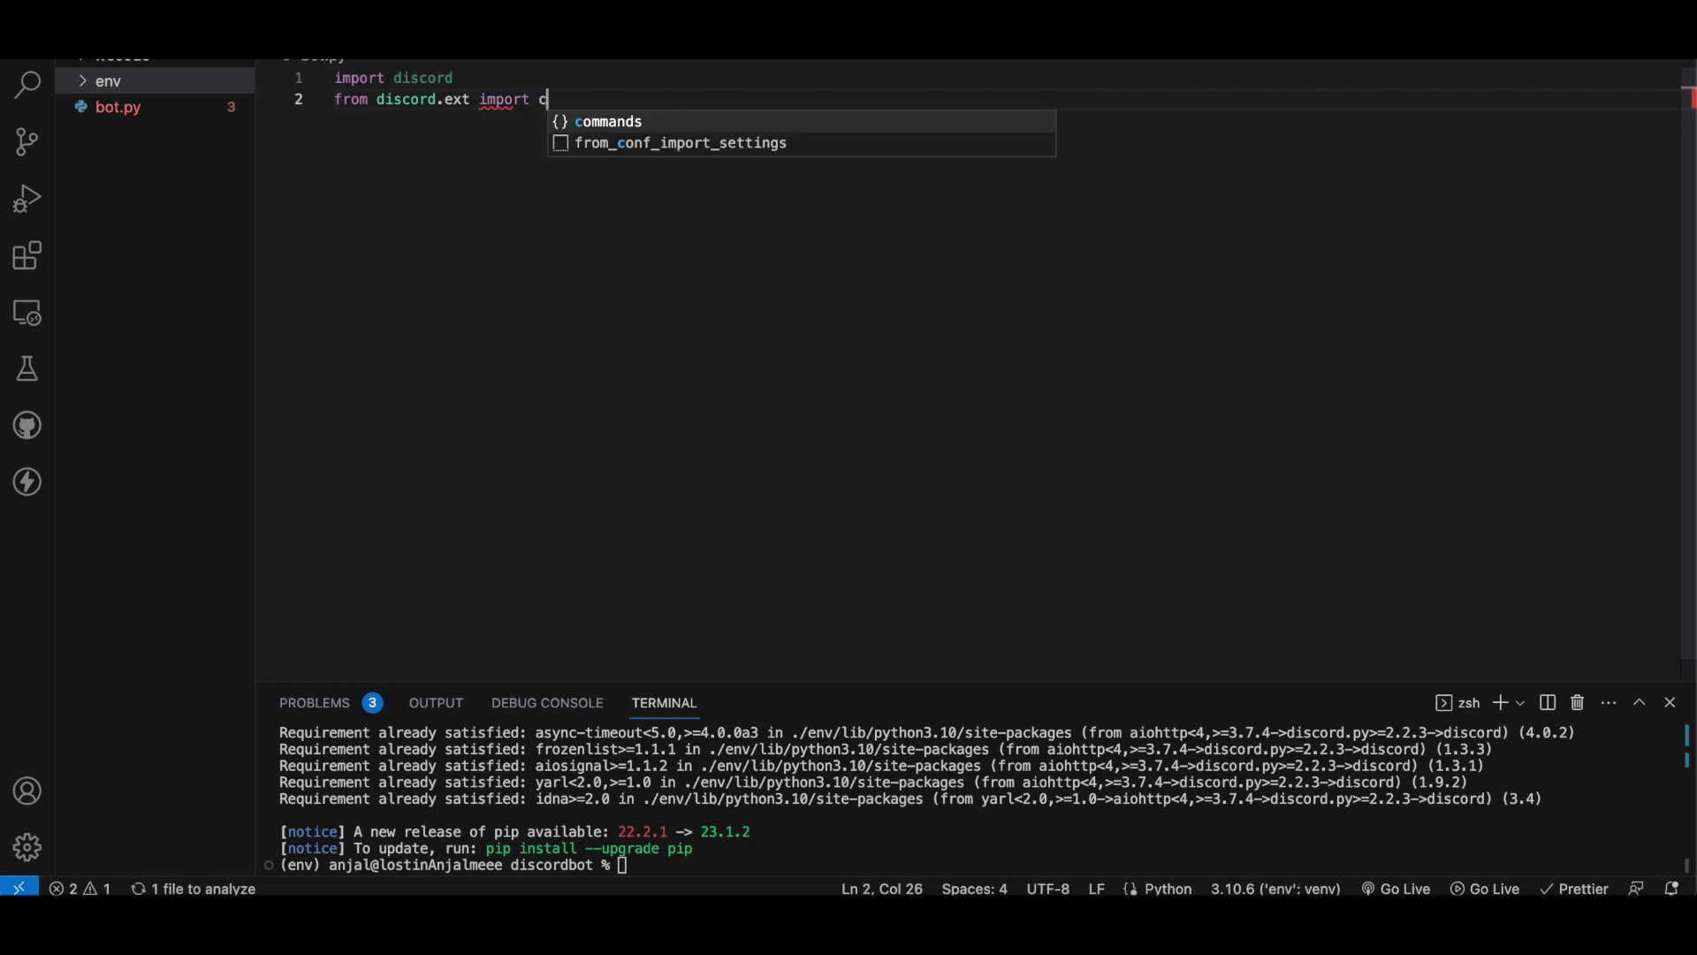
key("Tab")
key("Return")
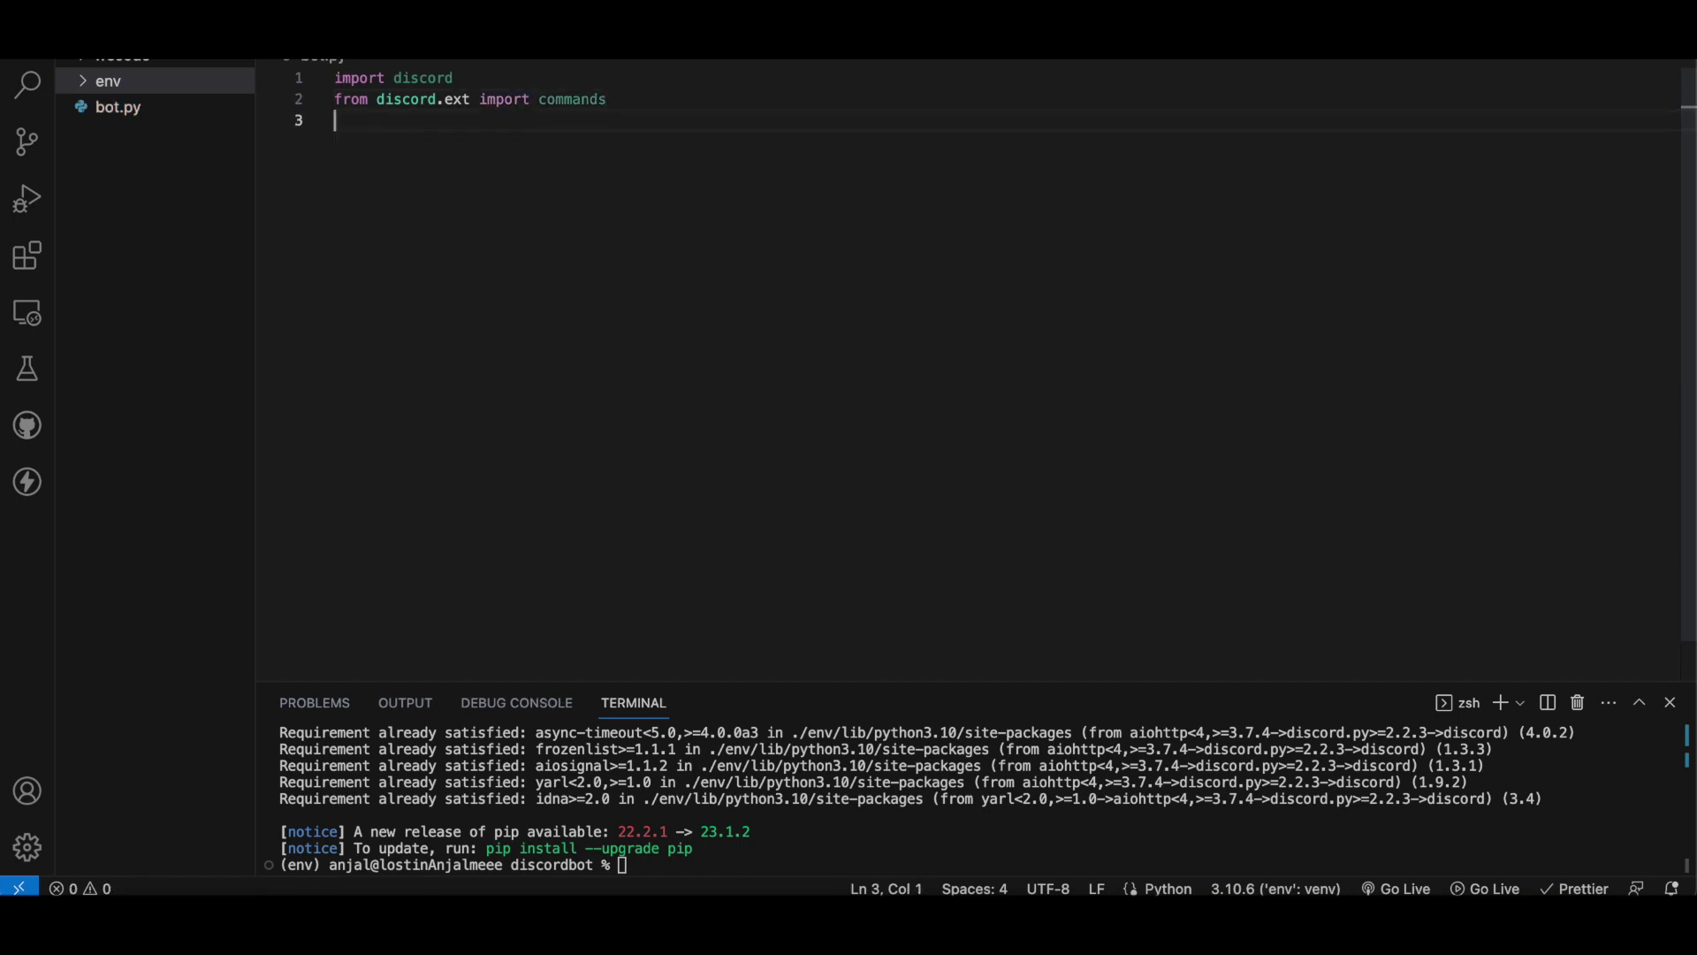
- Write bot = commands.Bot(command_prefix="!", intents=discord.Intents.all()) followed by a blank line
key("Return")
type("bot ")
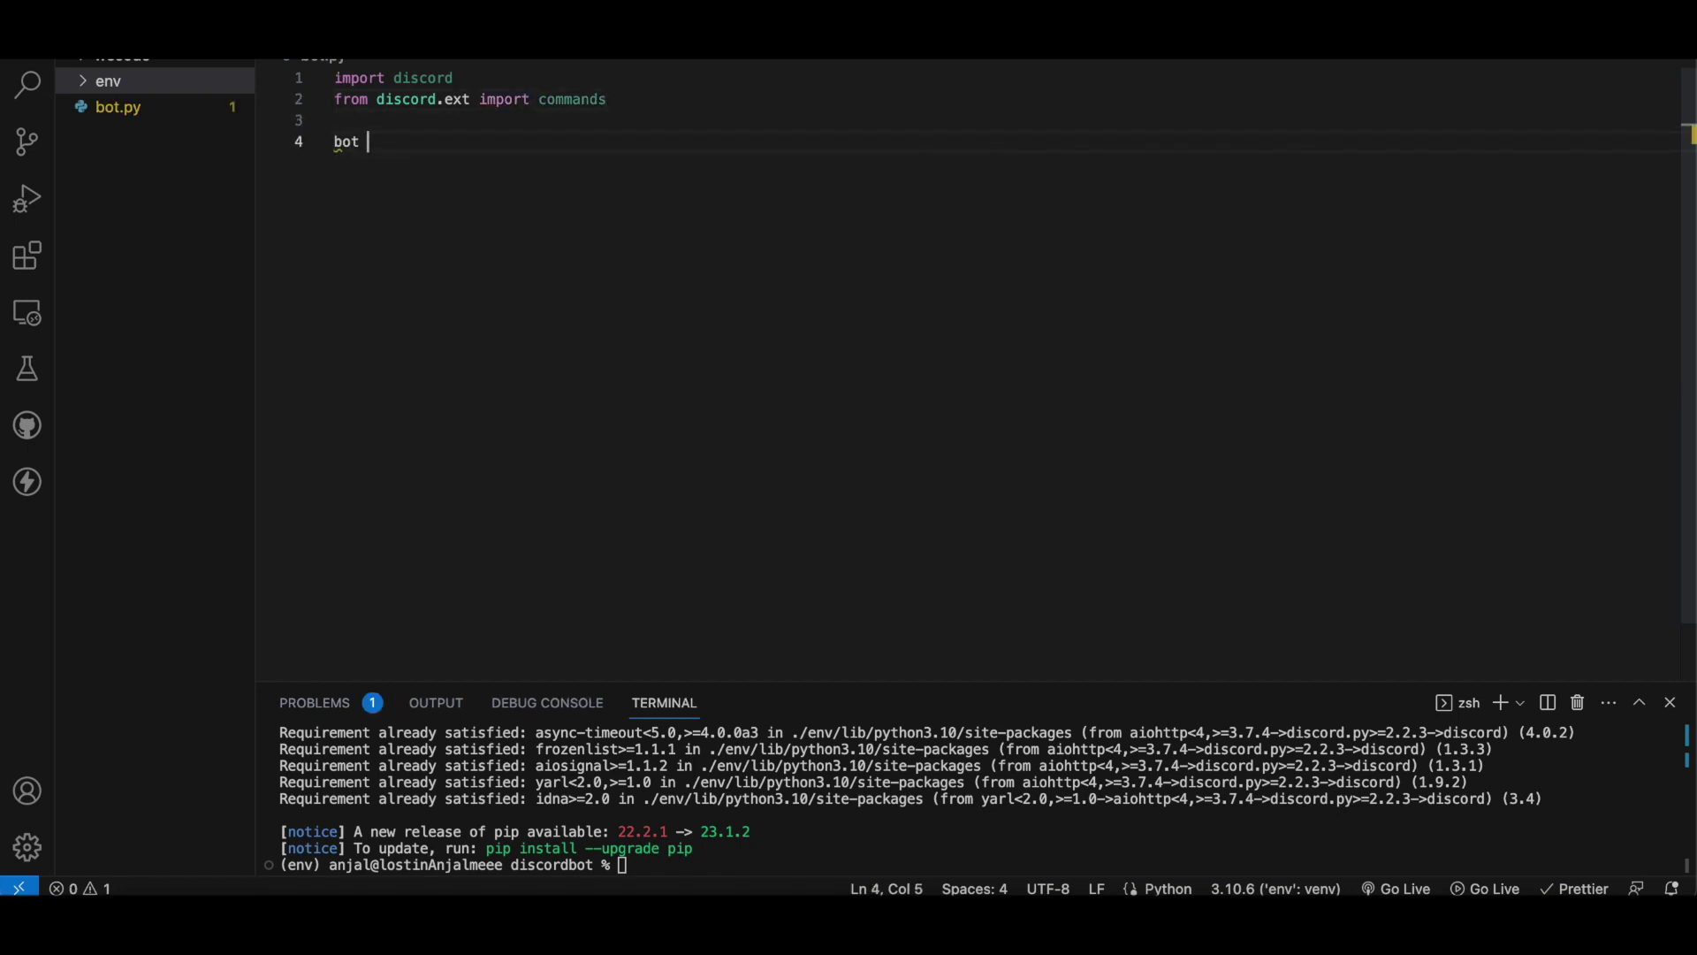
type("= co")
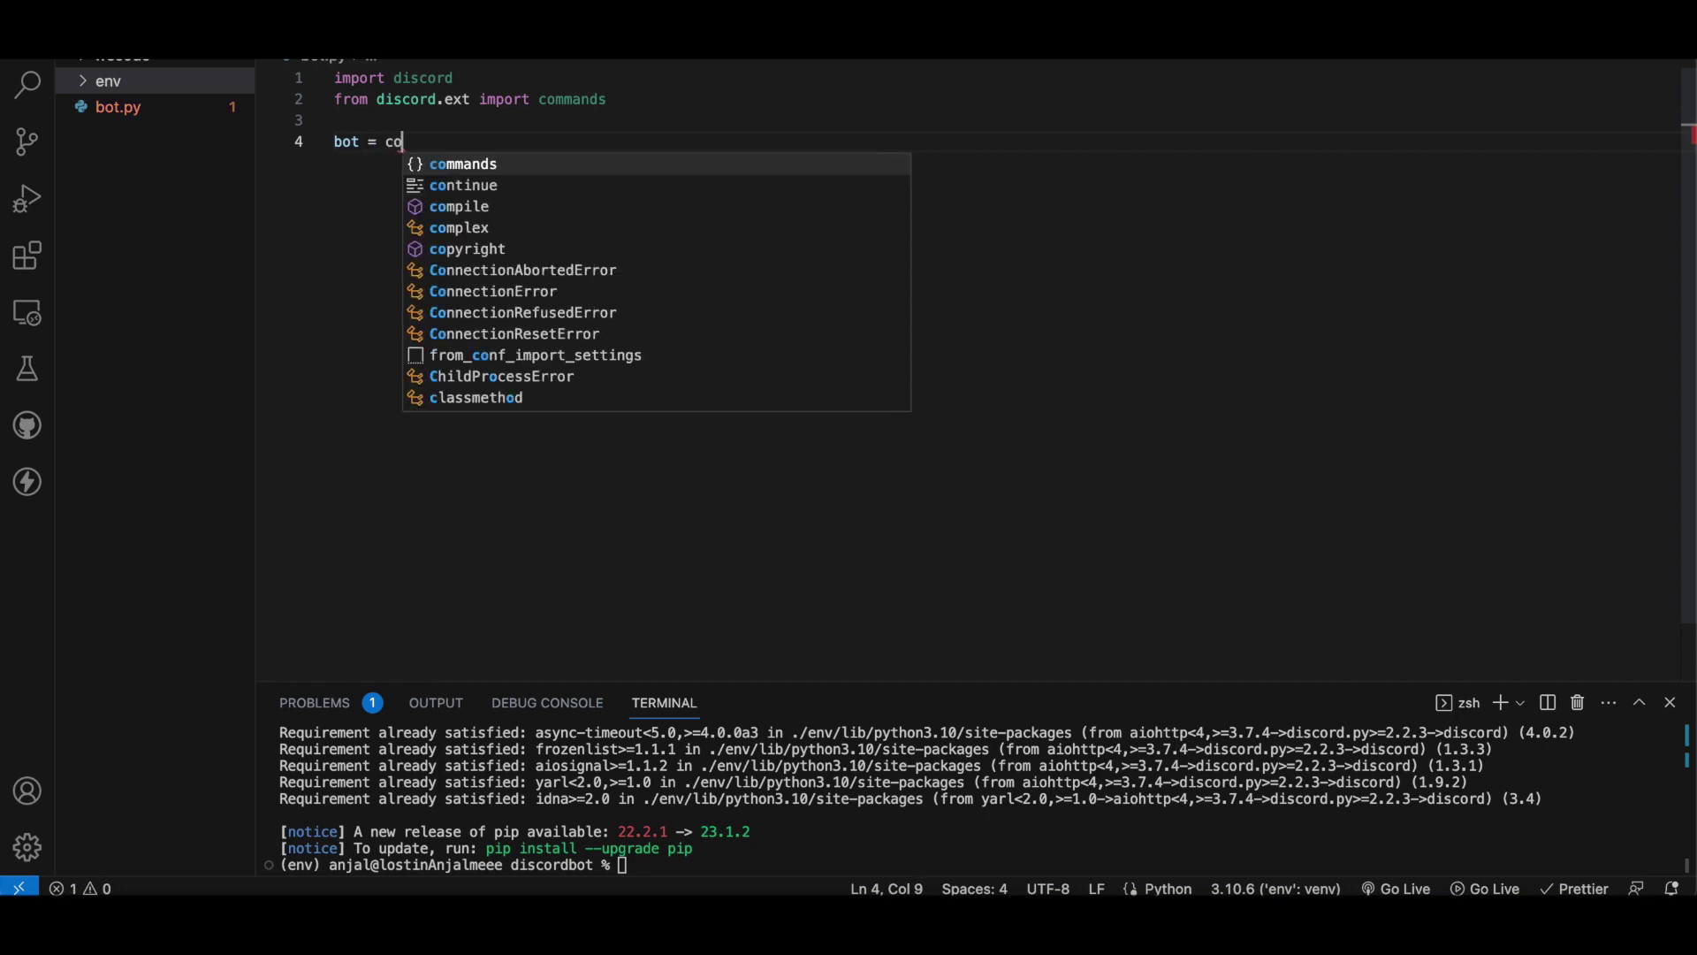
key("Tab")
type(".")
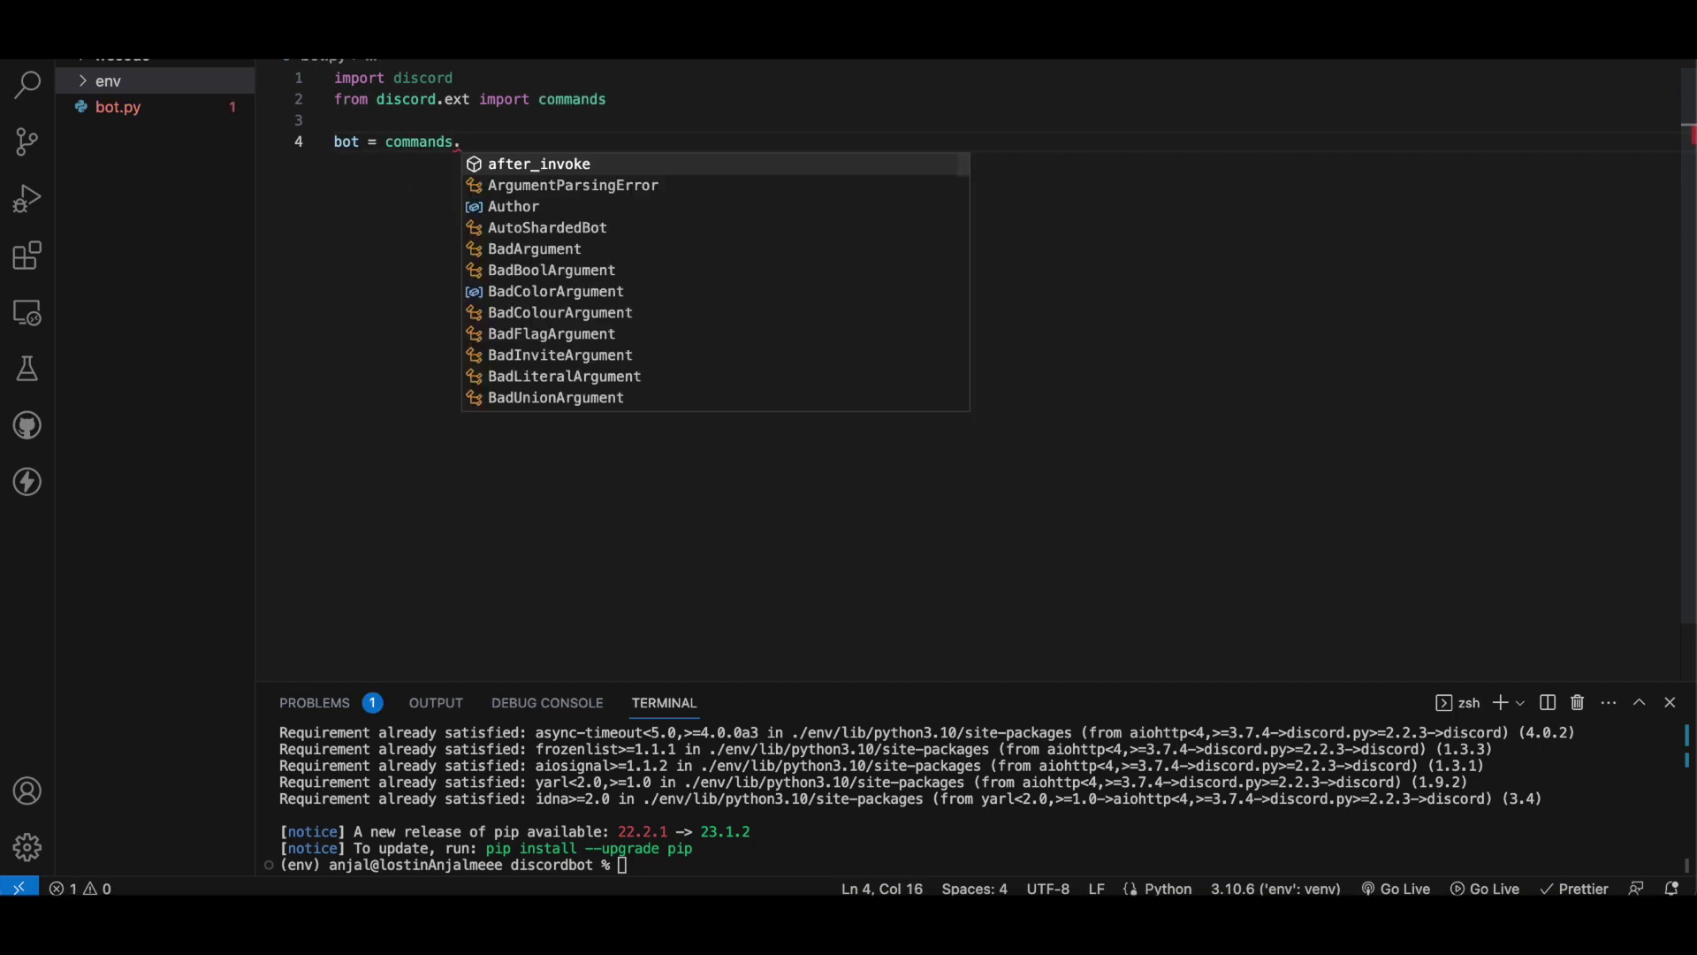
type("Bot(")
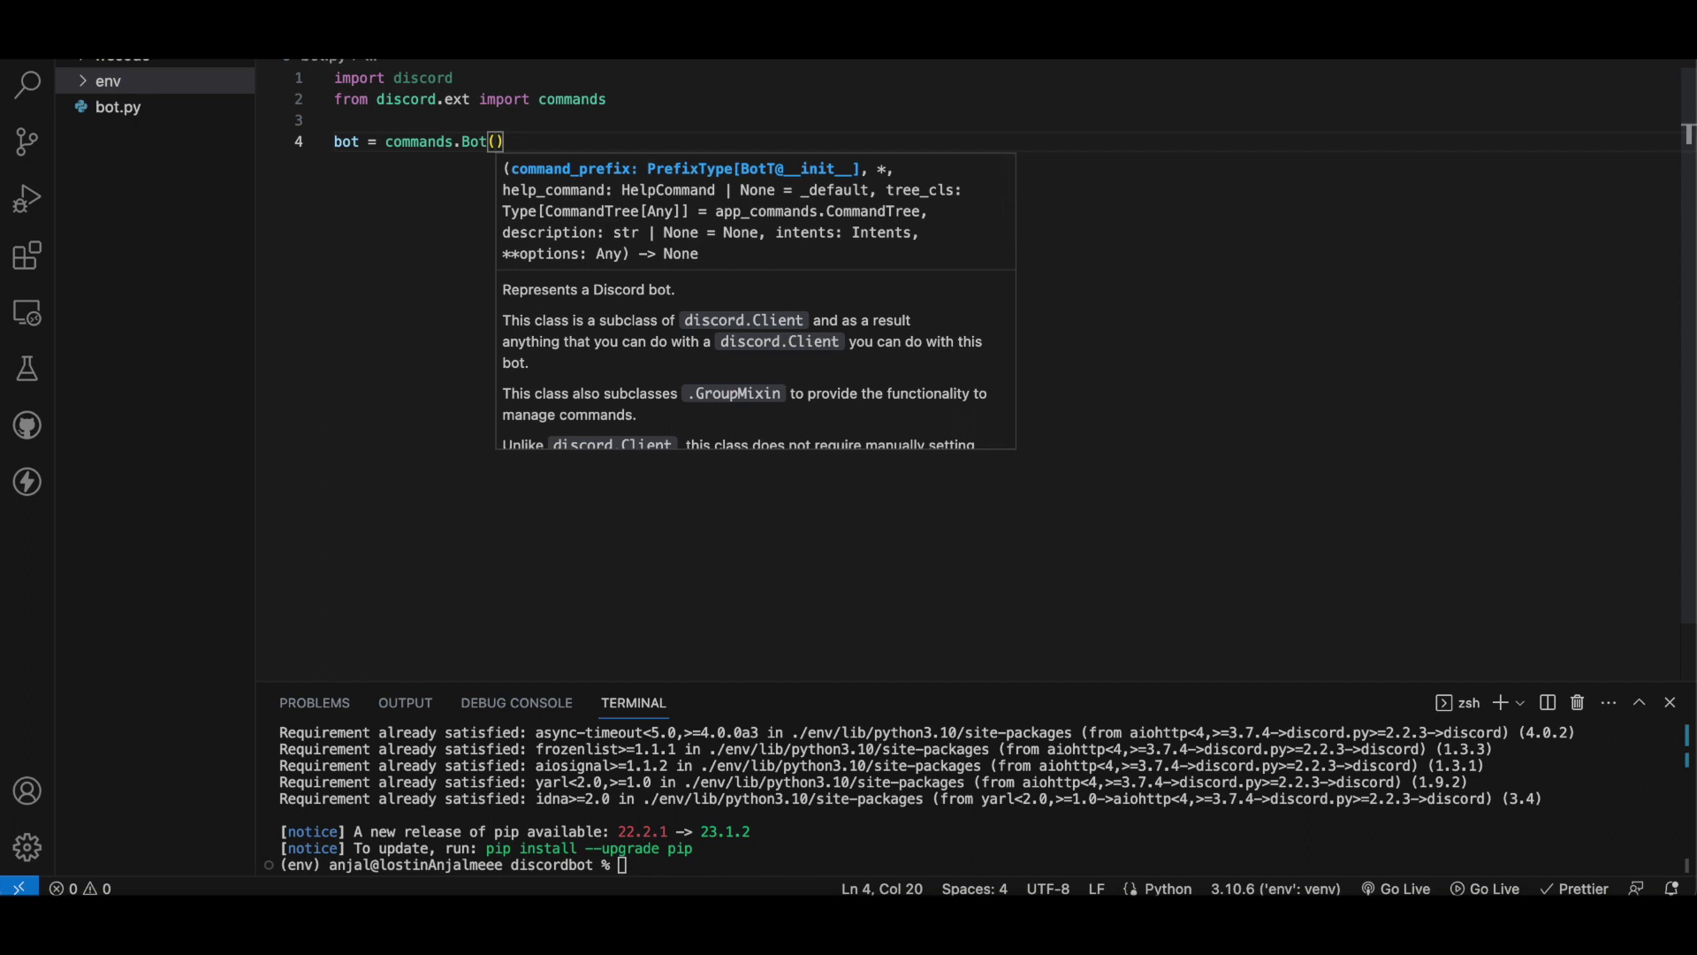
type("comma")
key("Tab")
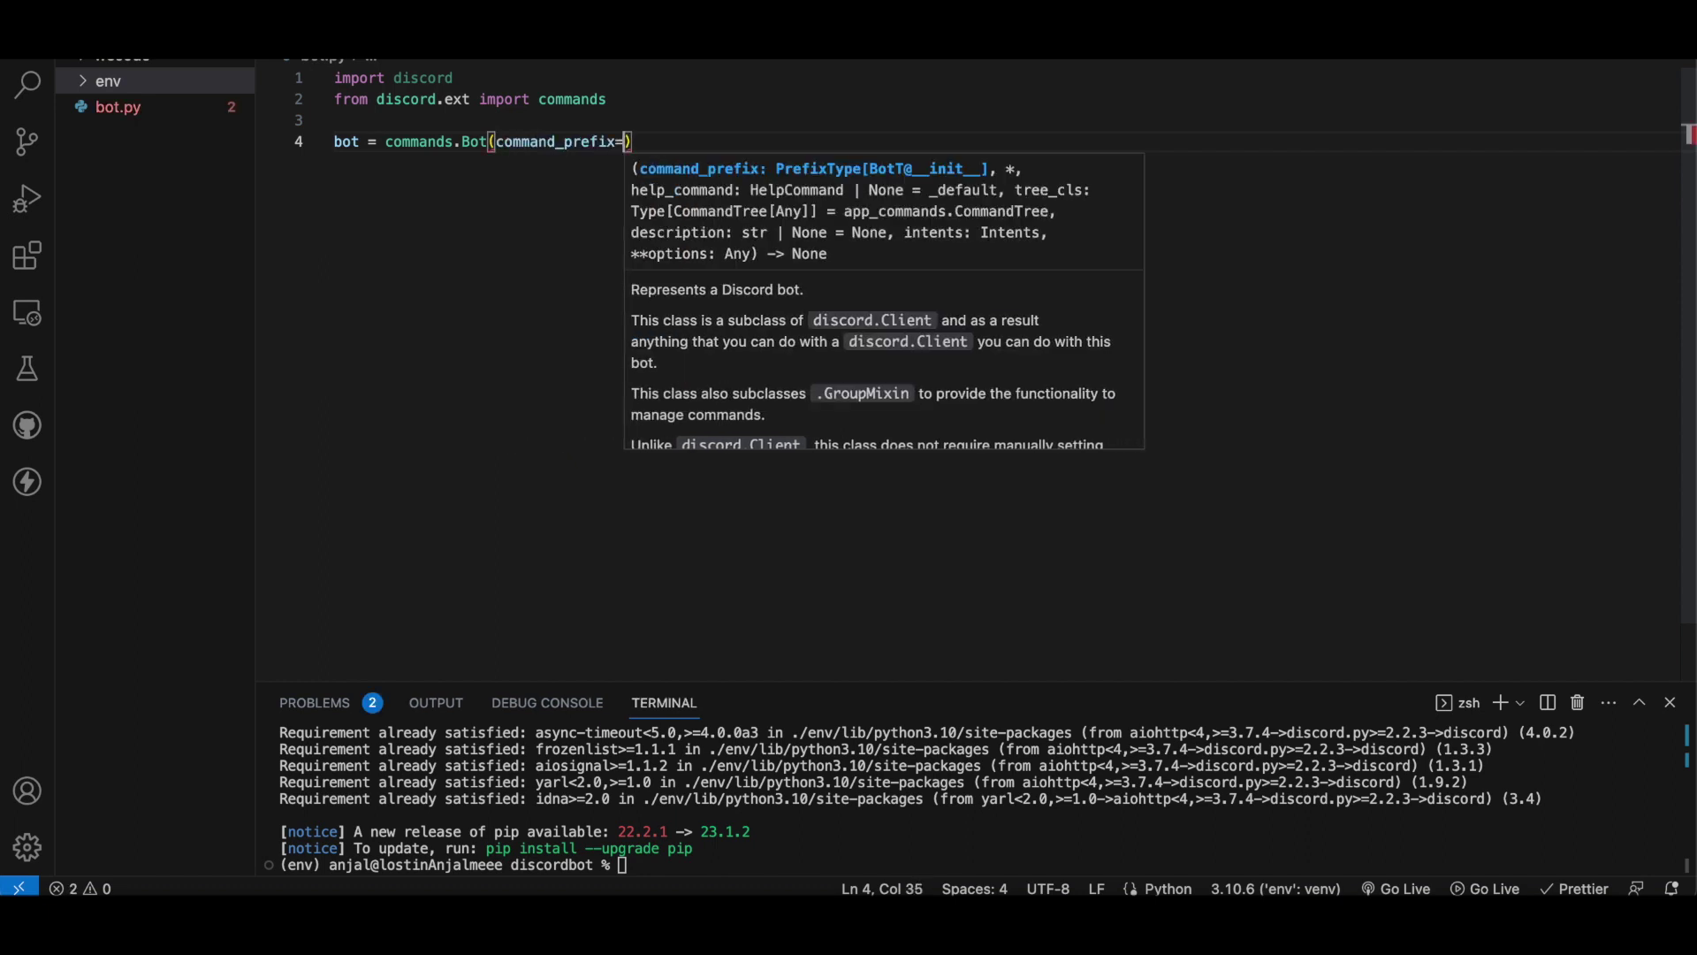
type("\"!")
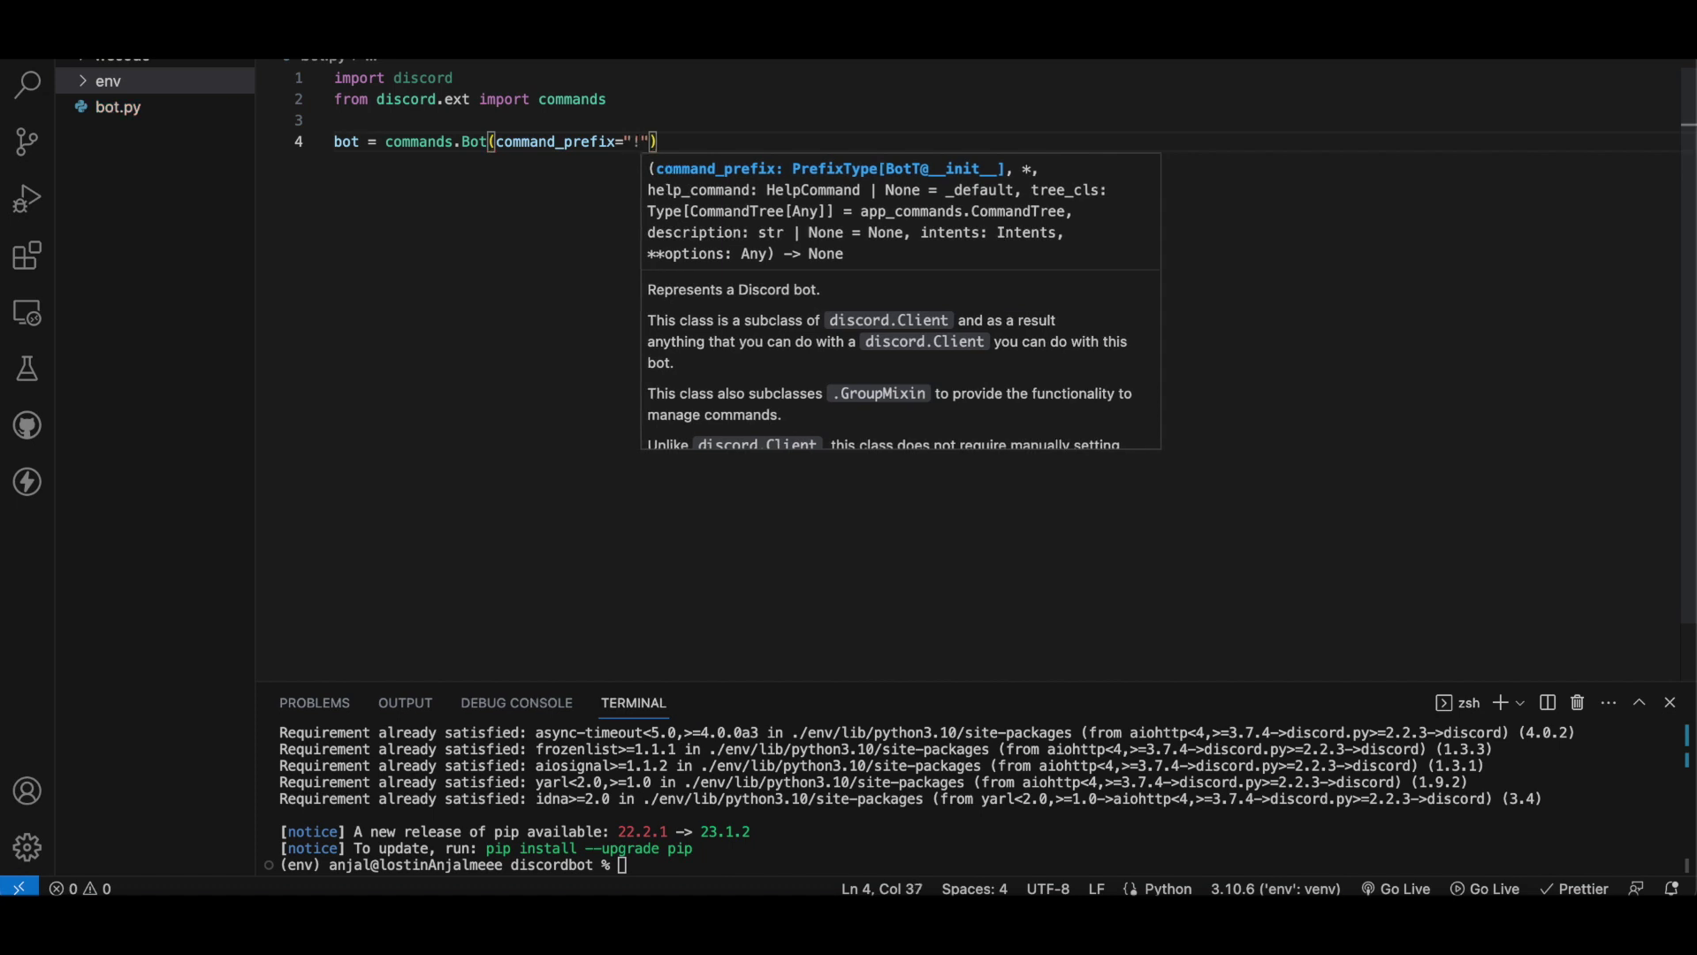
key("Right")
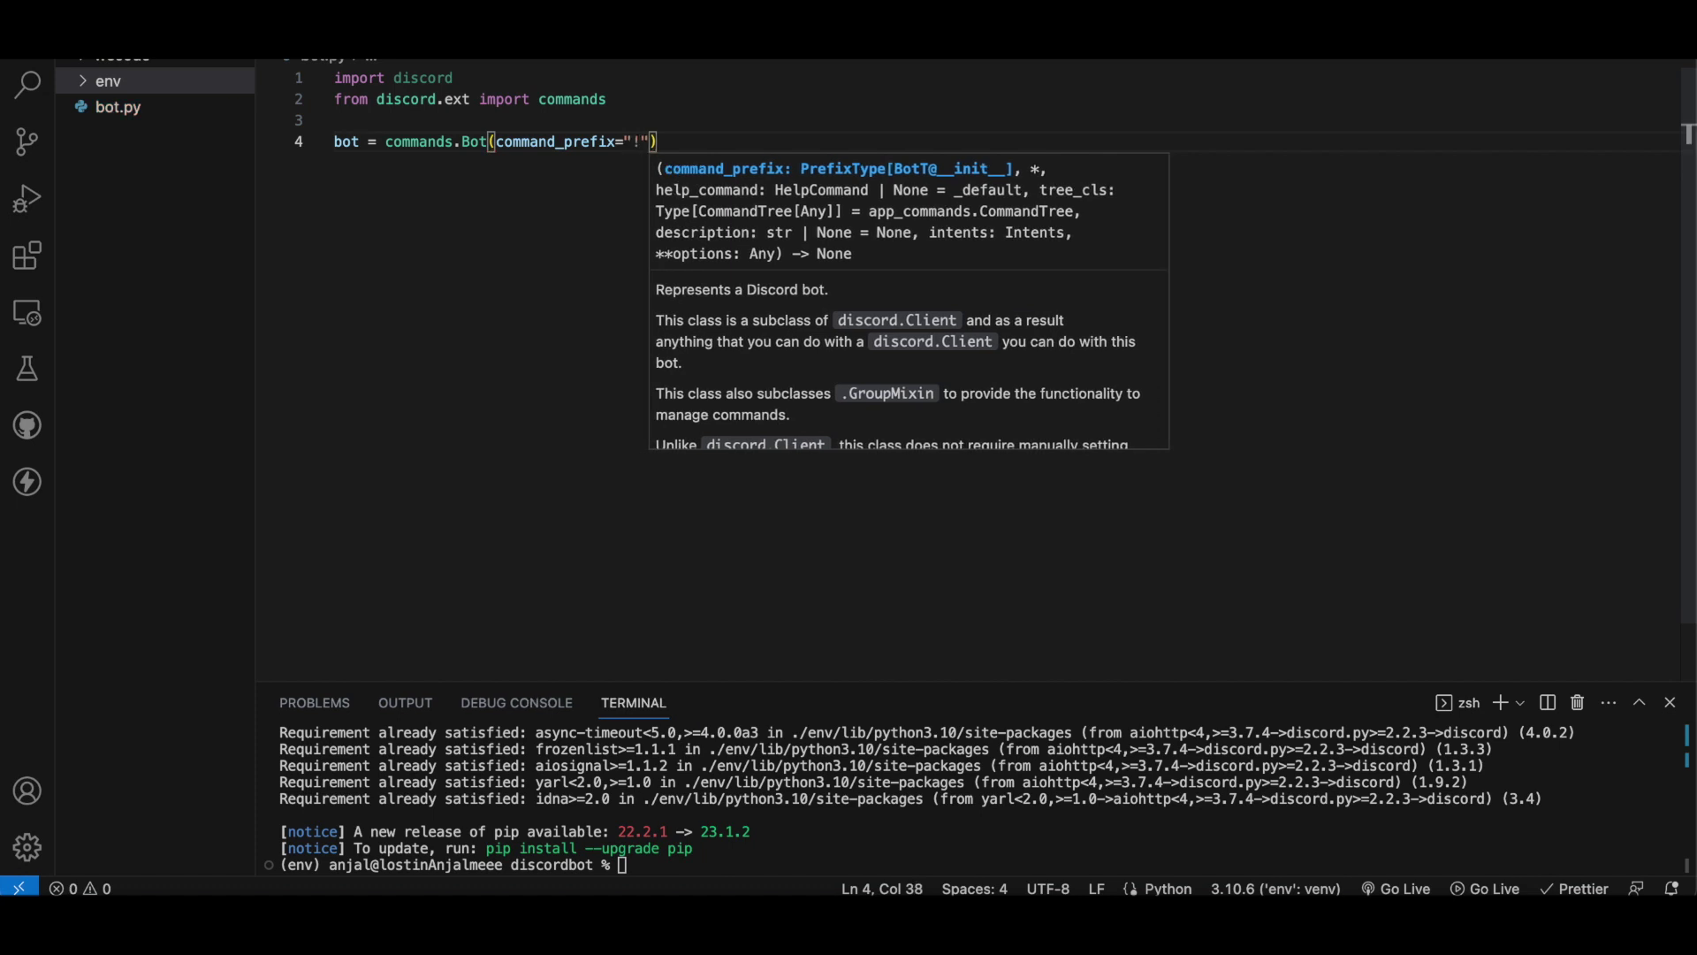
type(",")
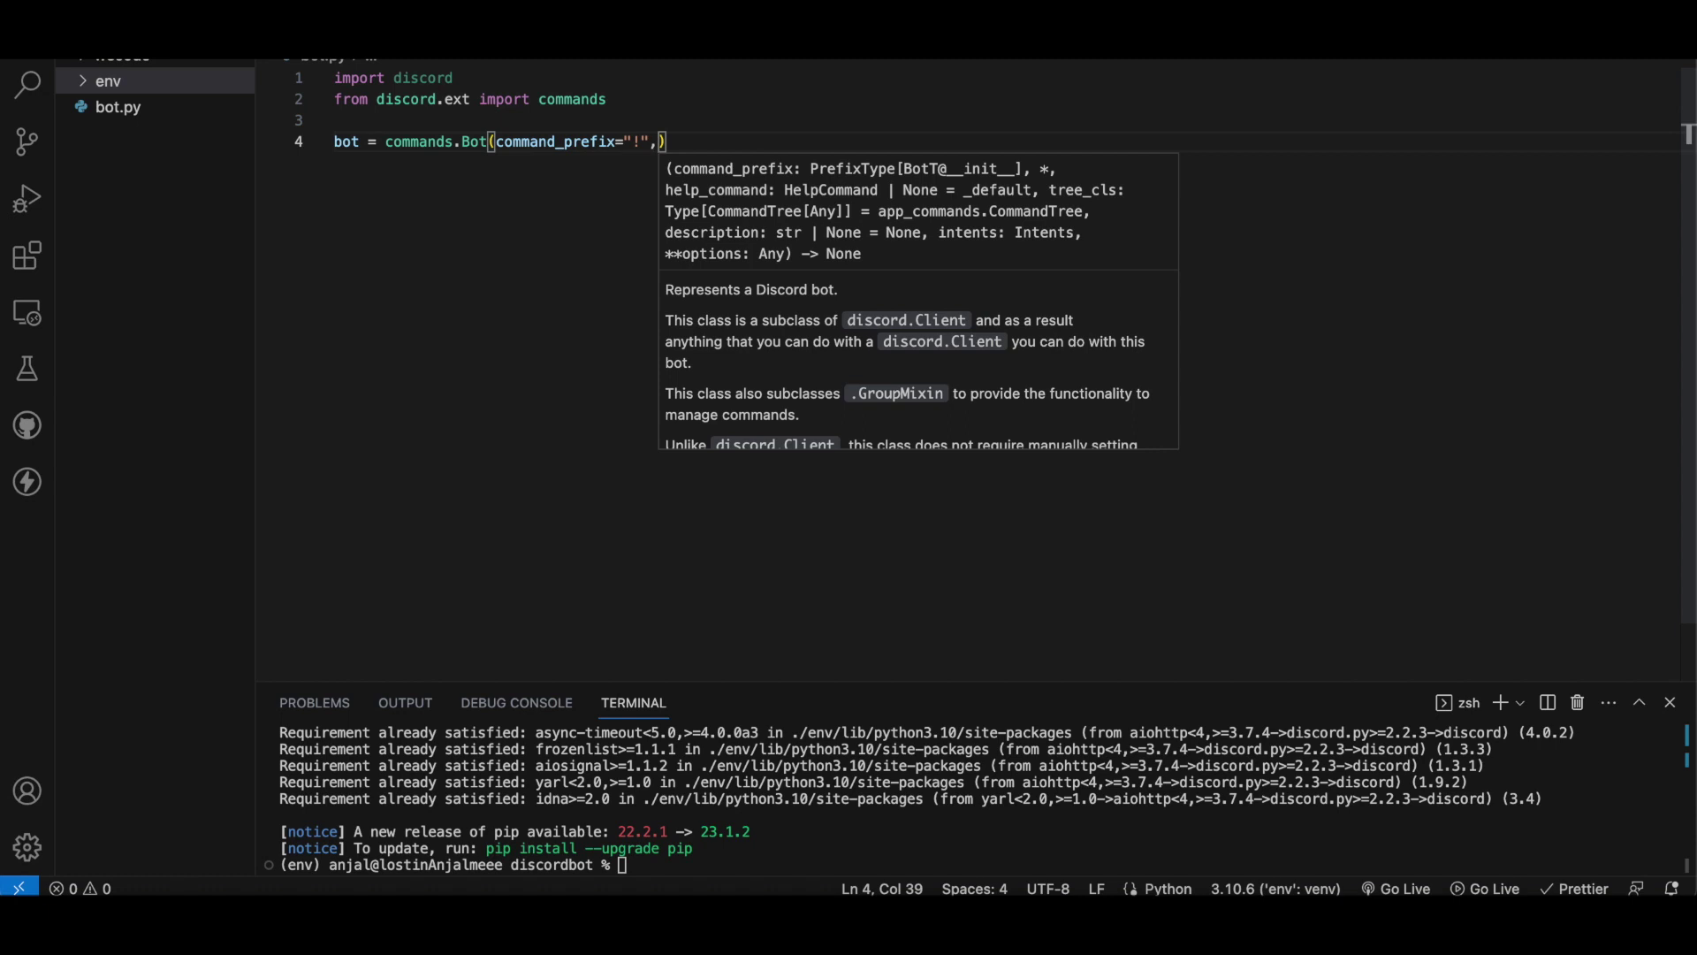
type("int")
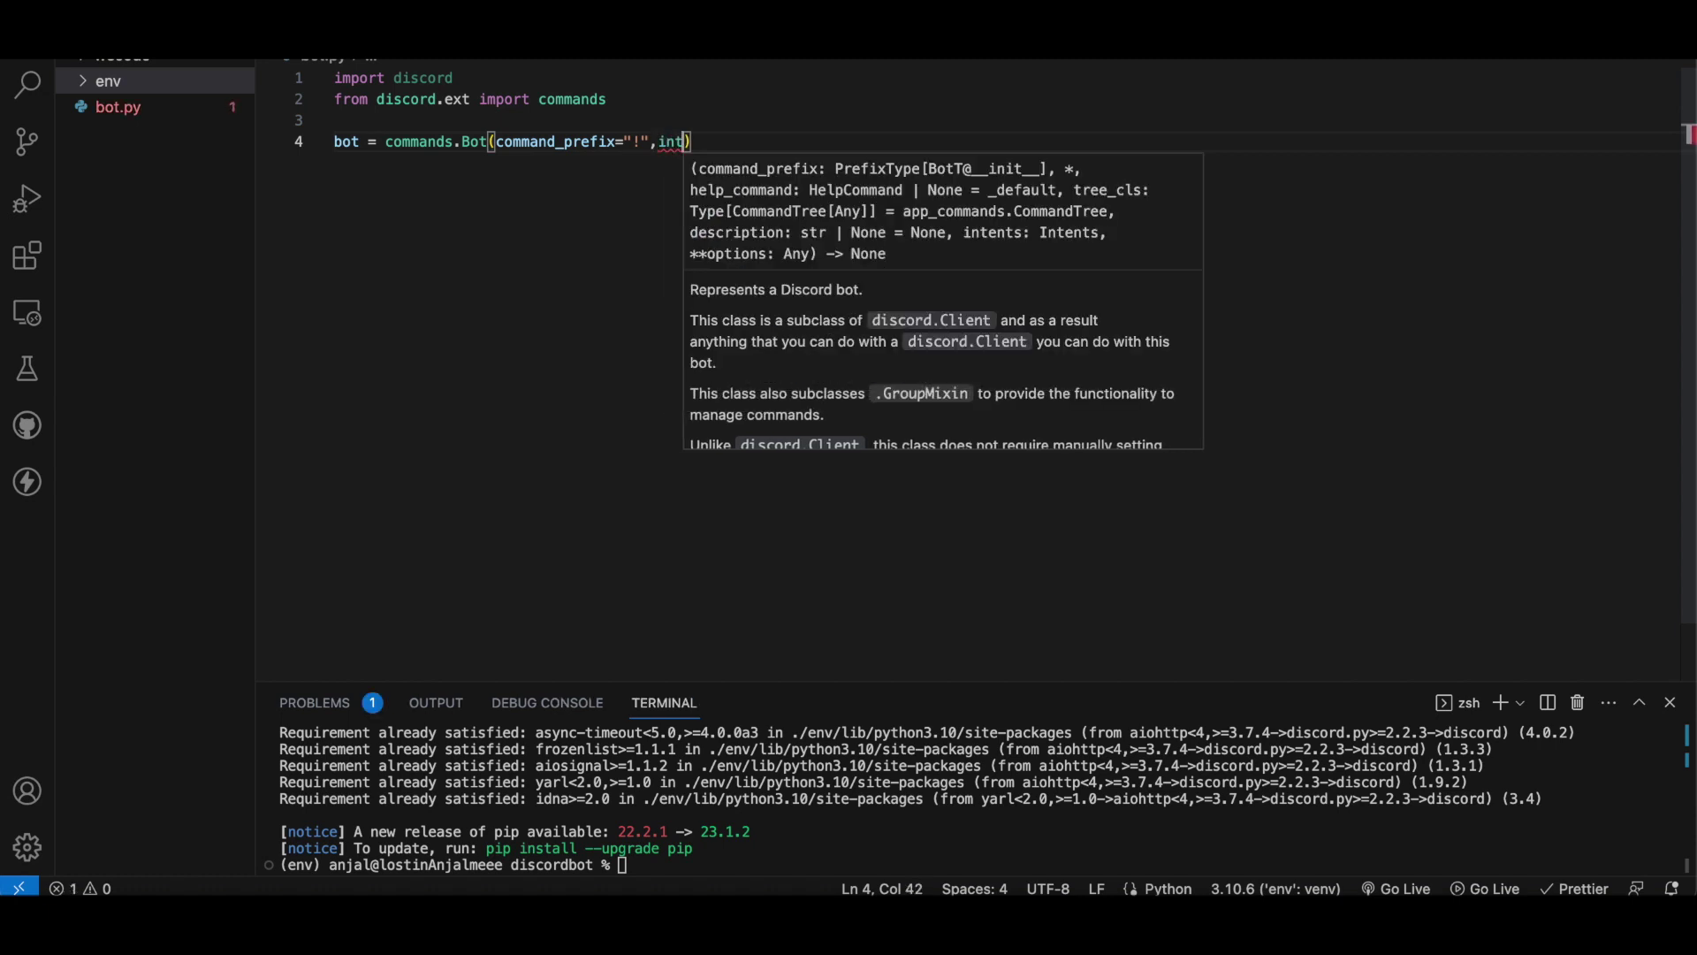
type("e")
key("Tab")
type("d")
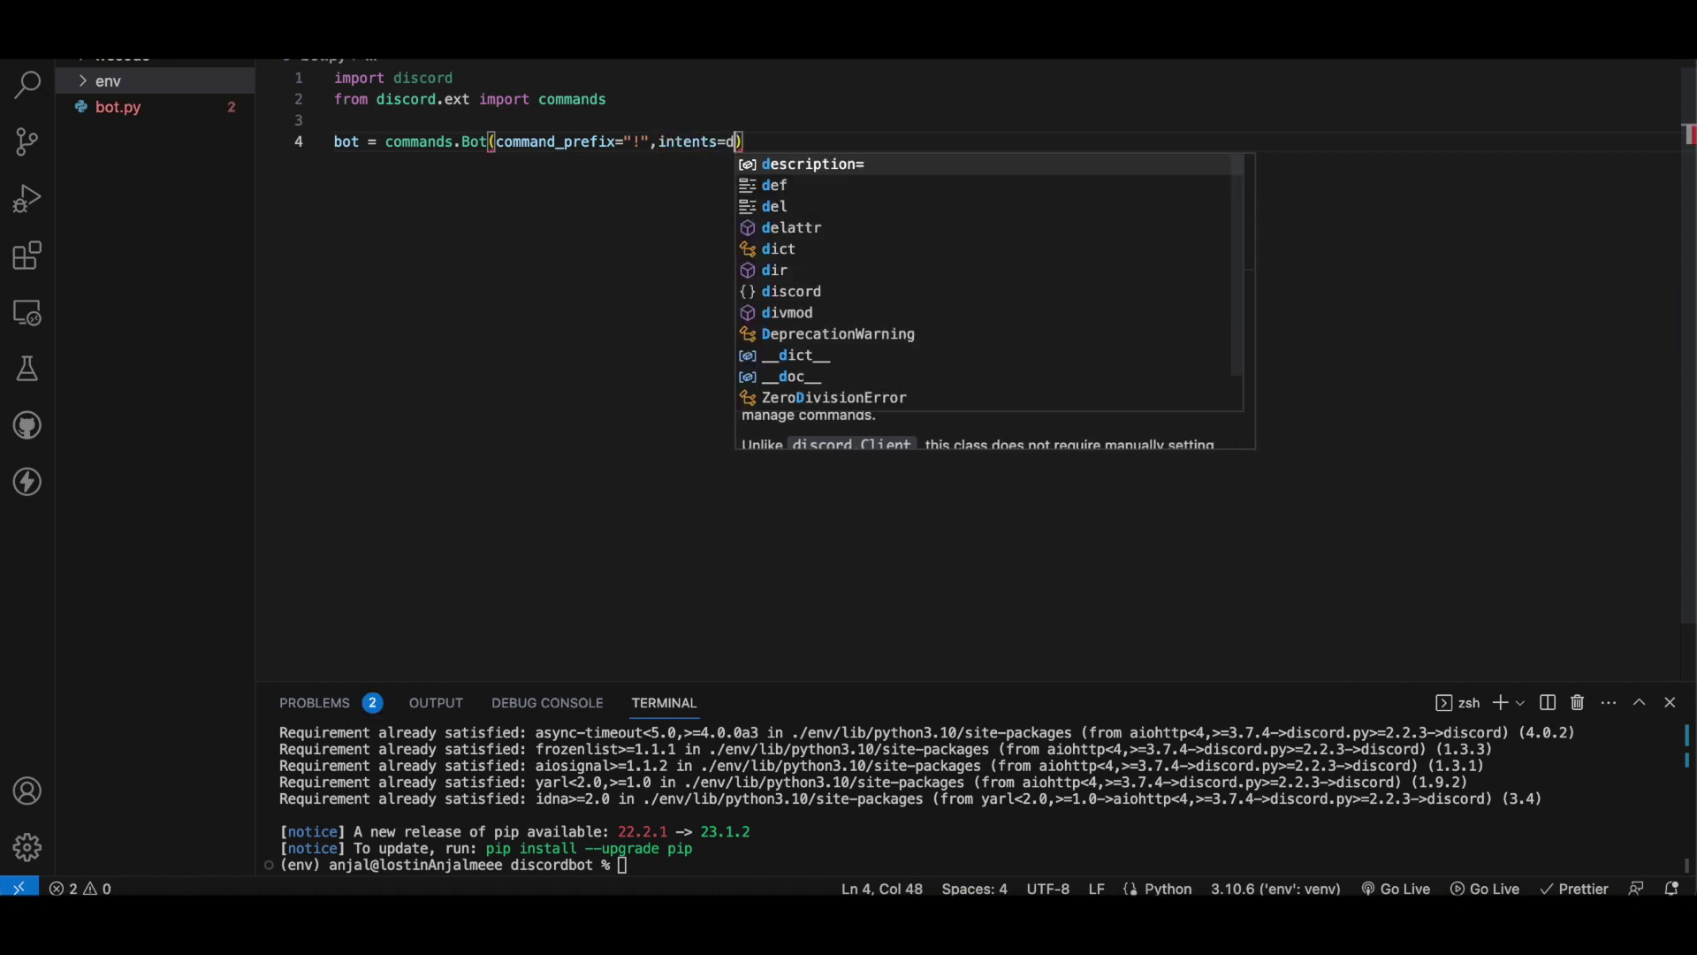
type("iscord")
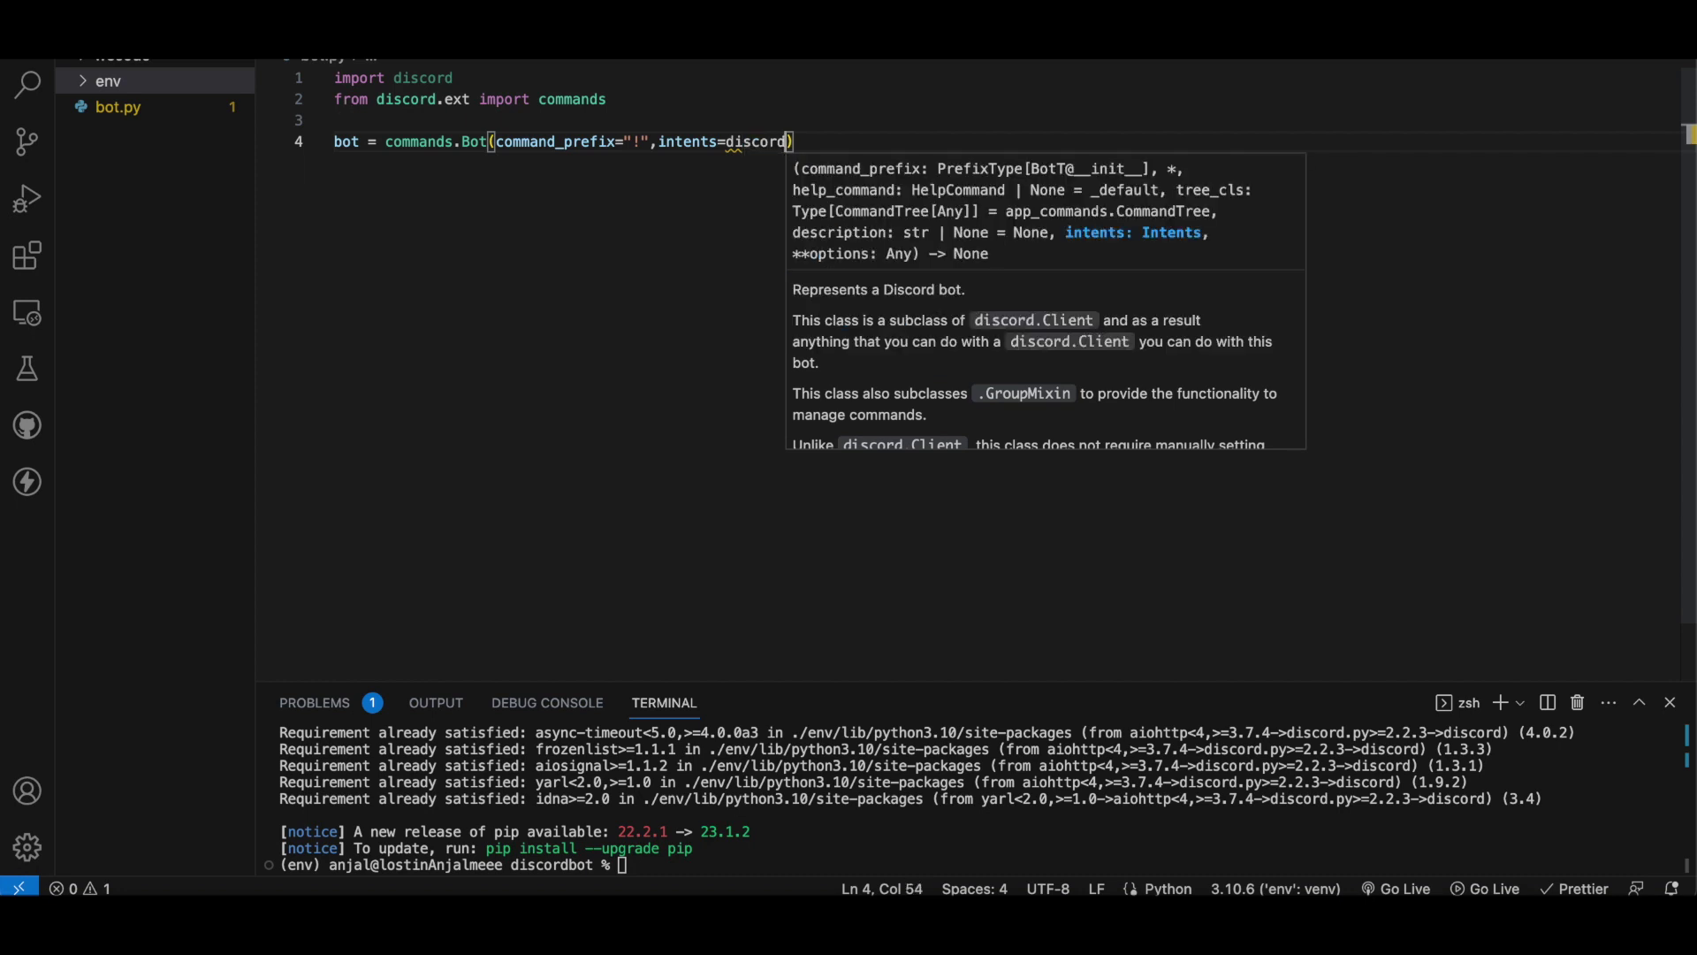
type(".In")
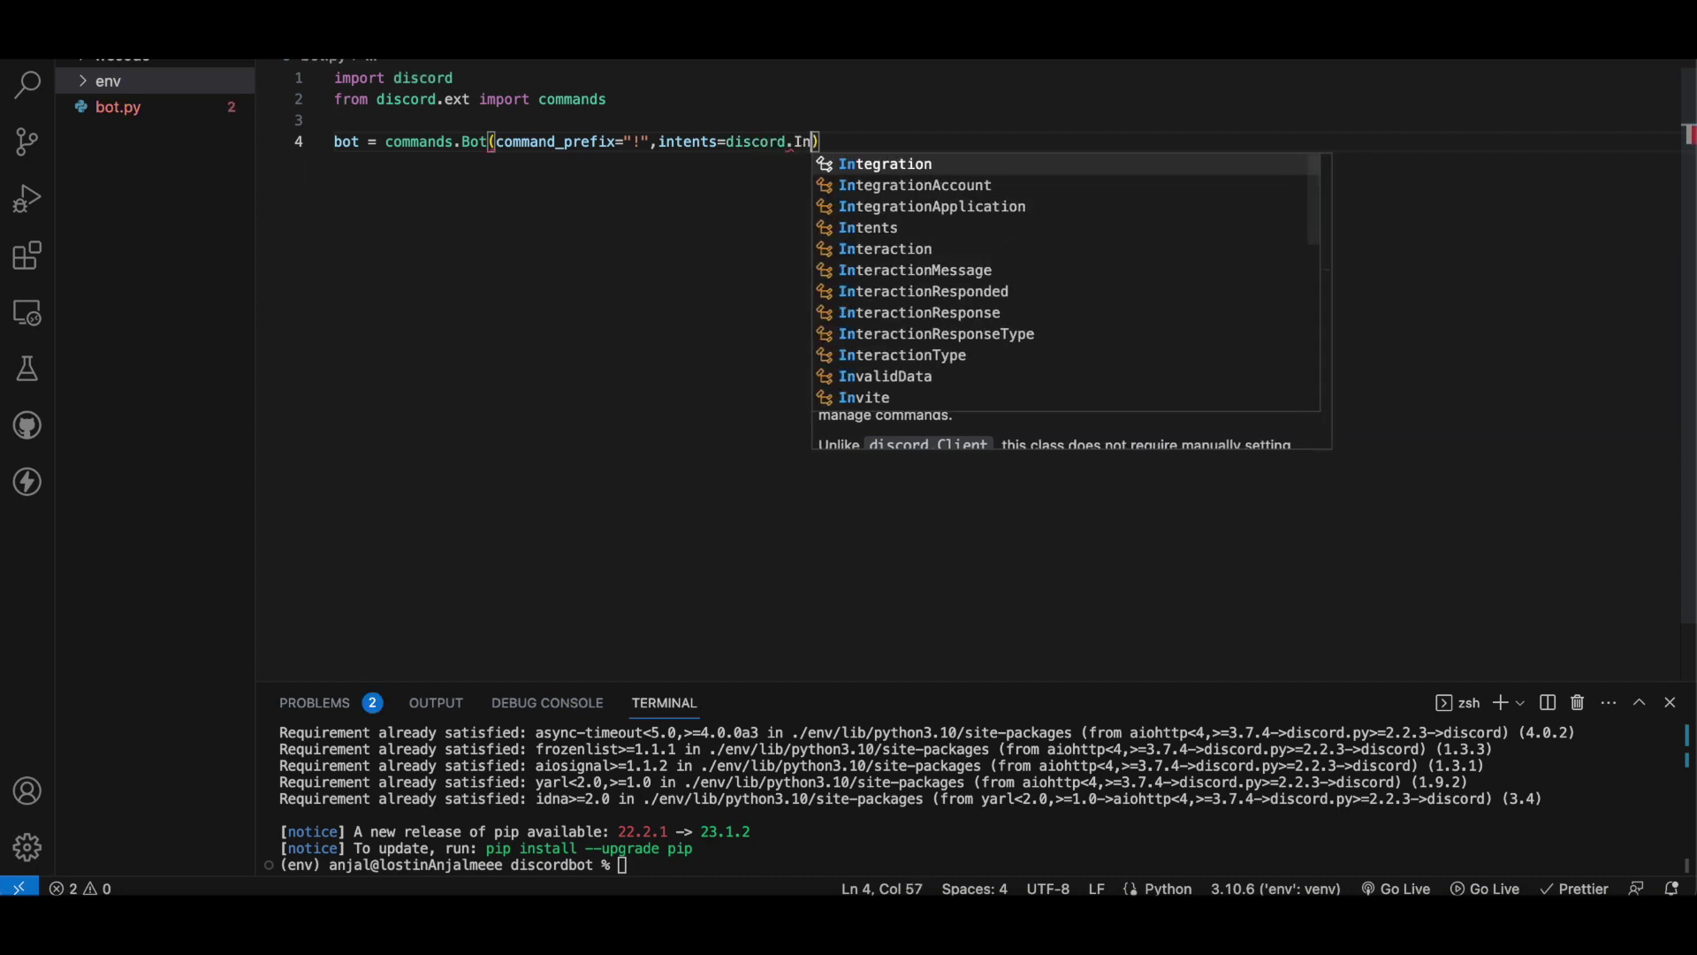
key("Down")
key("Down")
key("Down")
key("Tab")
type(".")
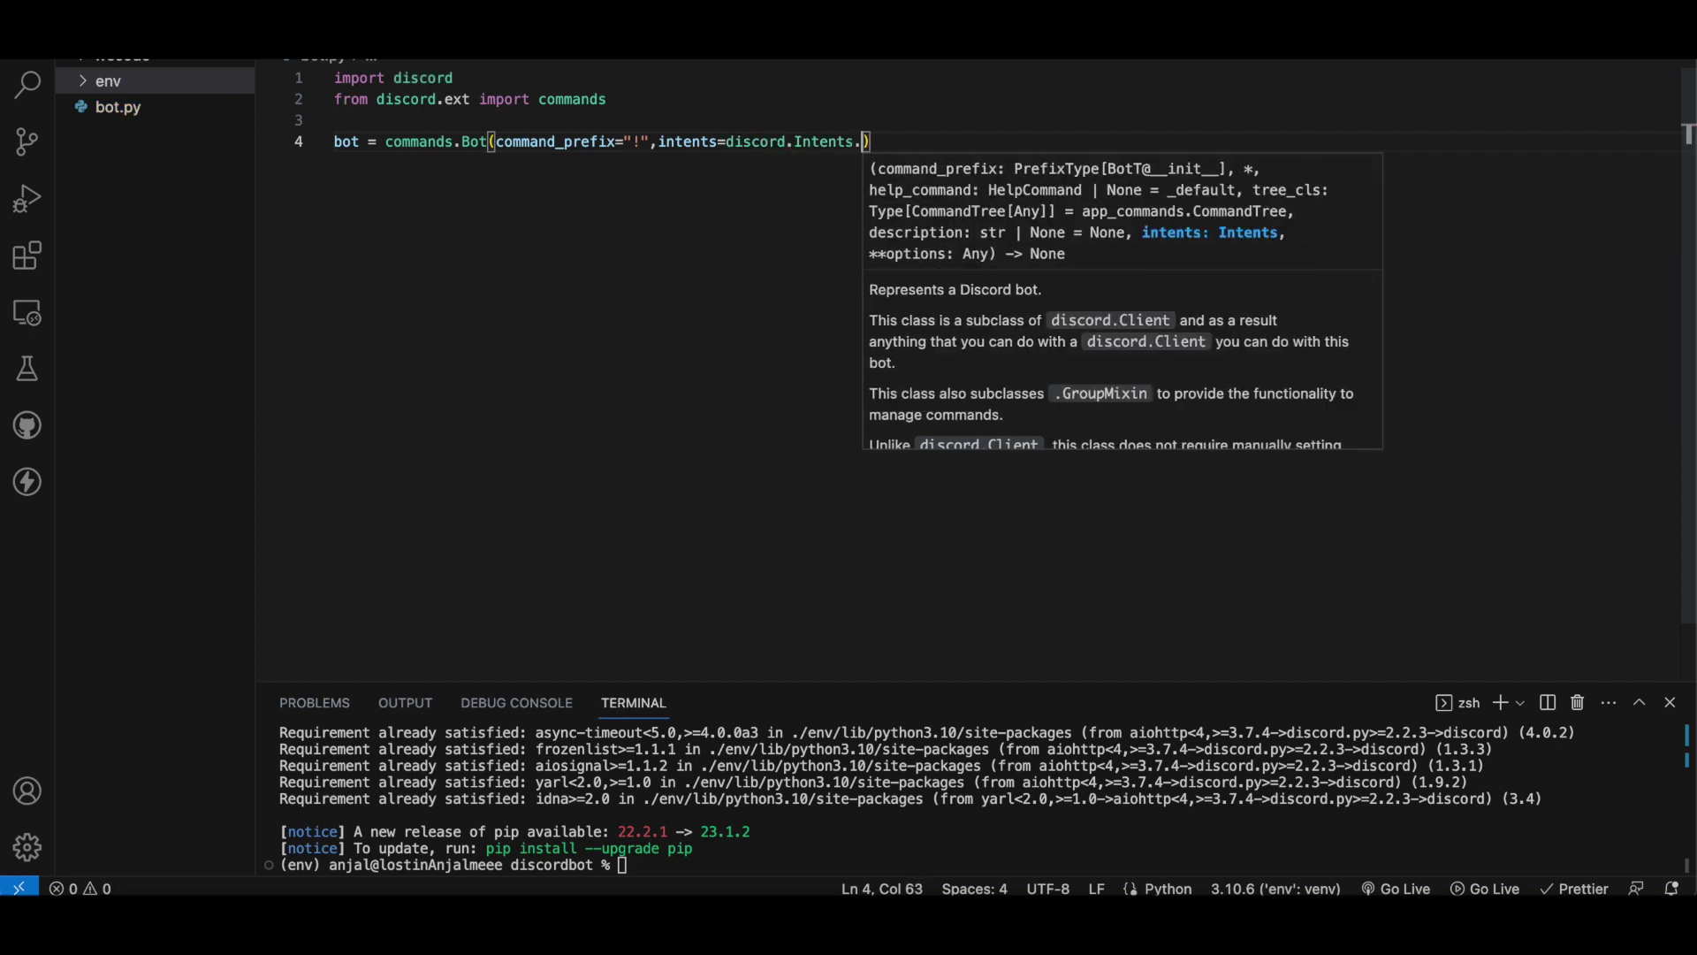
type("all(")
key("Escape")
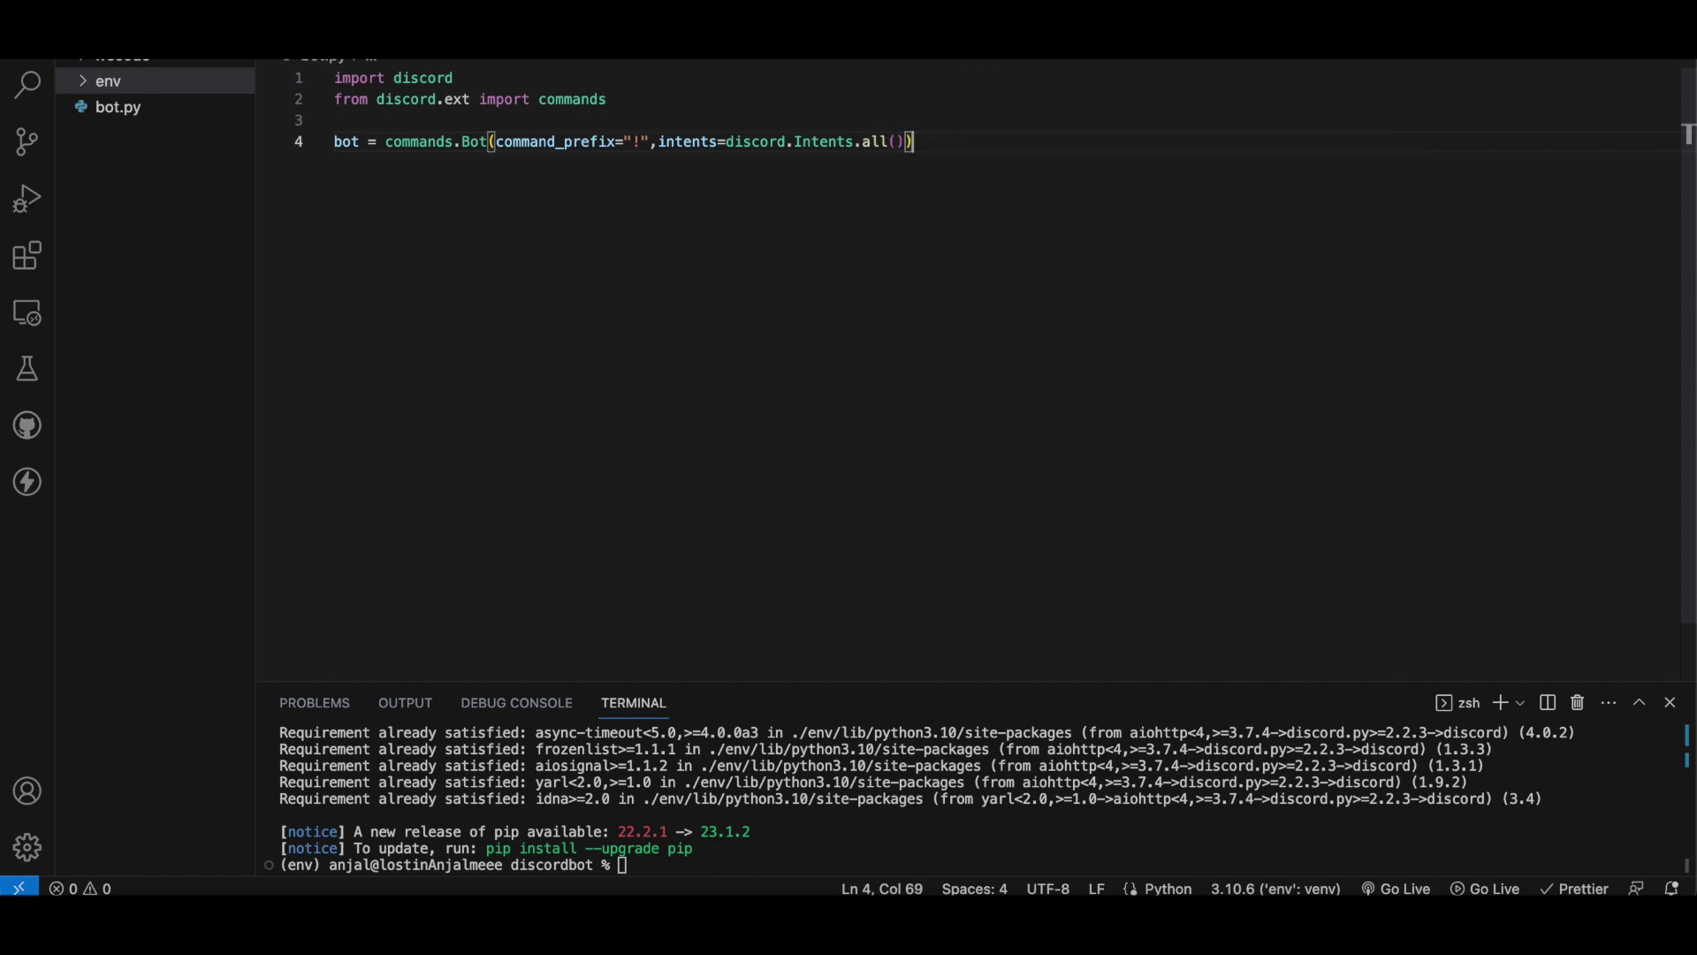
key("End")
key("Return")
key("Return")
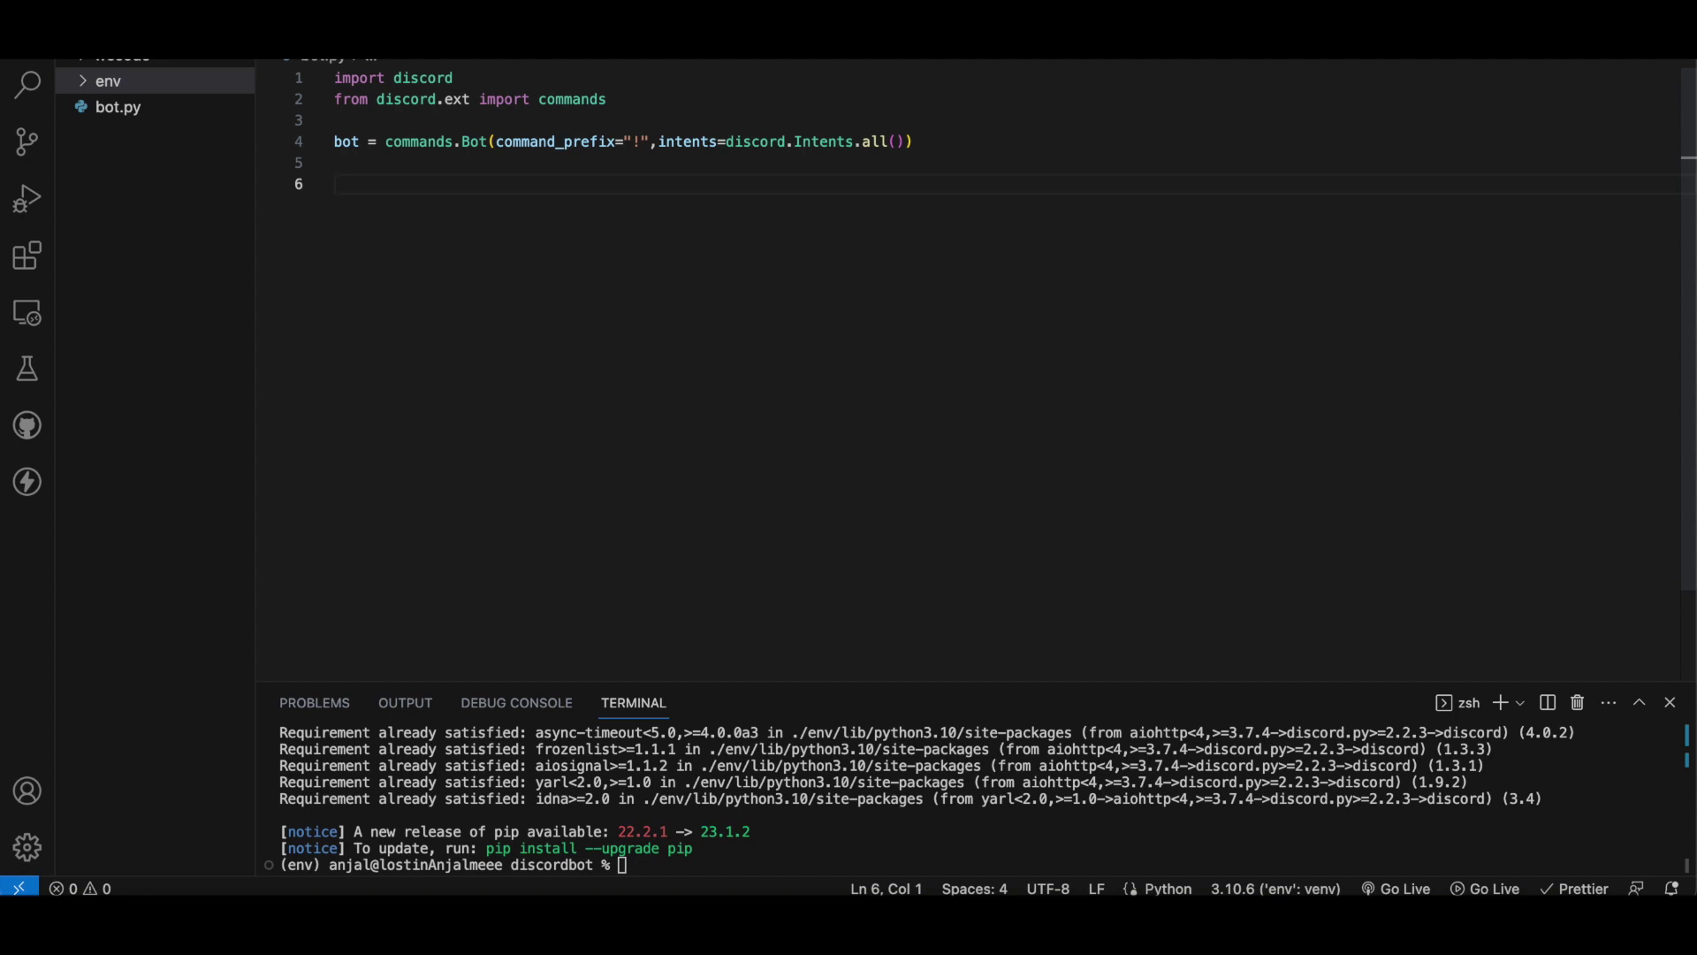
type("@bot")
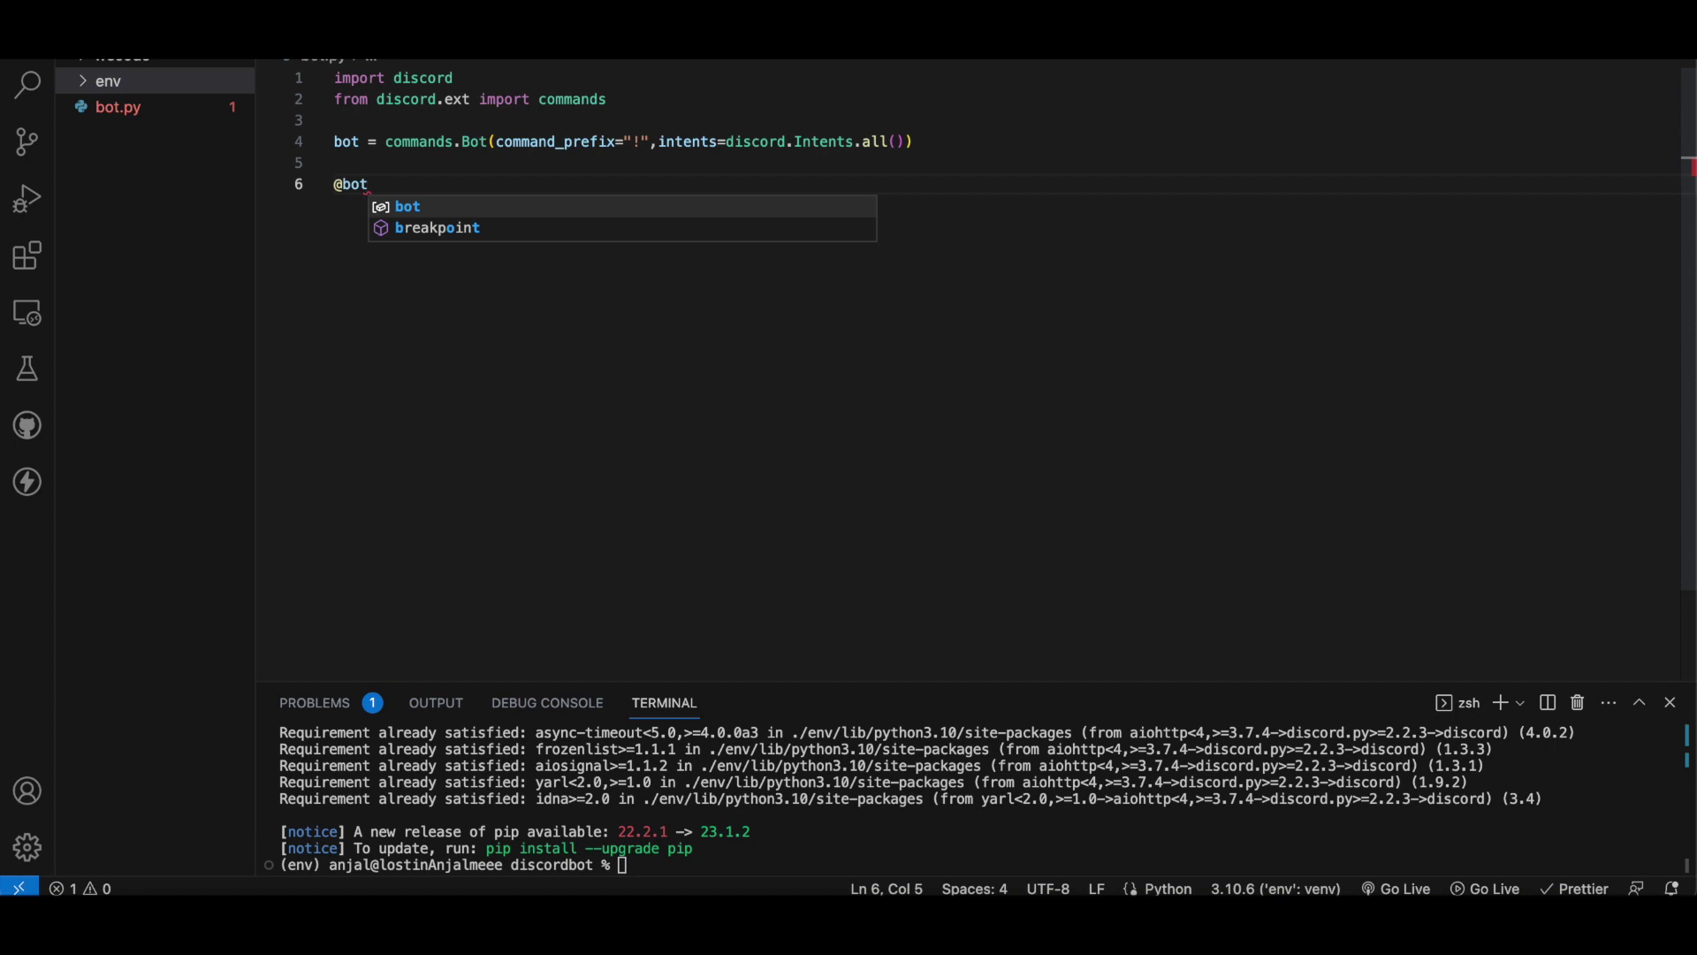
type(".comma")
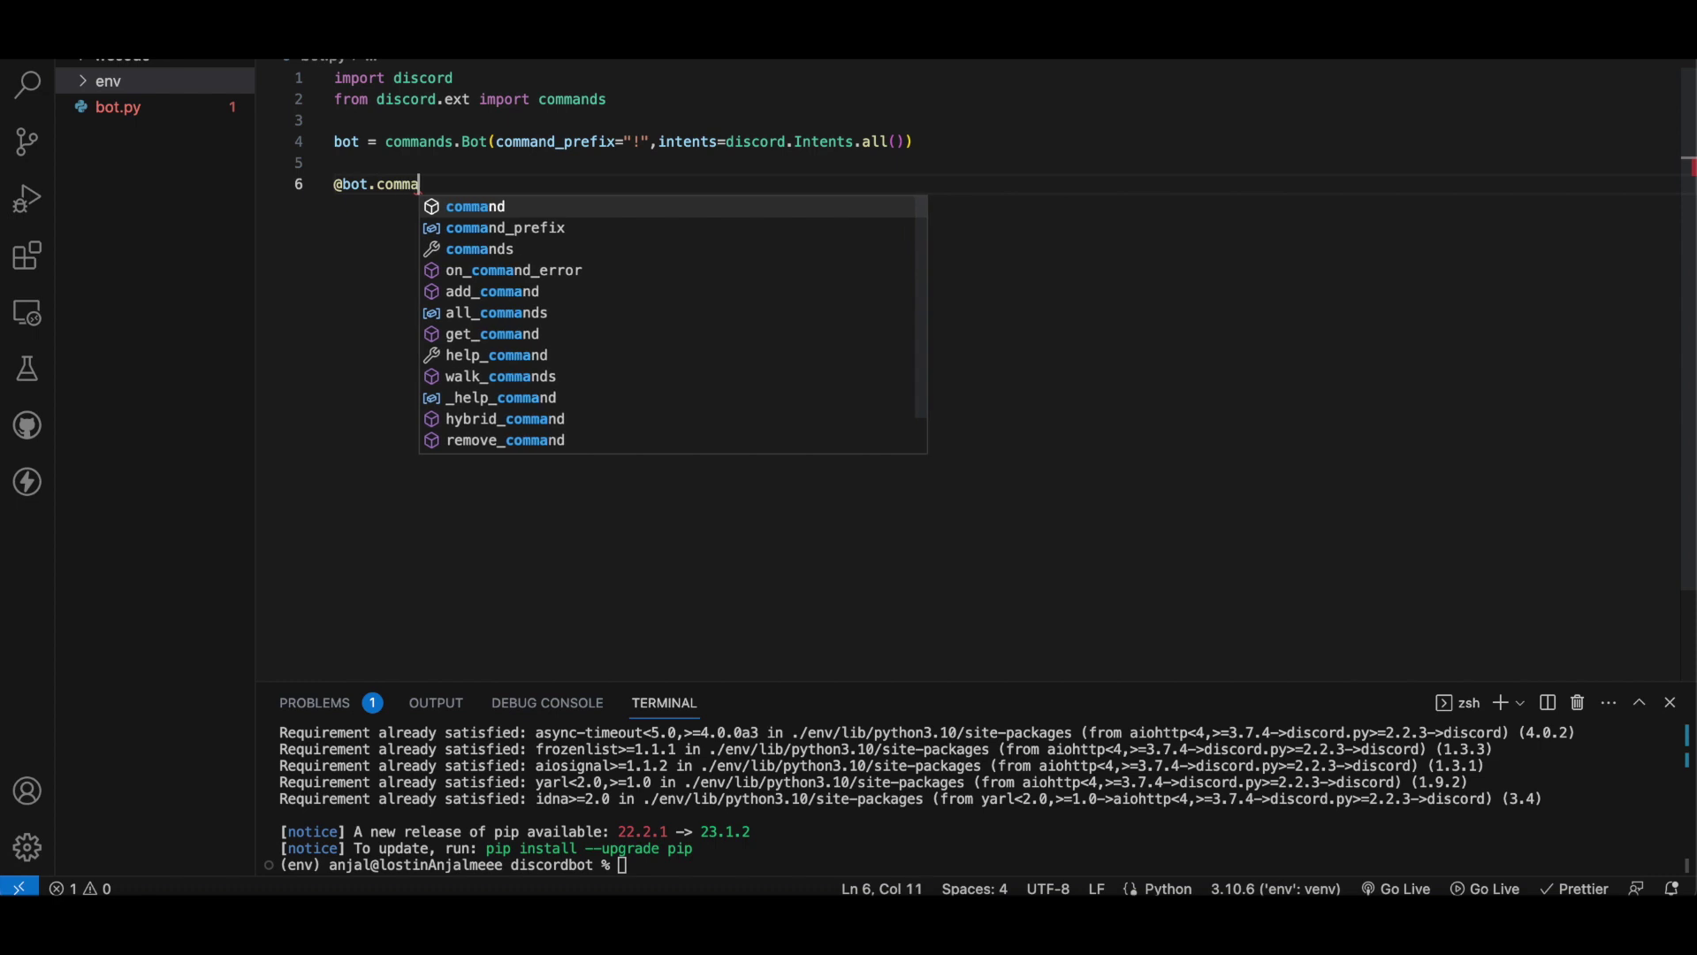
type("nd()")
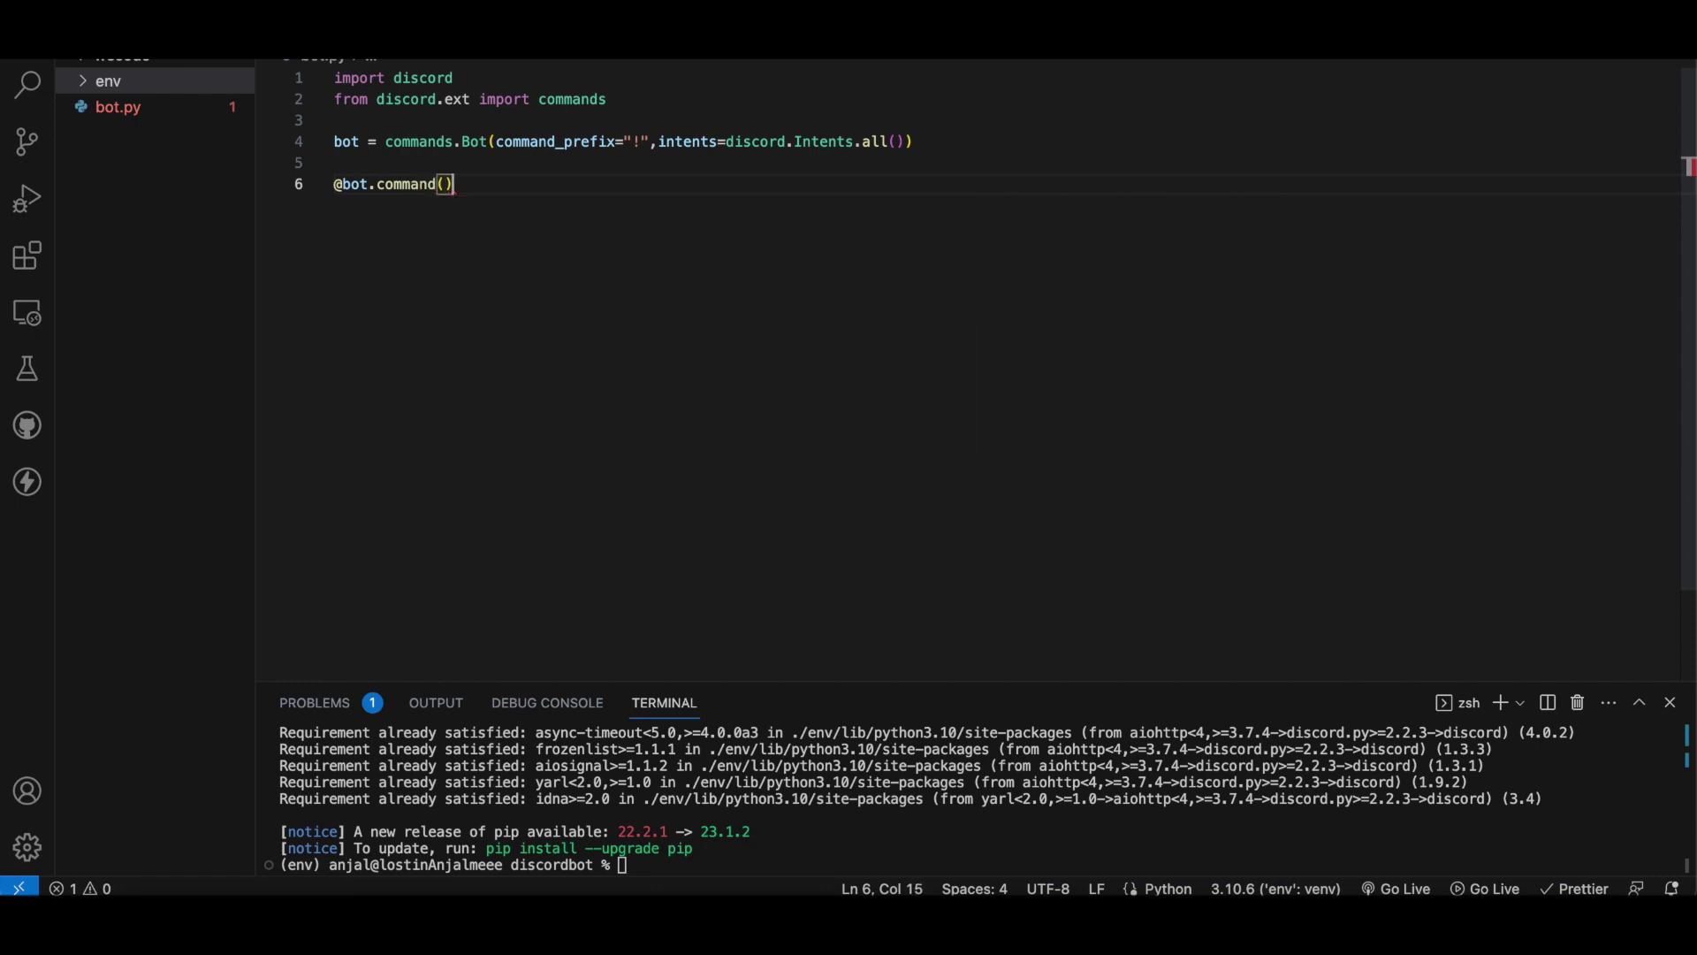
key("Return")
type("as")
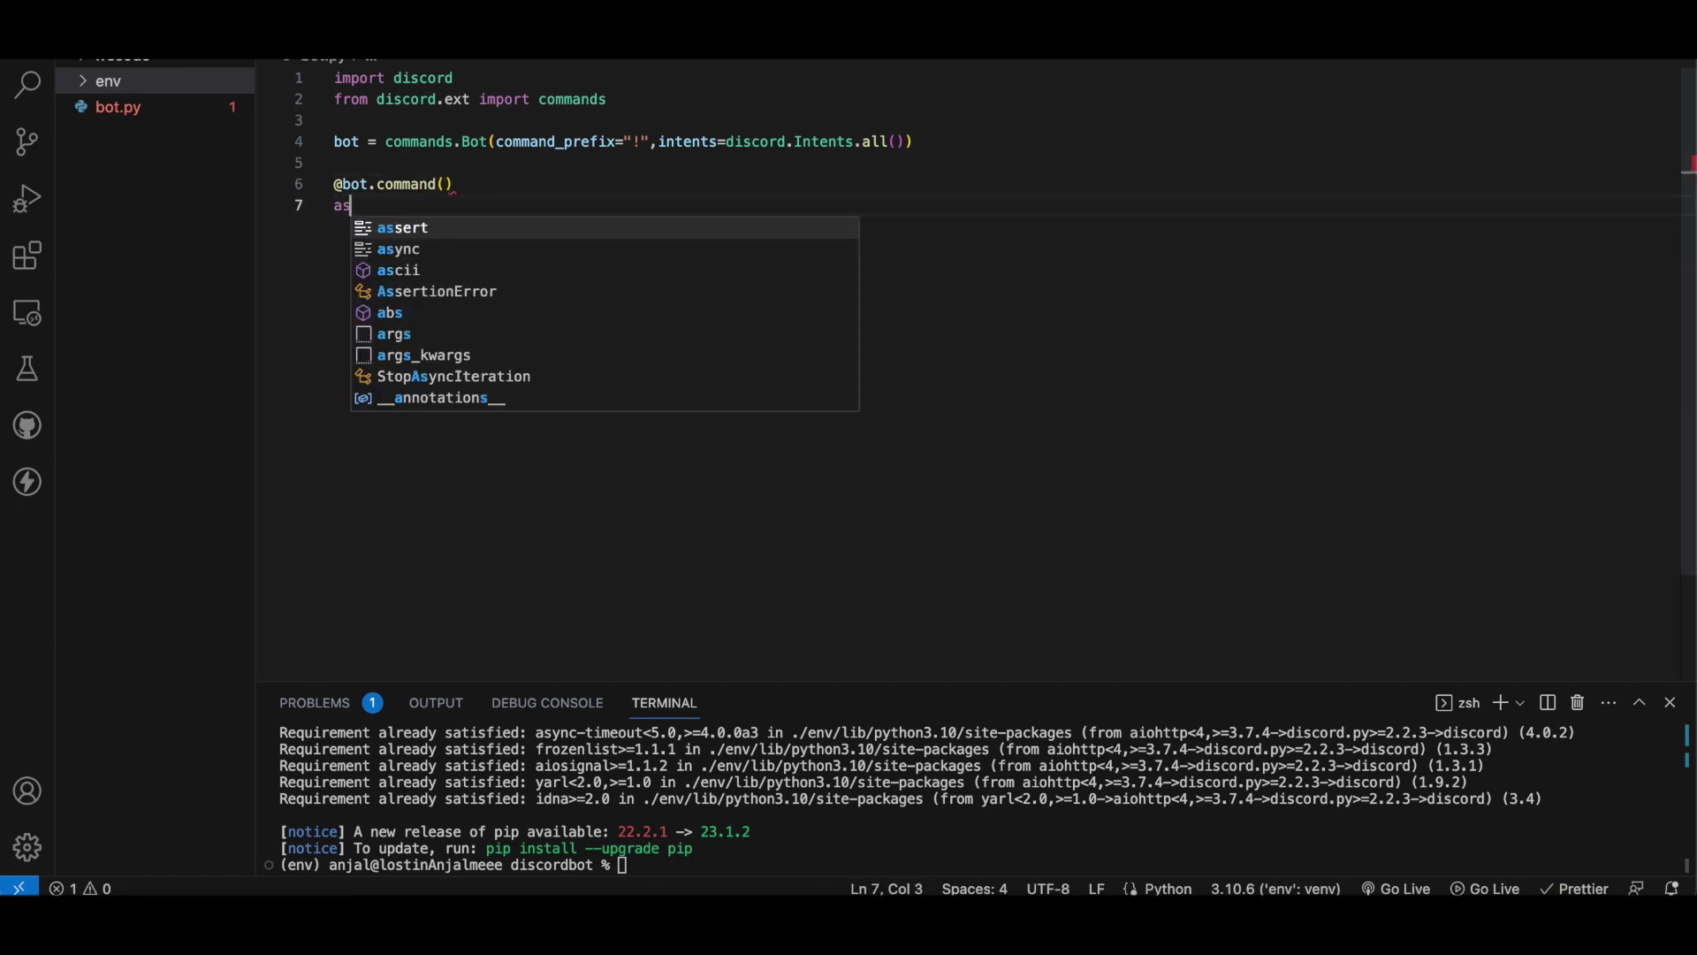
type("ync ")
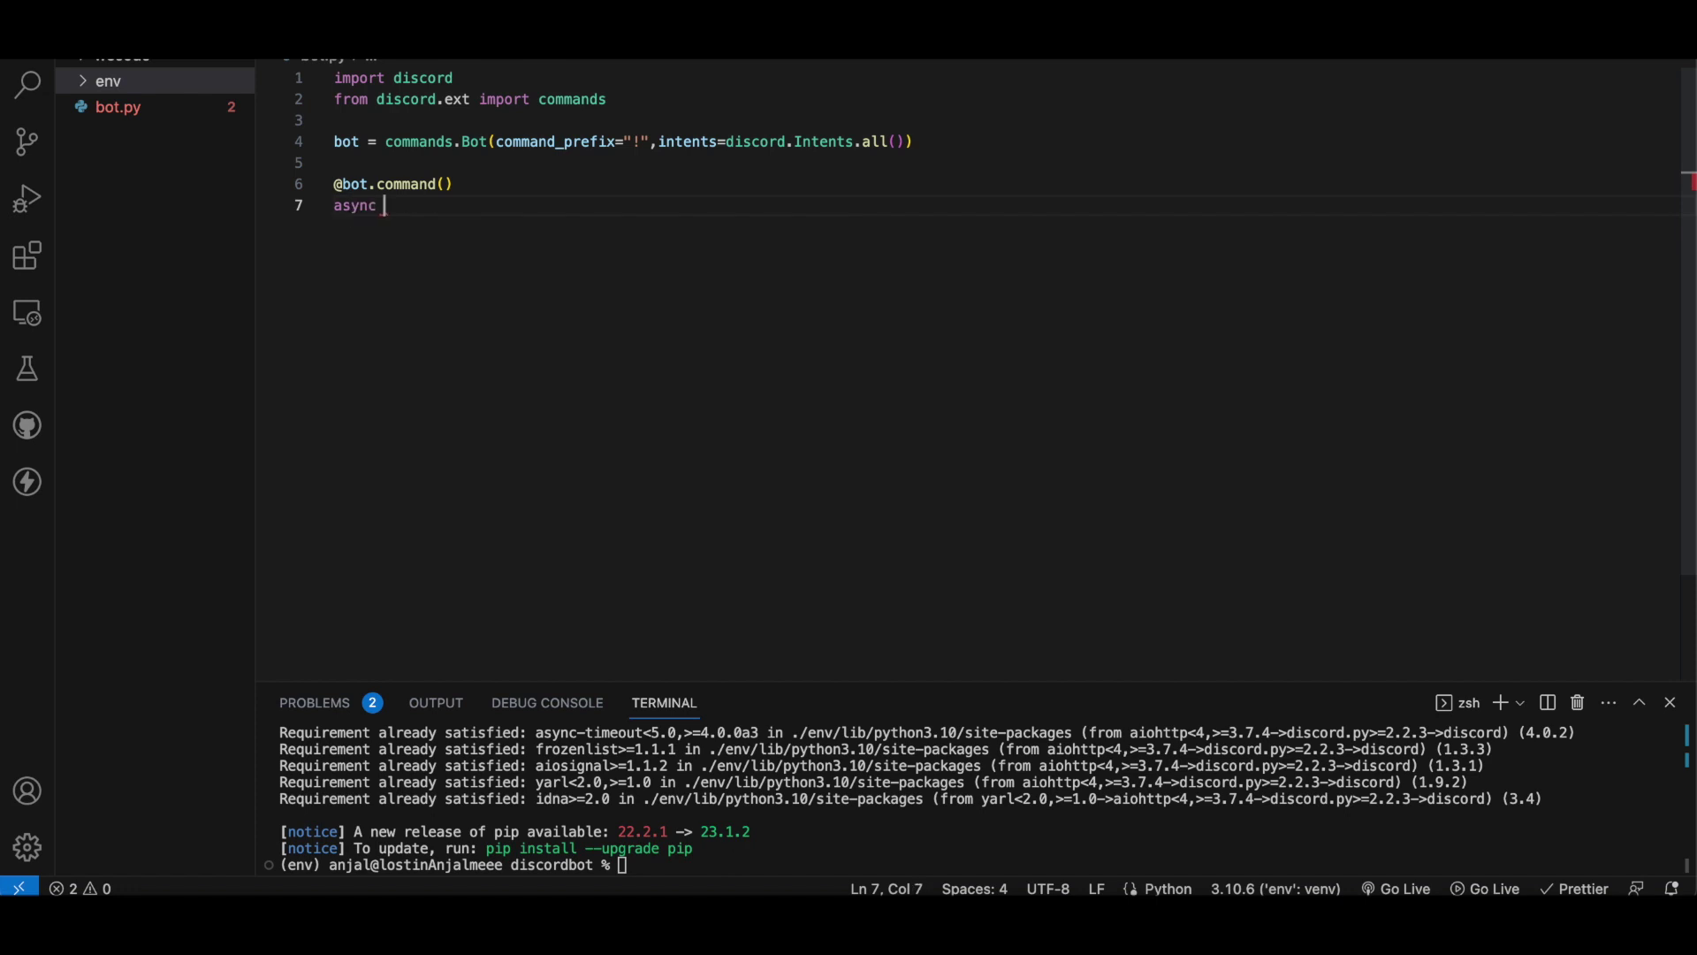
type("def ")
type(" hell")
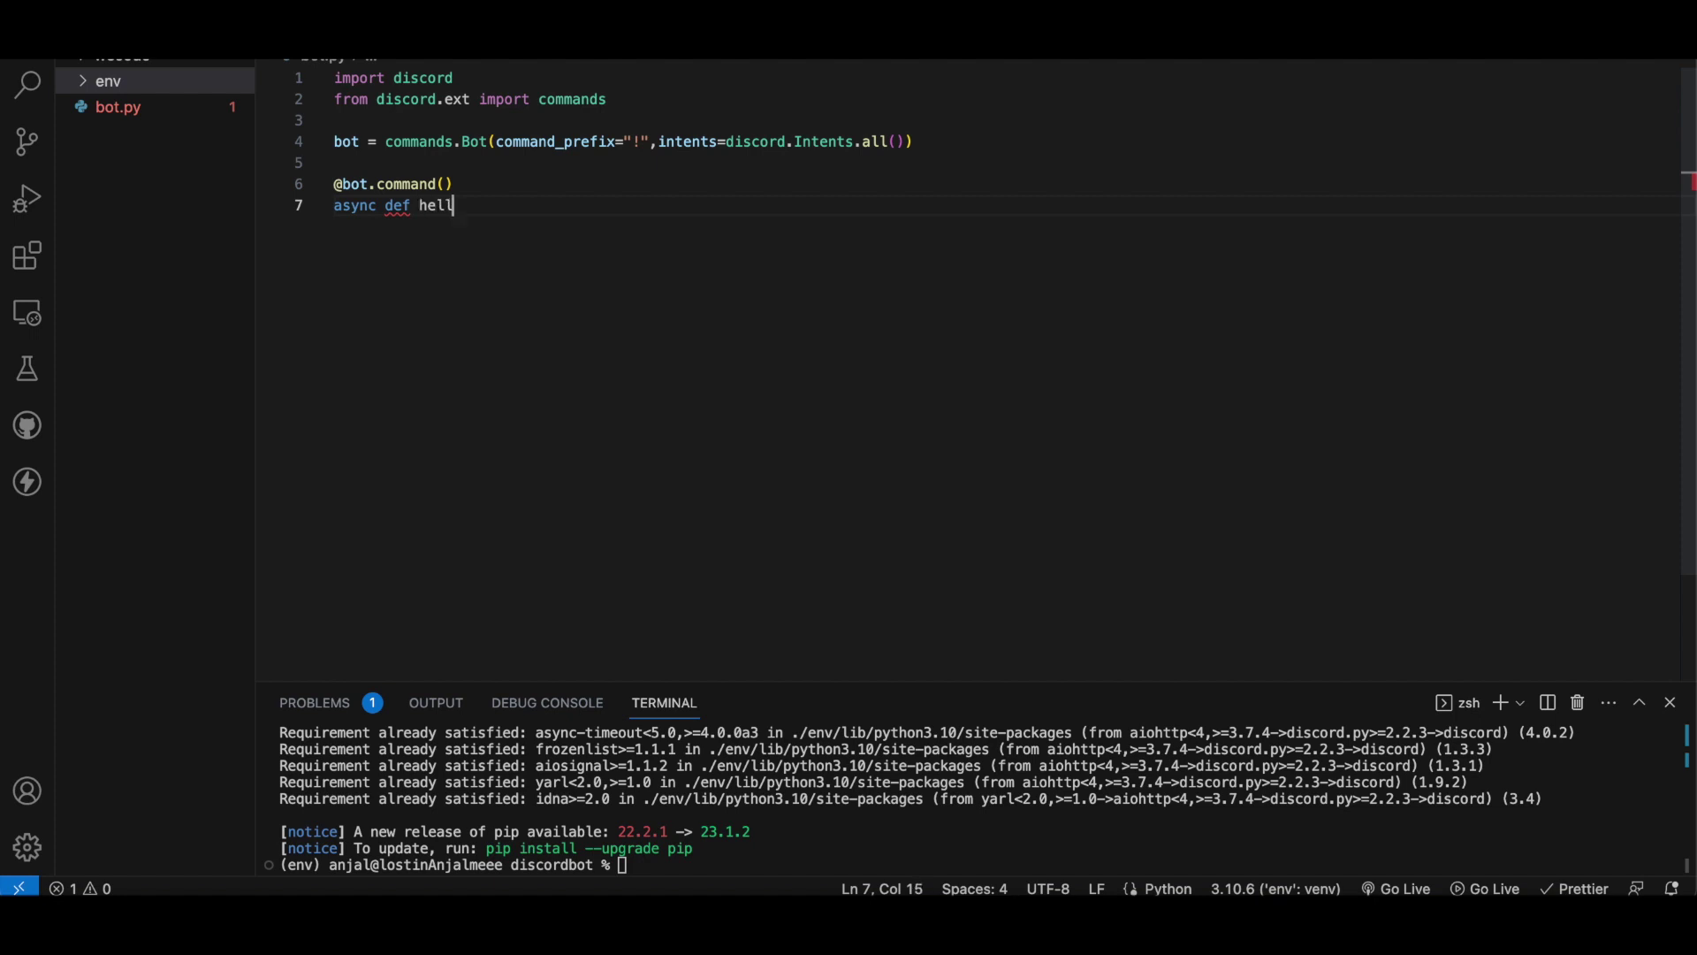
type("o(ctx")
key("Right")
type(":")
key("Return")
type("a")
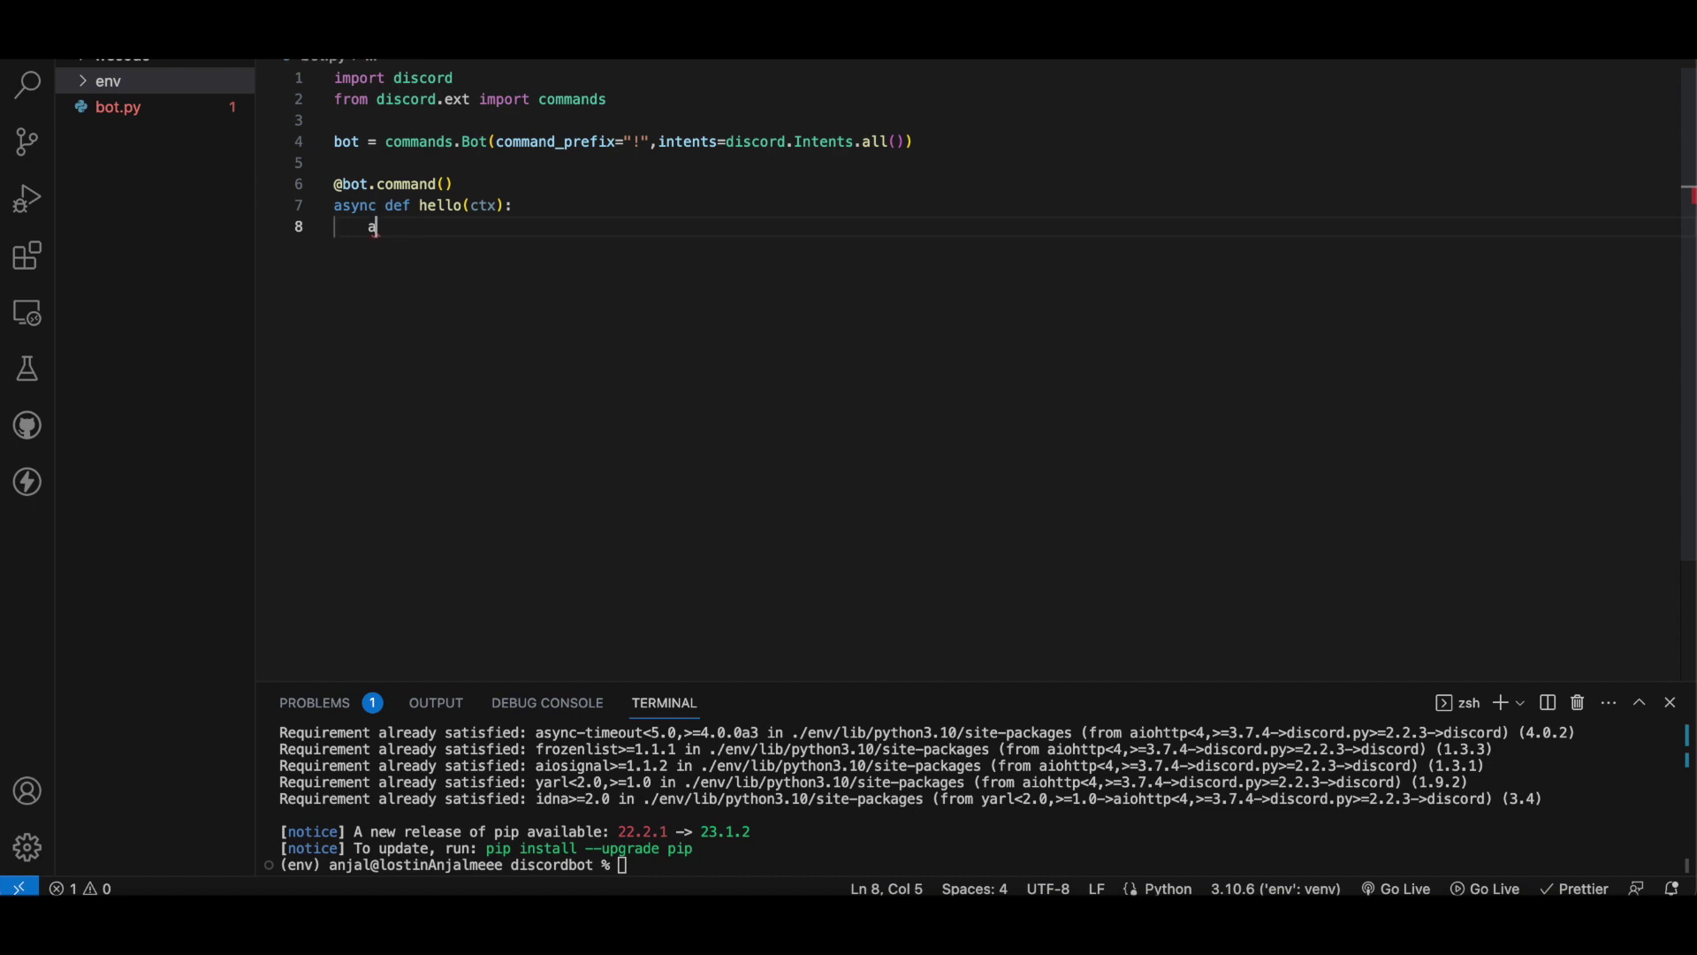
type("wait ")
type("ctx.")
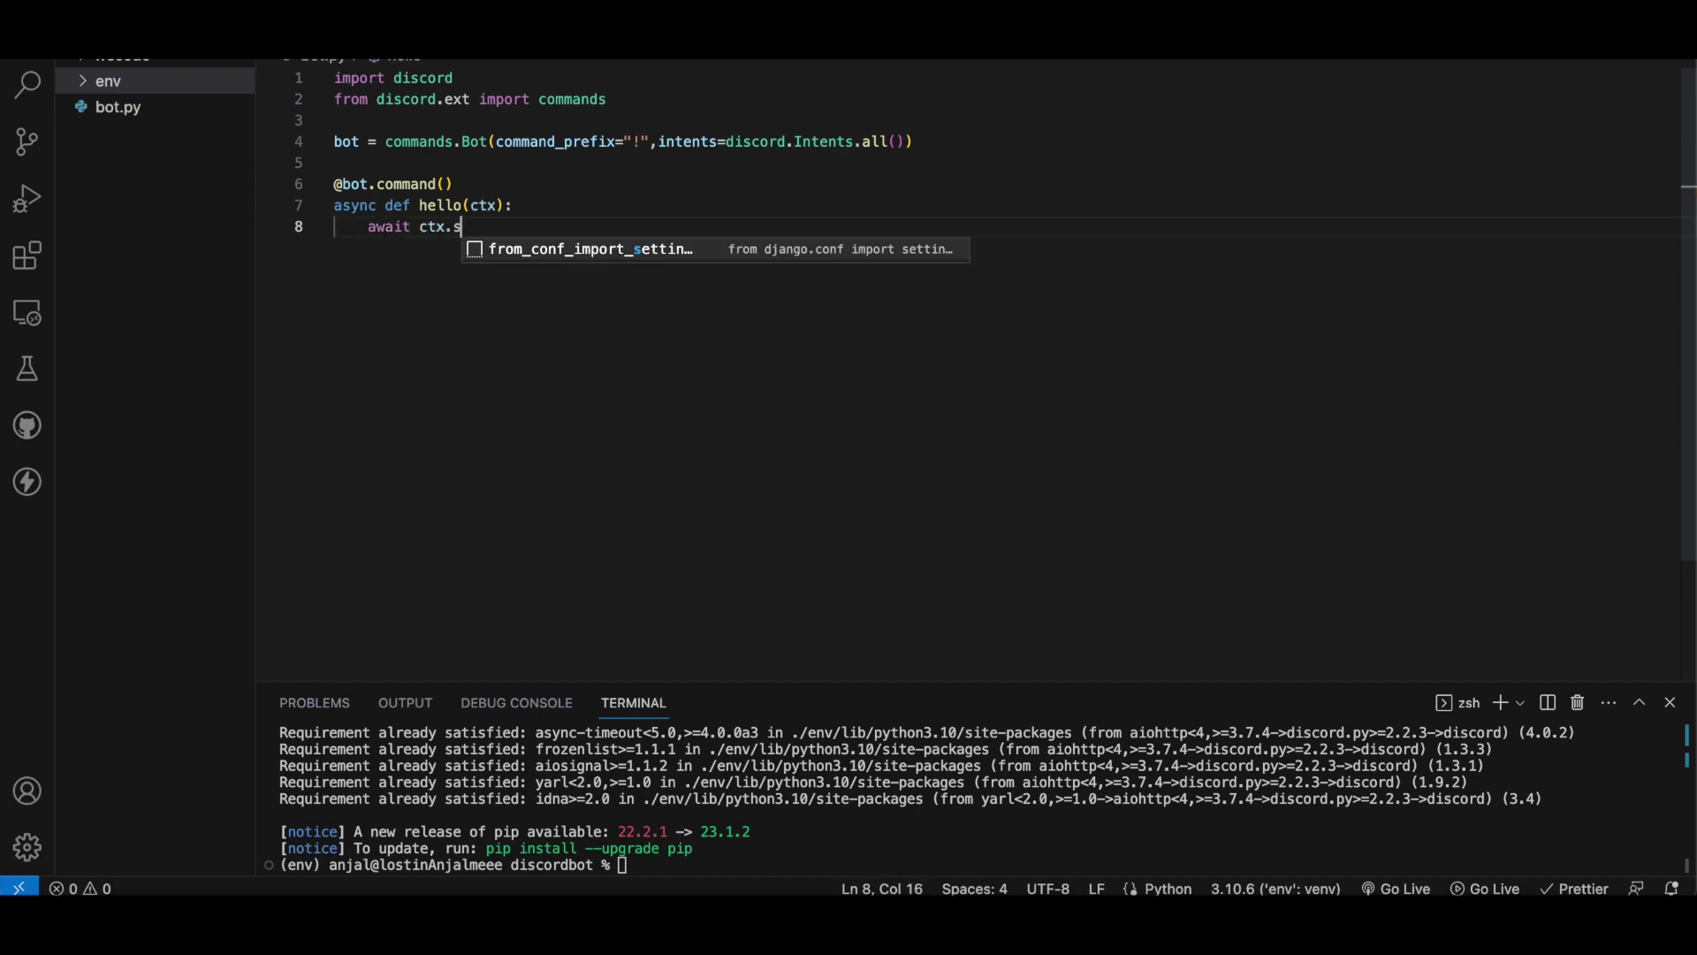
type("senbd")
key("BackSpace")
key("BackSpace")
type("d(\"Hey ")
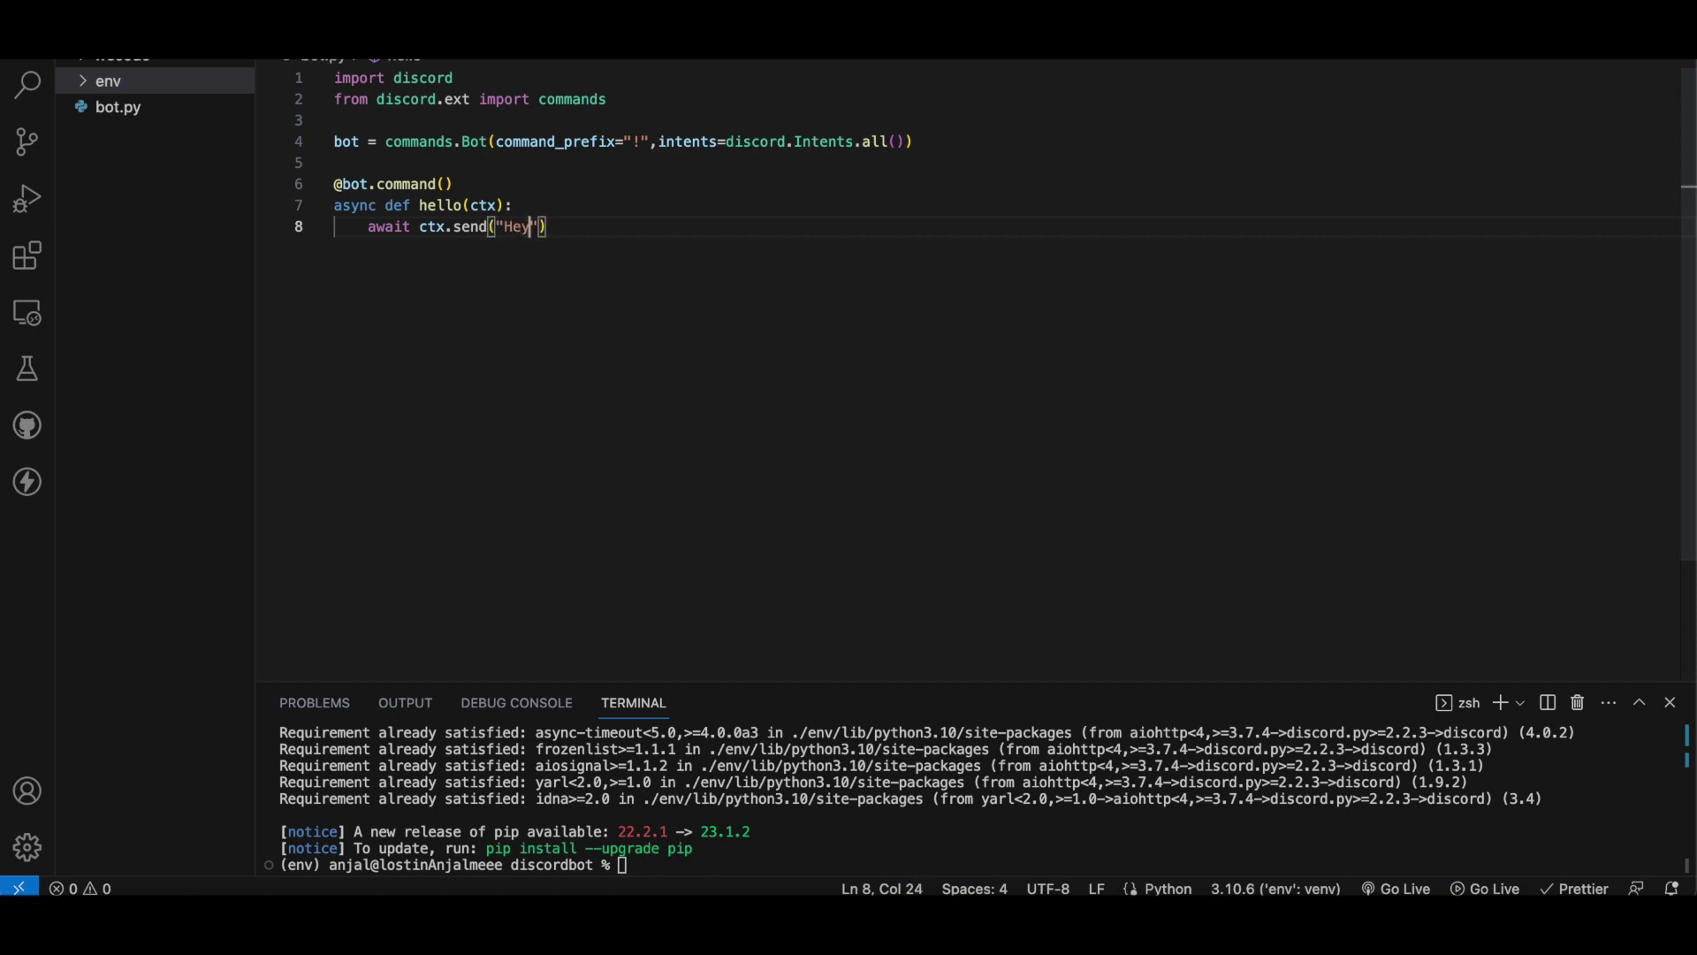
type("tehtre")
key("BackSpace")
key("BackSpace")
key("BackSpace")
key("BackSpace")
type("here\")")
key("Return")
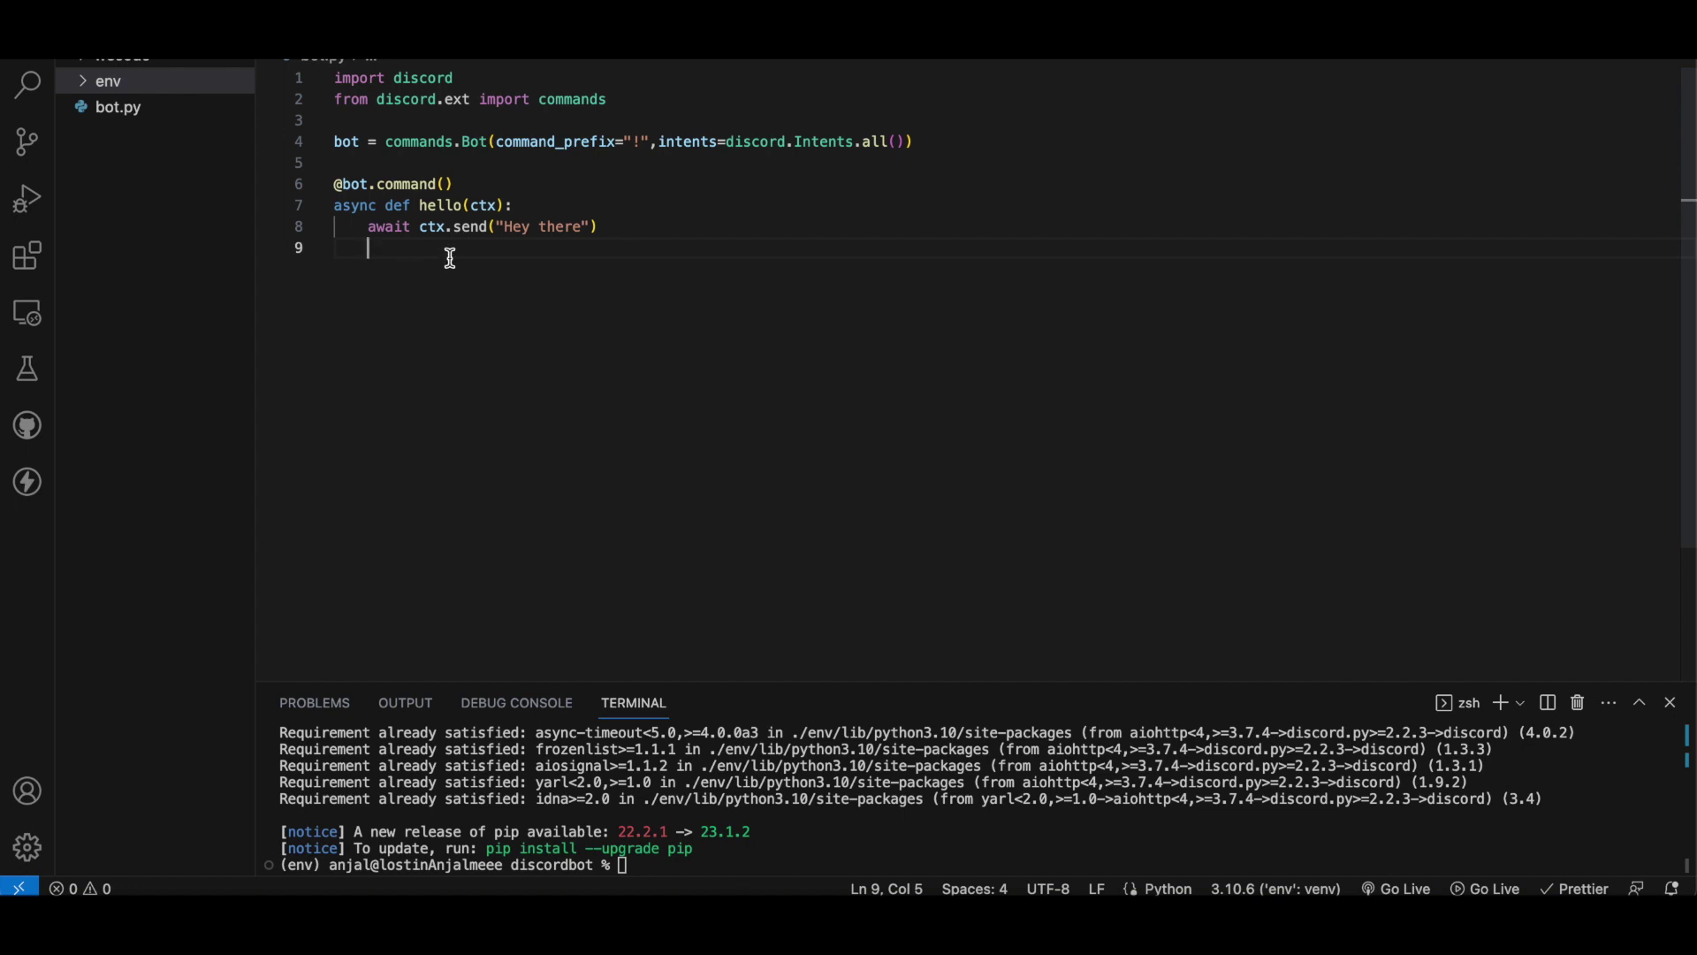
key("Return")
key("Return")
type("b")
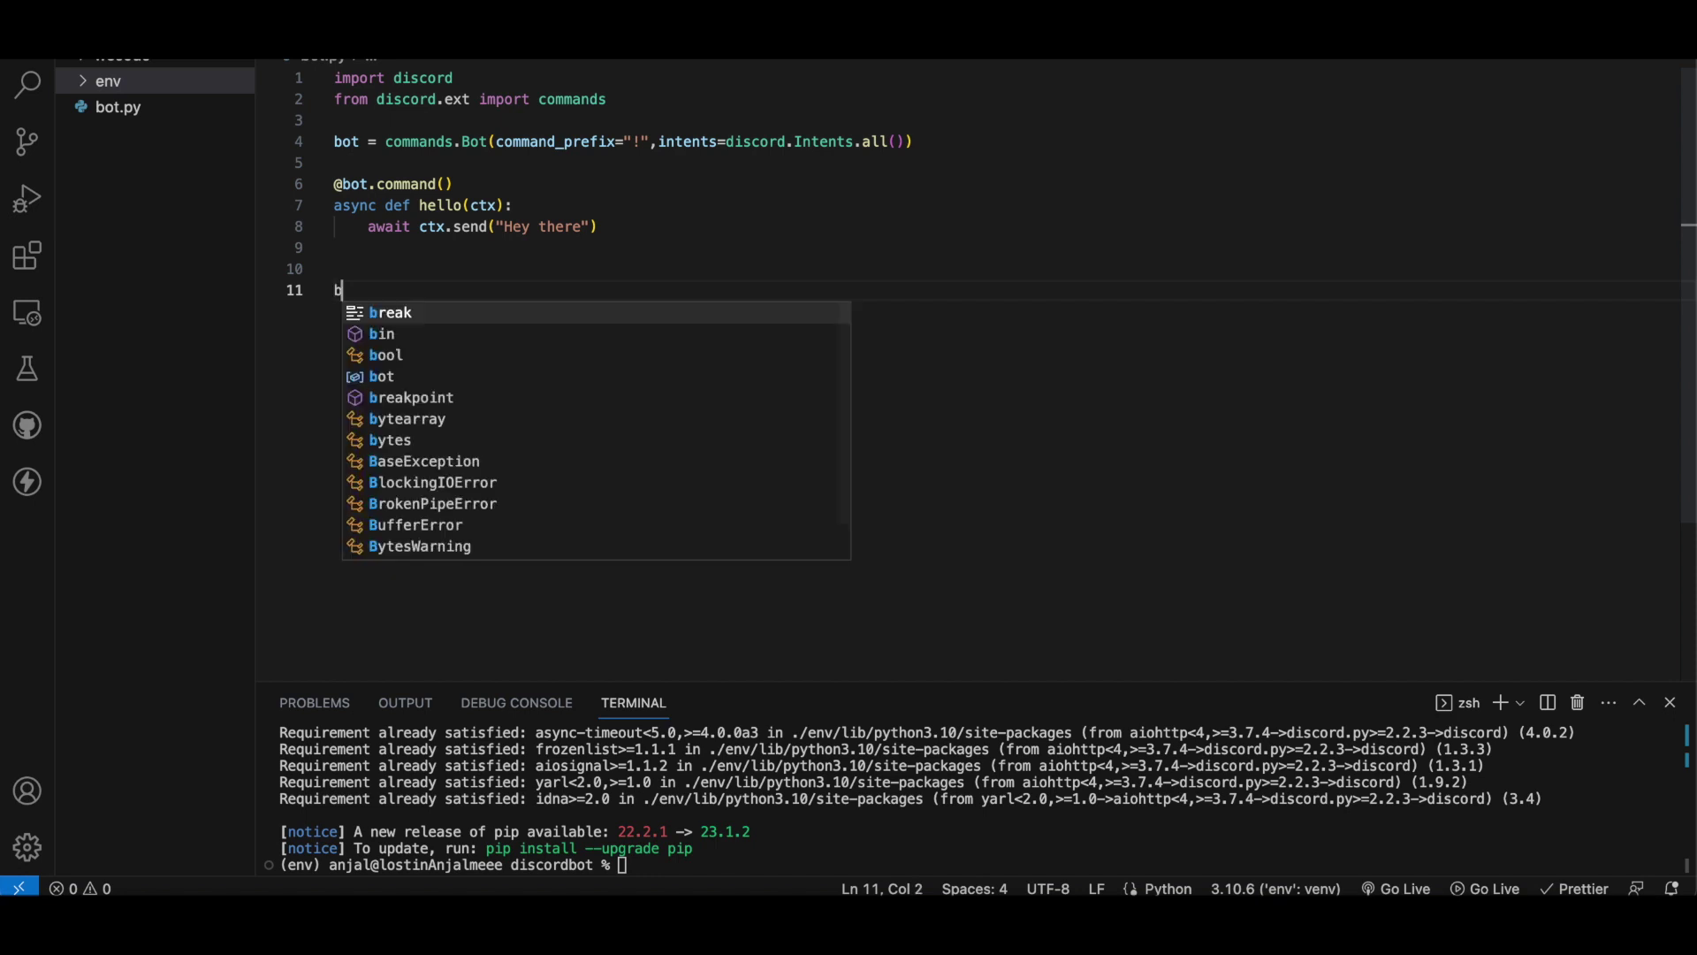
type("ot.run")
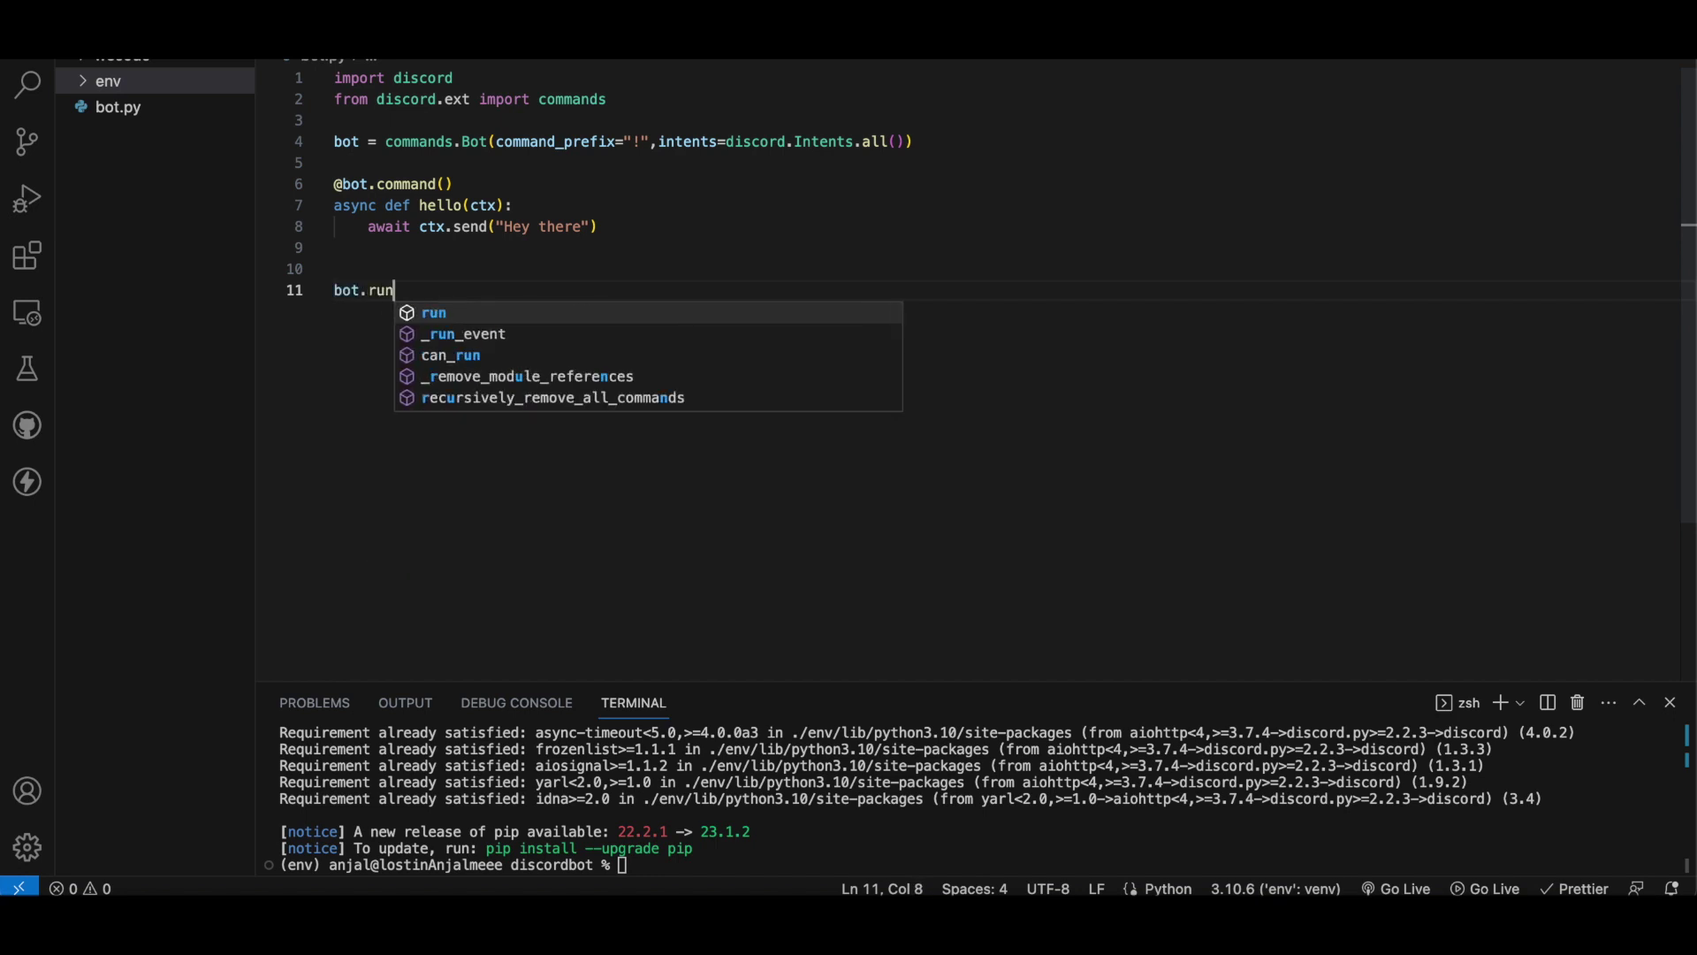
type("(to")
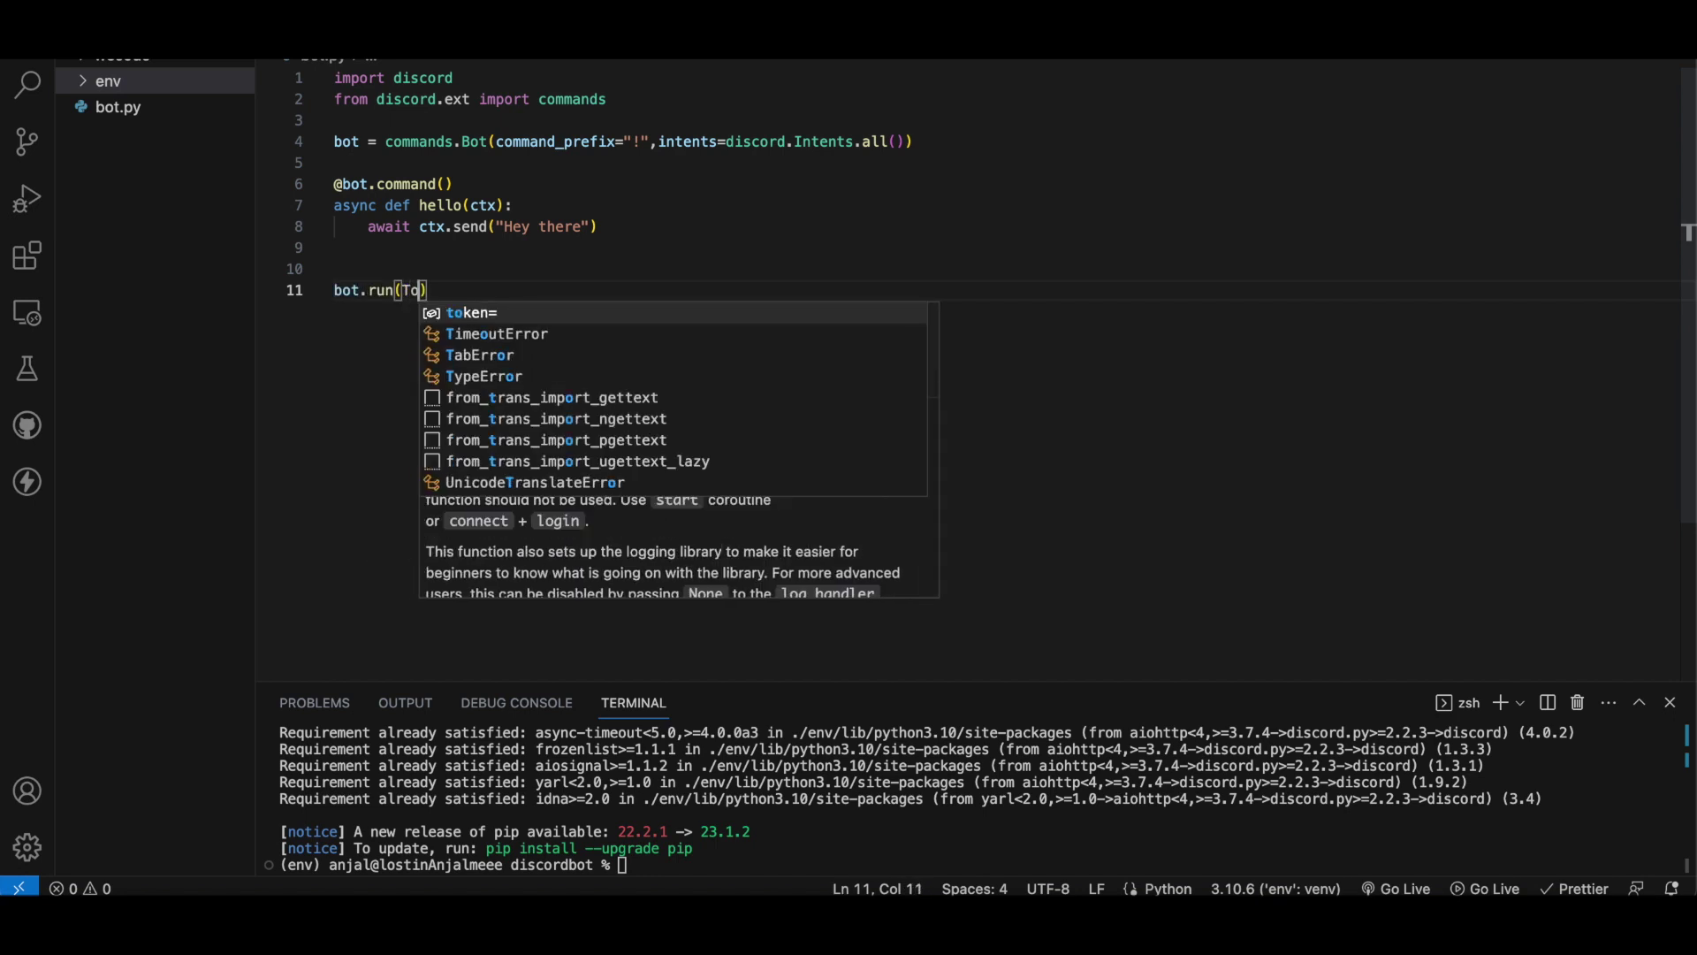
- Add a TOKEN = "..." line above the bot setup holding the pasted bot token
key("BackSpace")
key("BackSpace")
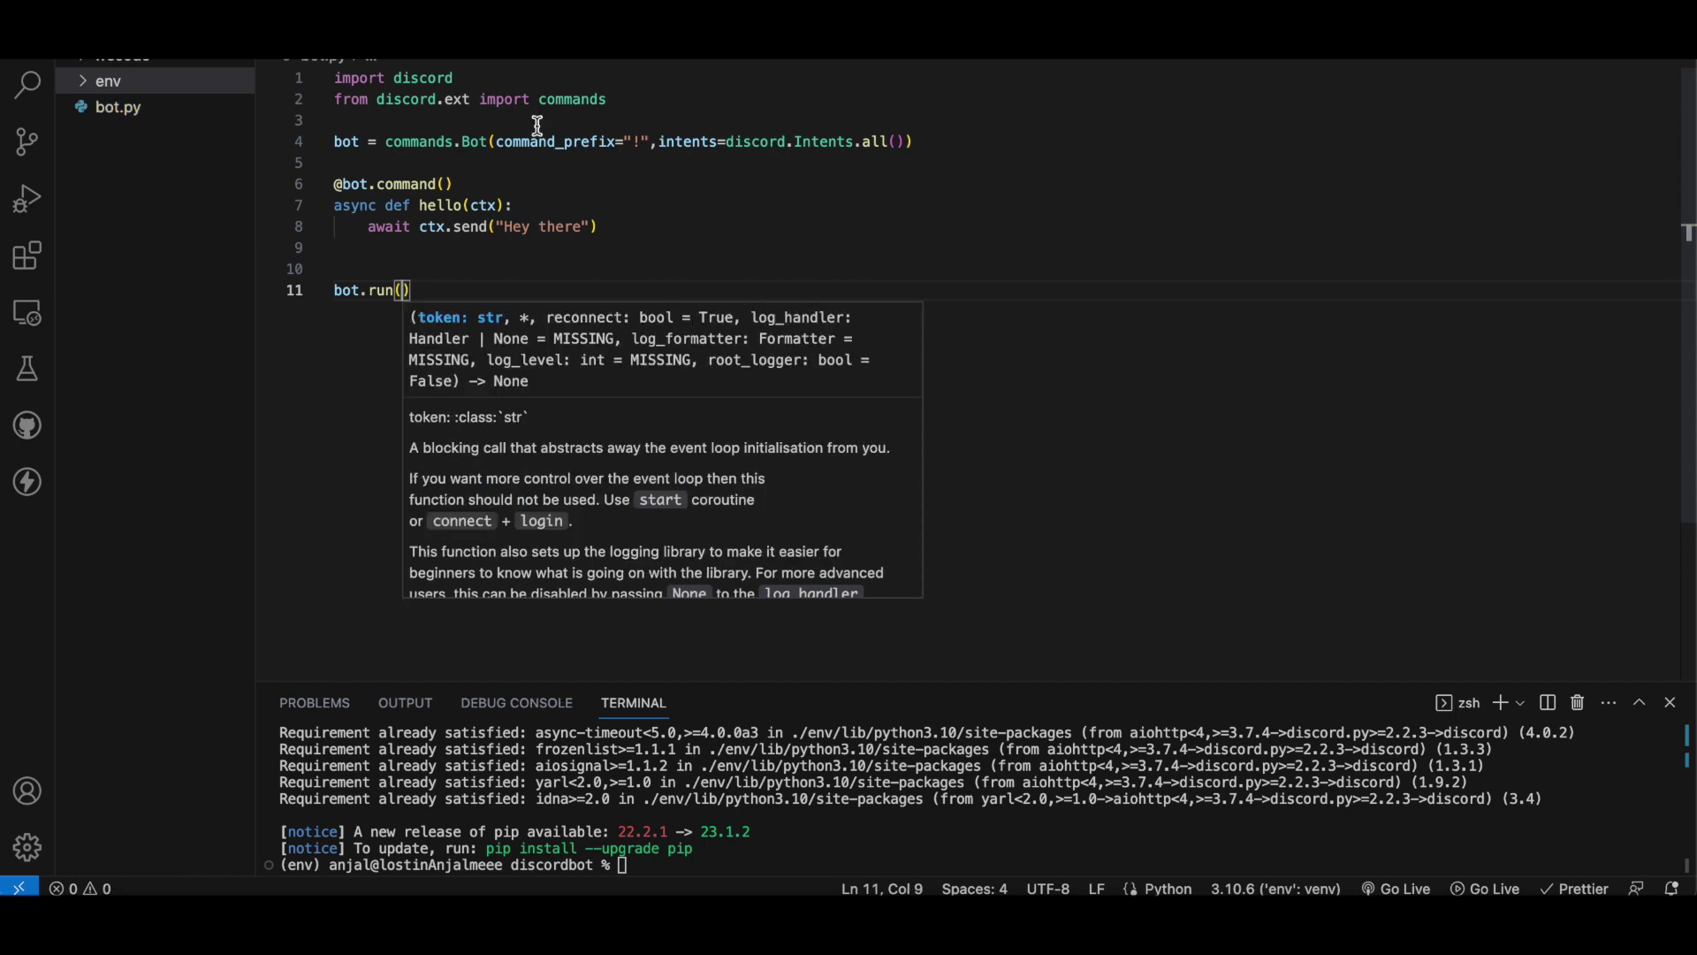
left_click(650, 121)
key("Return")
key("Return")
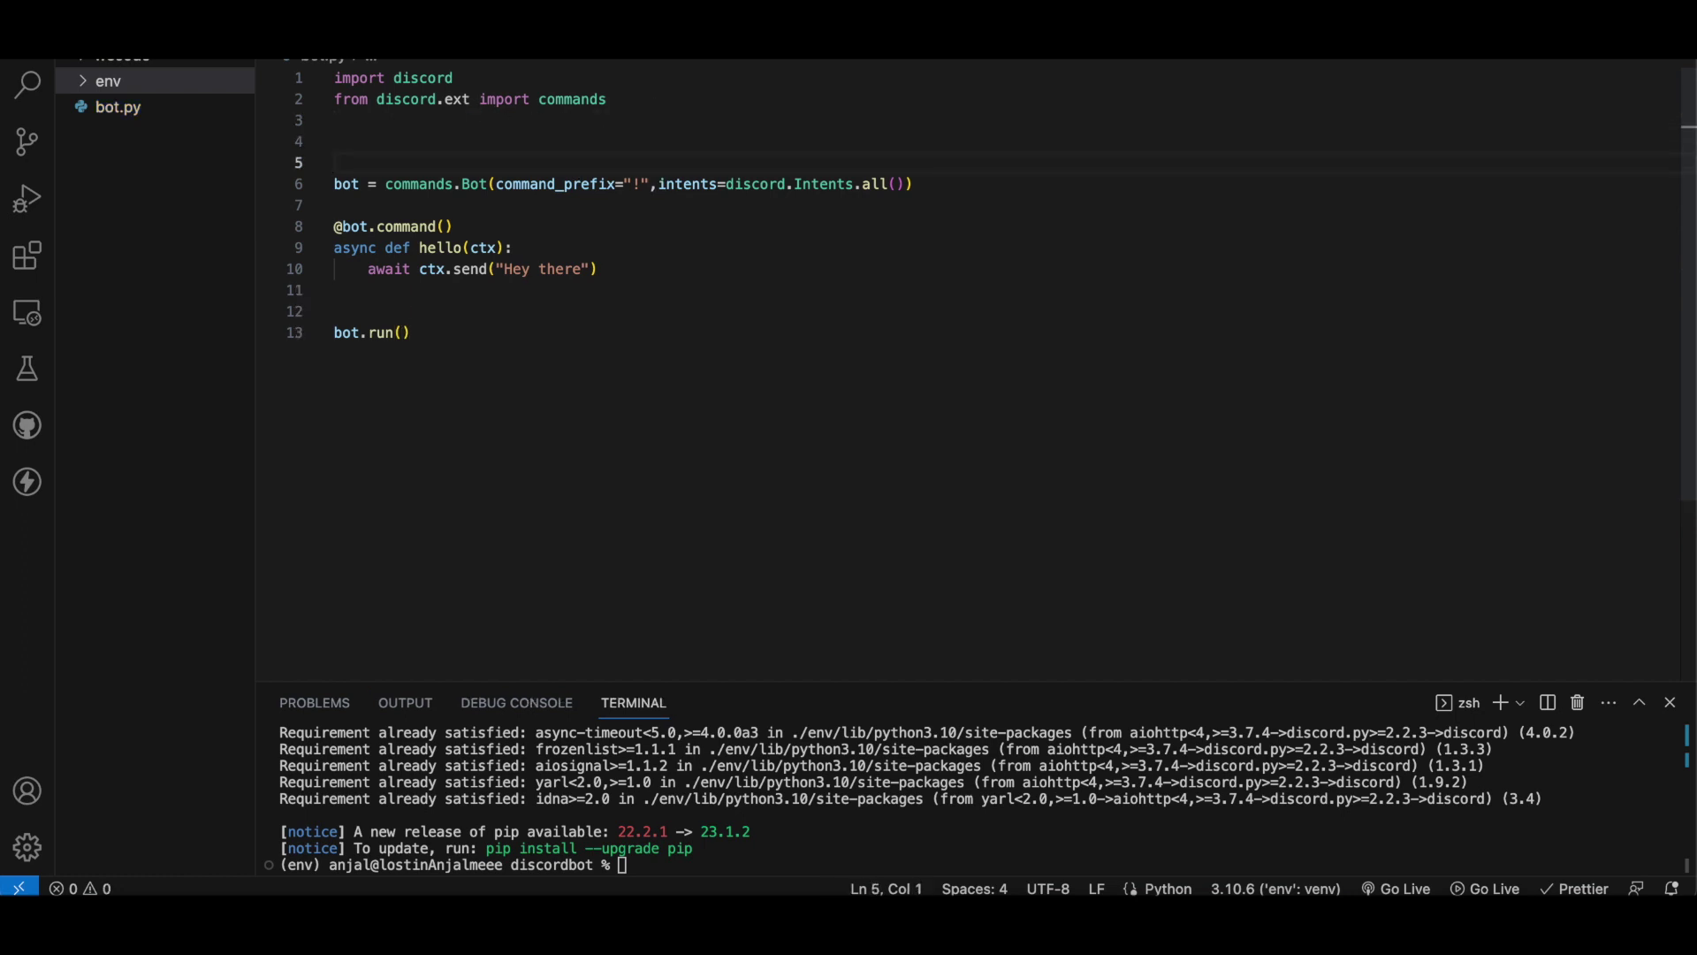
type("TOKE")
key("BackSpace")
key("BackSpace")
type("EYKEN")
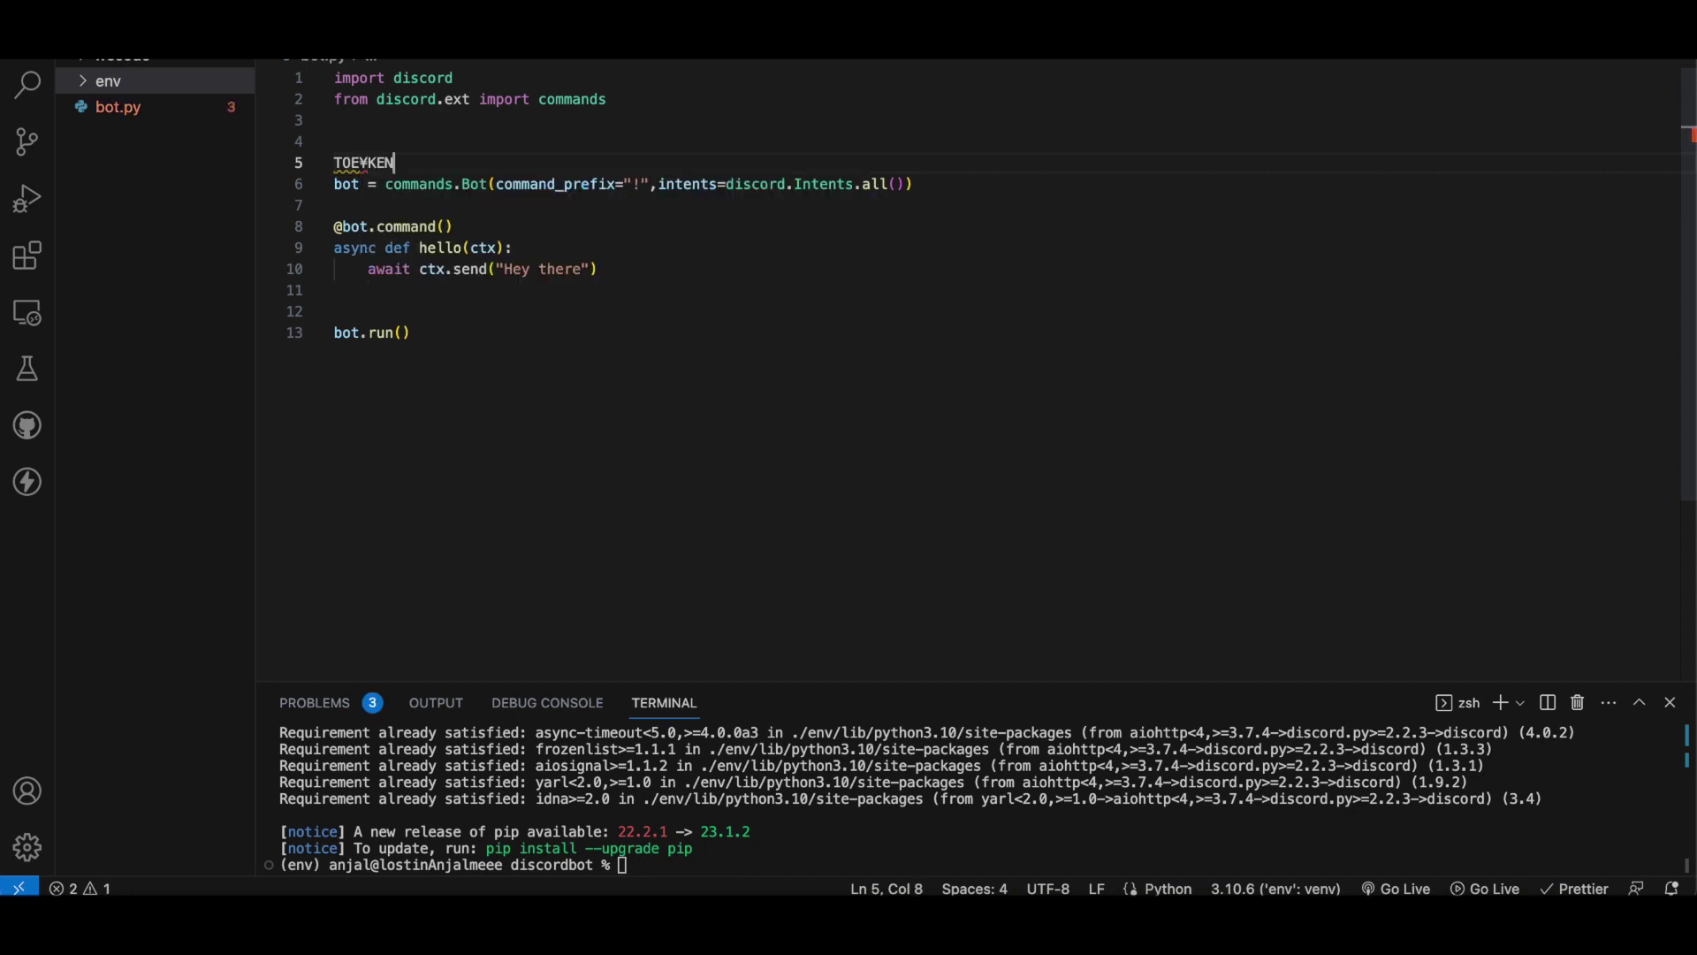
key("BackSpace")
key("BackSpace")
key("BackSpace")
key("BackSpace")
key("BackSpace")
key("BackSpace")
type("KEN")
type(" = ")
type("\"")
type("Y")
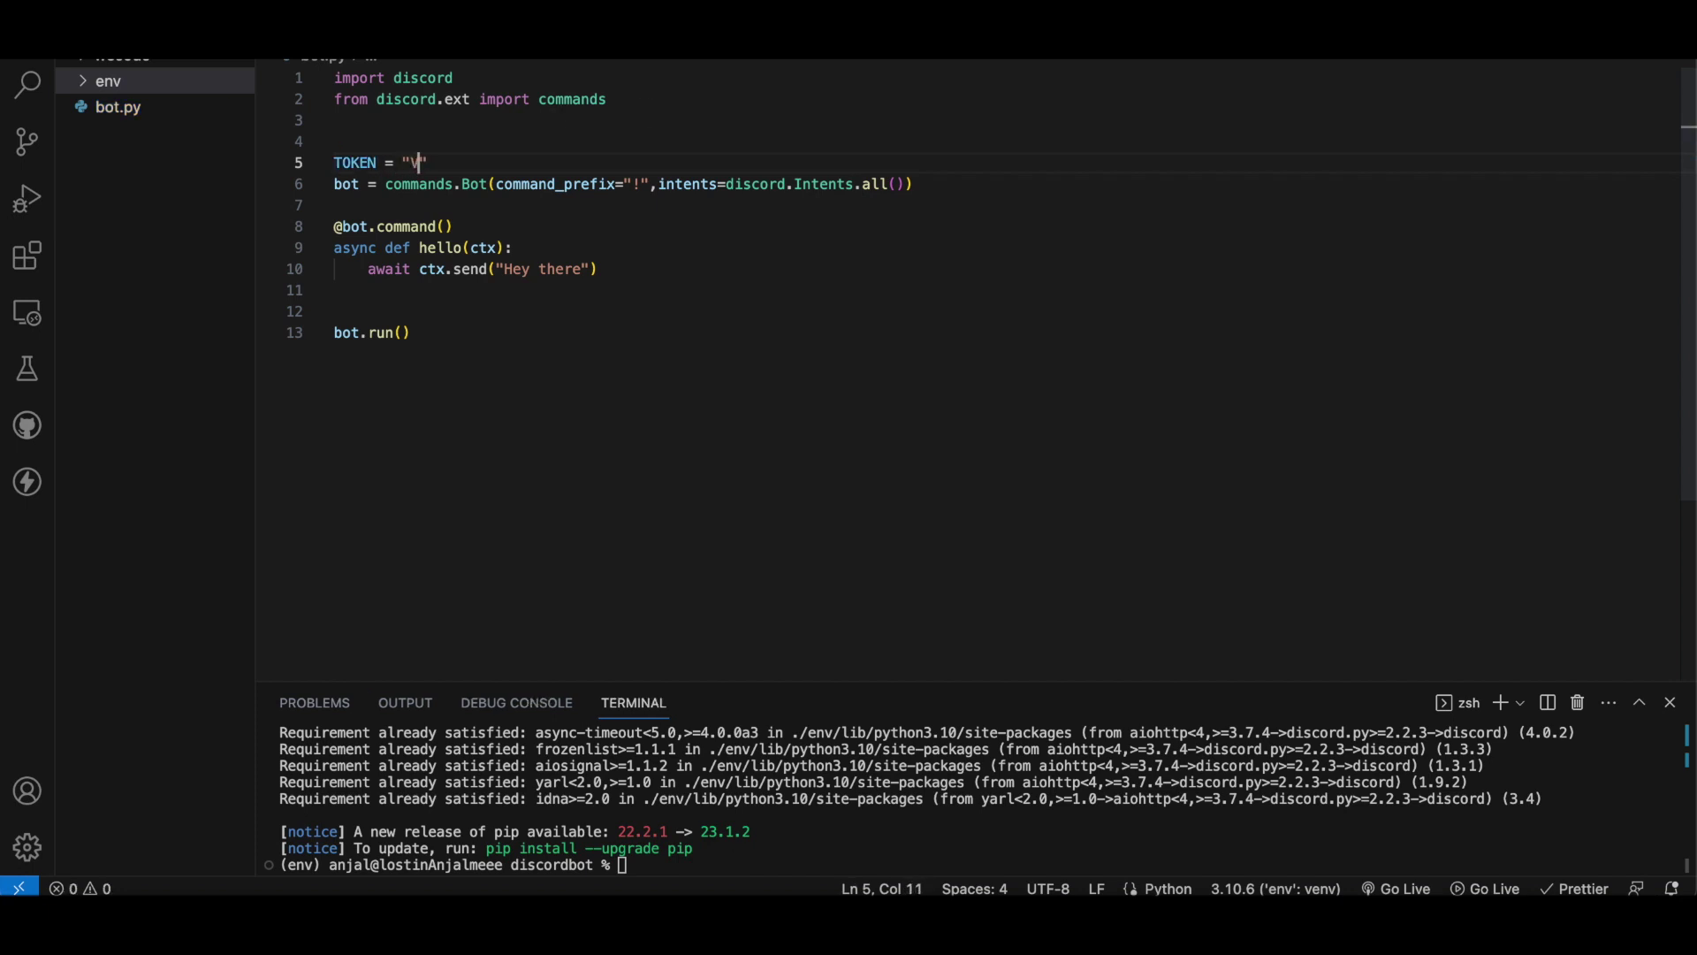
key("BackSpace")
key("super+b")
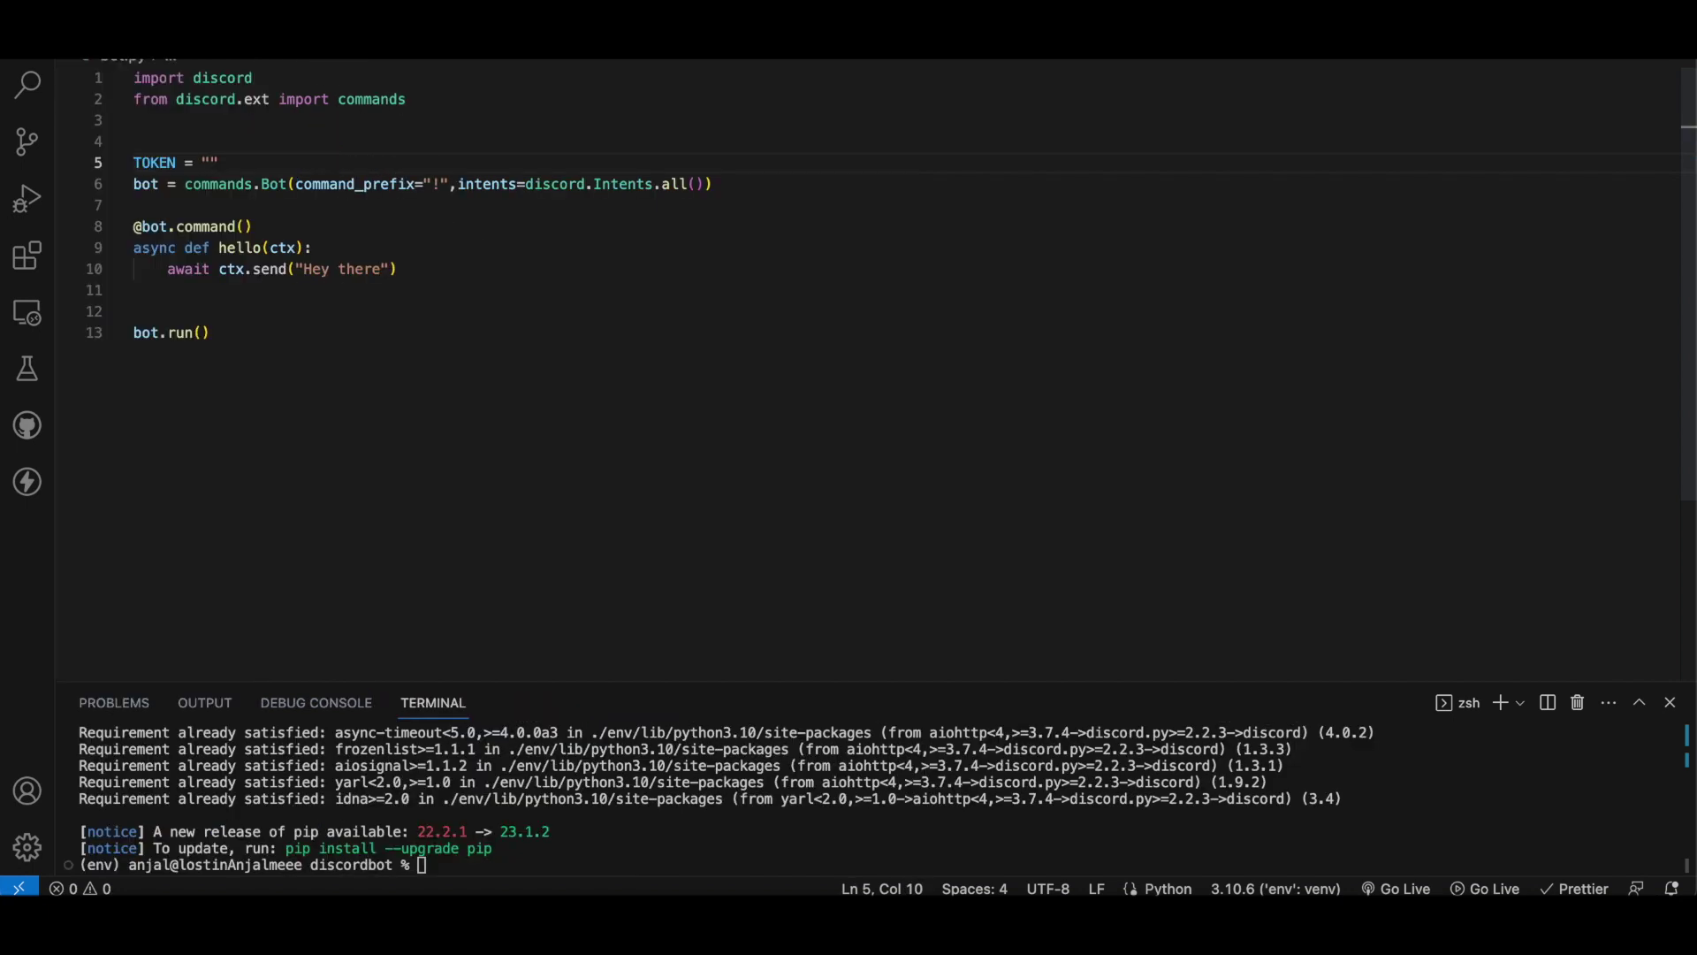
key("super+v")
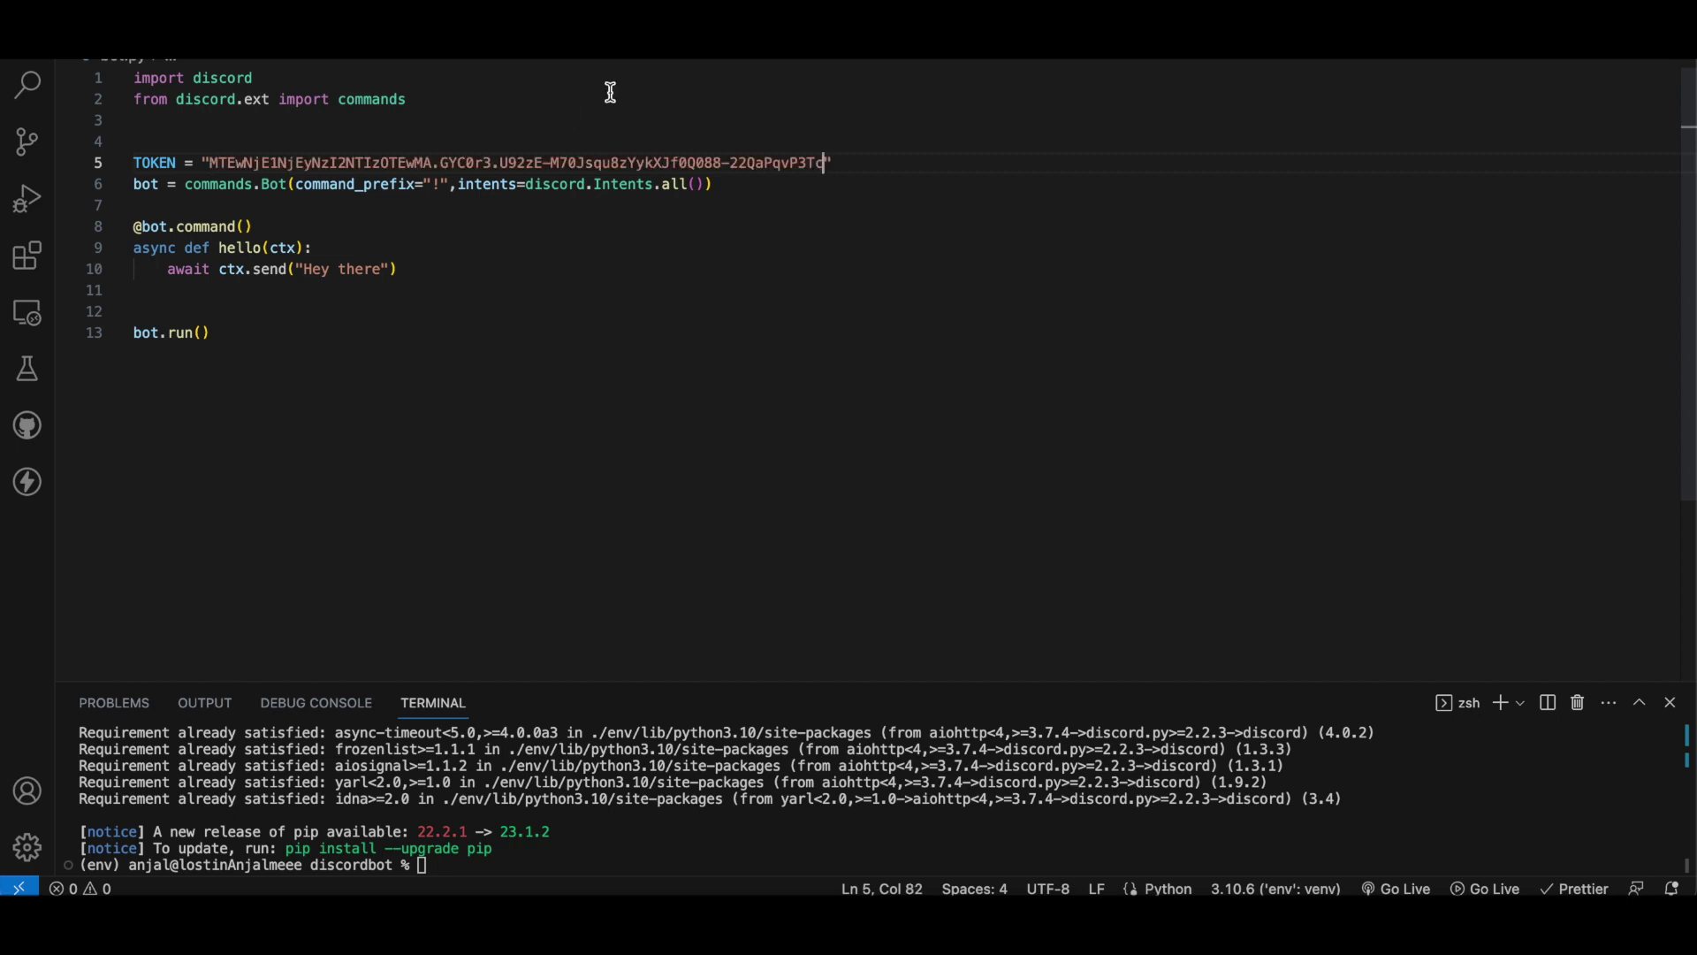
- Pass TOKEN to bot.run(TOKEN) and save bot.py
left_click(888, 143)
left_click(202, 331)
type("TO")
key("Down")
key("Return")
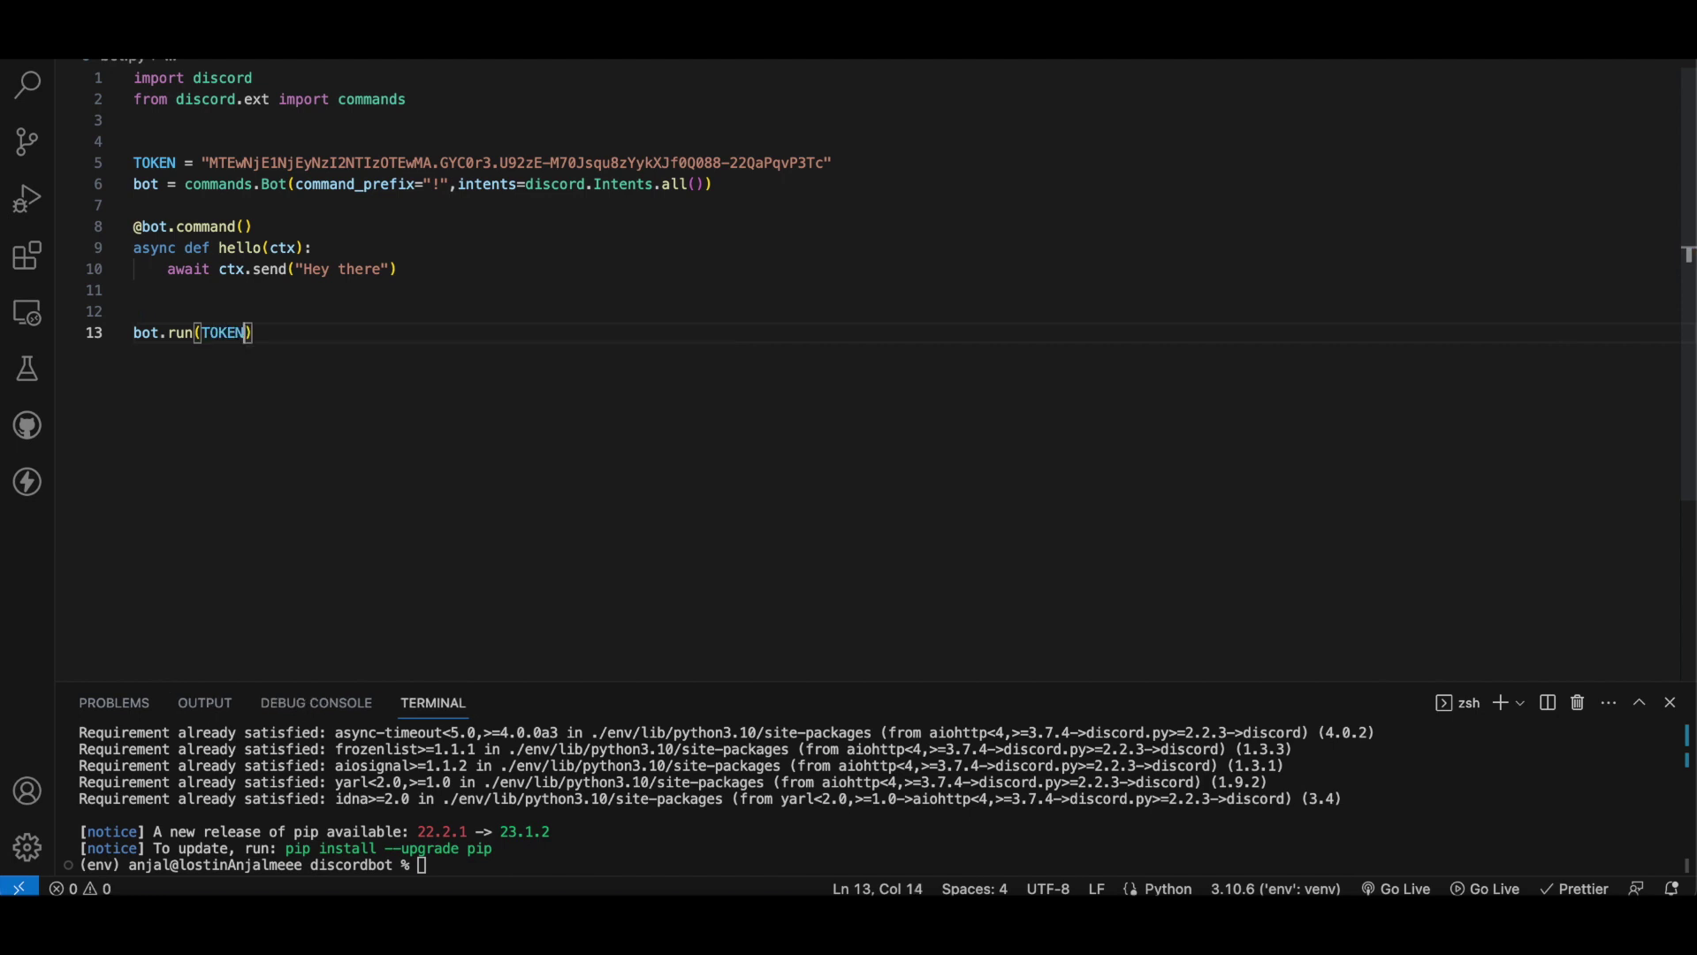
key("super+s")
left_click(440, 234)
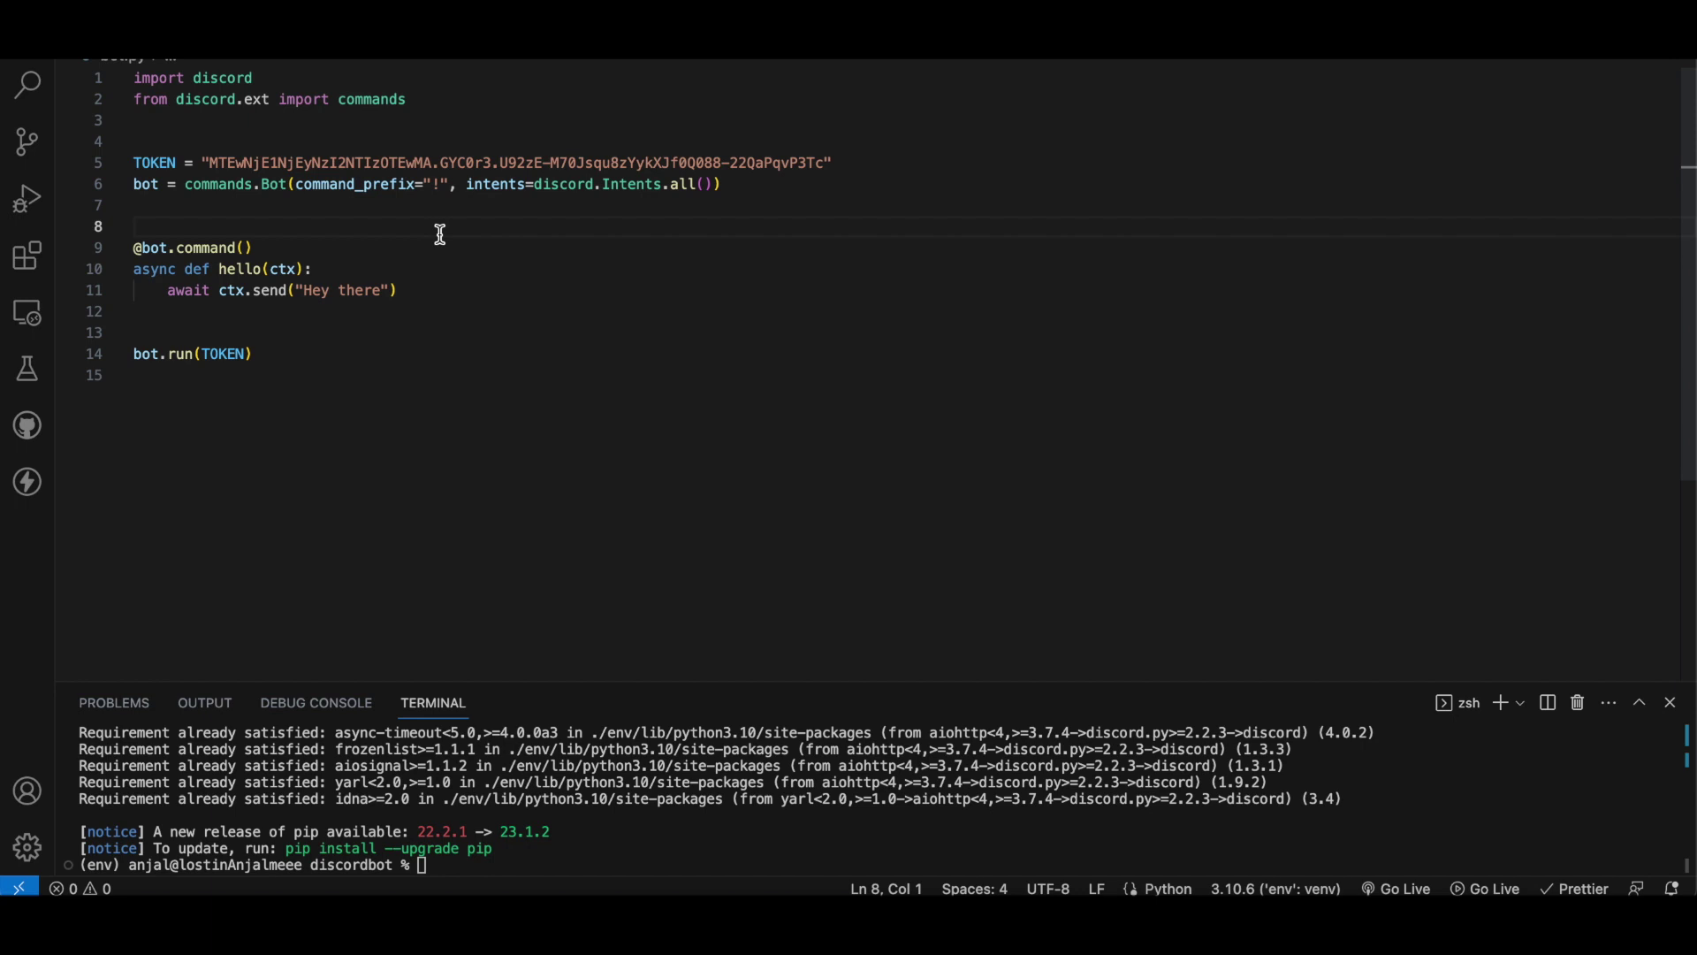
key("Return")
key("Return")
key("Return")
key("Up")
key("Up")
key("Up")
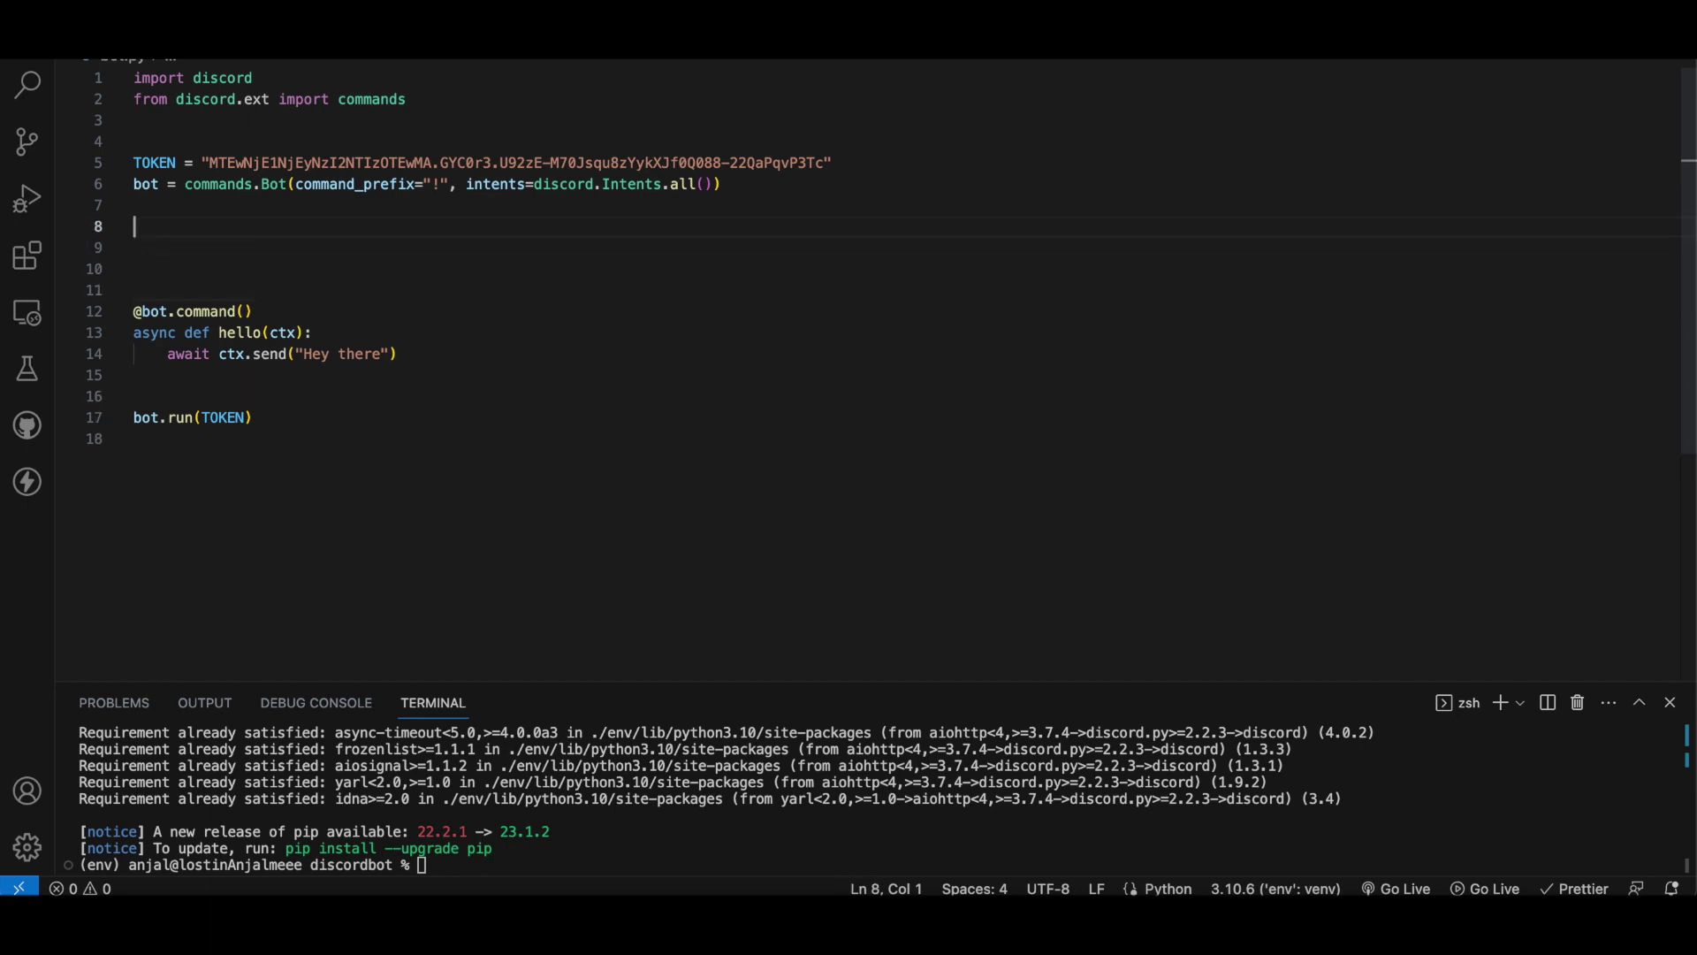
type("@bot.")
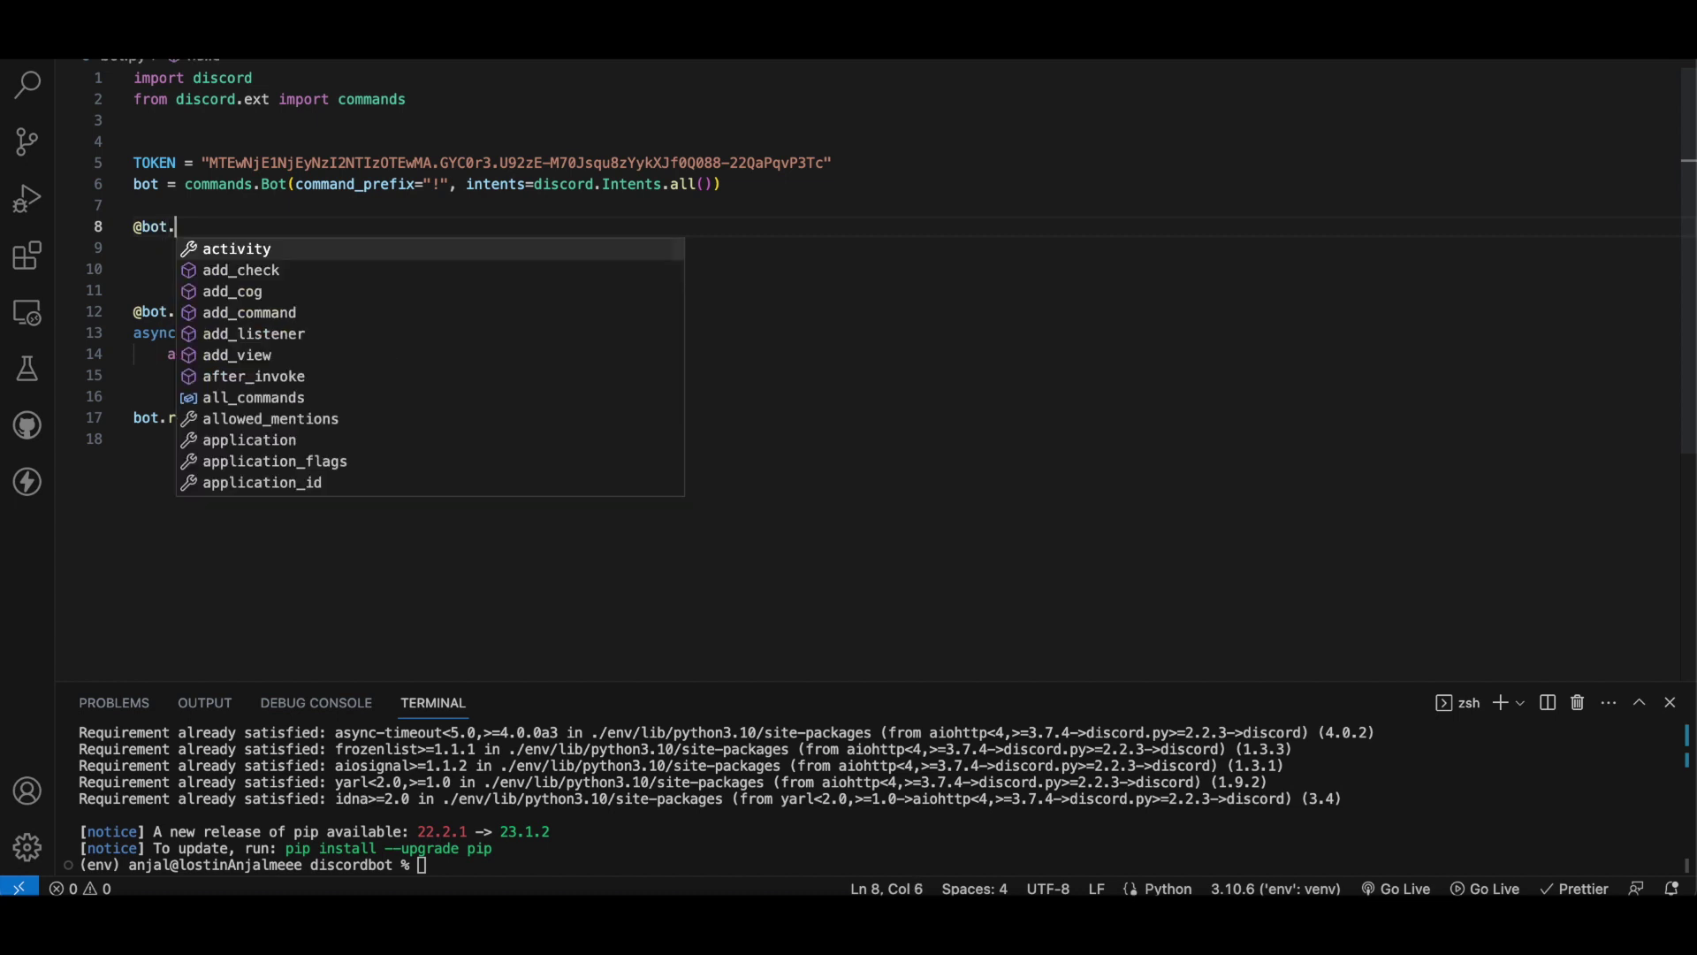
type("even")
key("Tab")
key("Return")
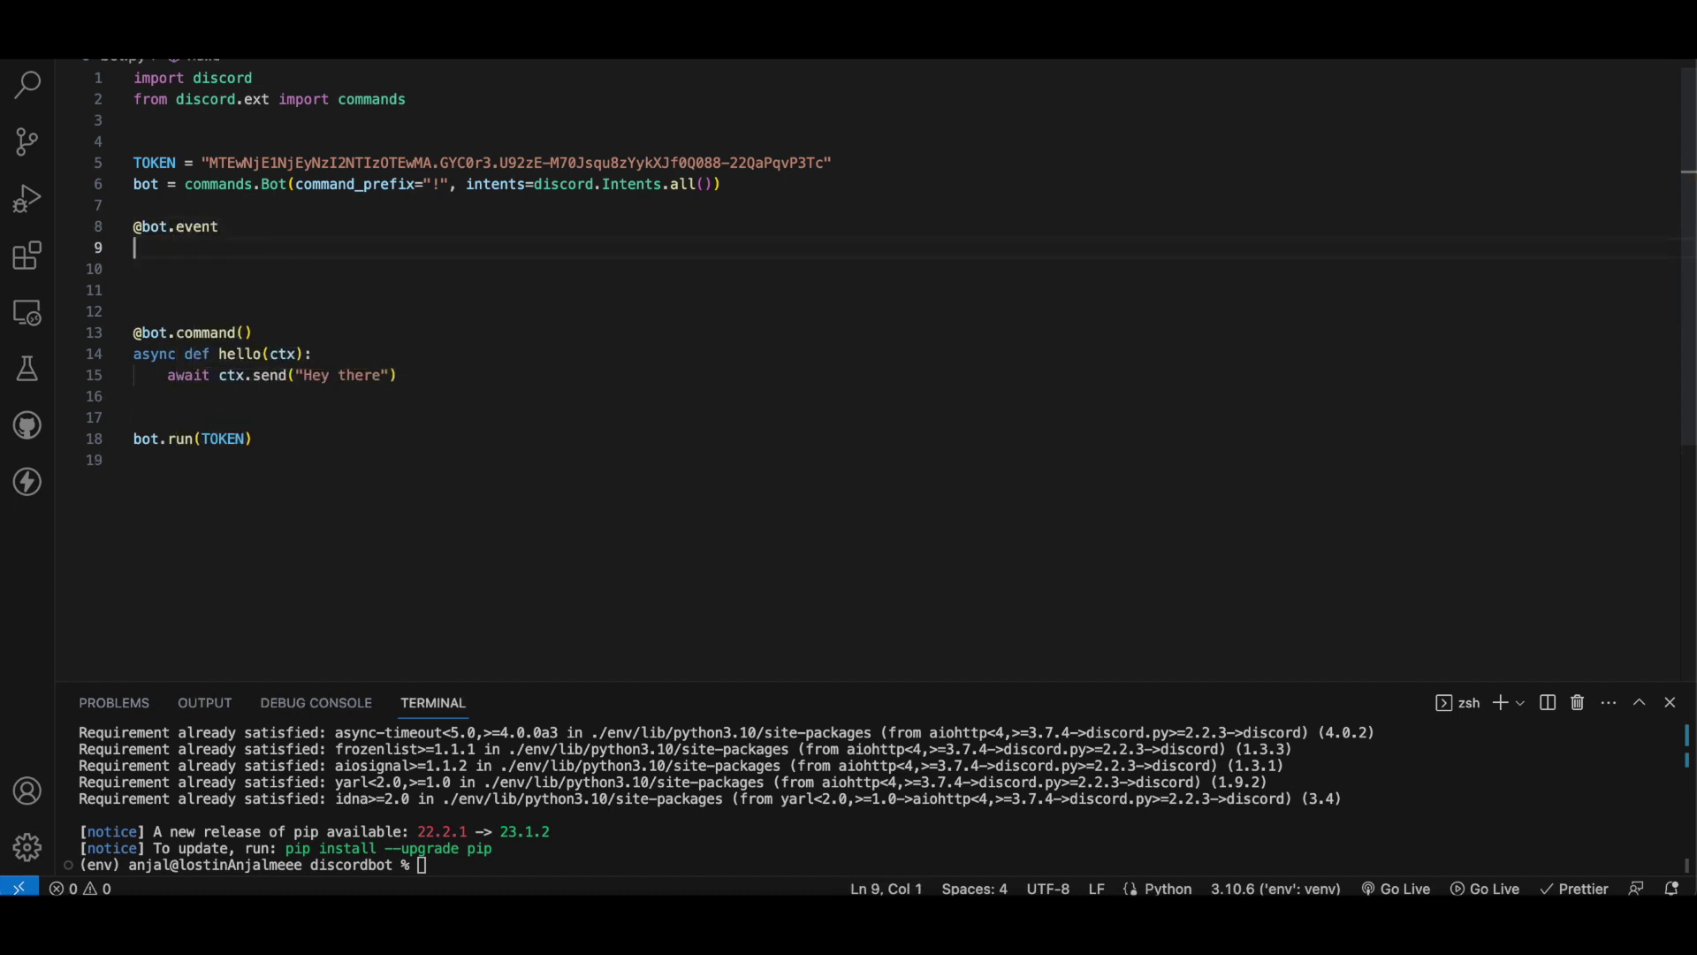
type("de")
key("BackSpace")
key("BackSpace")
type("as")
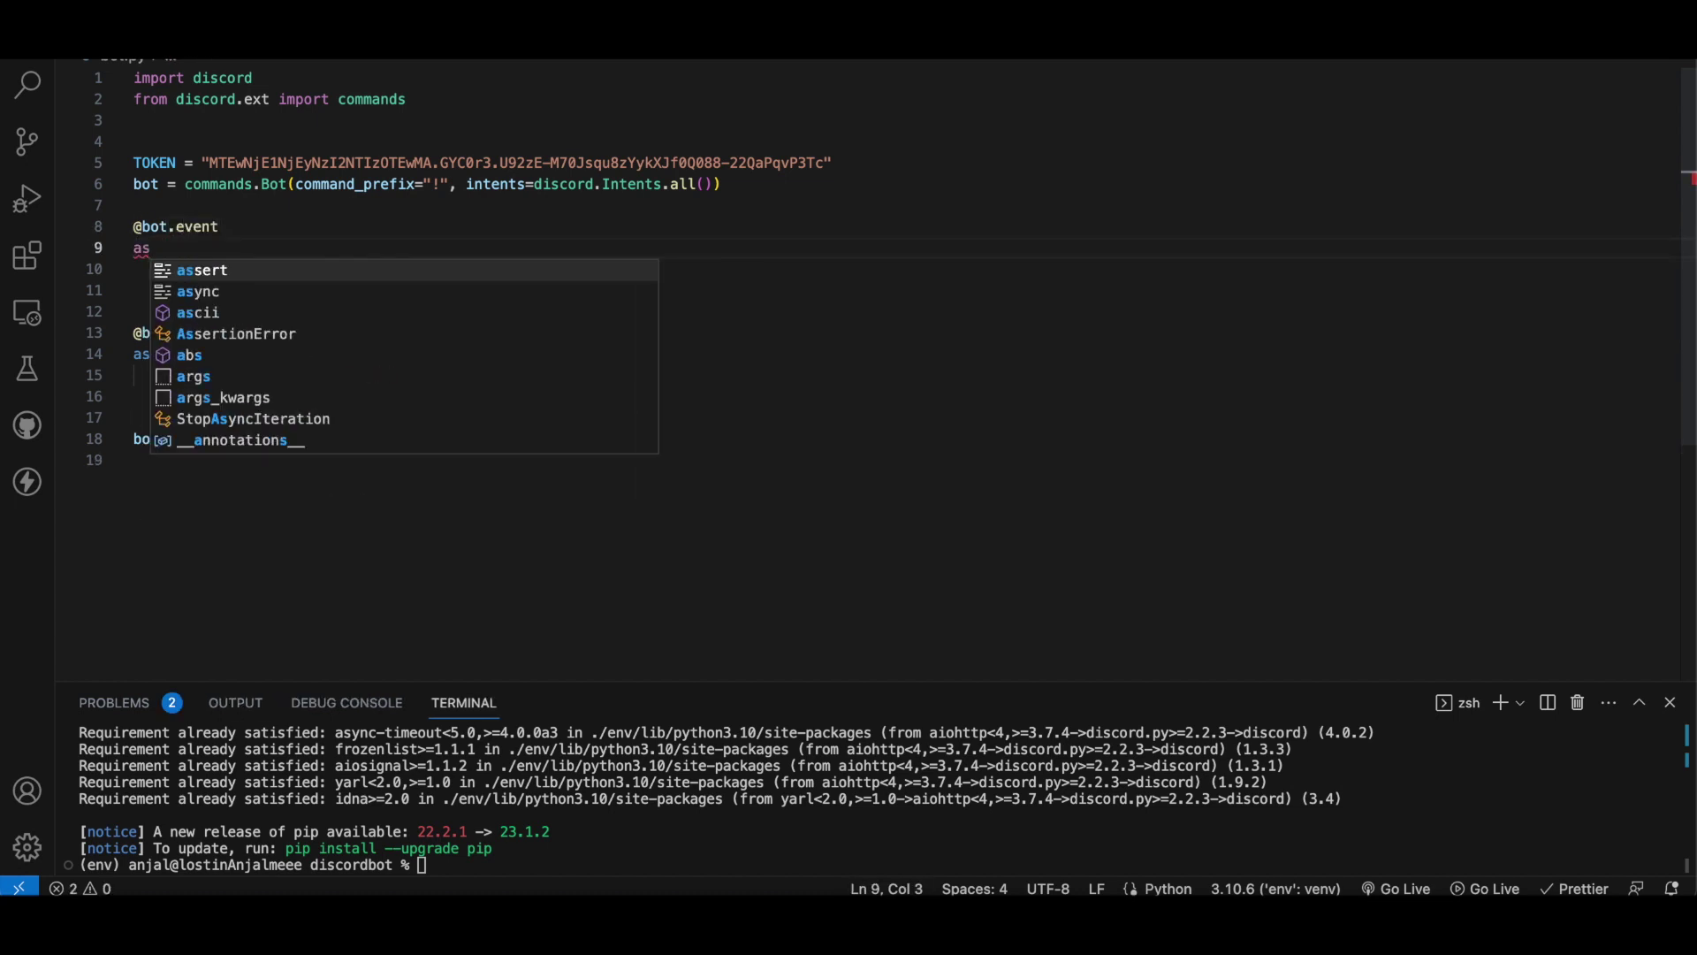
type("ync def ")
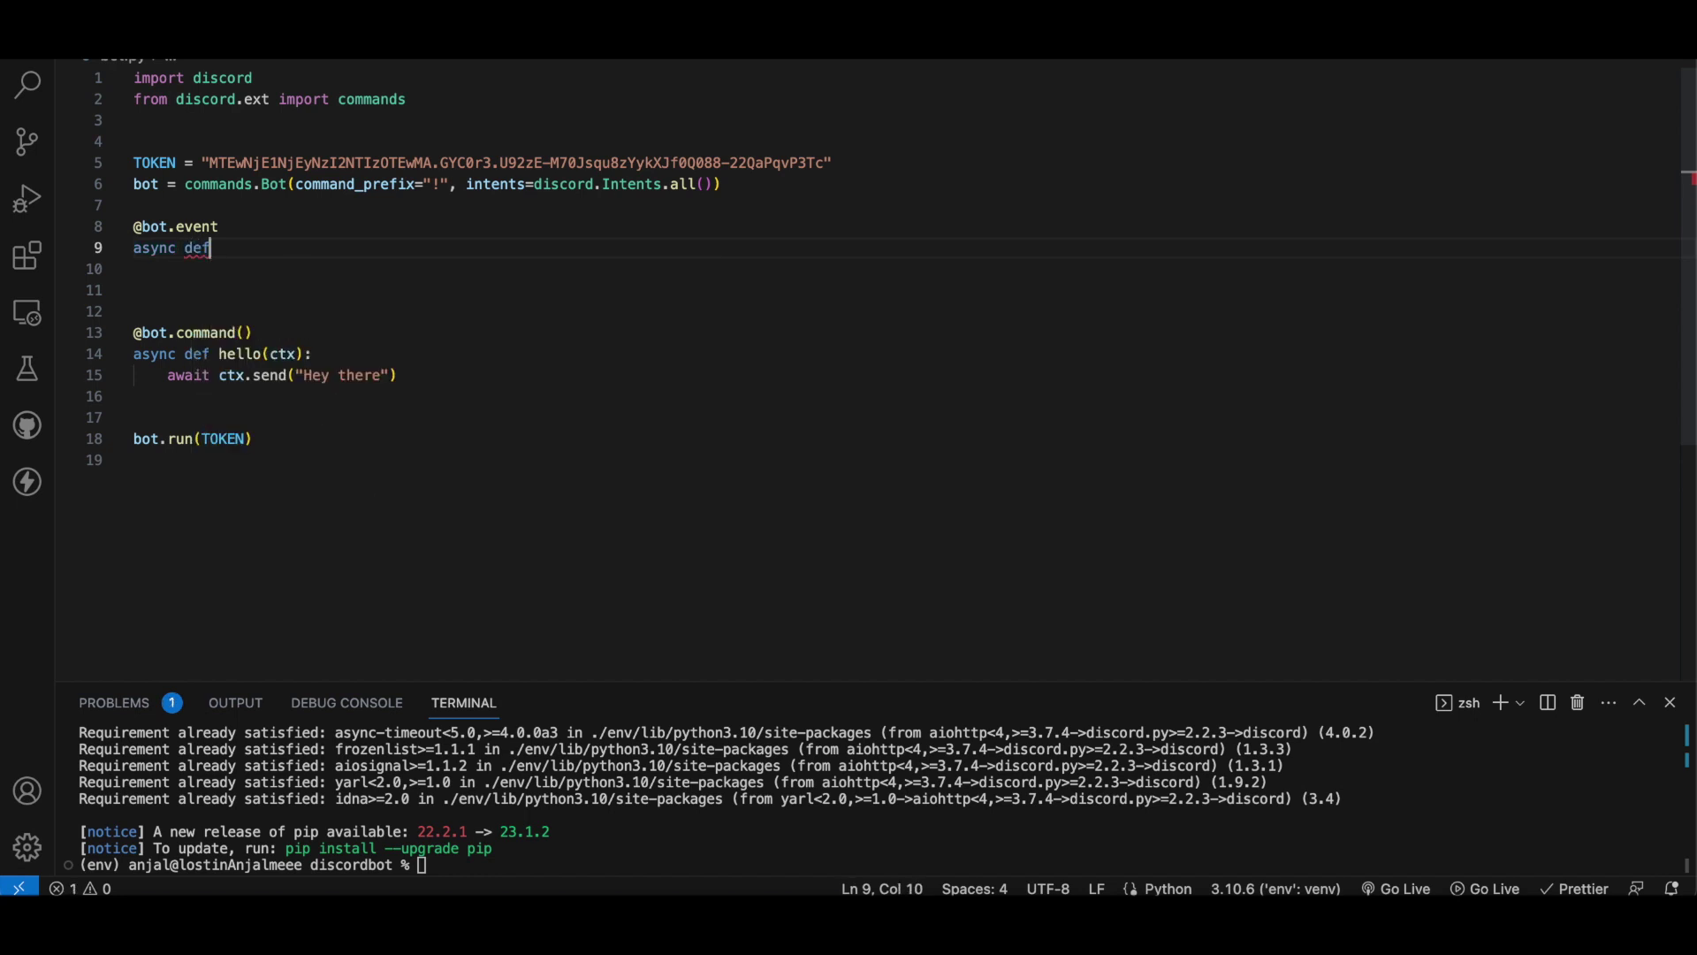
type("on")
type("_,e")
key("BackSpace")
type("message(")
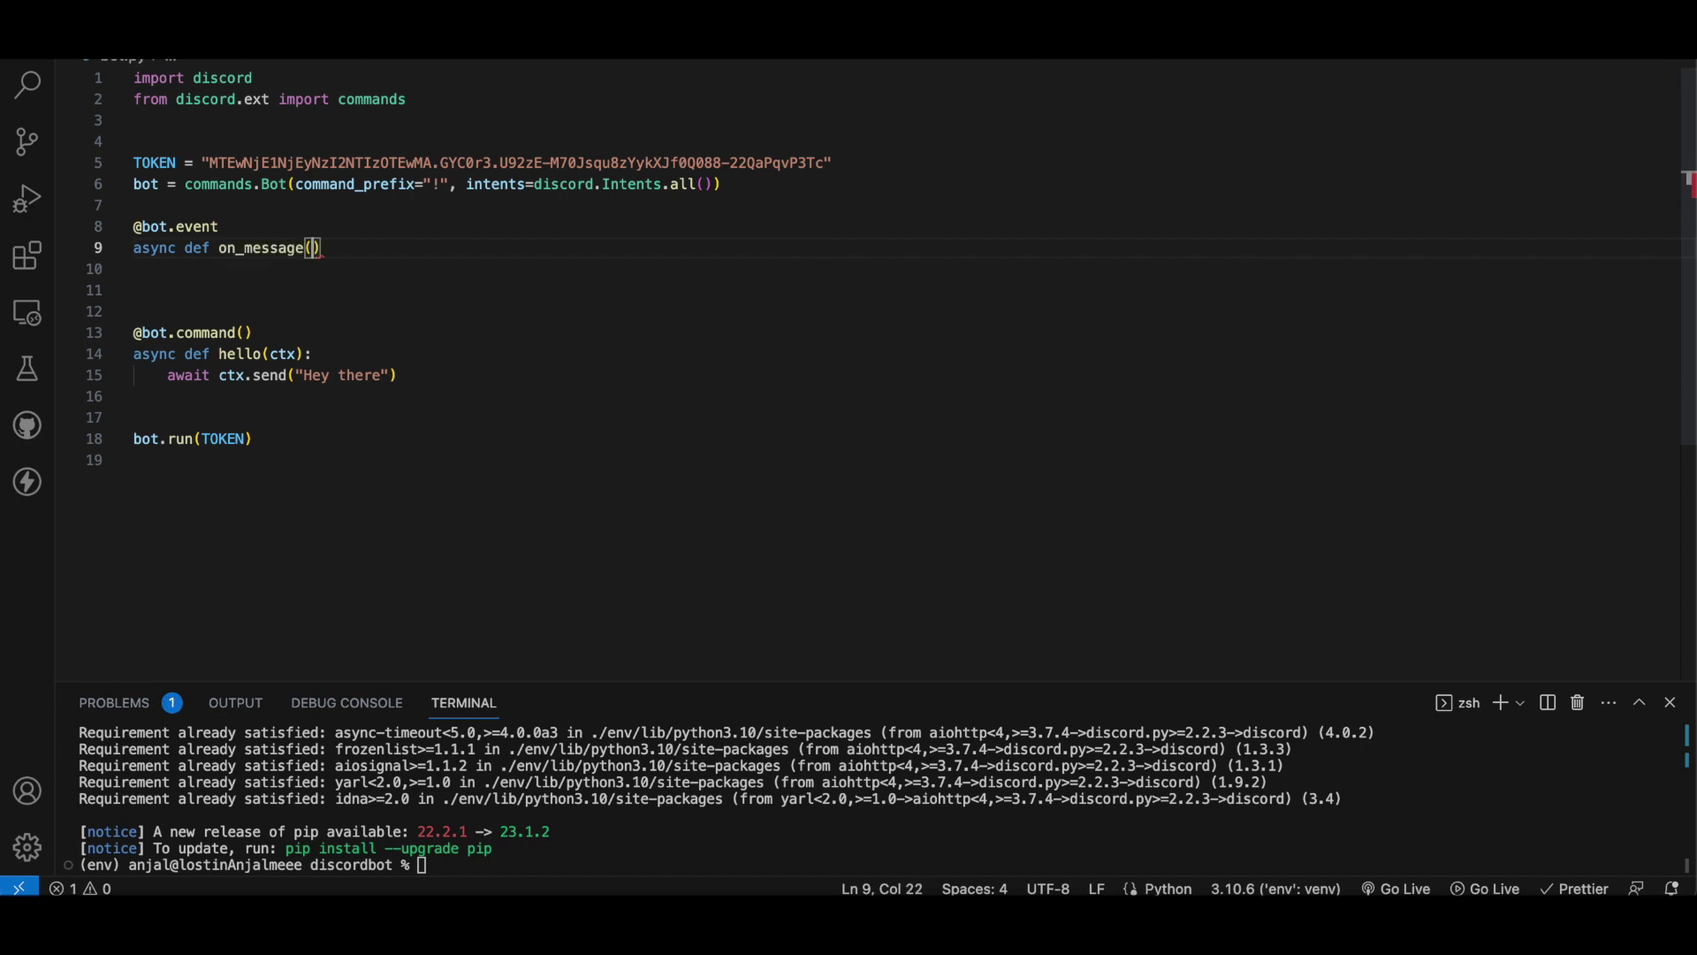
type("mess")
type("age")
key("Right")
type(":")
key("Return")
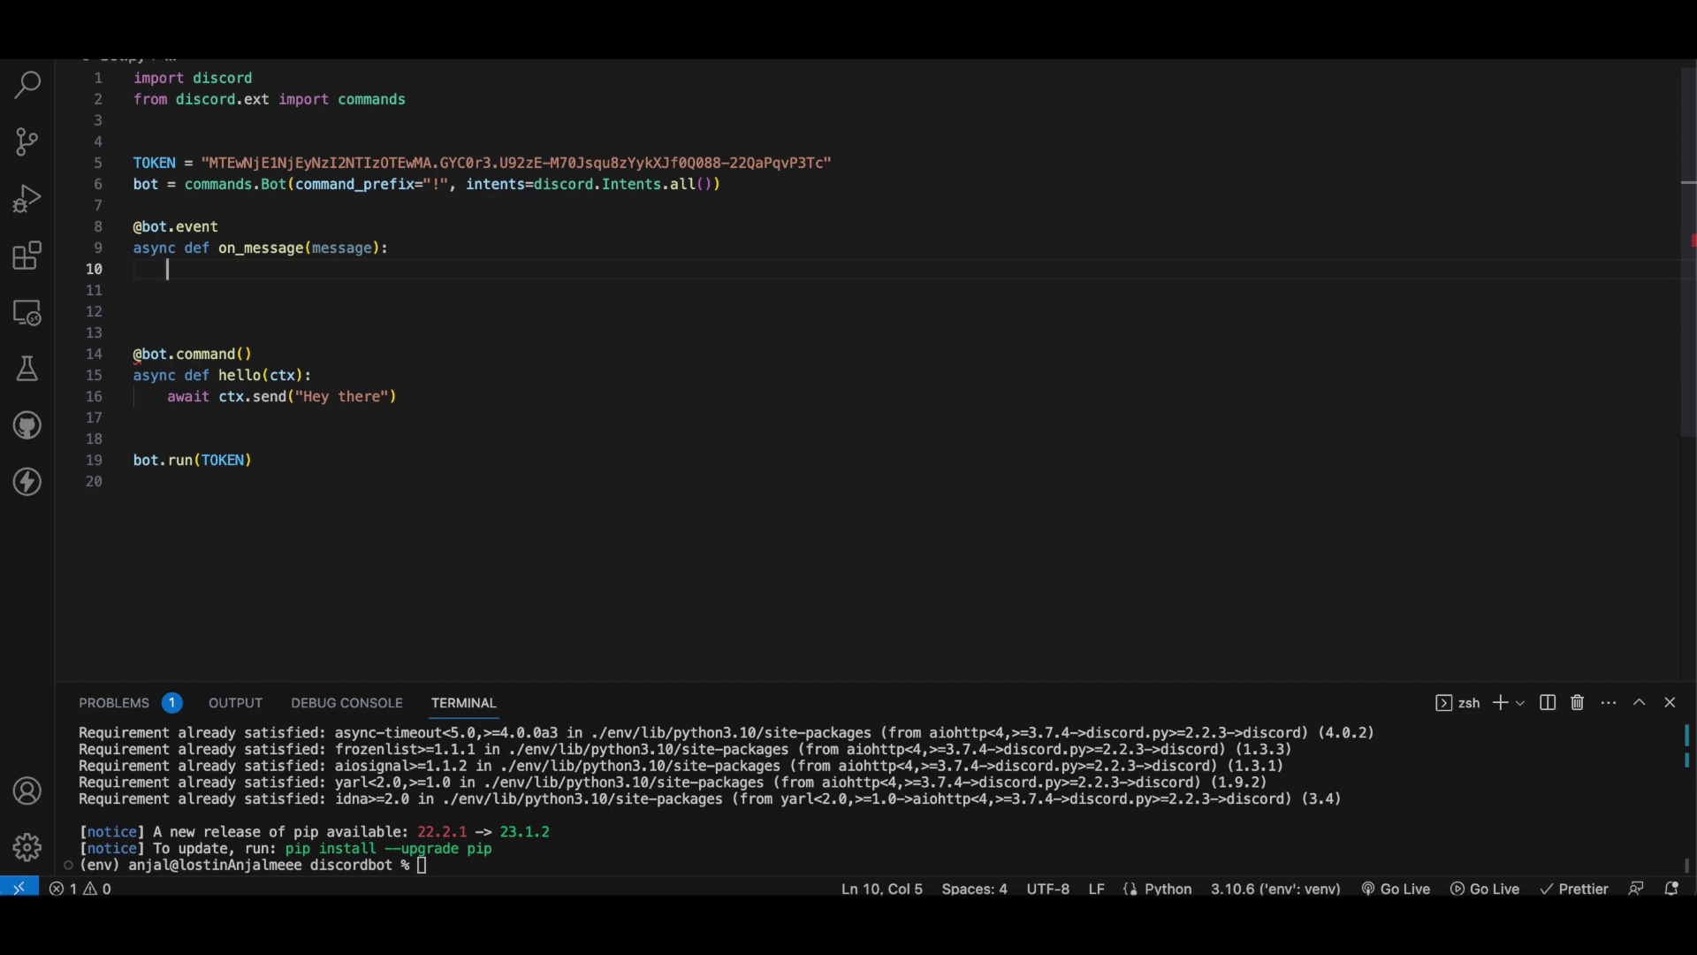
type("if")
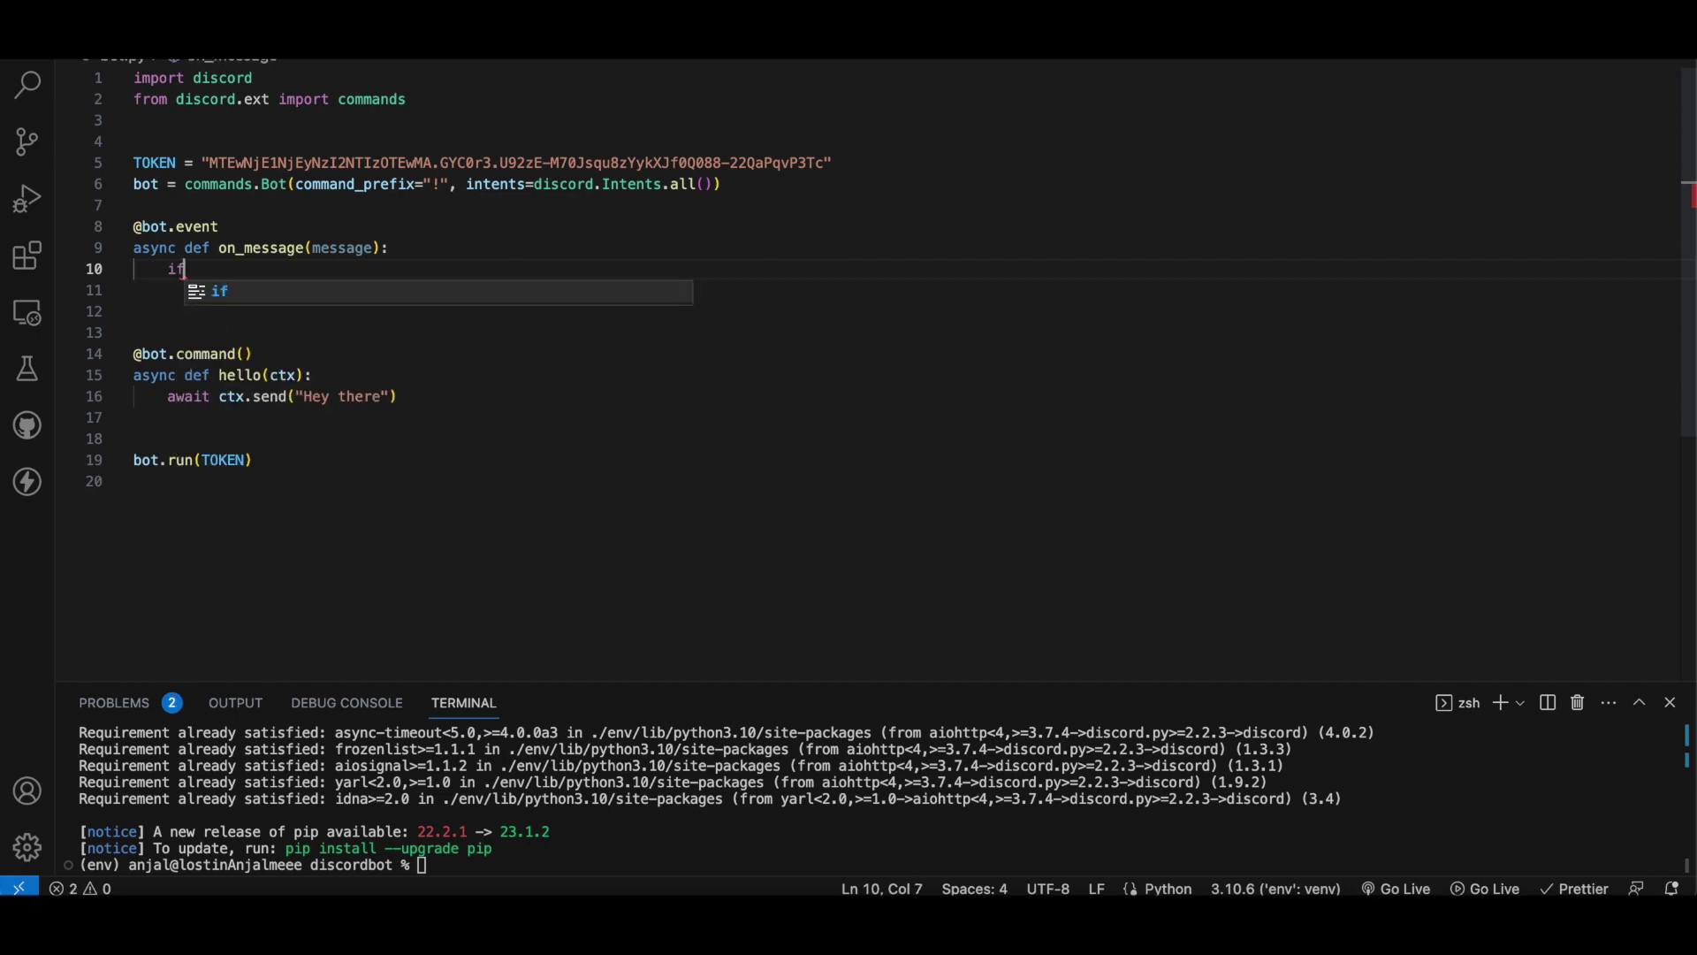
type(" \"")
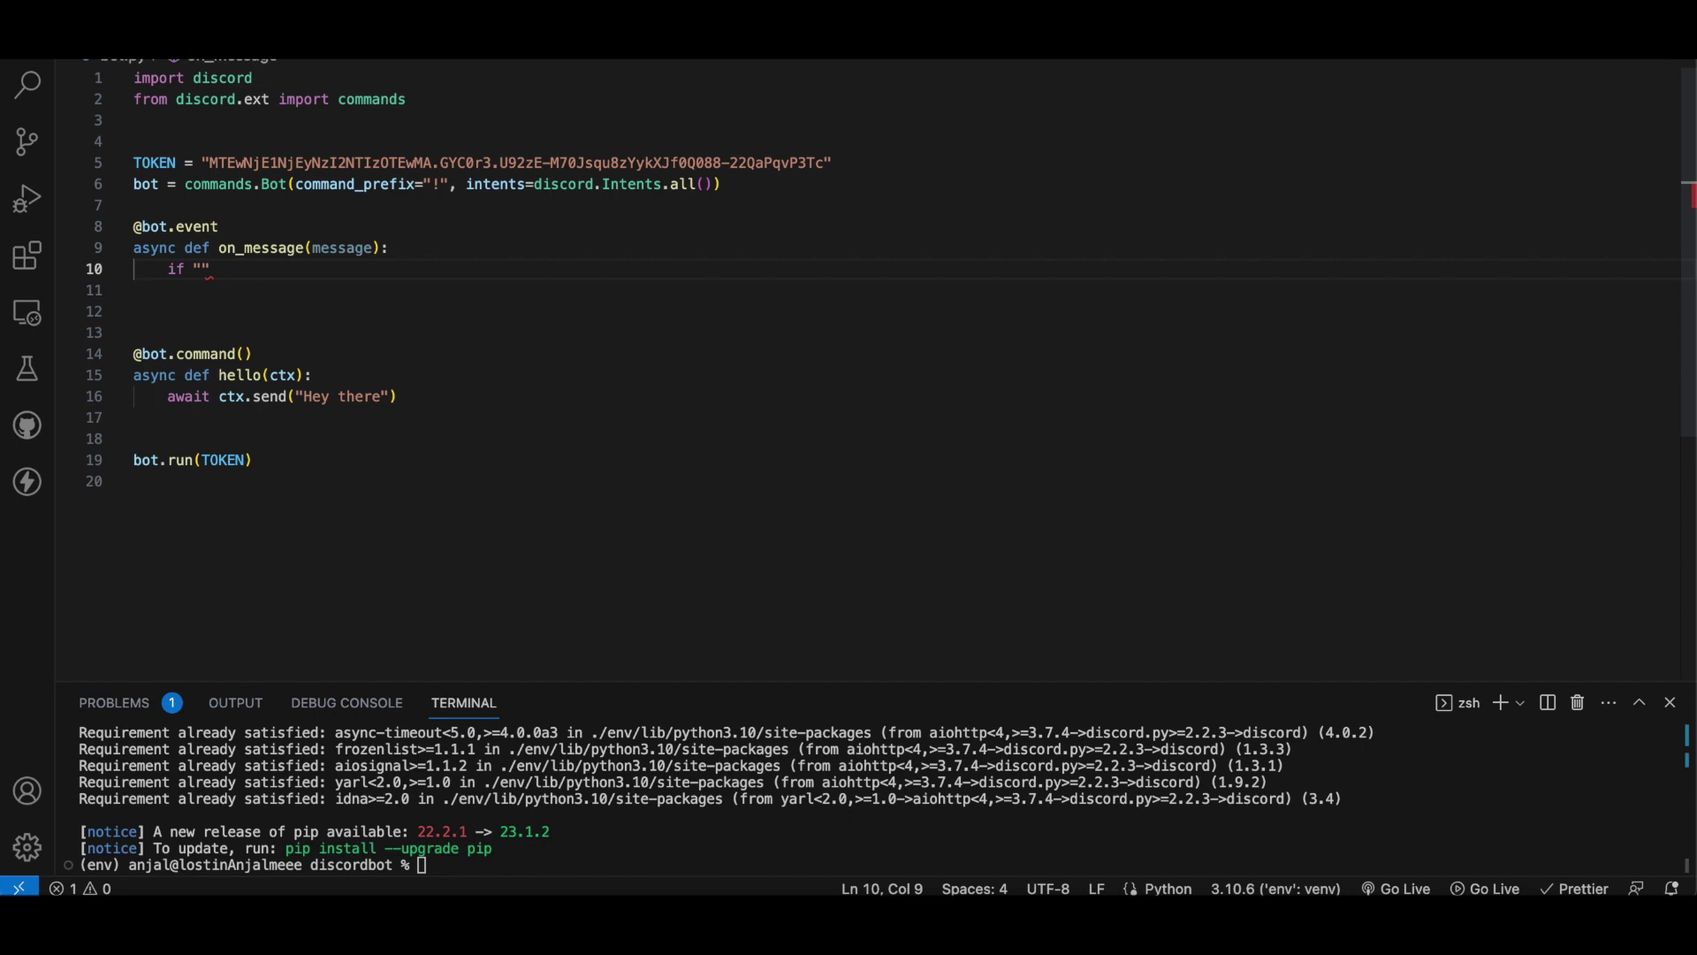
type("rest\" in me")
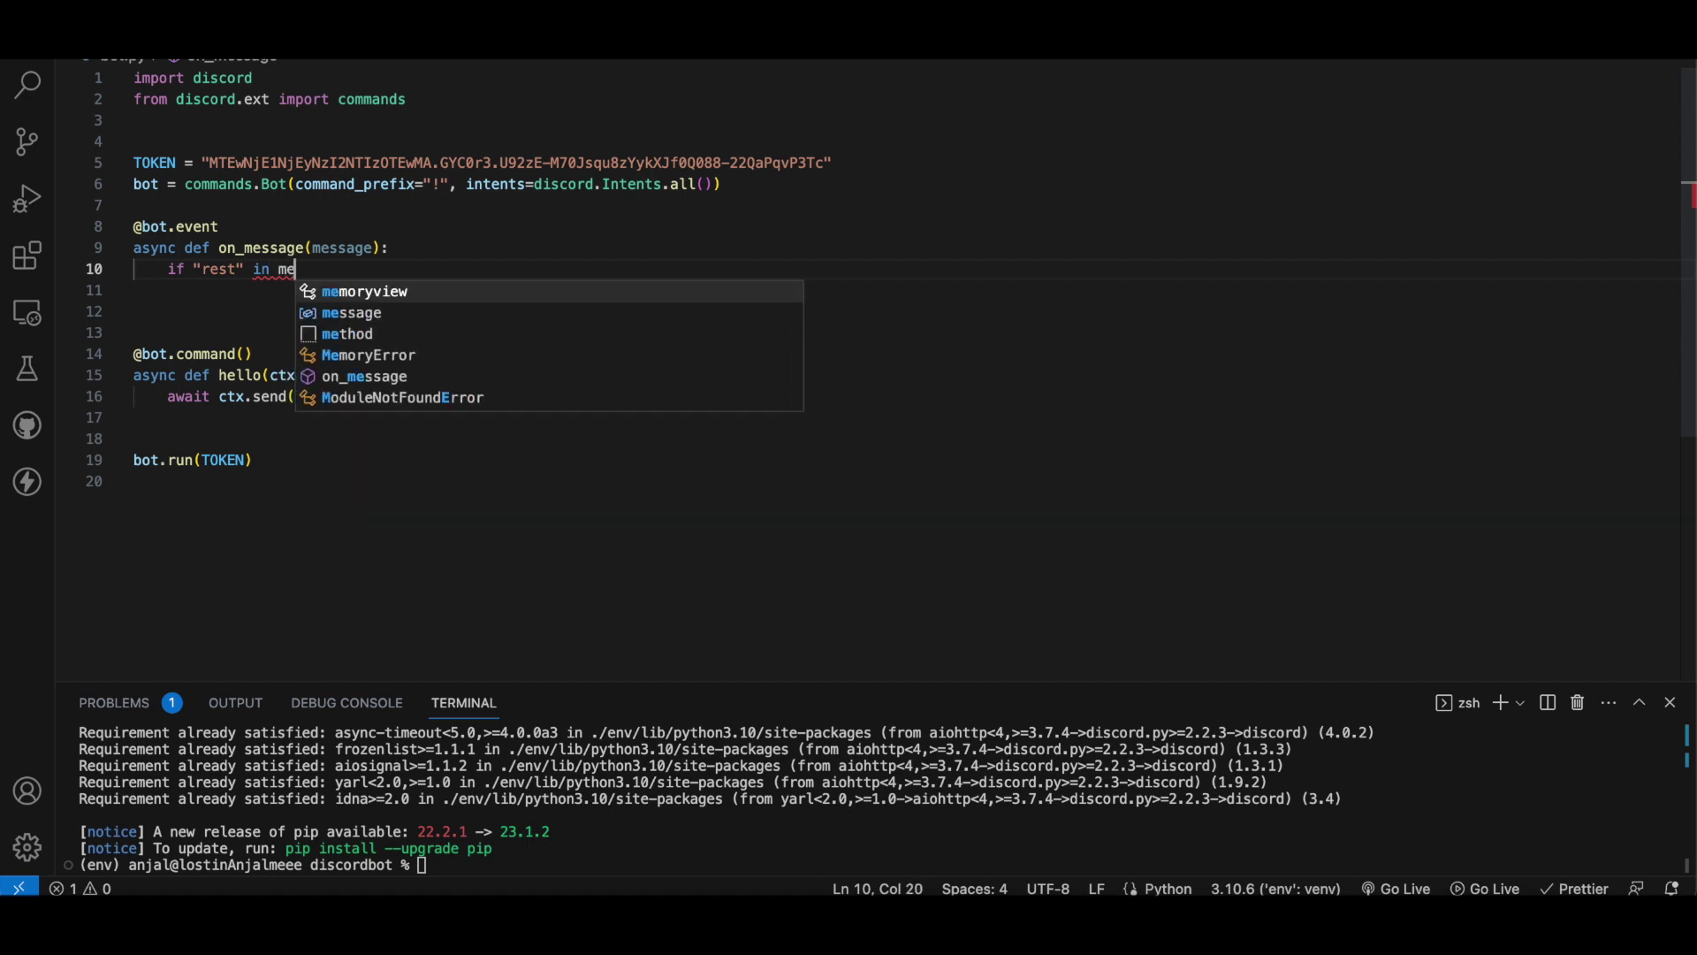
type("ssage.conte")
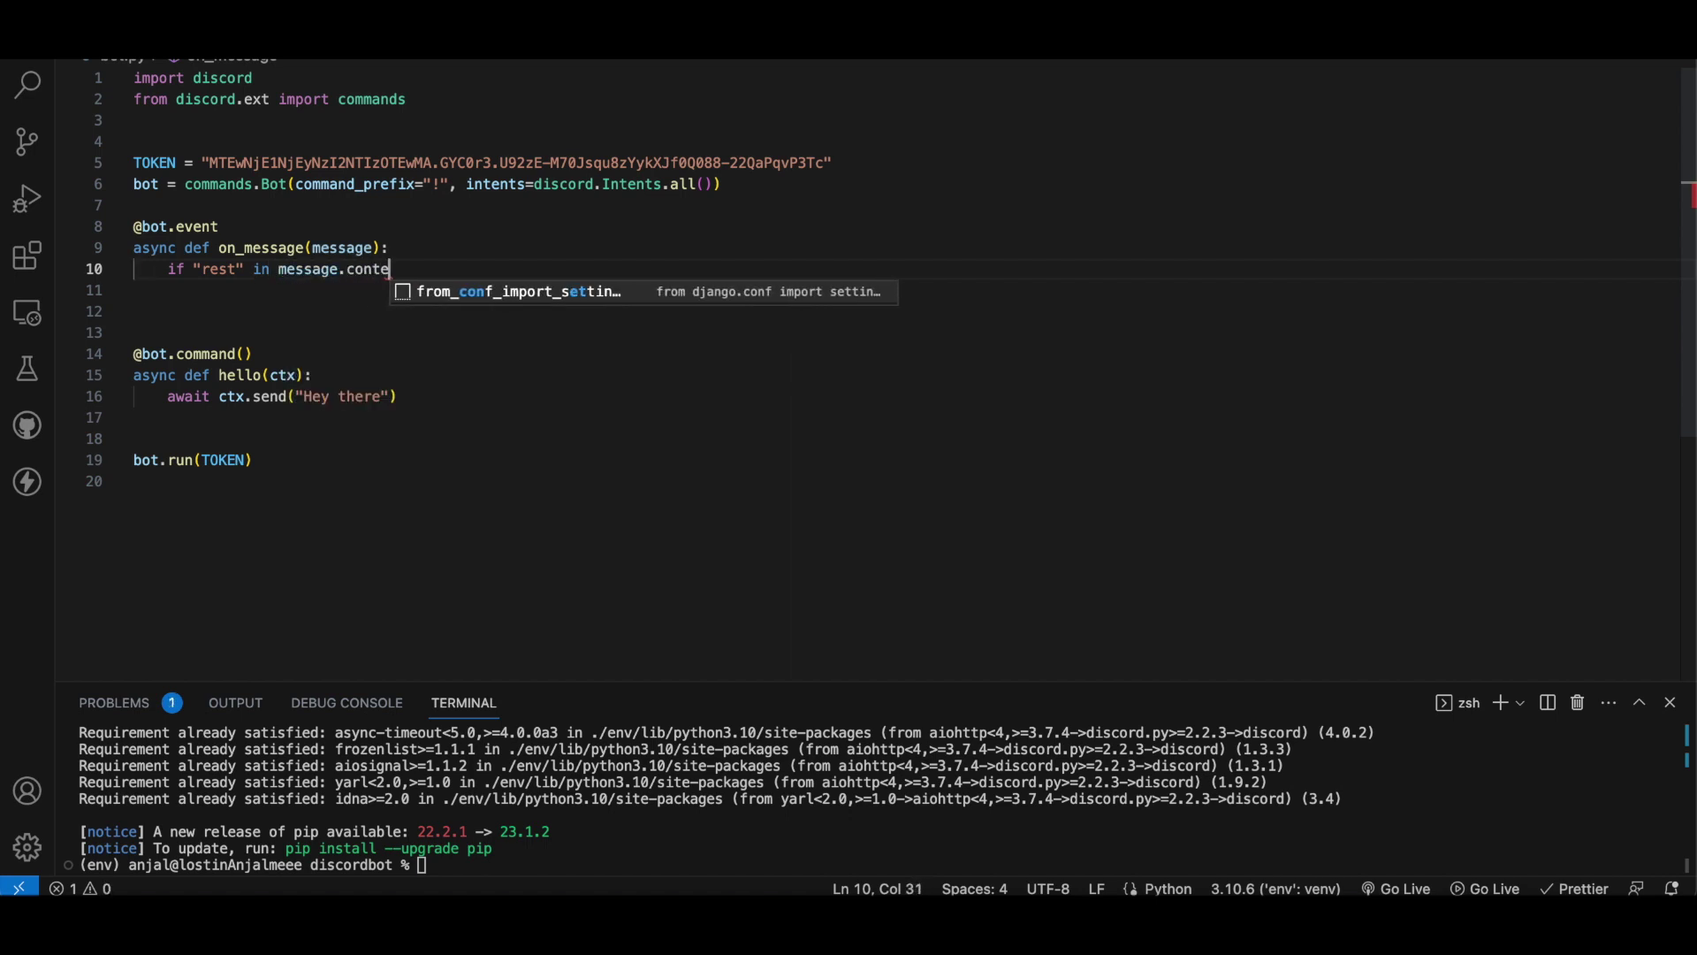
type("nt.lower")
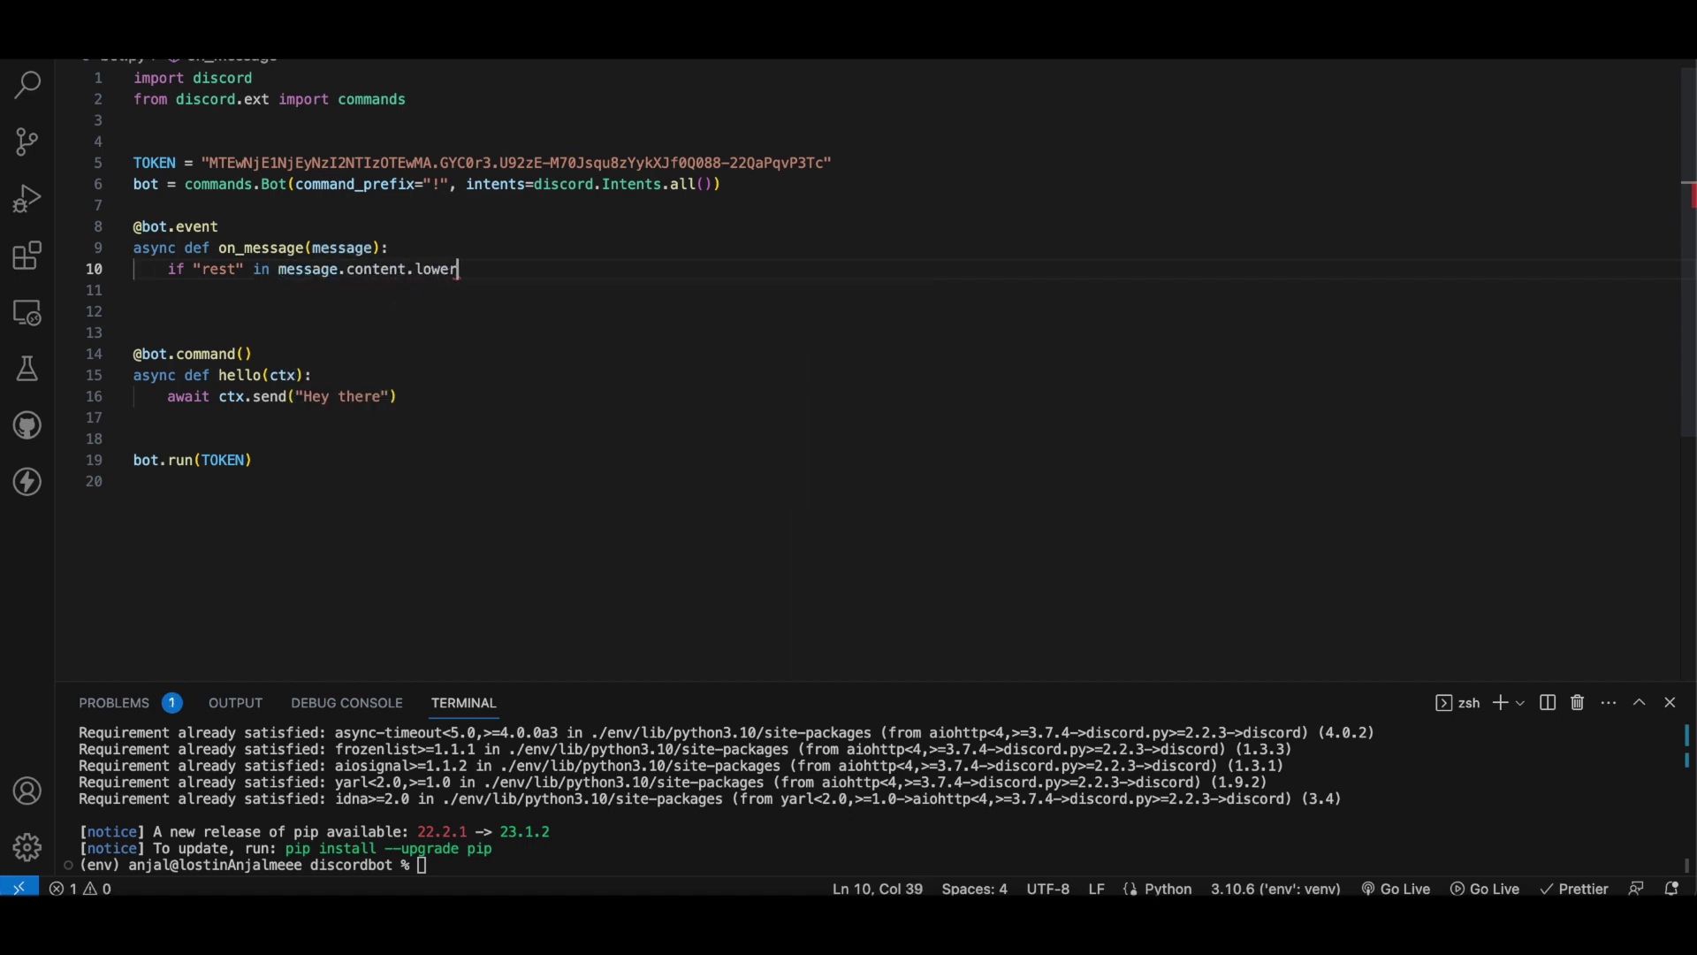
type("(")
- Add if "rest" in message.content.lower(): sending "Sleeping" to message.channel
key("Right")
type(":")
key("Return")
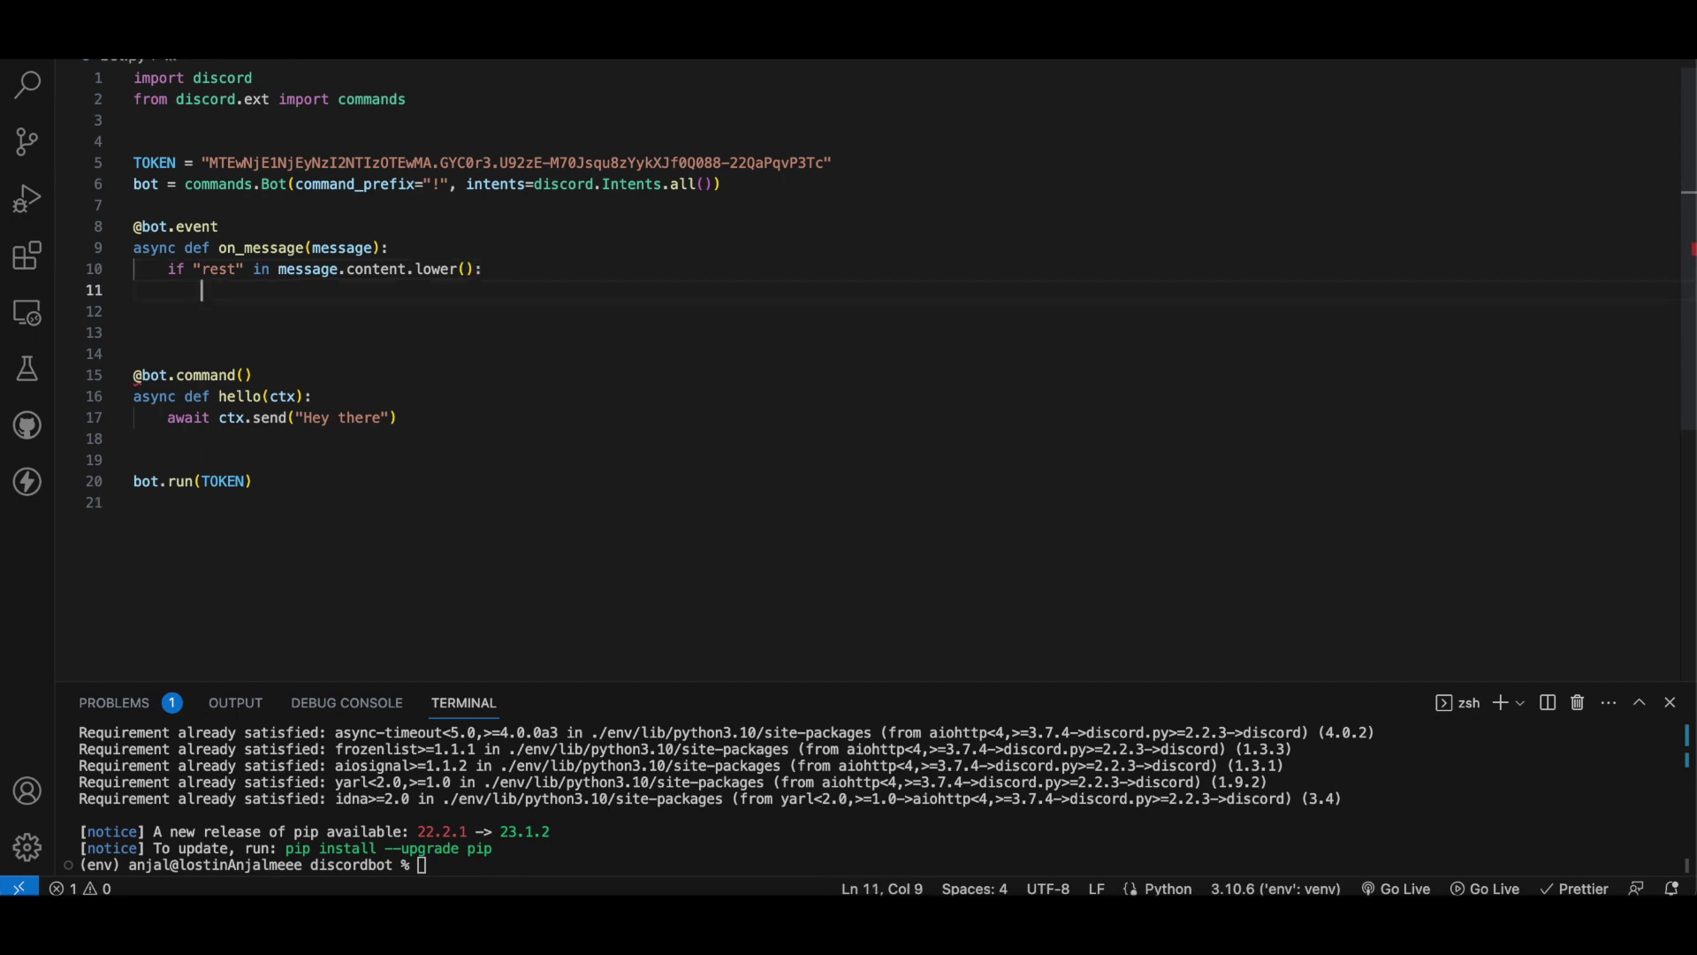
type("message.c")
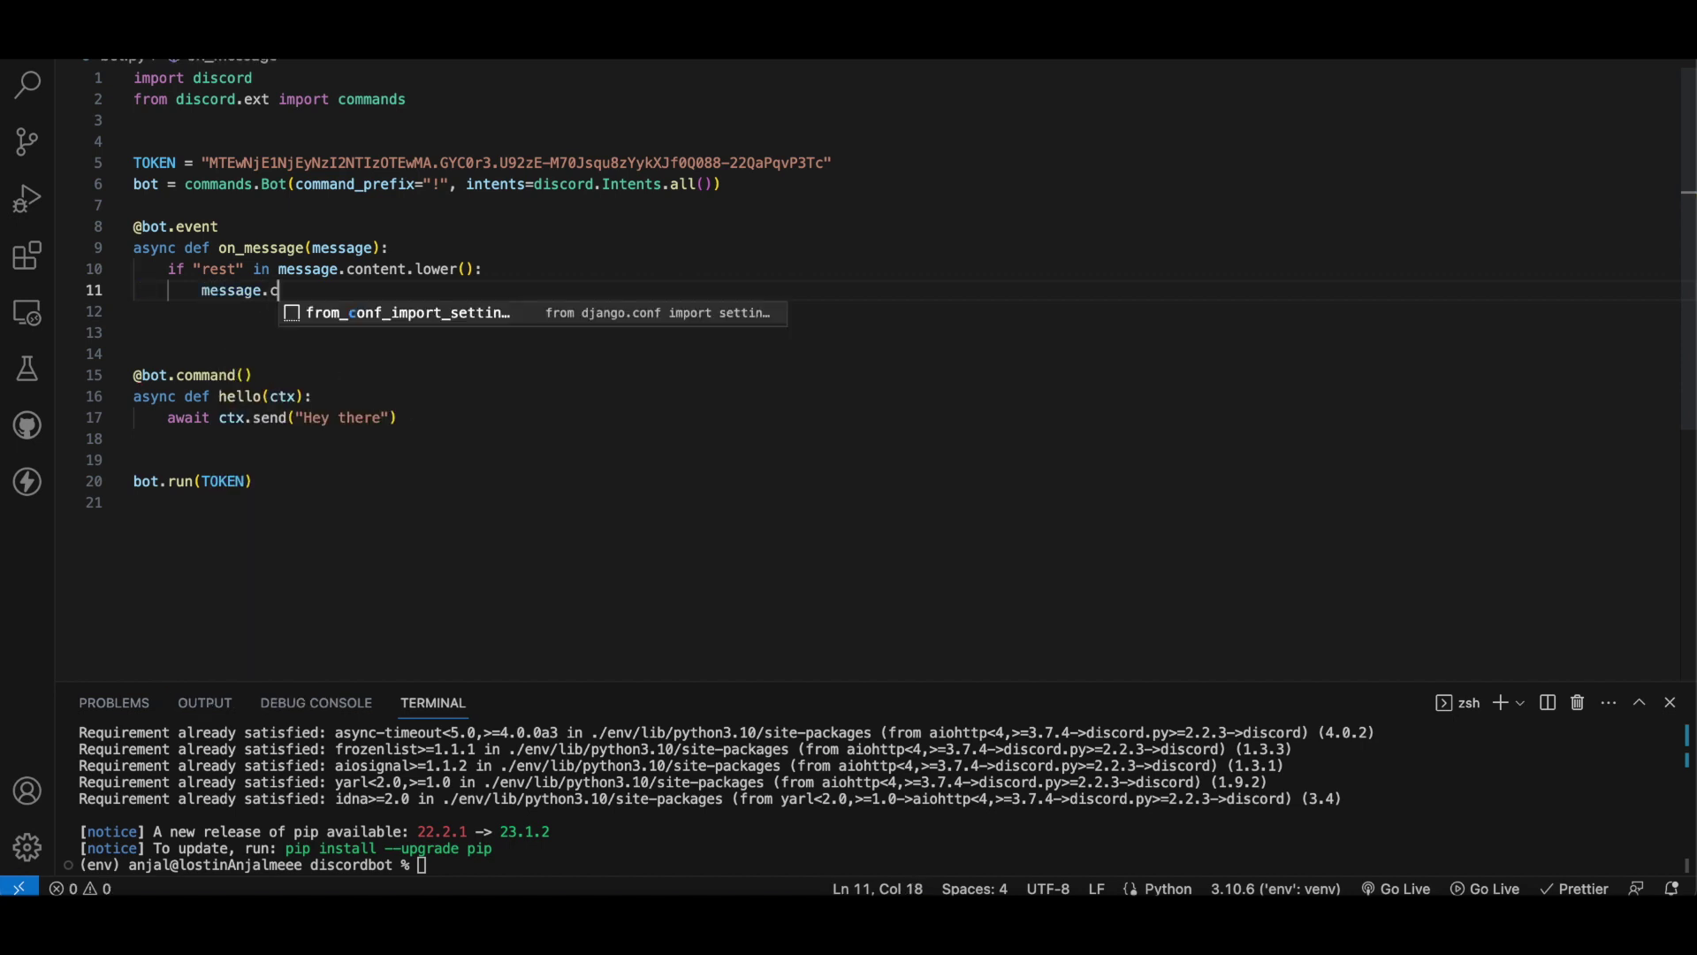
type("hannel")
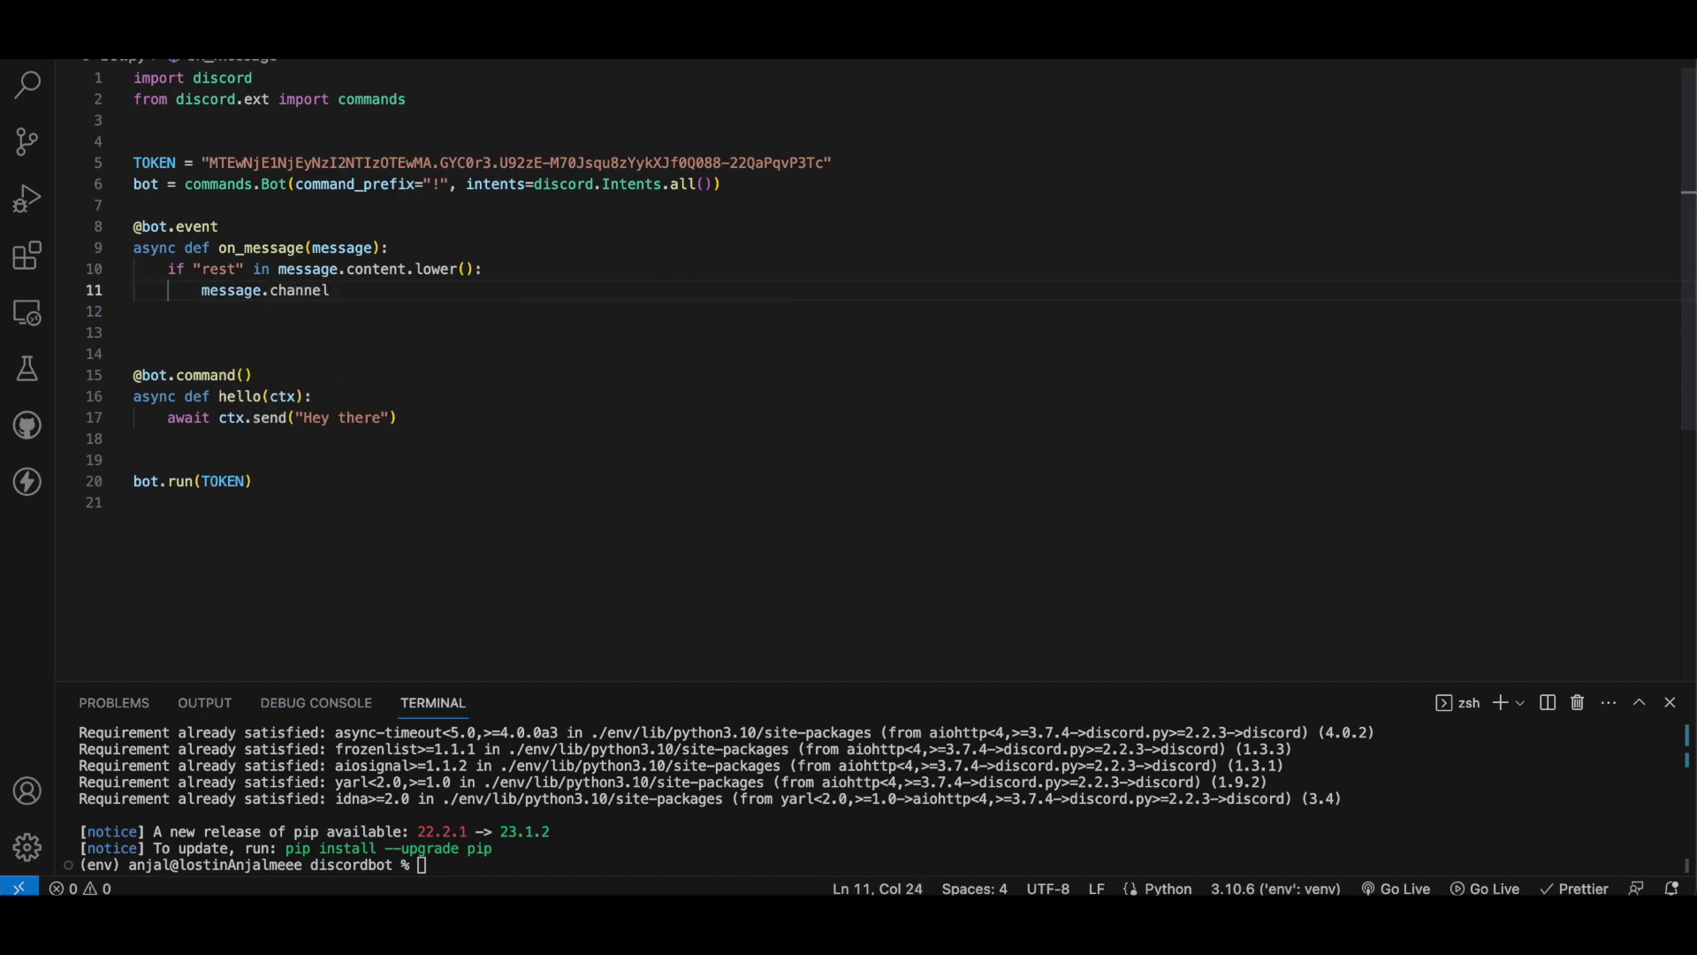
type(".send(")
type("\"Sl")
type("eepi")
type("ng")
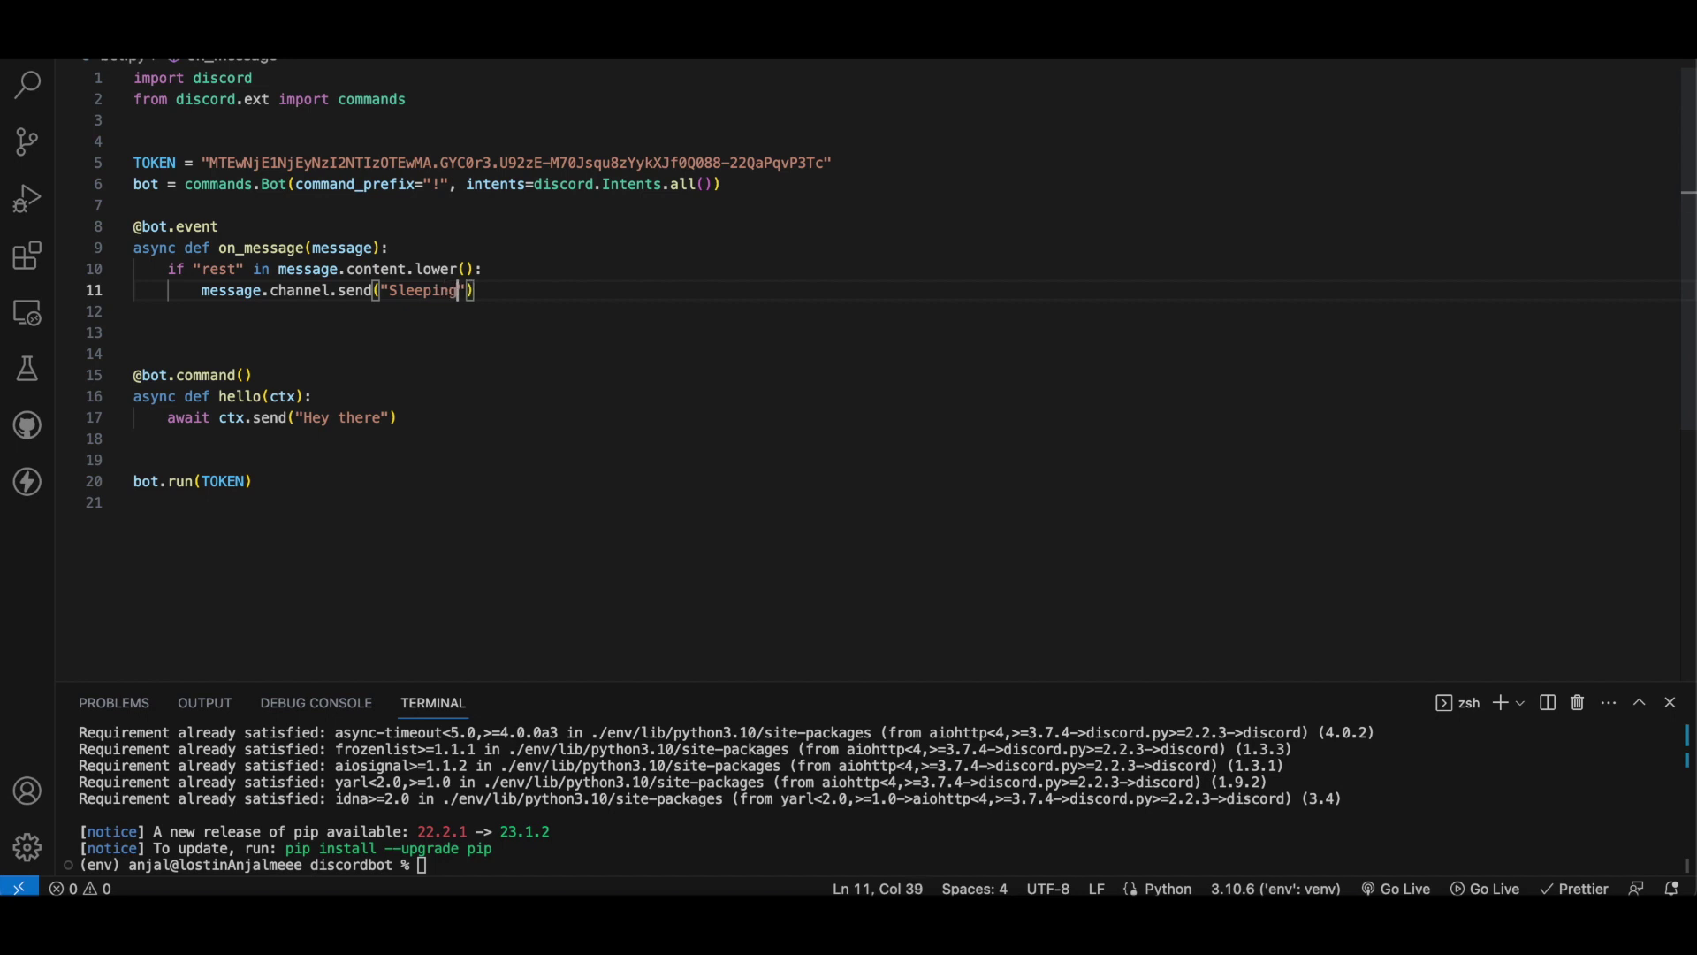
key("Right")
key("Right")
key("Return")
key("BackSpace")
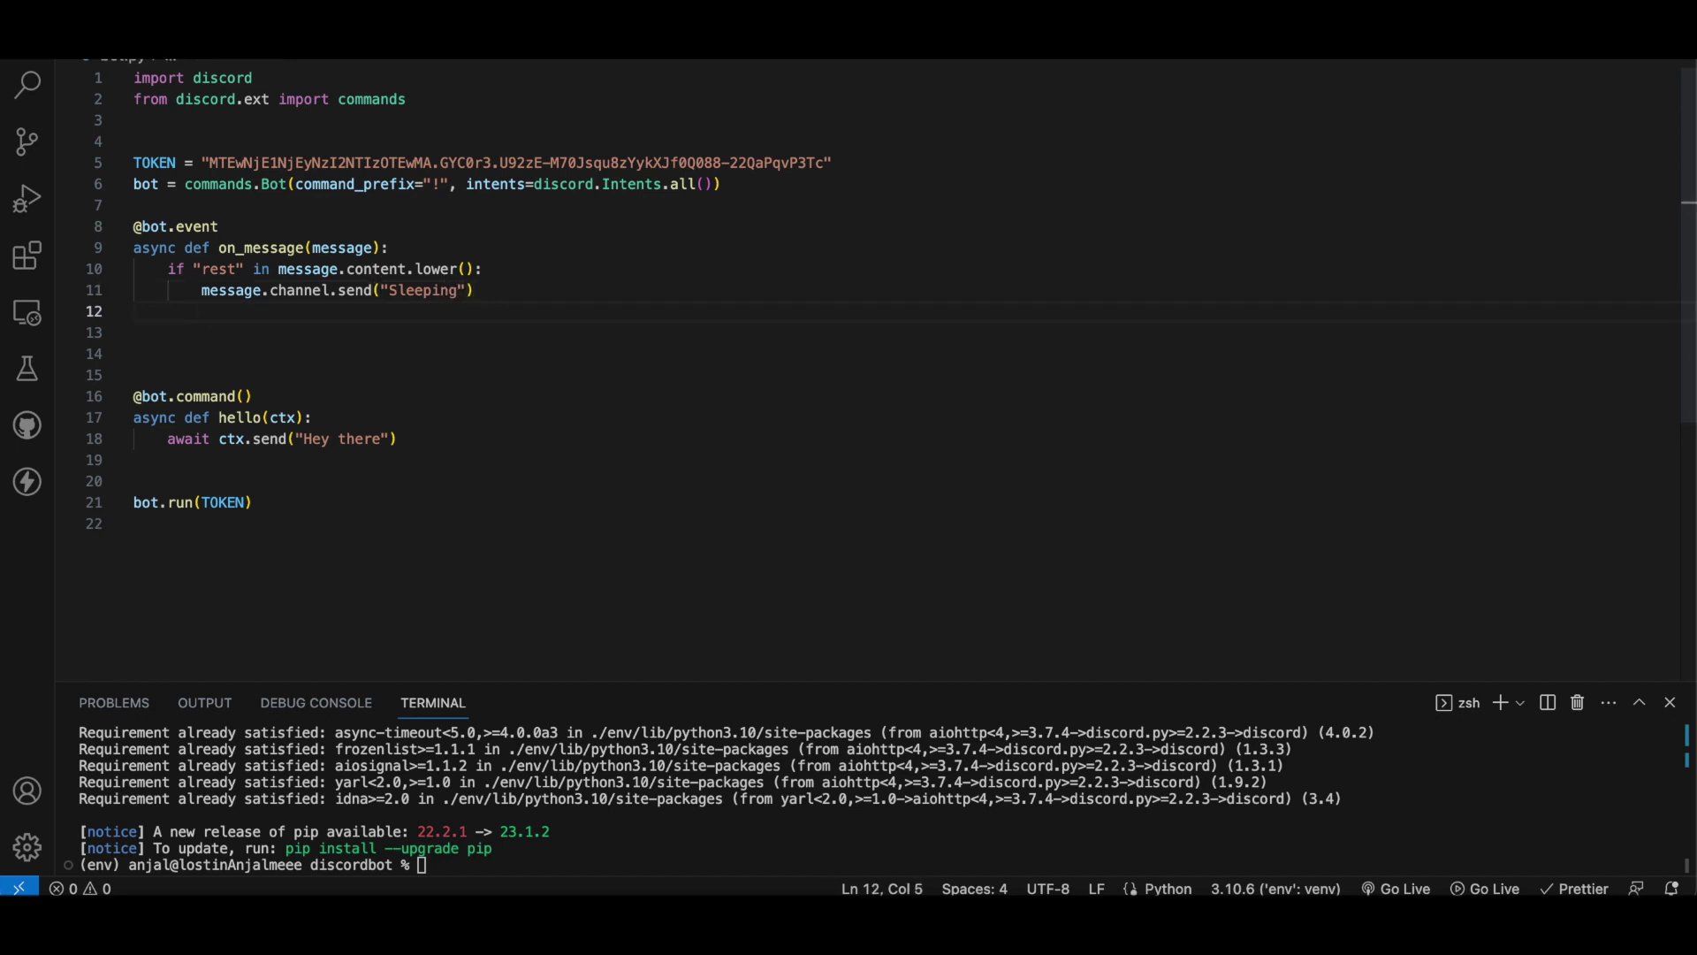
- Add if "wake" in message.content.lower(): sending "Good morning" to message.channel
key("BackSpace")
key("BackSpace")
key("Return")
key("Return")
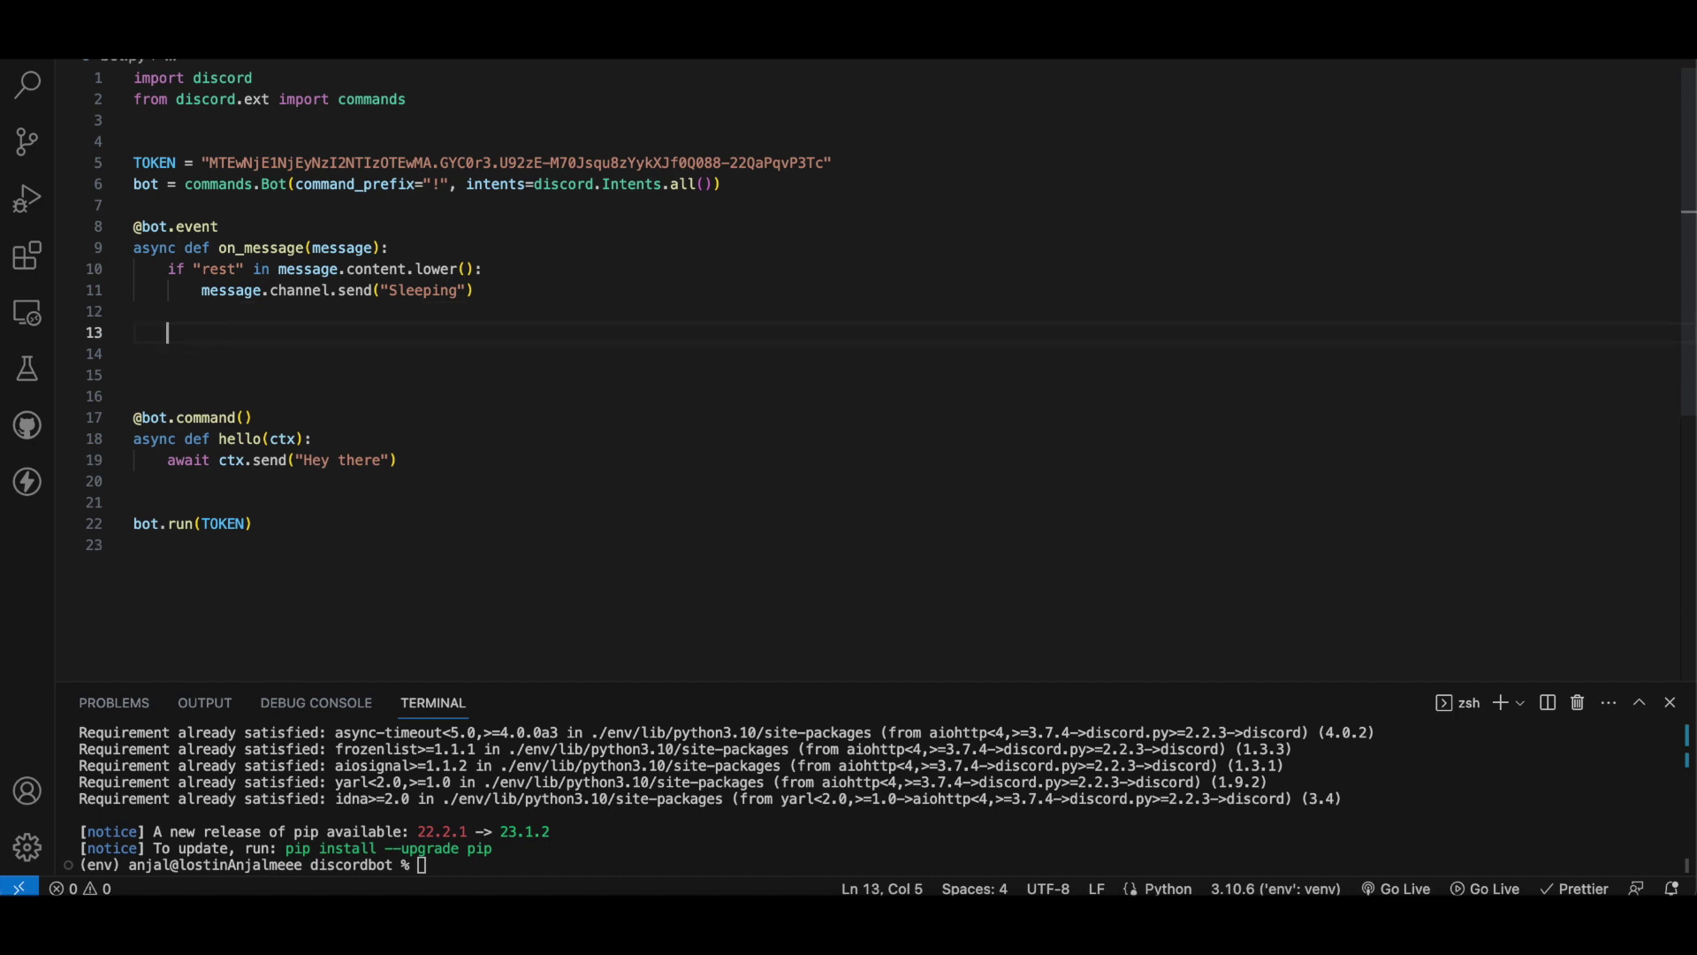
type("if \"")
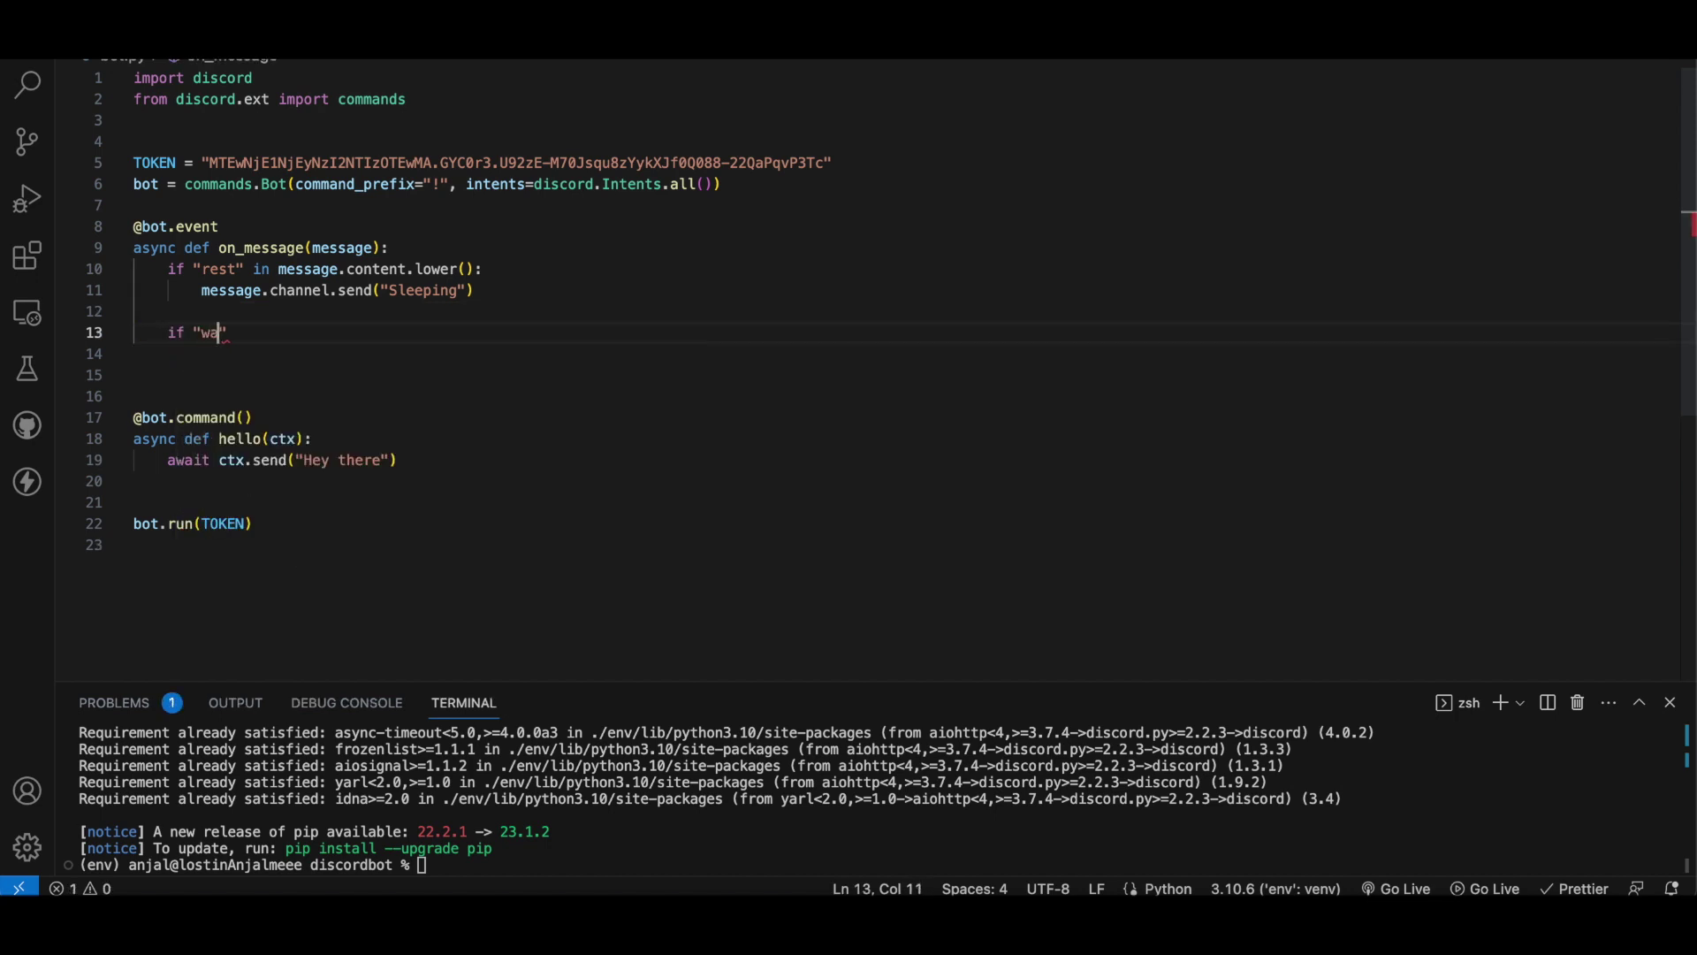
type("wake")
key("Right")
type("in messa")
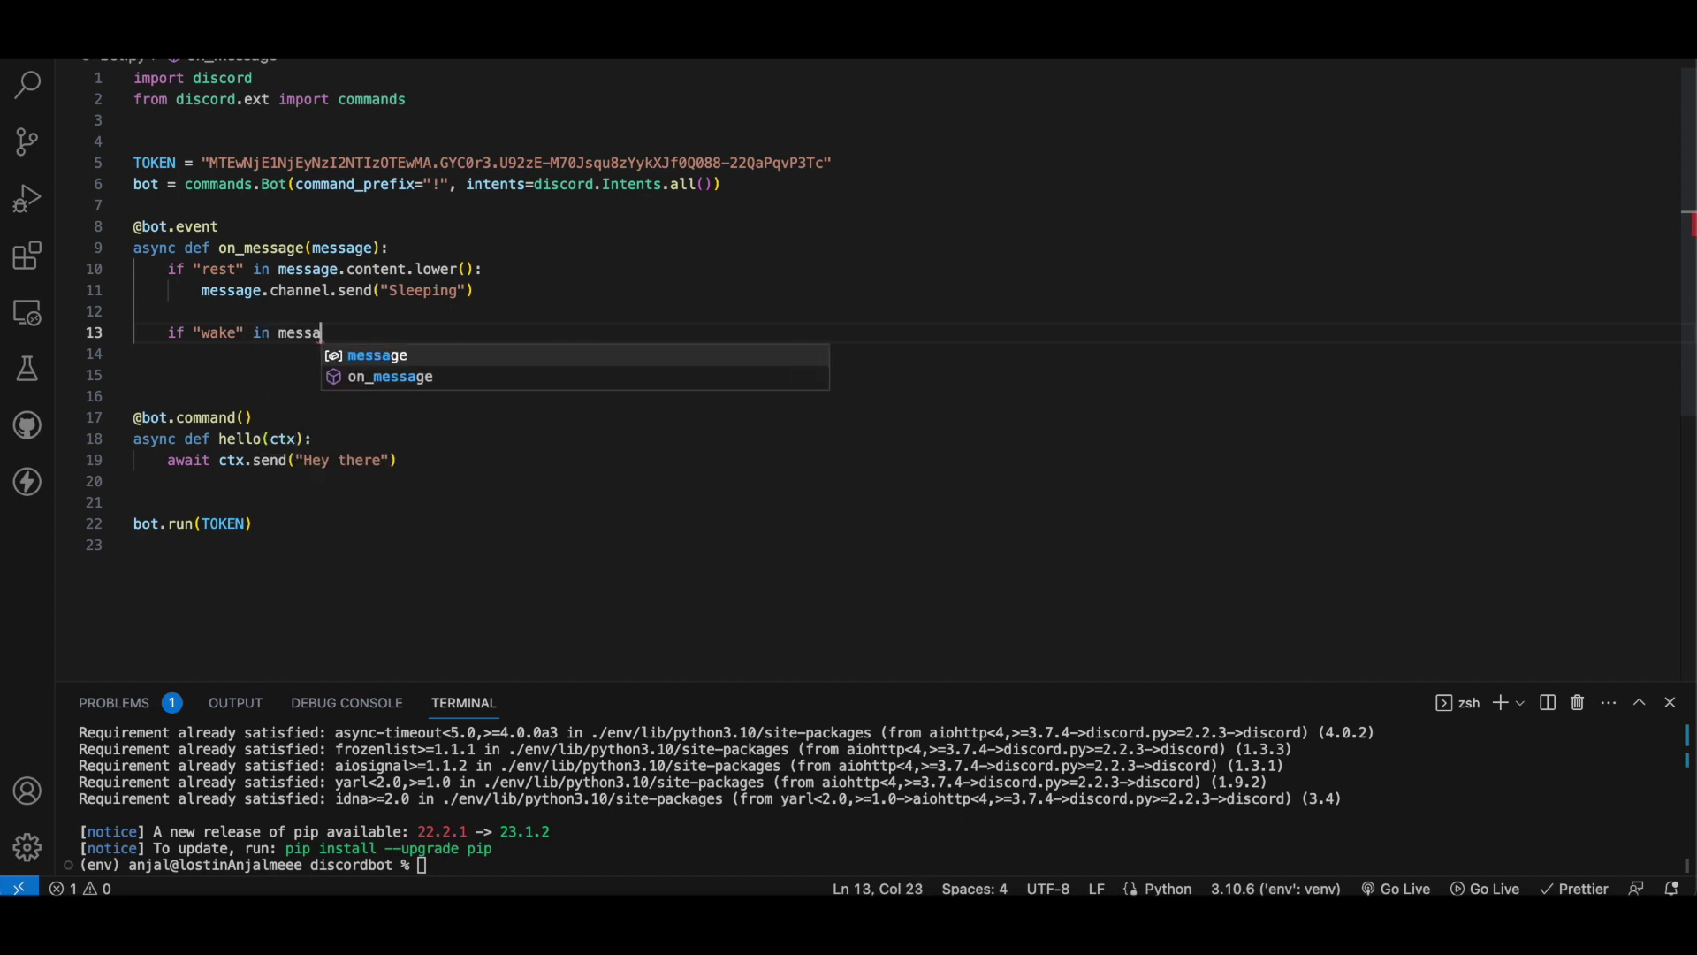
type("ge.conten")
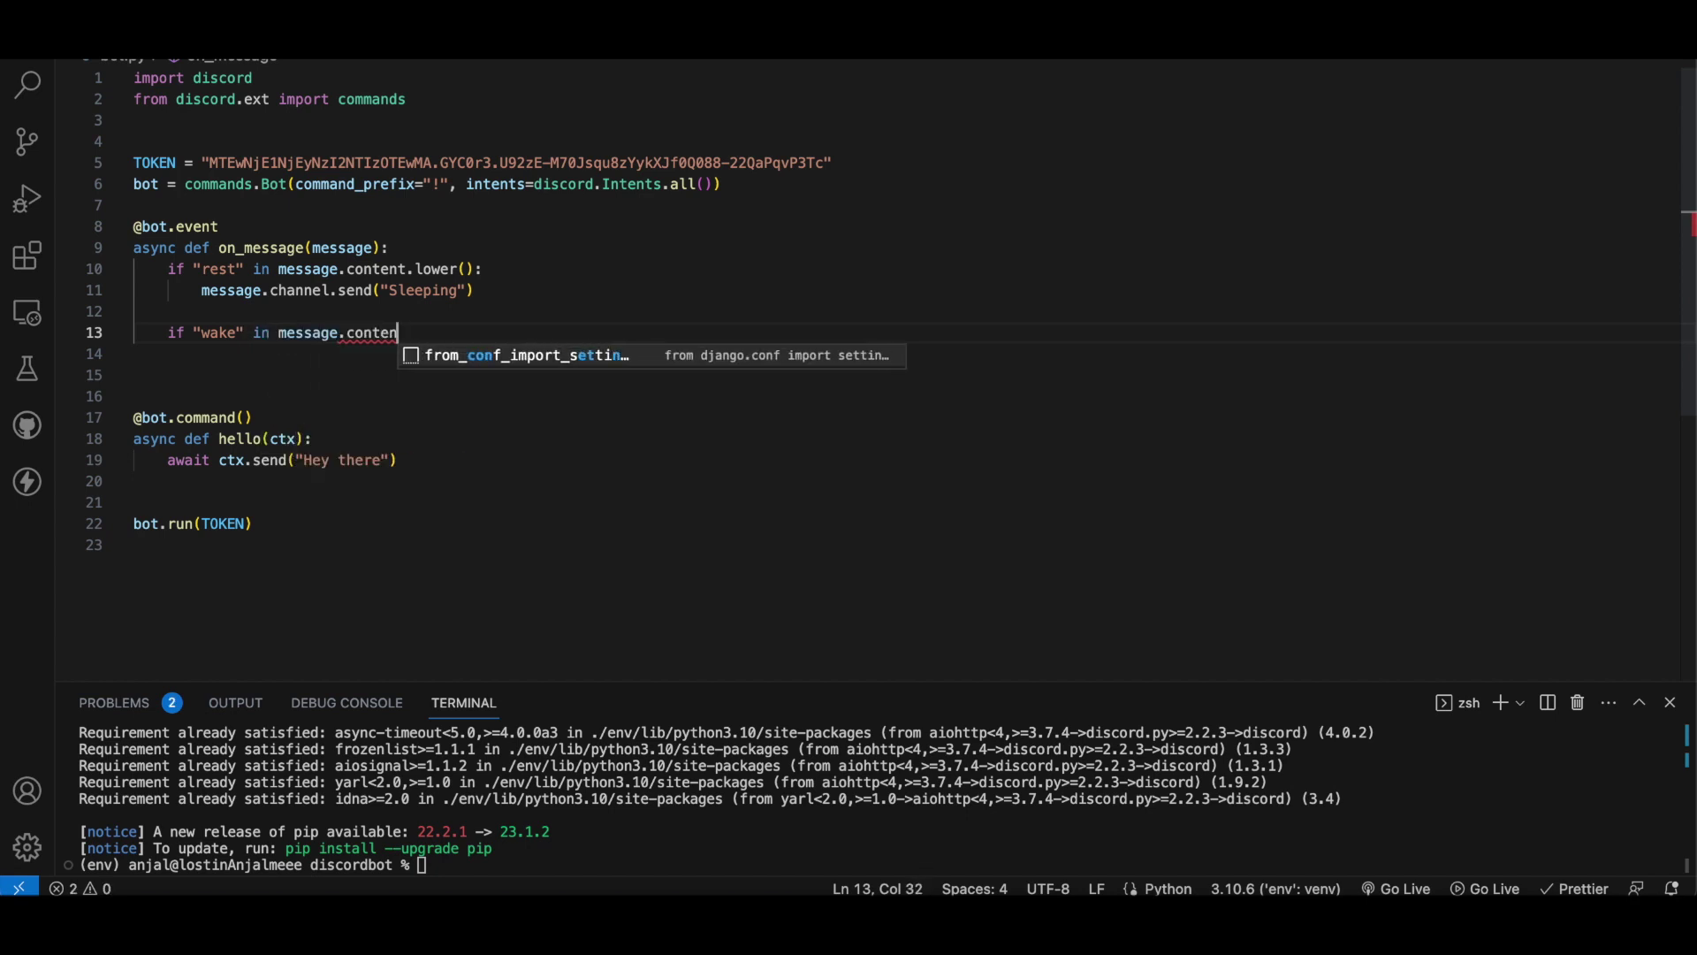
type("t.")
key("BackSpace")
type(".lowe")
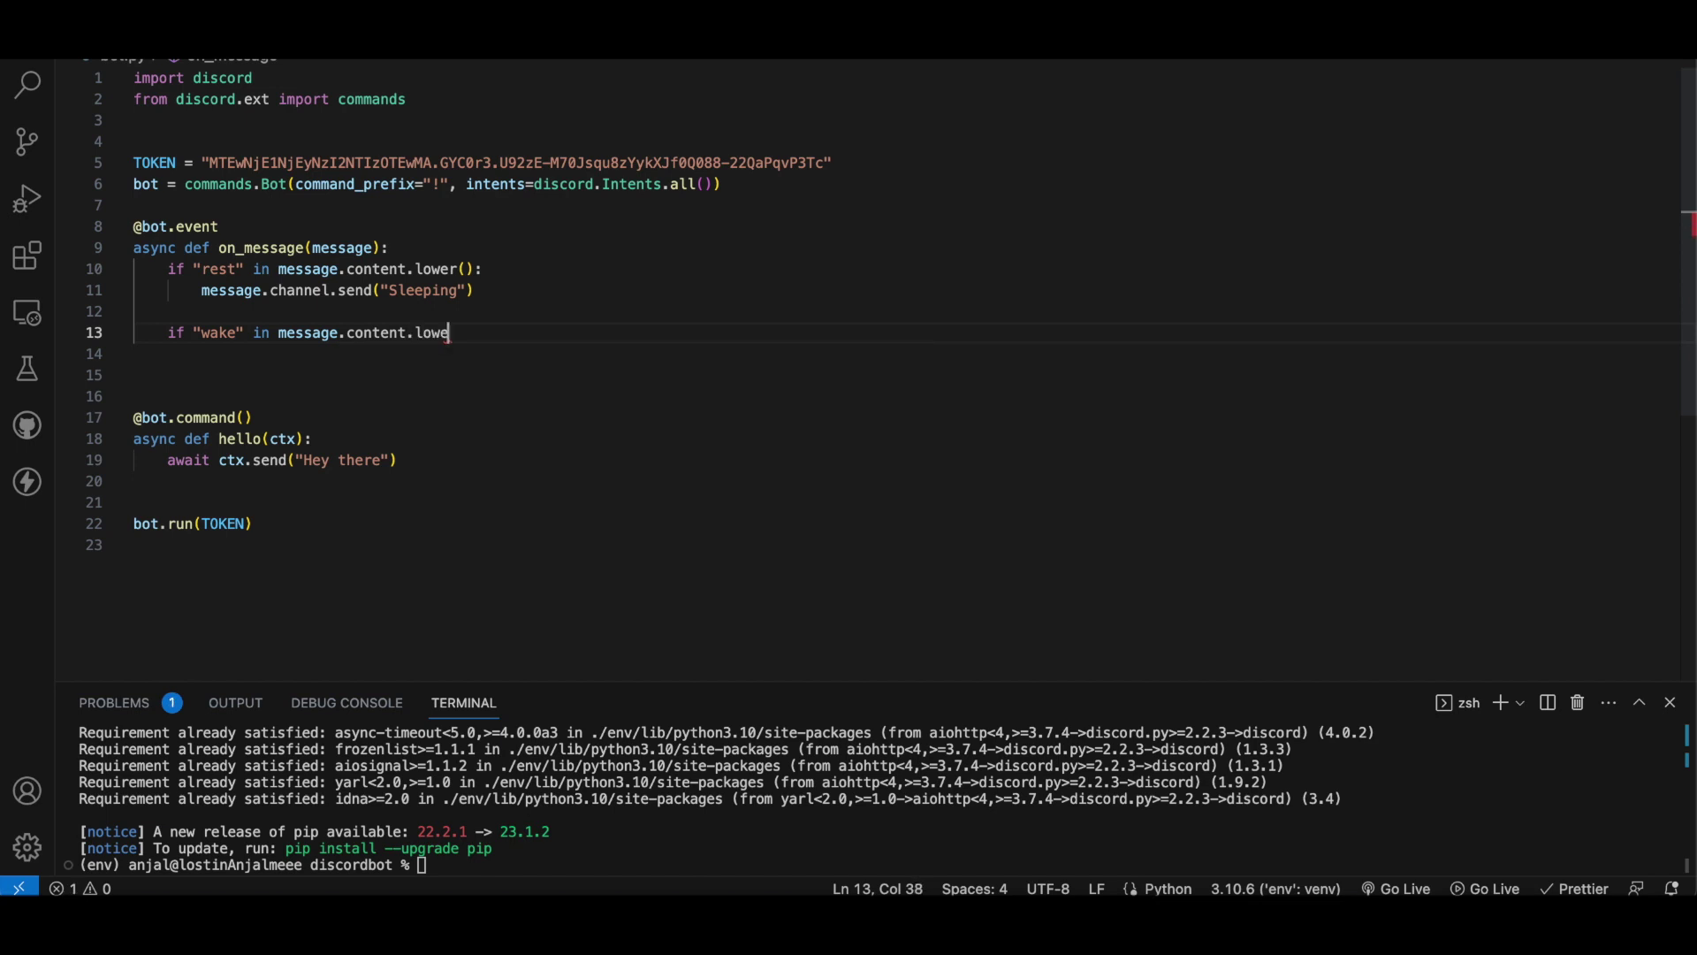
type("er")
key("BackSpace")
key("BackSpace")
type("r")
type("():")
key("Return")
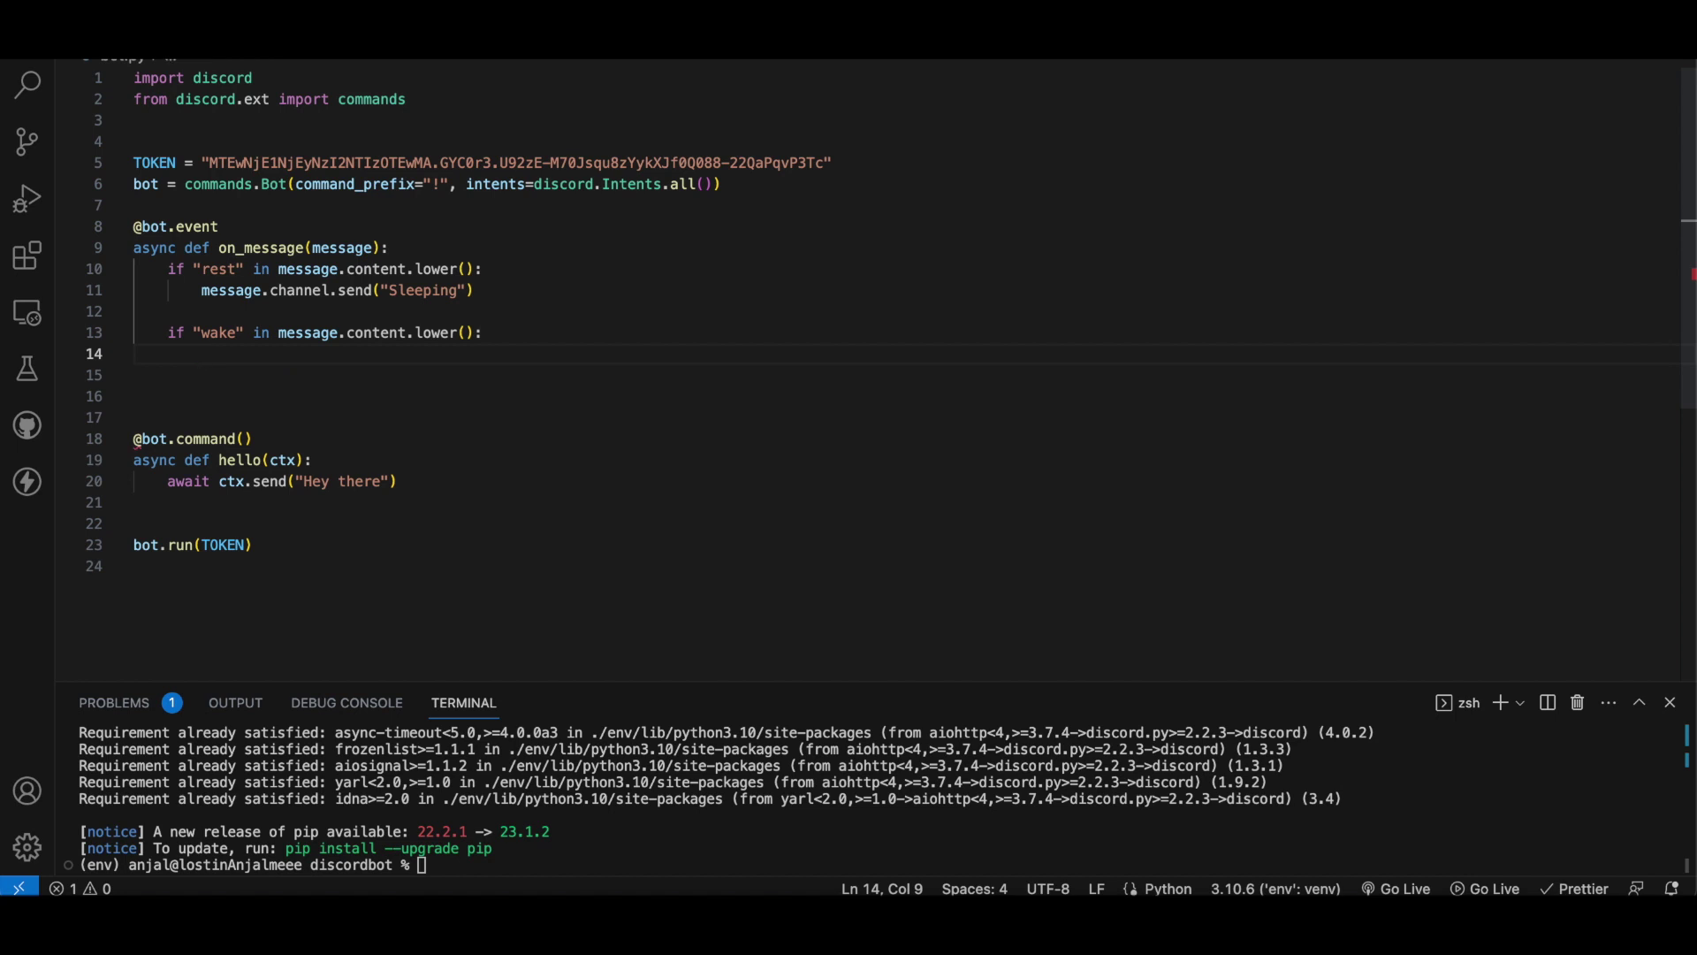
type("messs")
key("BackSpace")
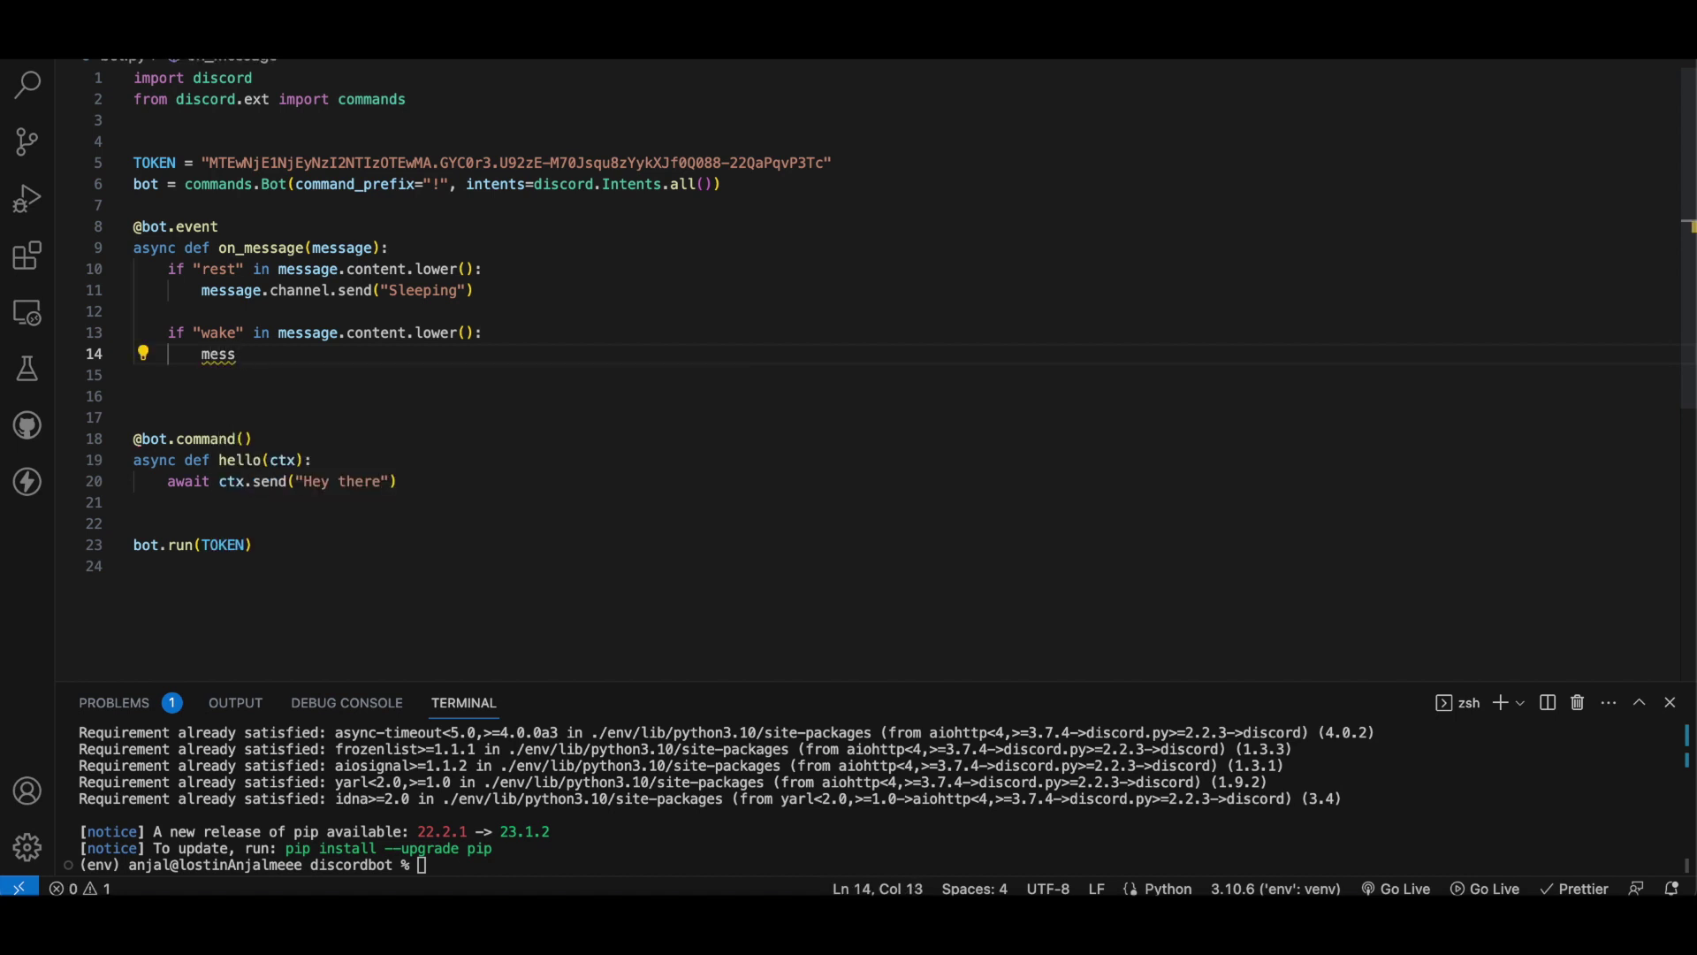
type("age.cha")
type("nnel.send")
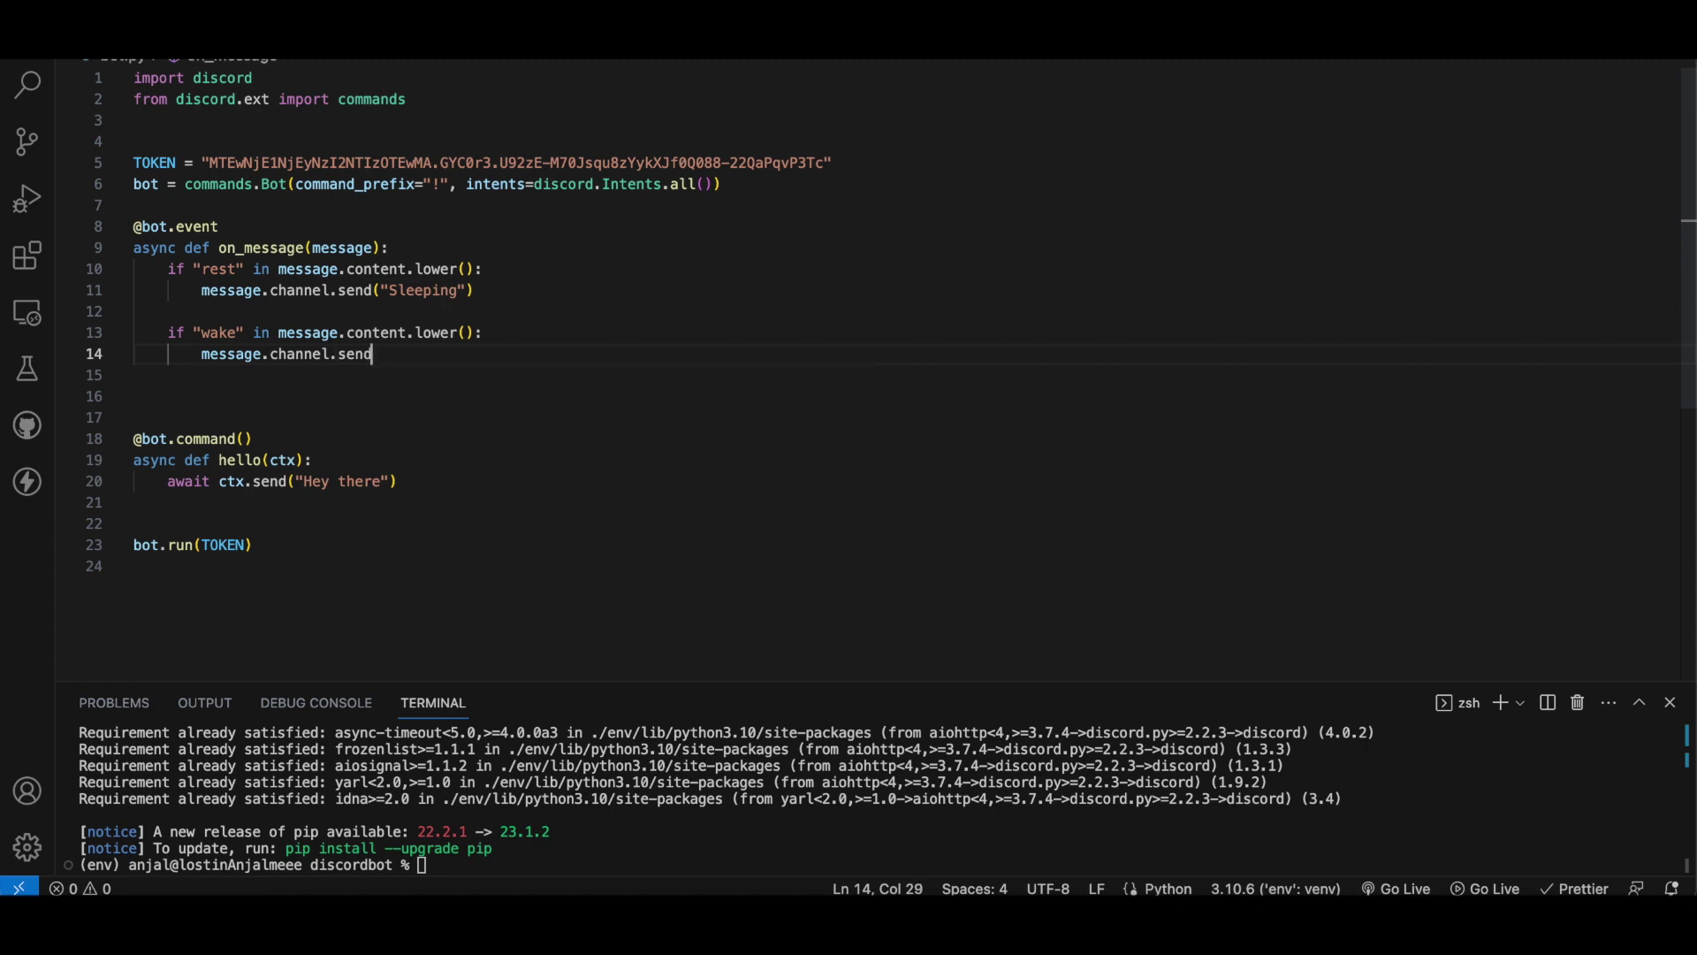
type("(\"G")
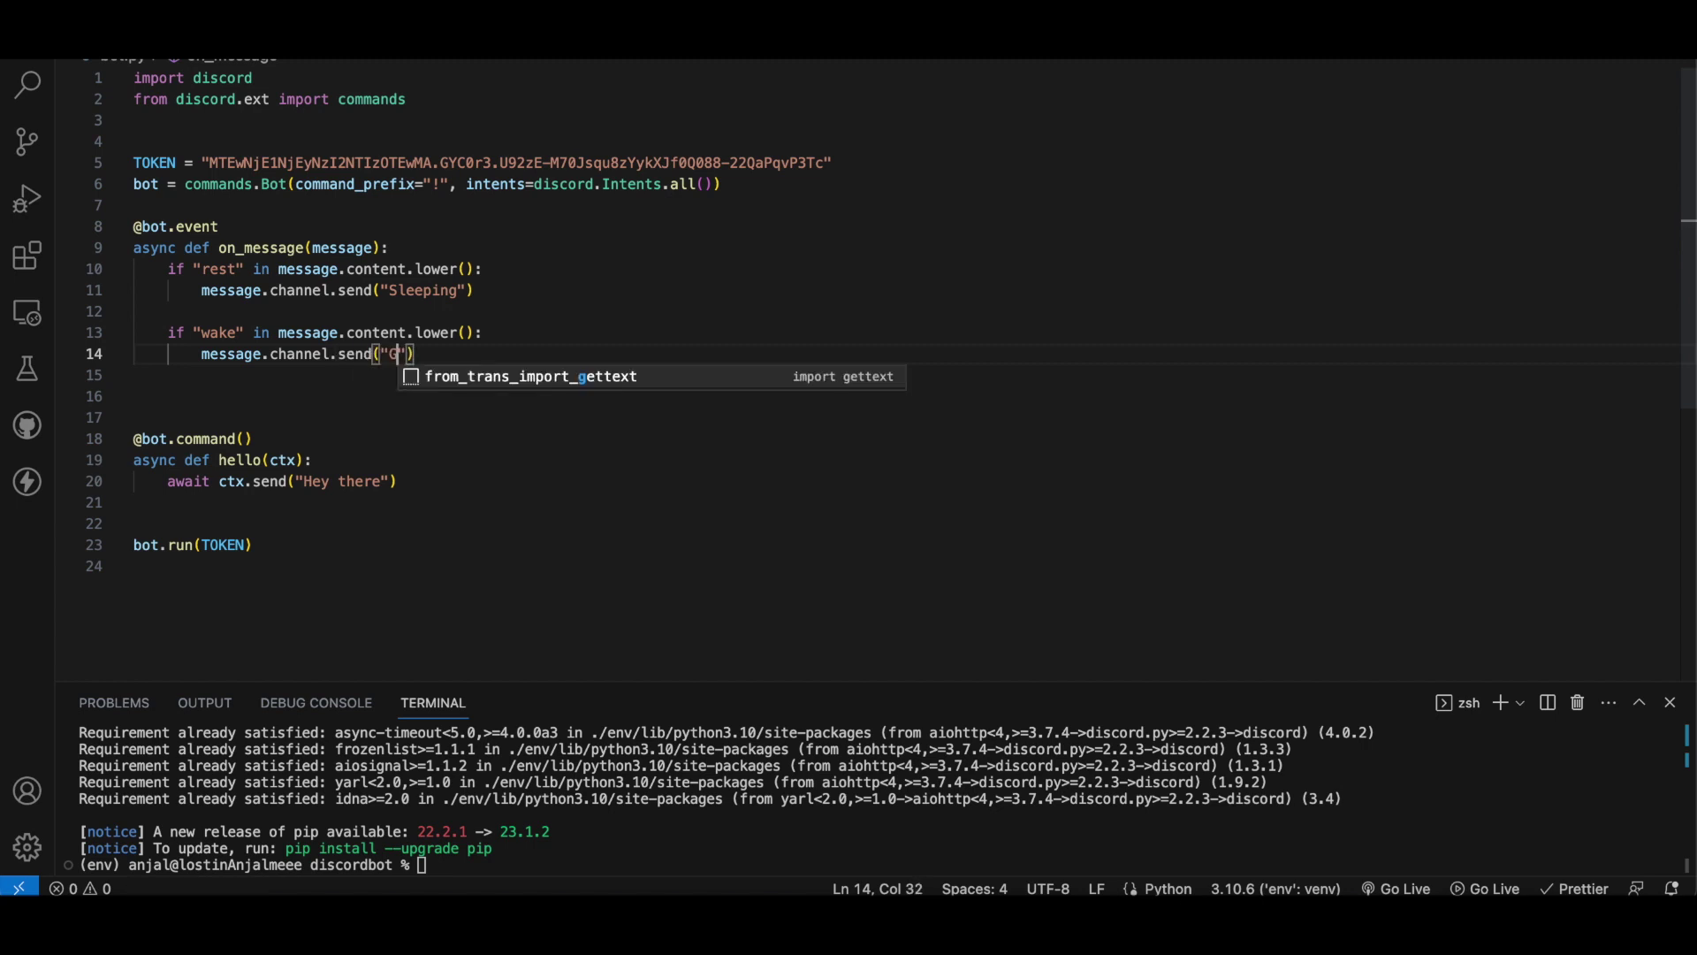
type("ood morning")
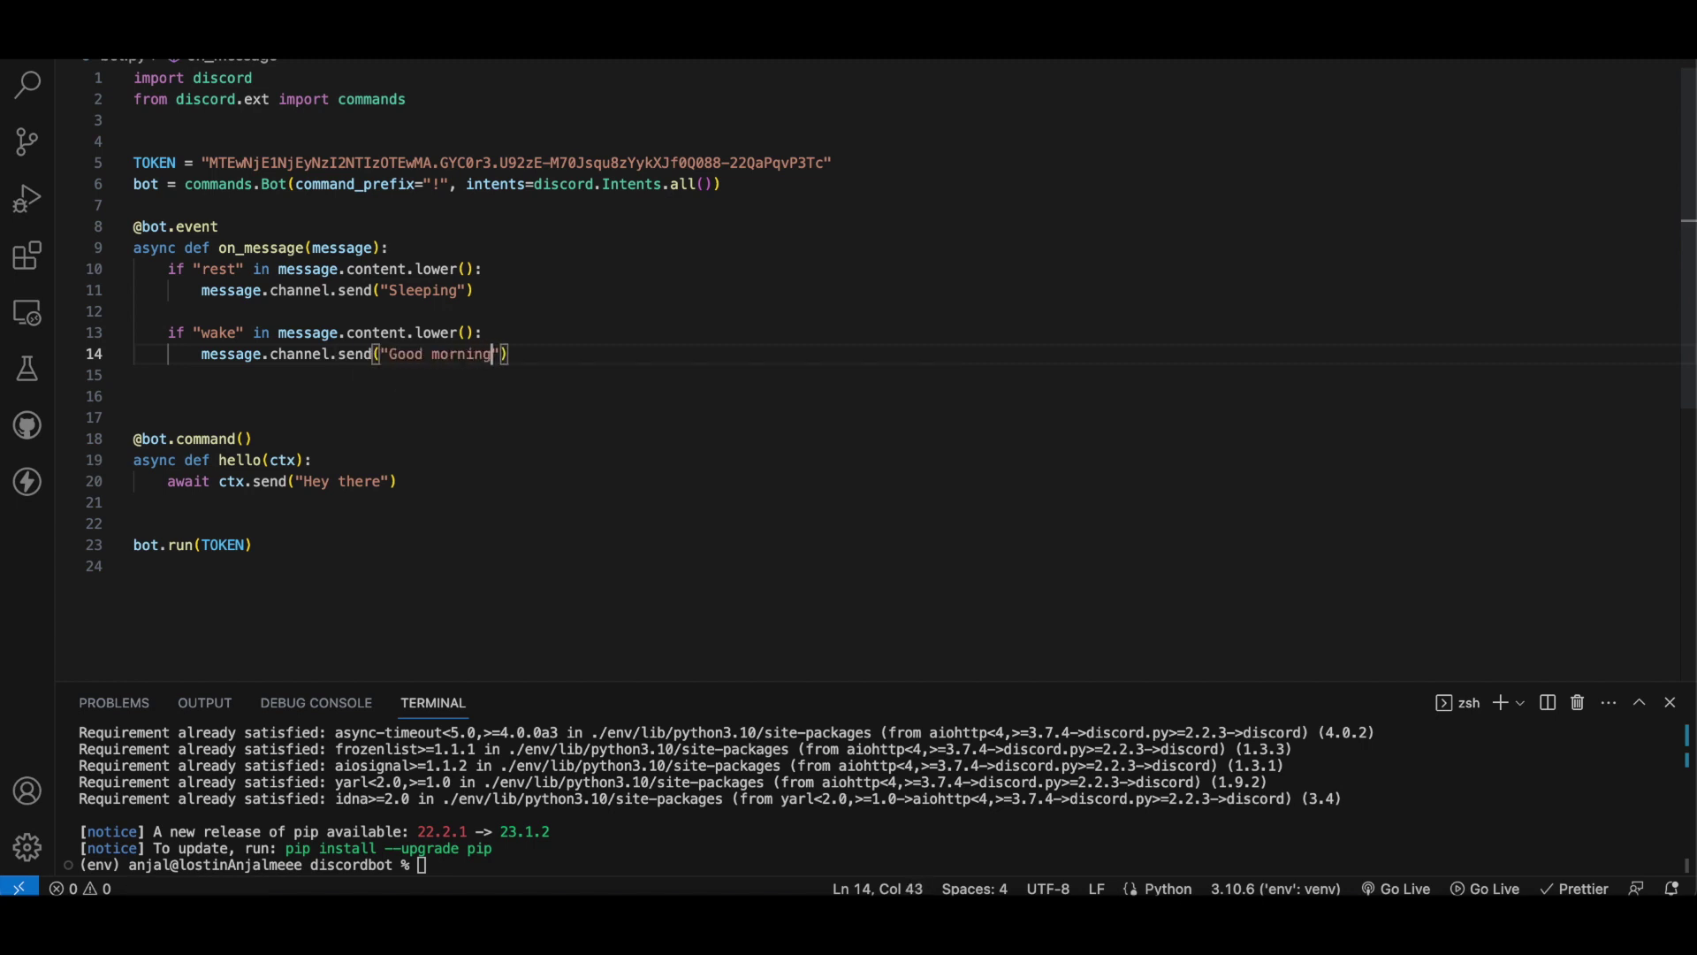
key("Return")
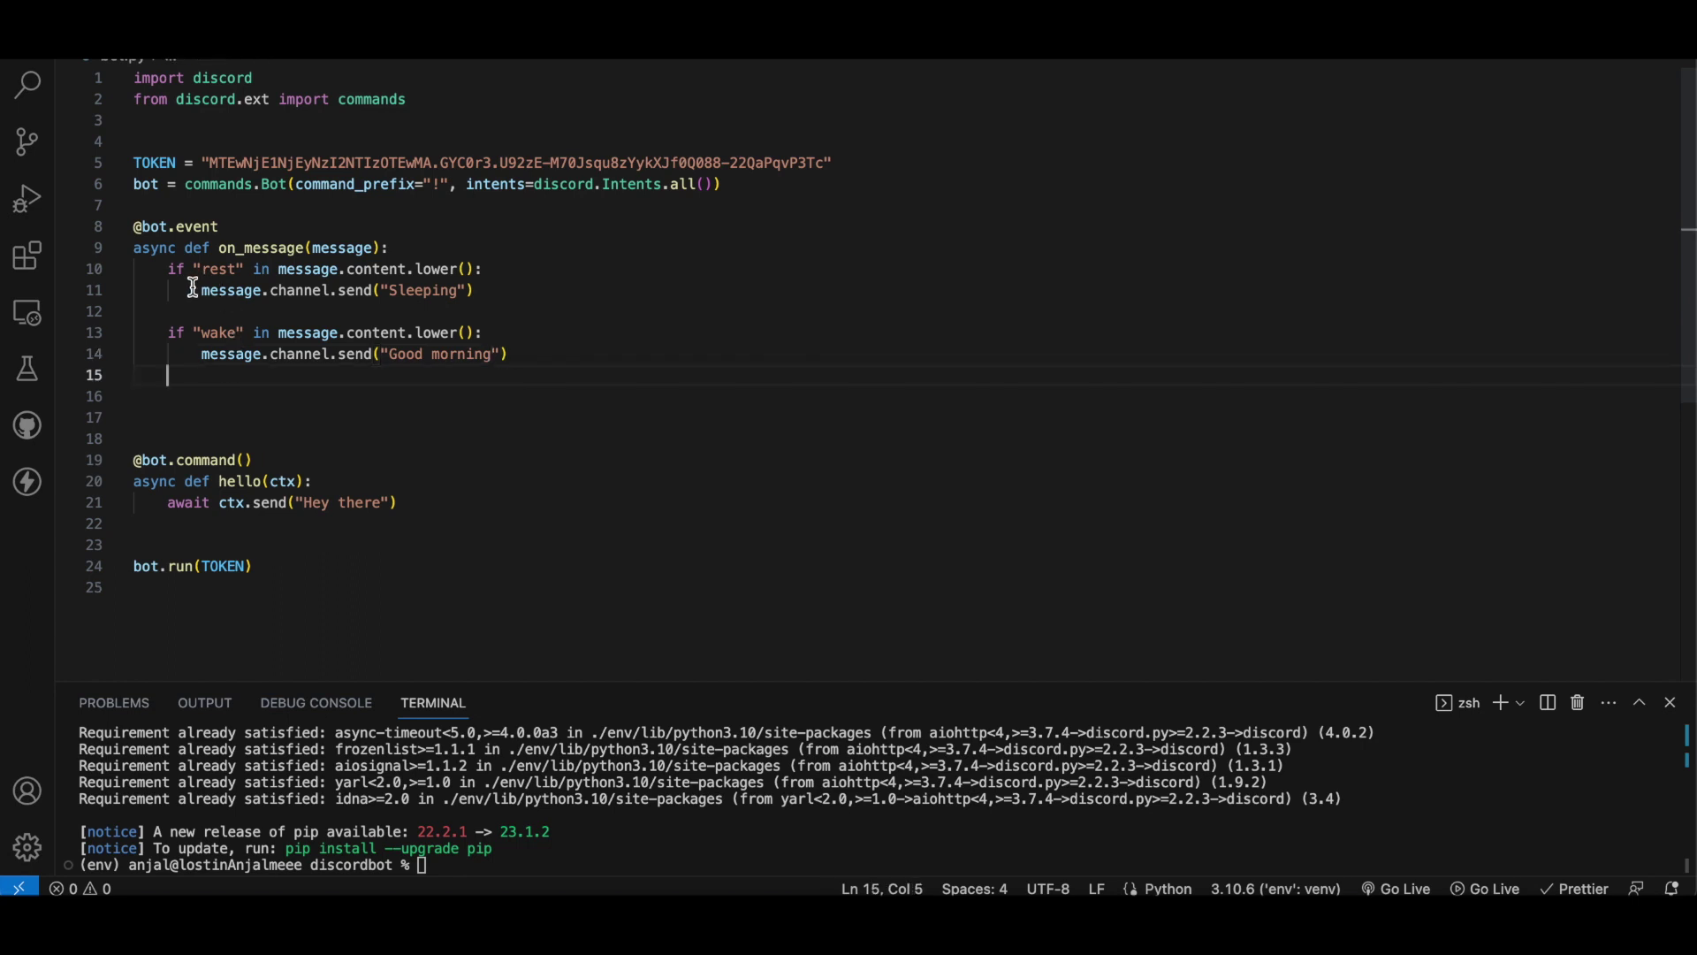
- Remove the stray space after await on line 14
left_click(194, 291)
type("await")
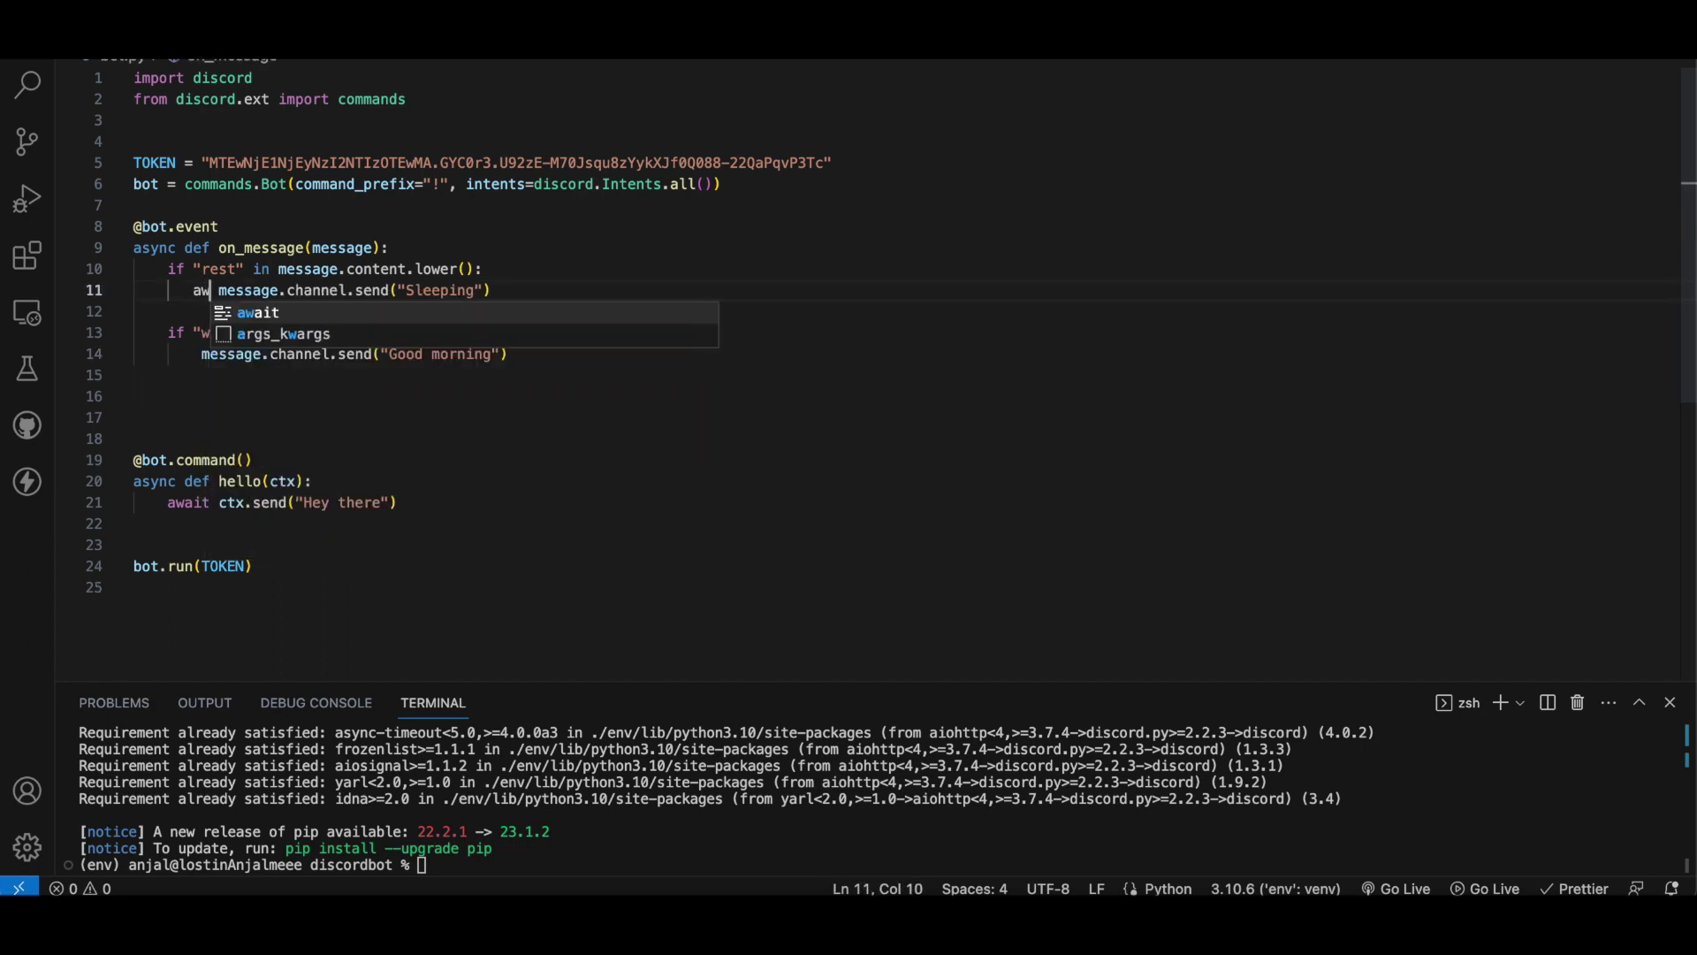
left_click(193, 355)
type("await")
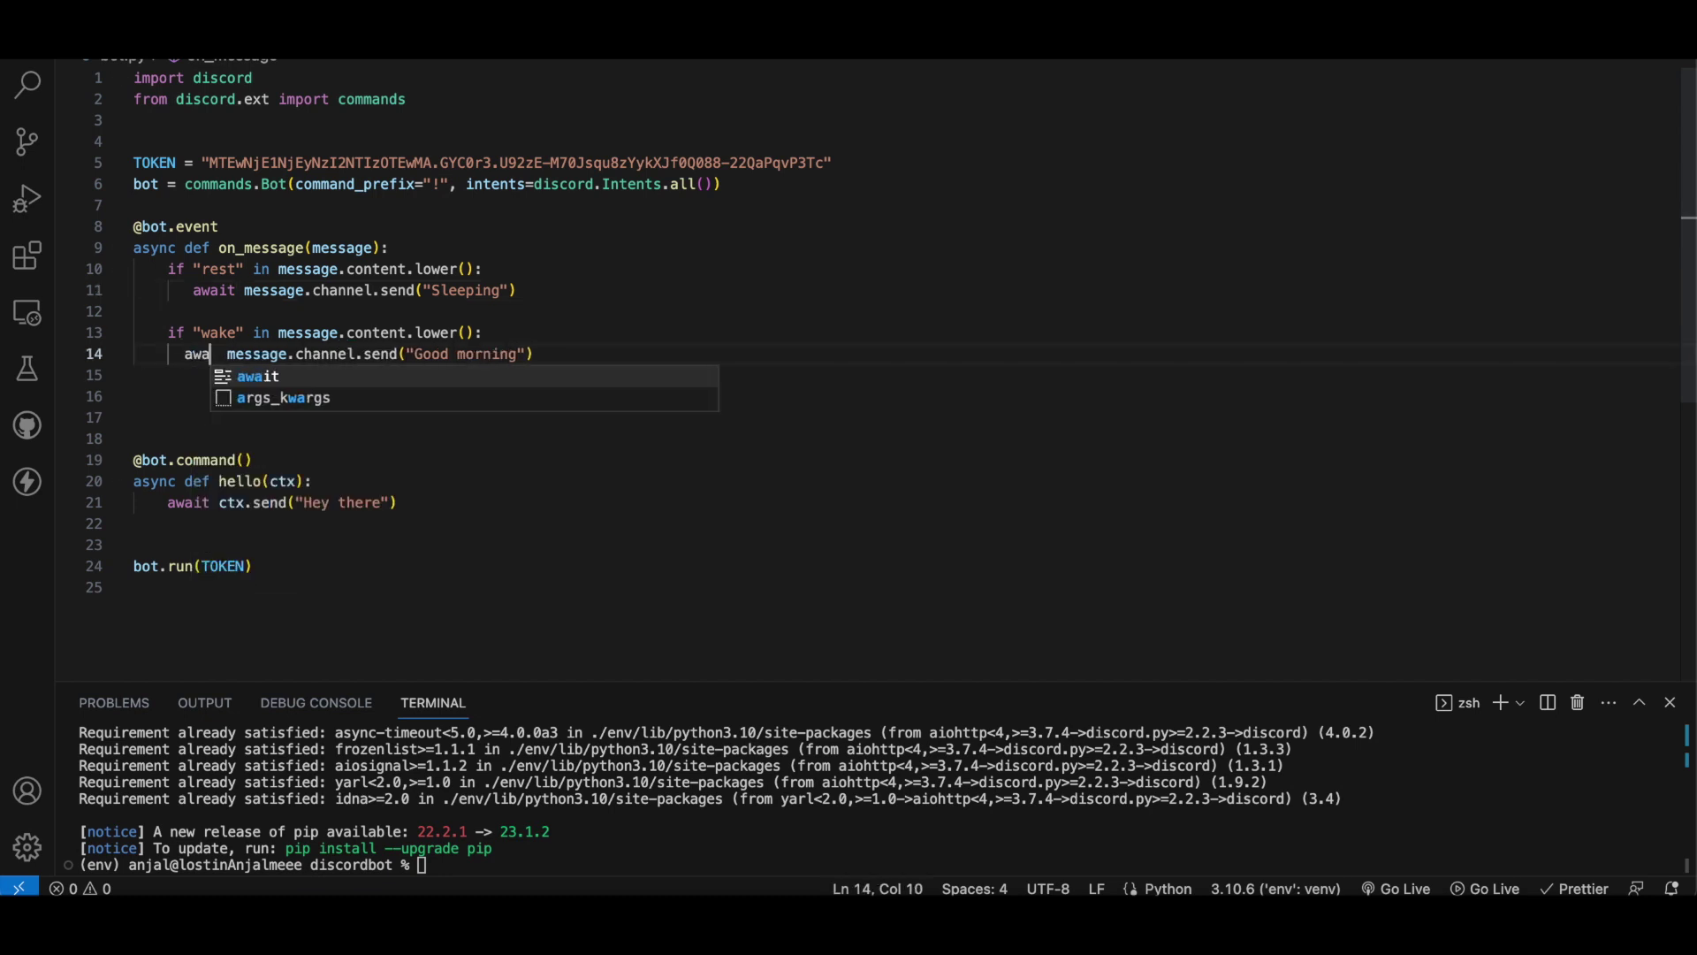
key("Delete")
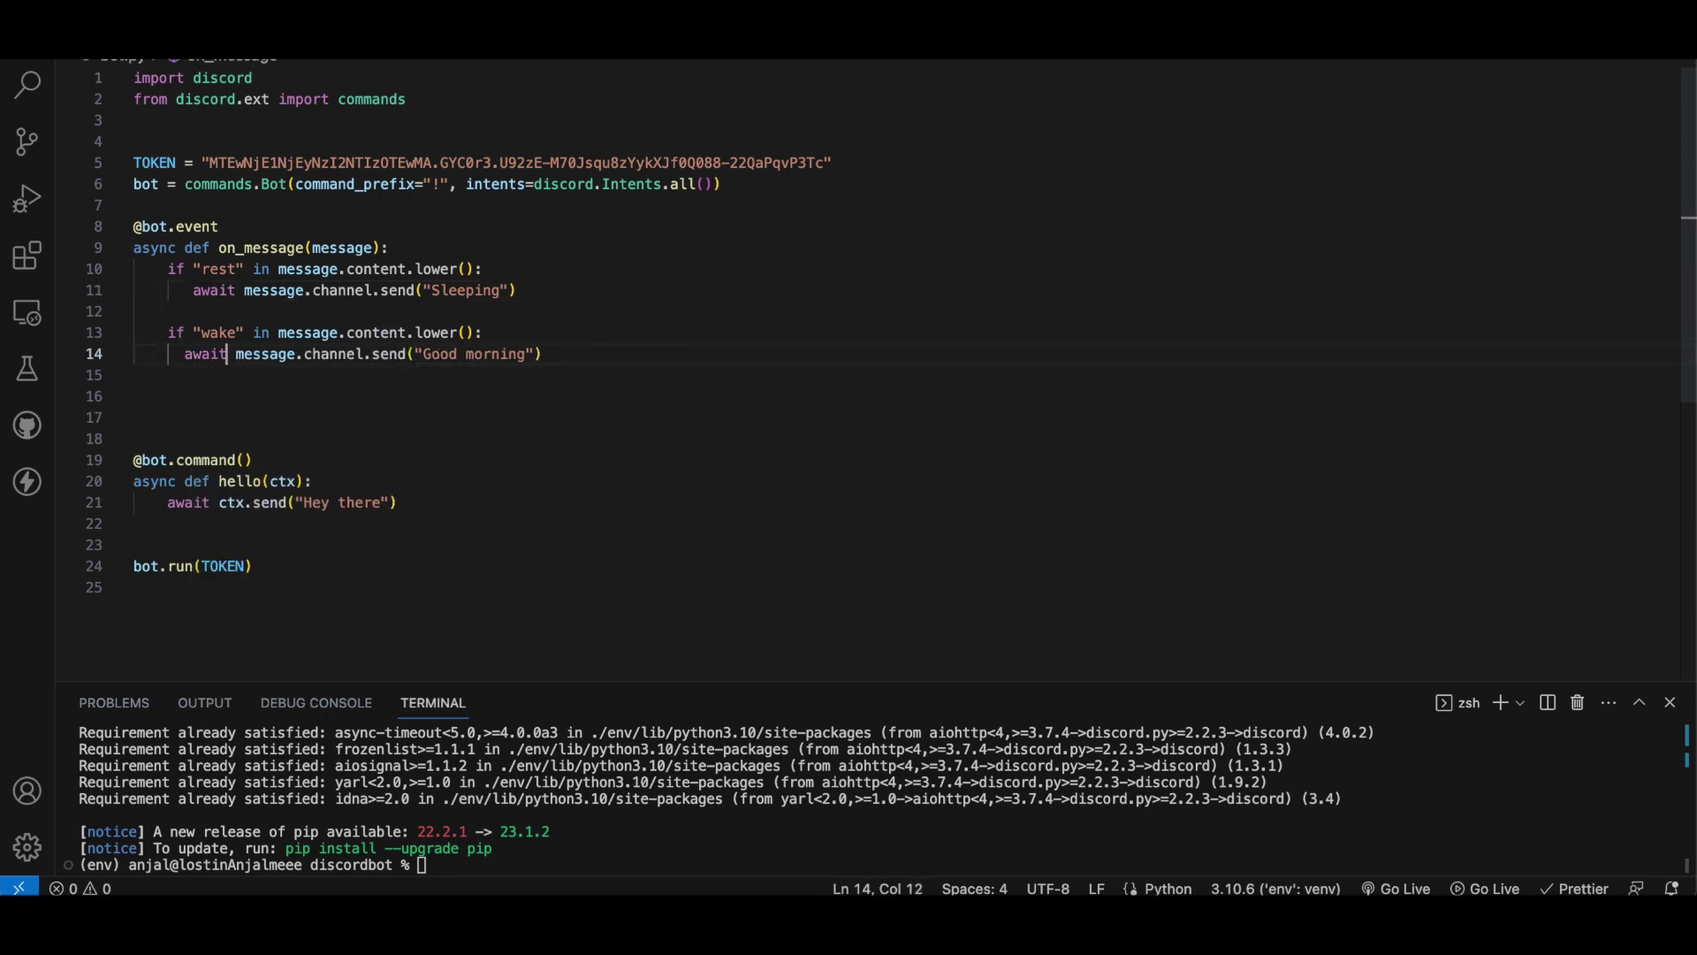
- End the handler with await bot.process_commands(message)
left_click(595, 360)
key("Return")
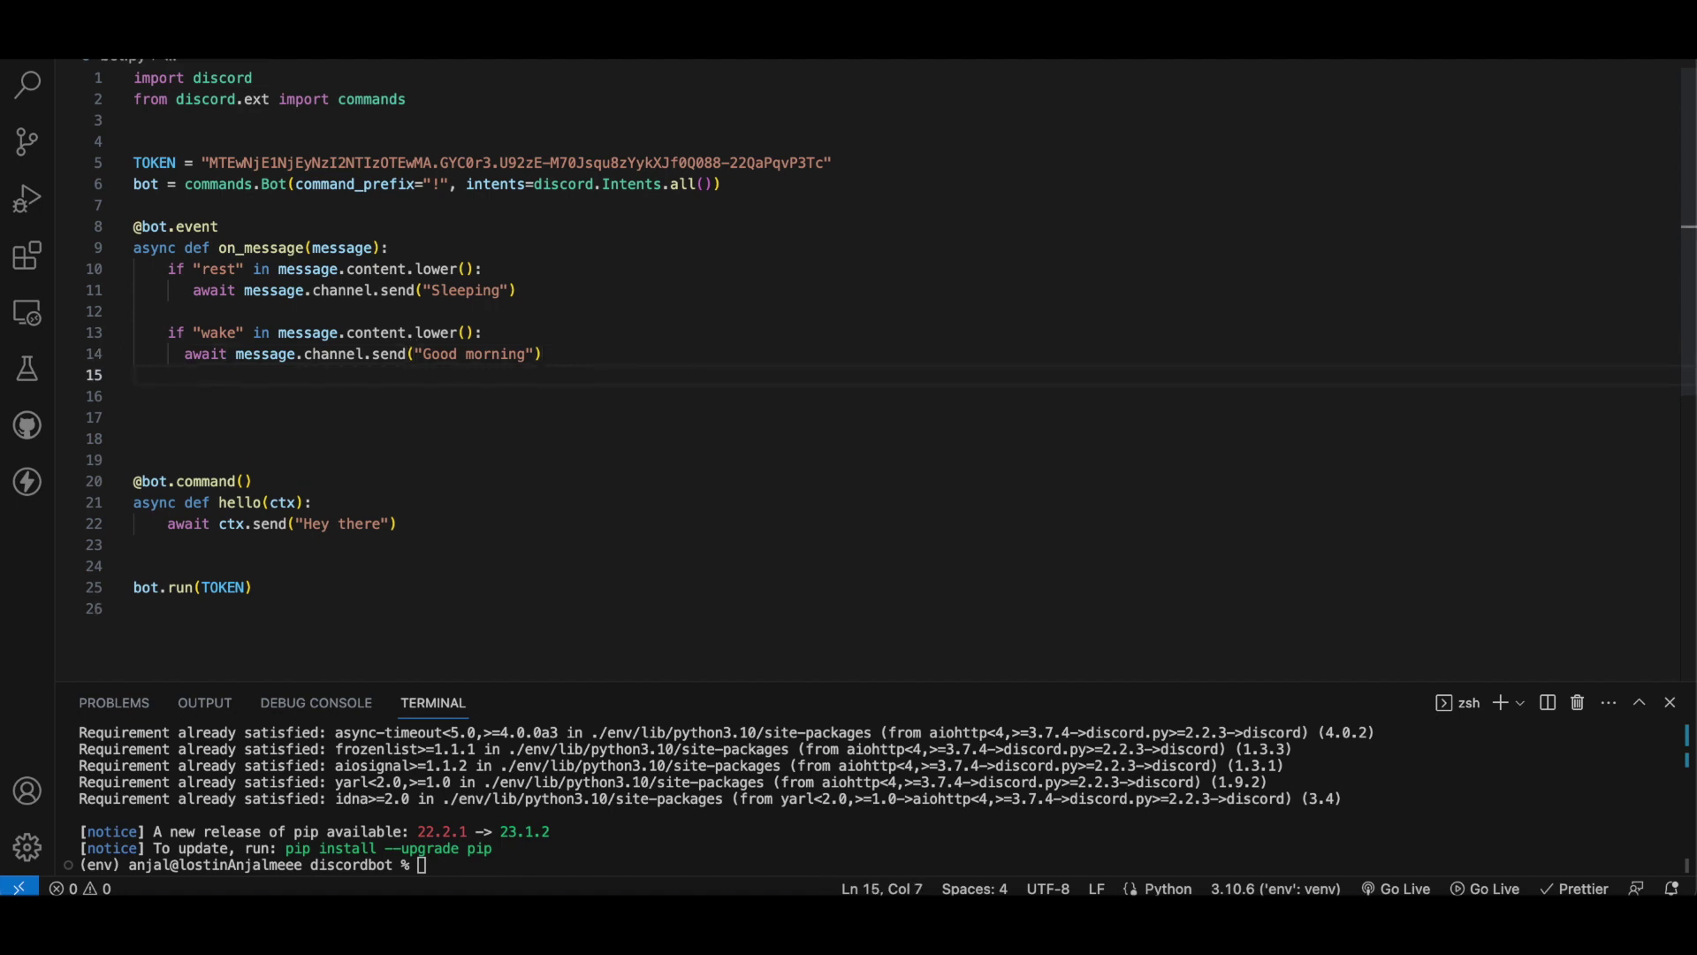
key("BackSpace")
key("Return")
type("await")
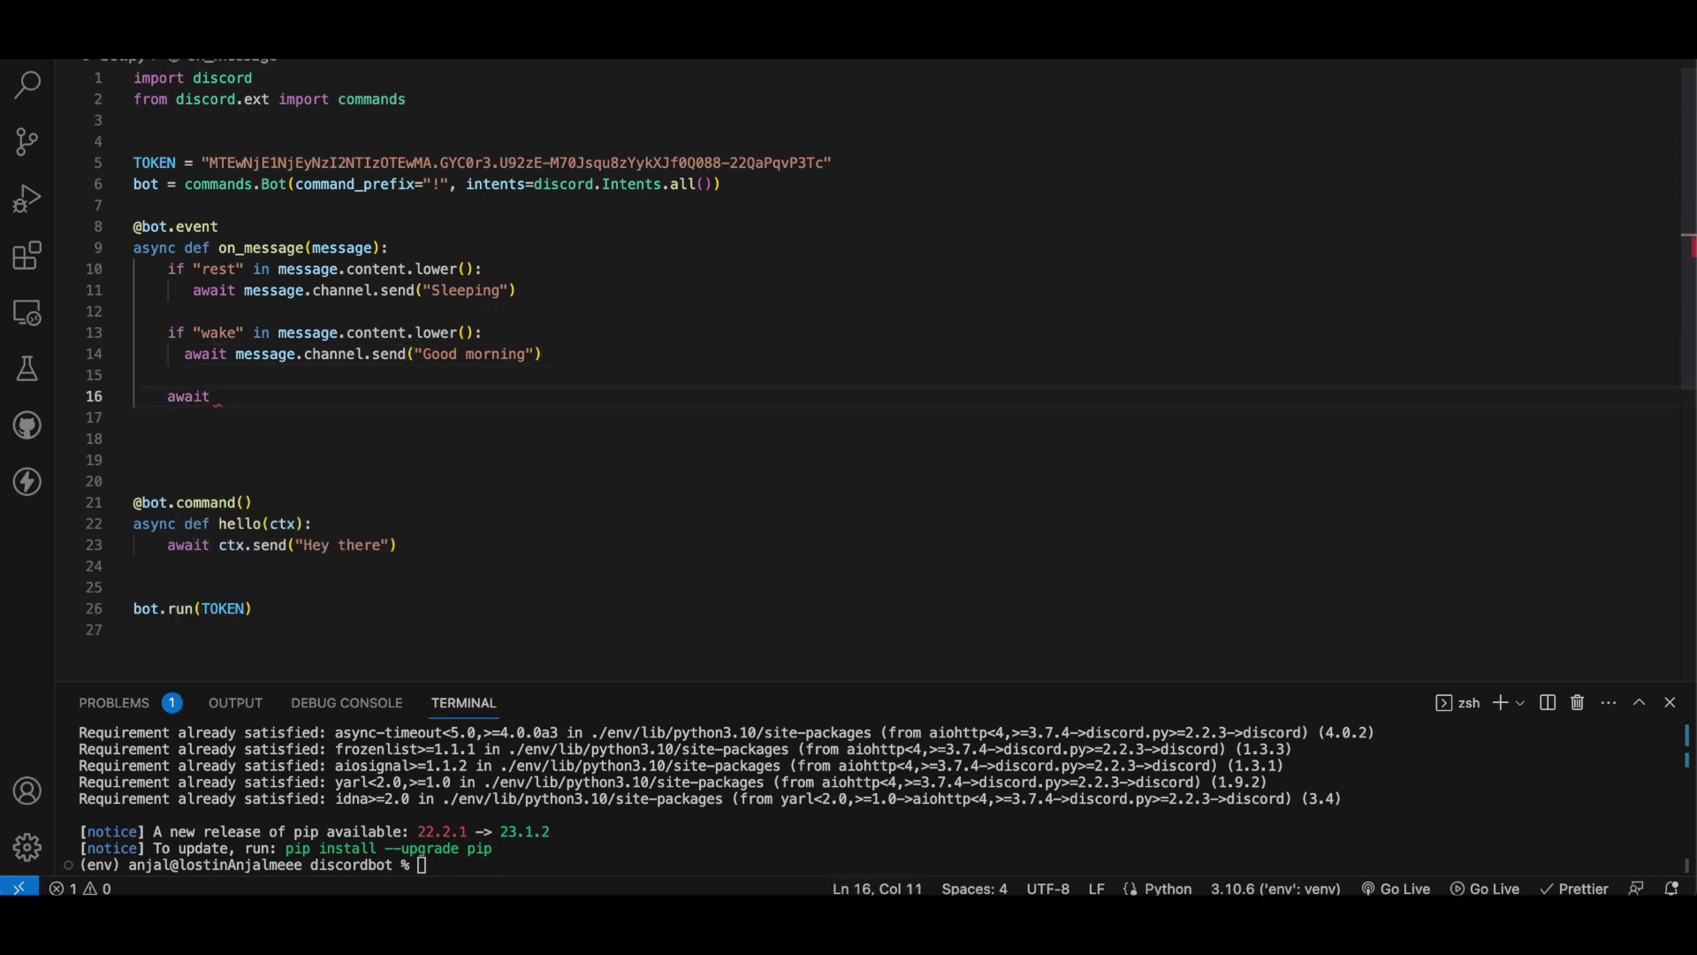
type(" bot")
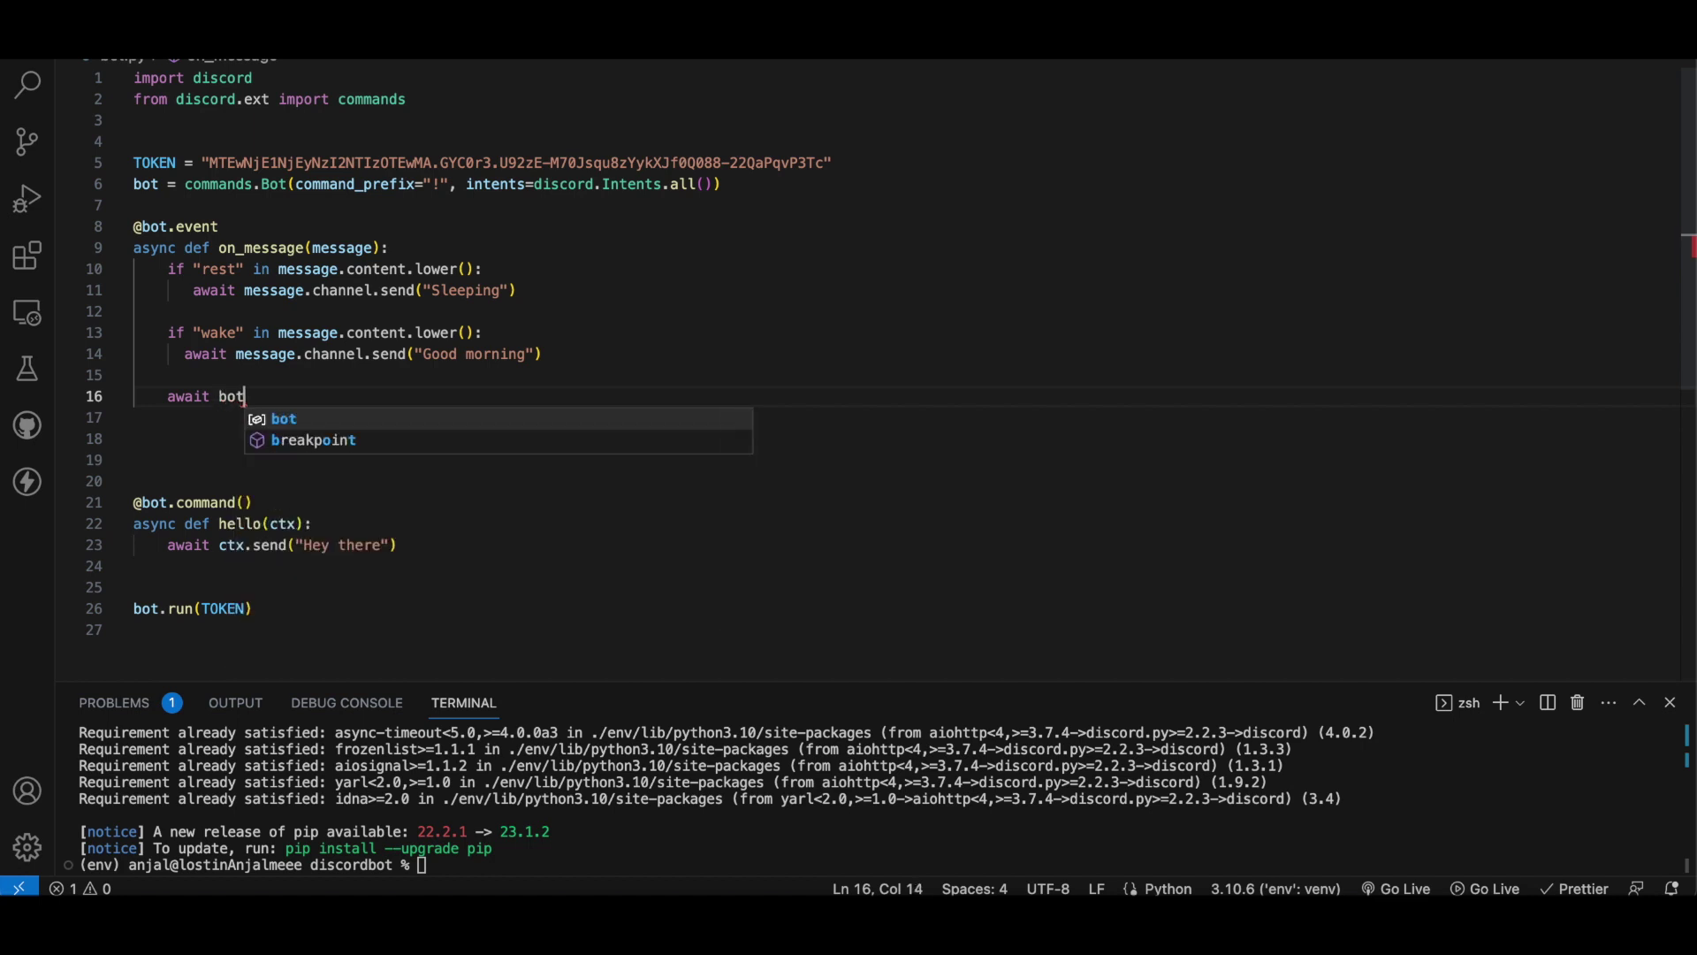
type(".pro")
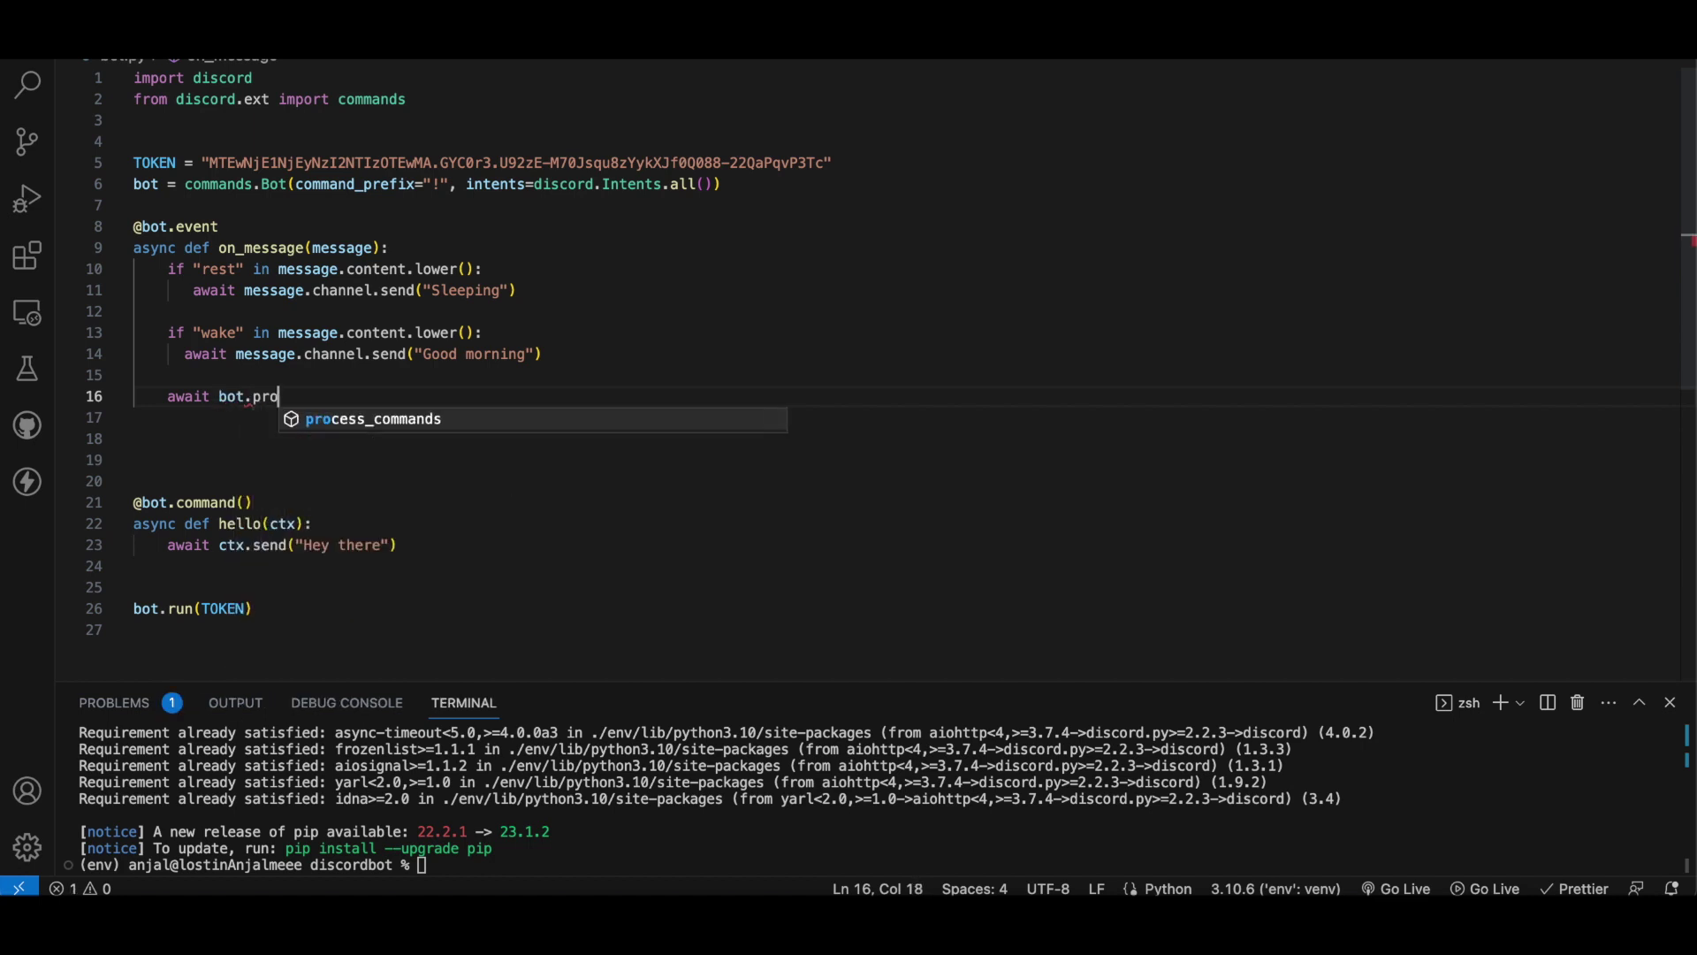
key("Tab")
type("(")
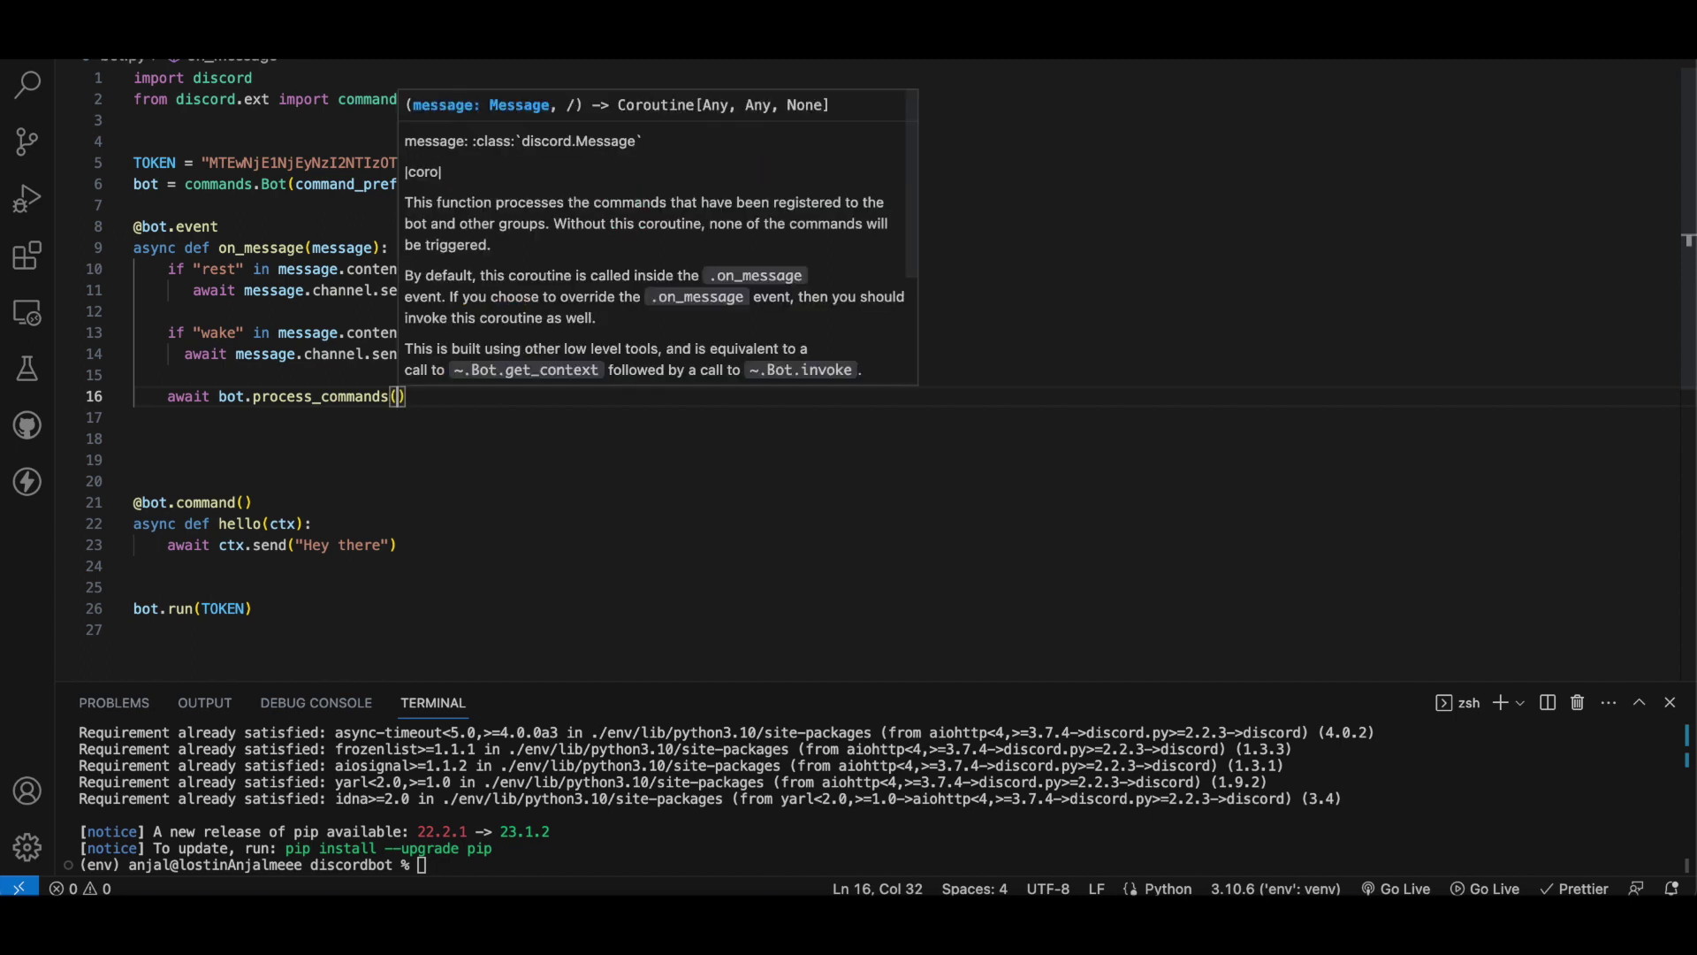
type("message")
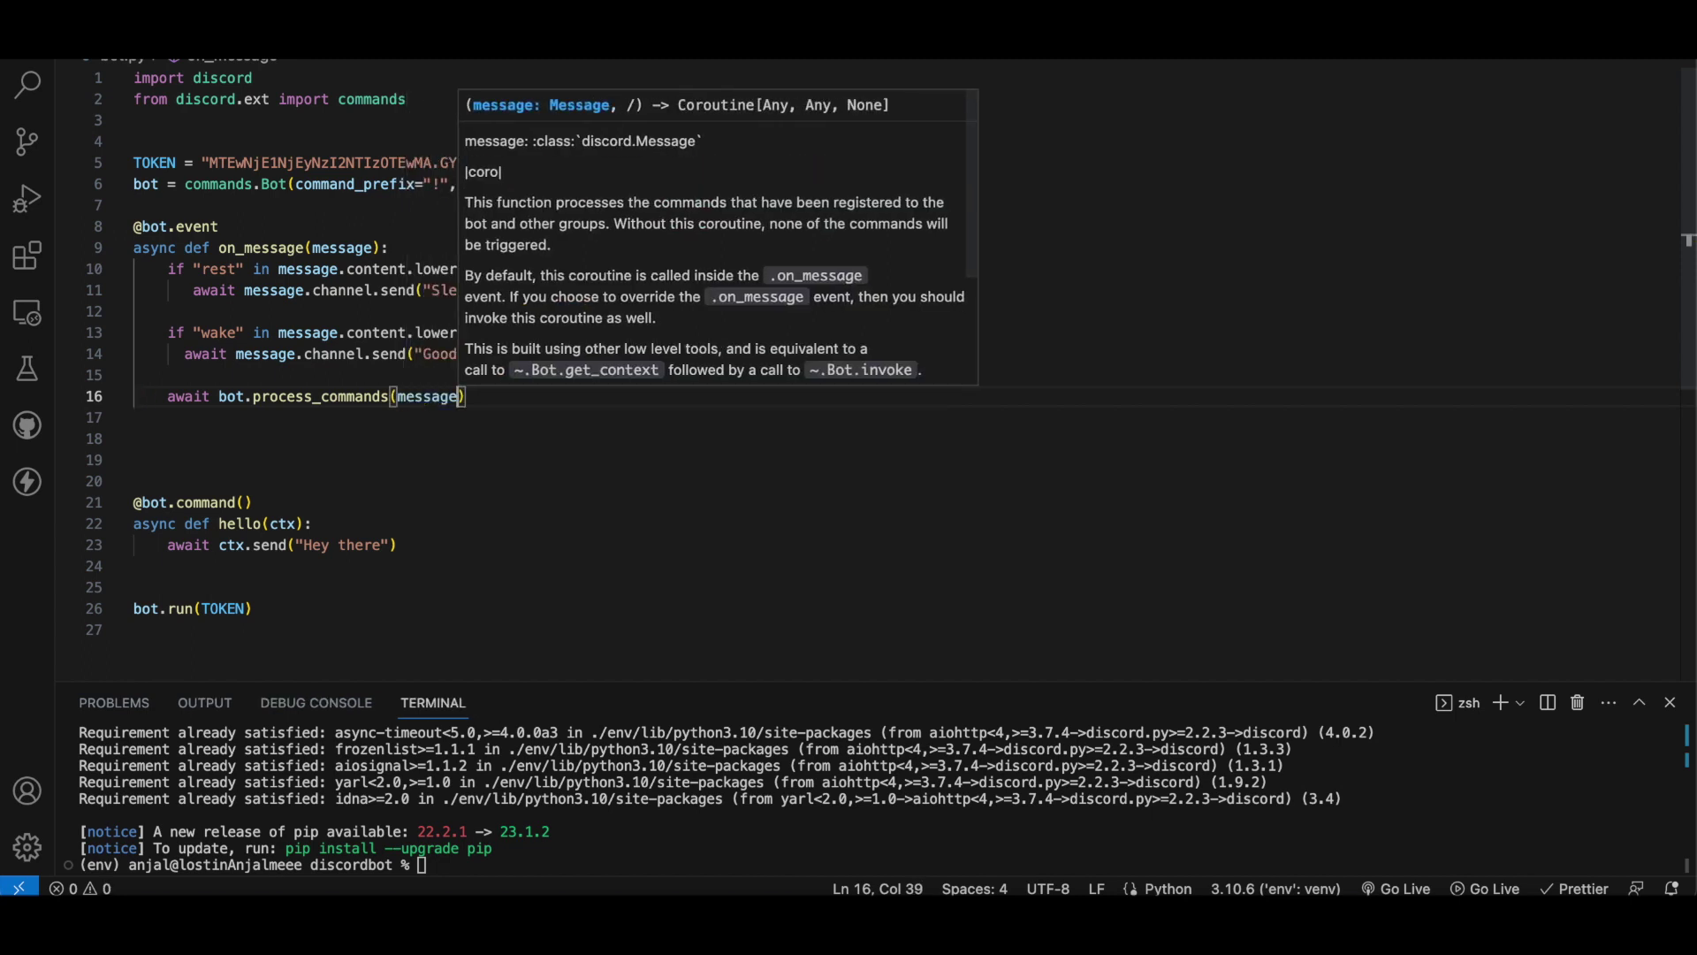
key("Right")
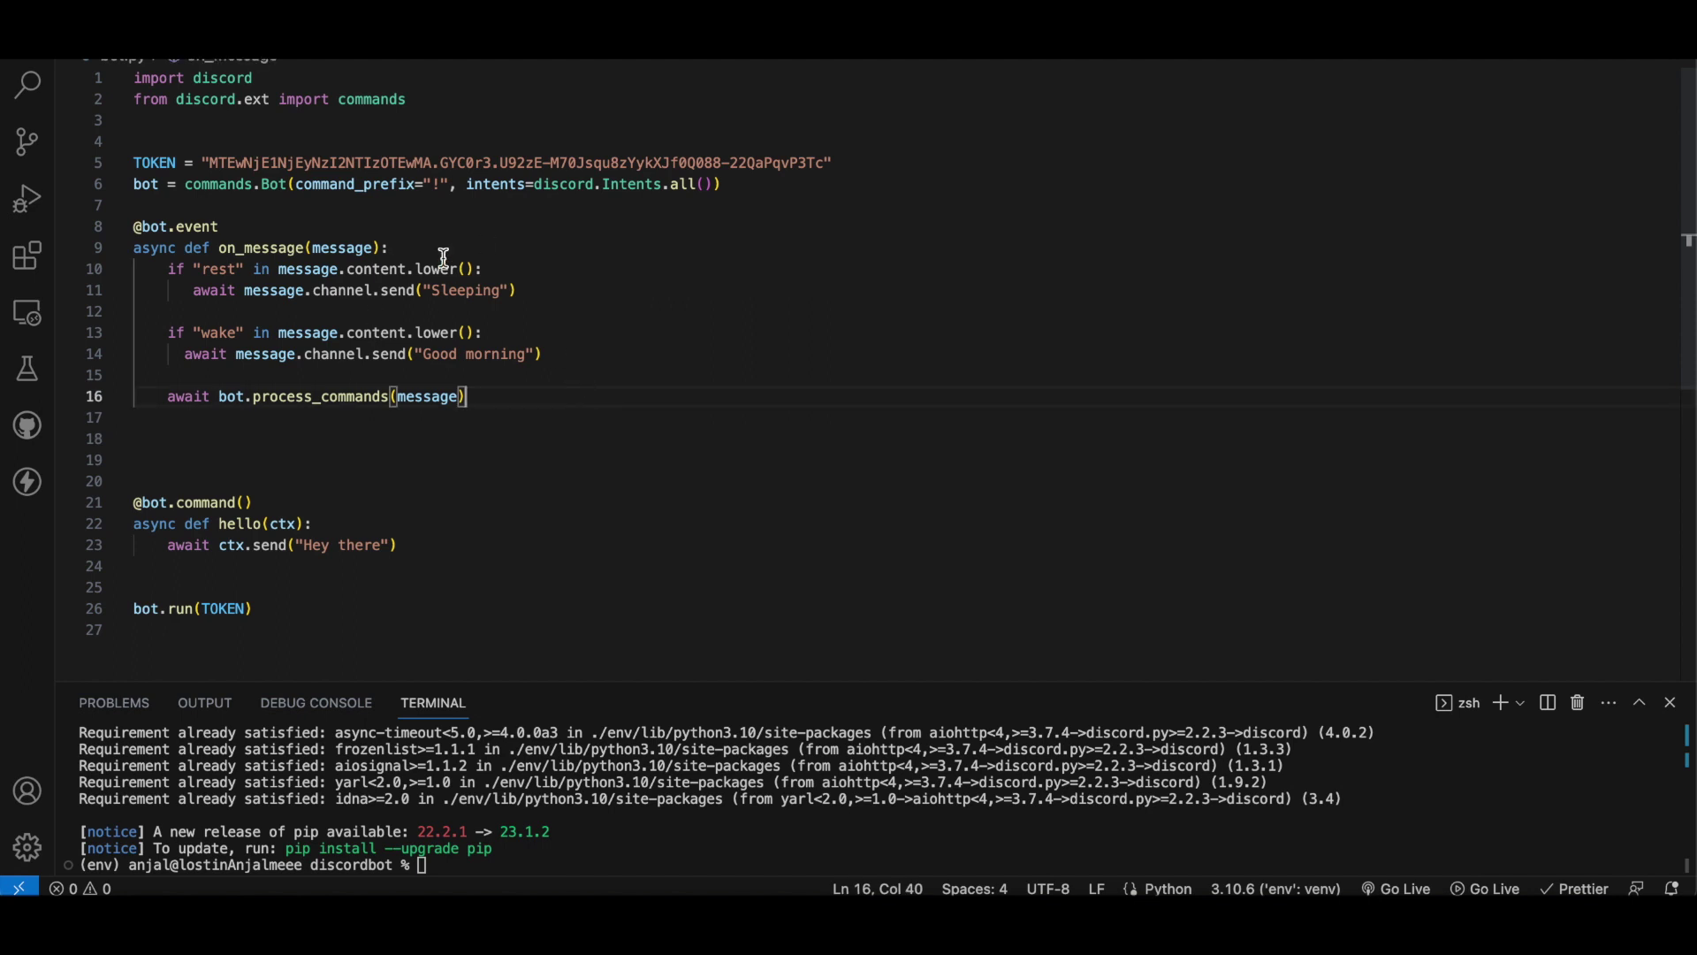
- Save bot.py to reformat it, then run python bot.py in the terminal
left_click(610, 466)
scroll(610, 466, "down", 1)
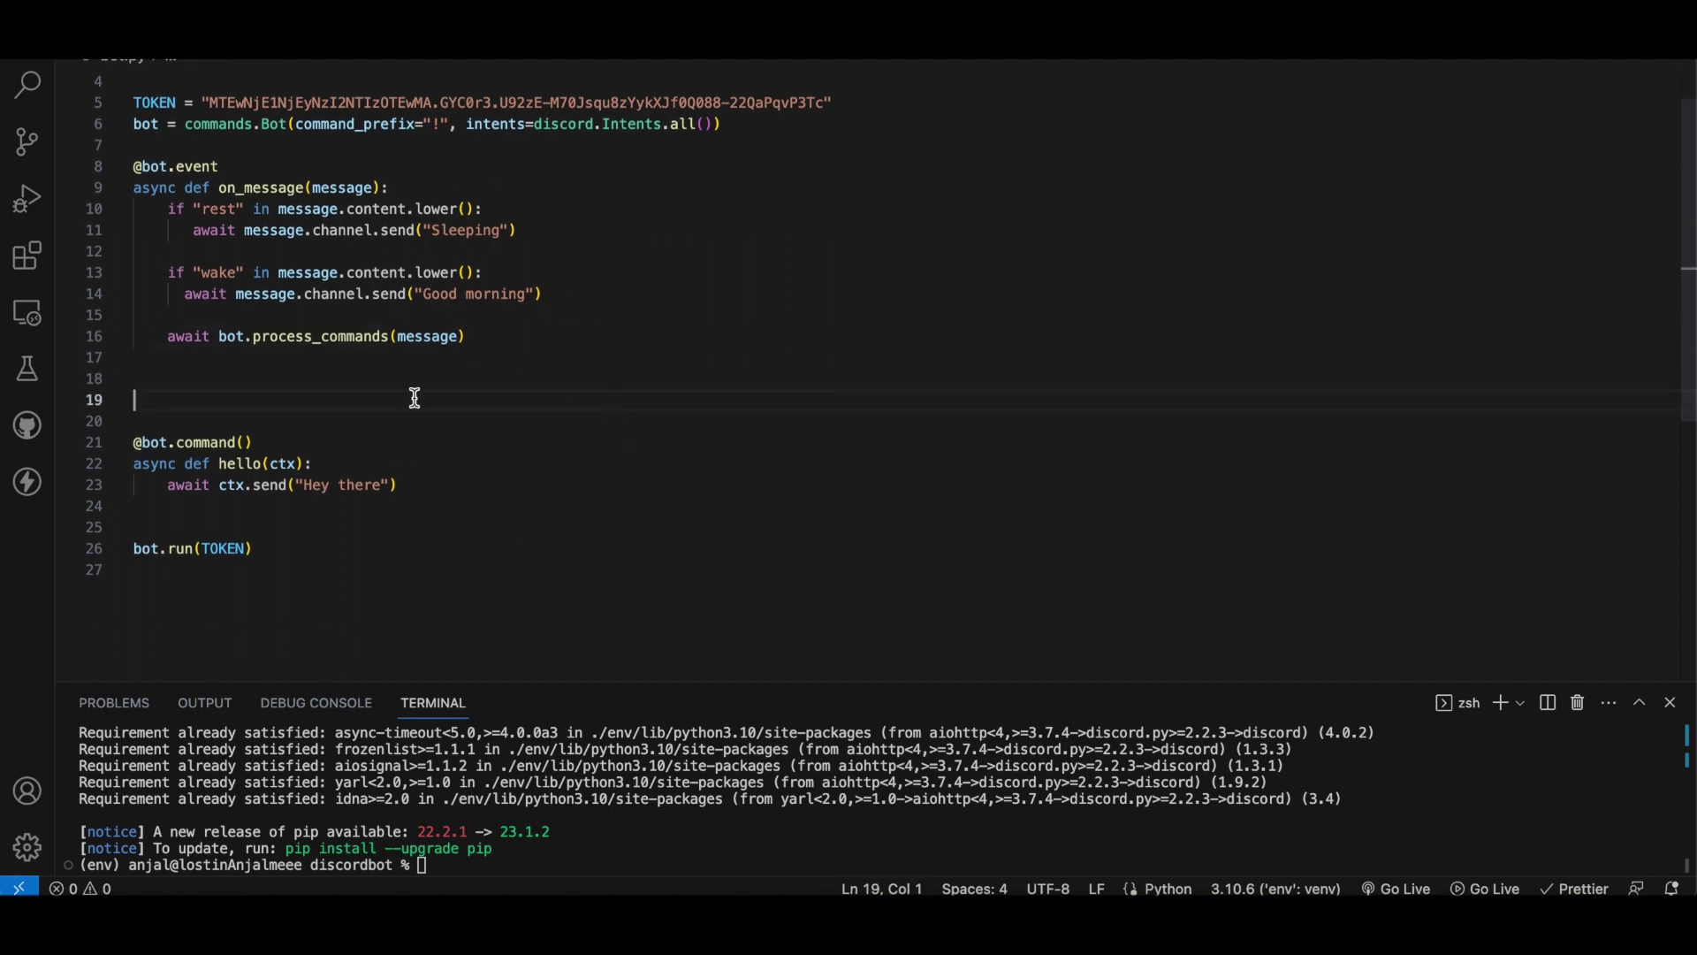
left_click(479, 480)
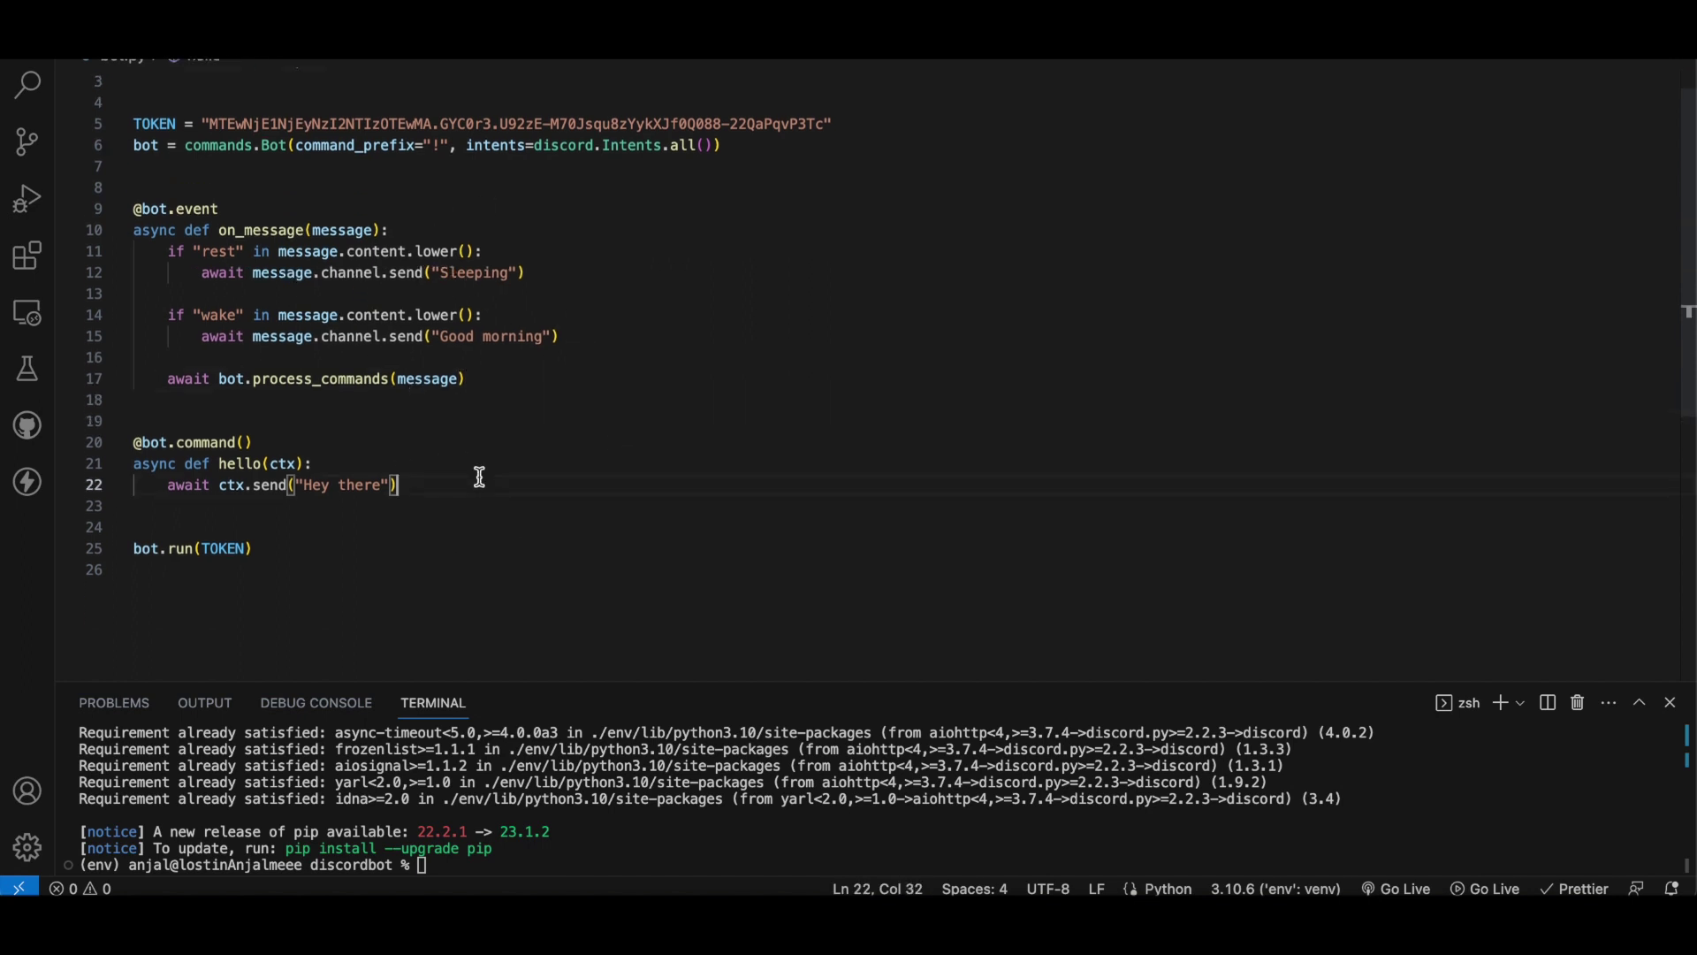
key("super+s")
scroll(613, 453, "down", 1)
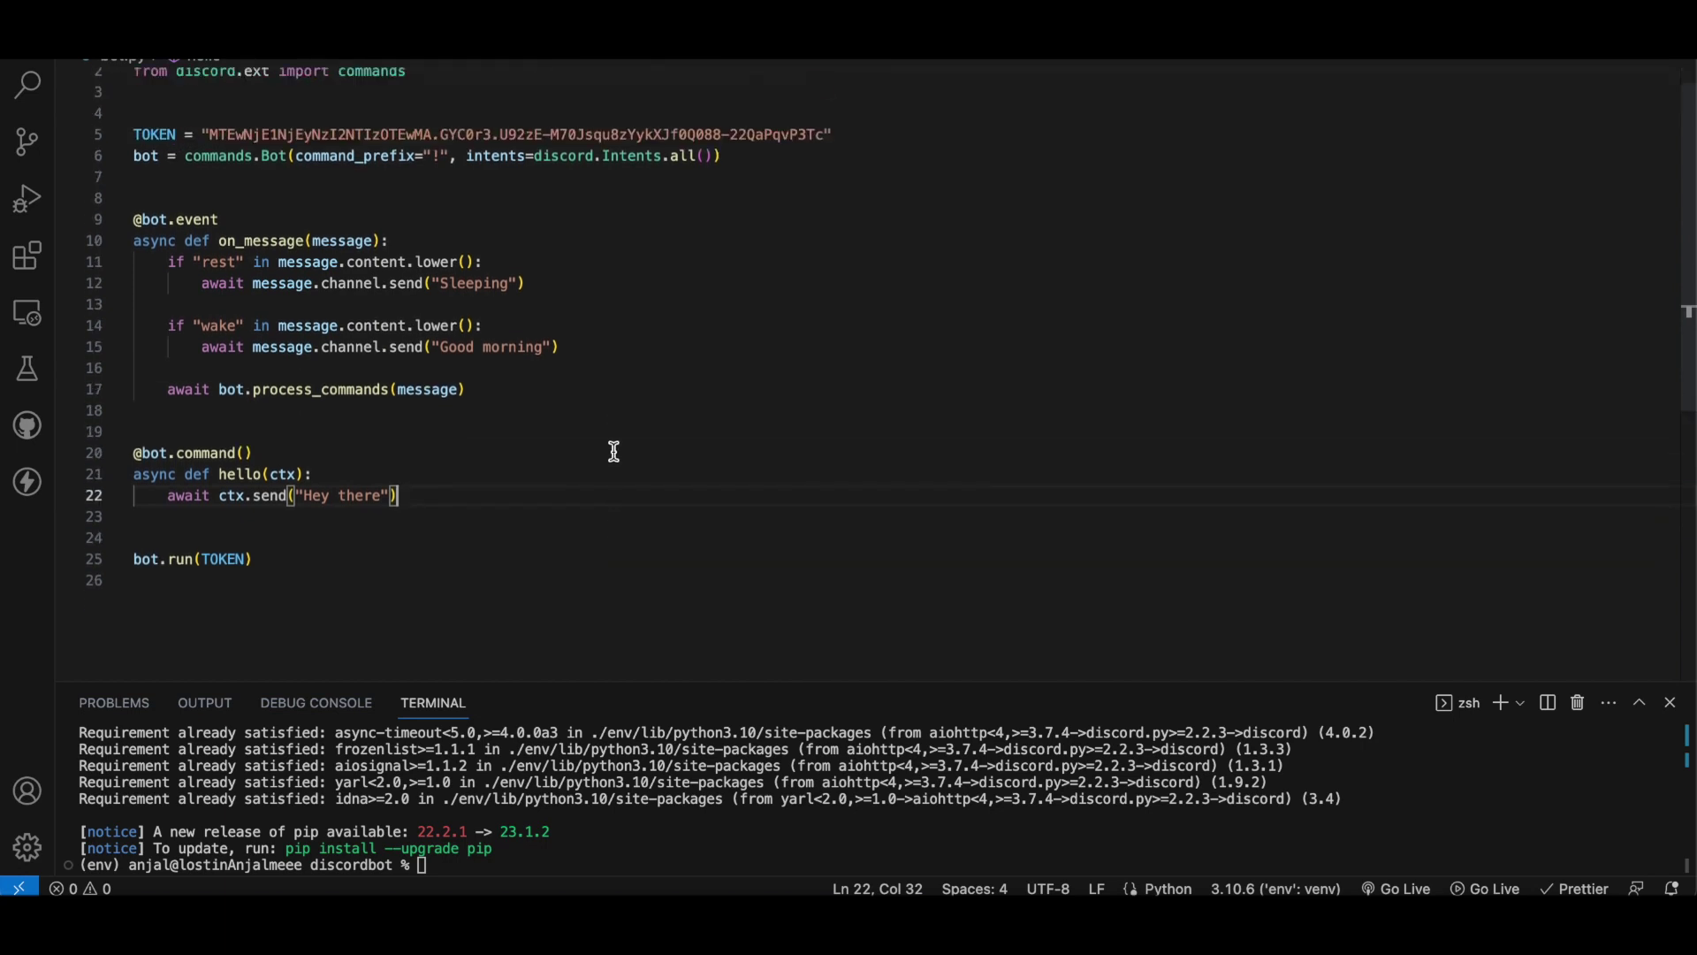
scroll(613, 452, "up", 1)
left_click(614, 846)
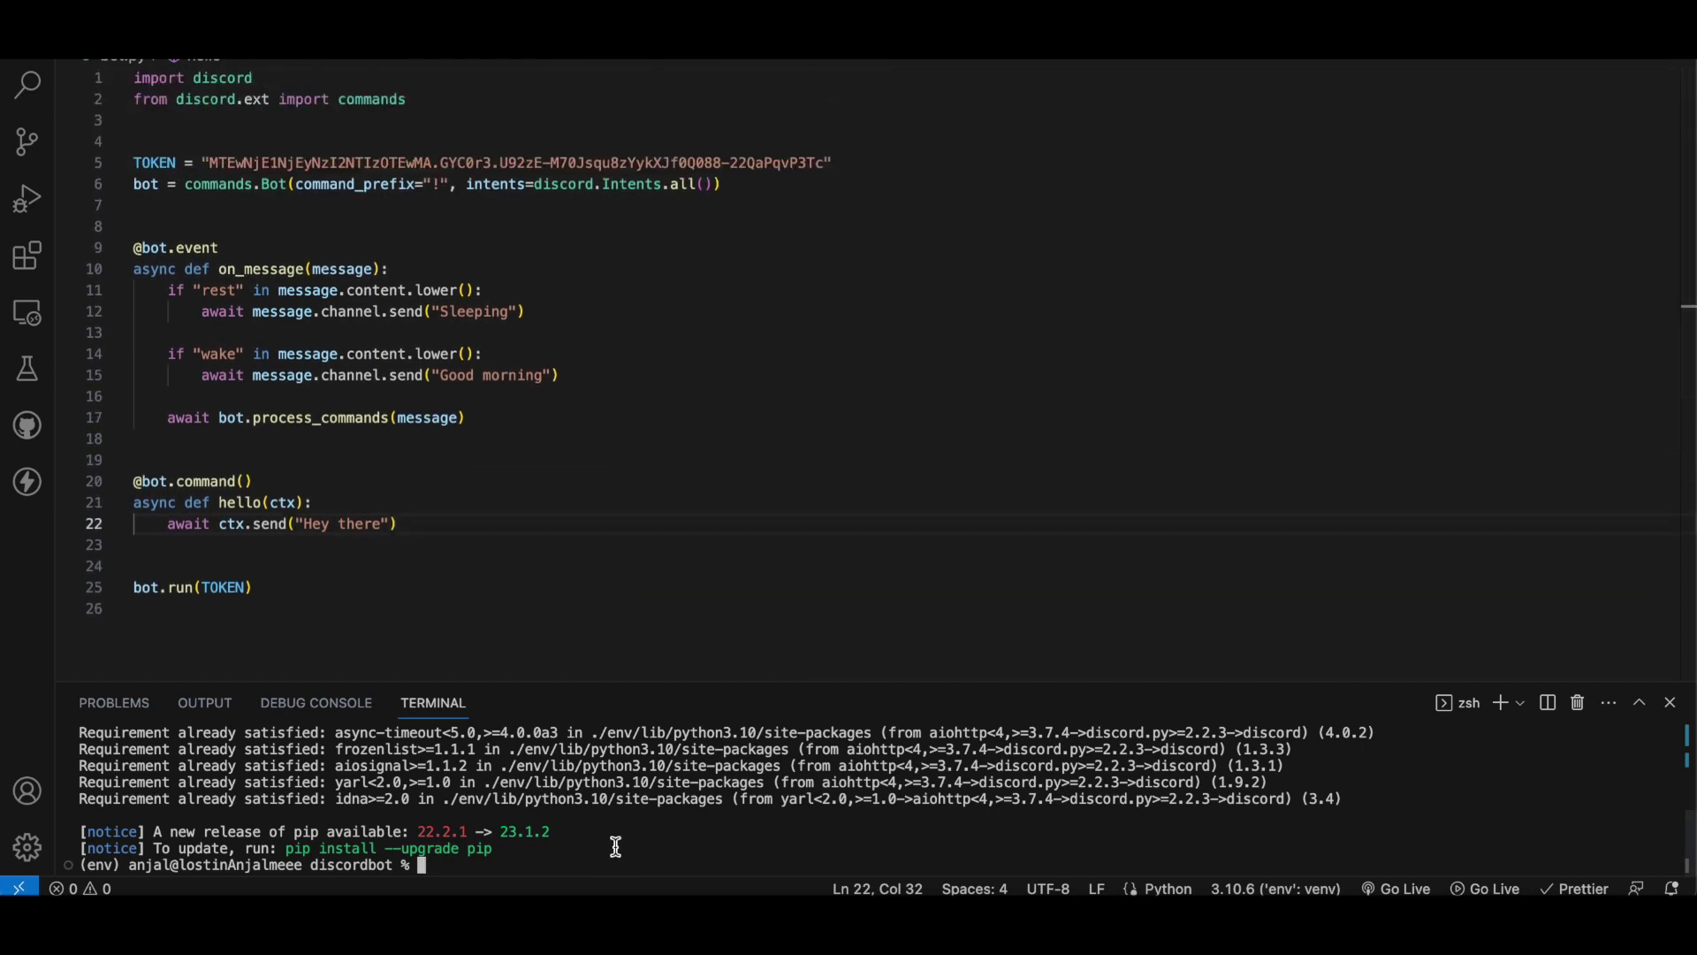
type("python b")
type("ot.py")
key("Return")
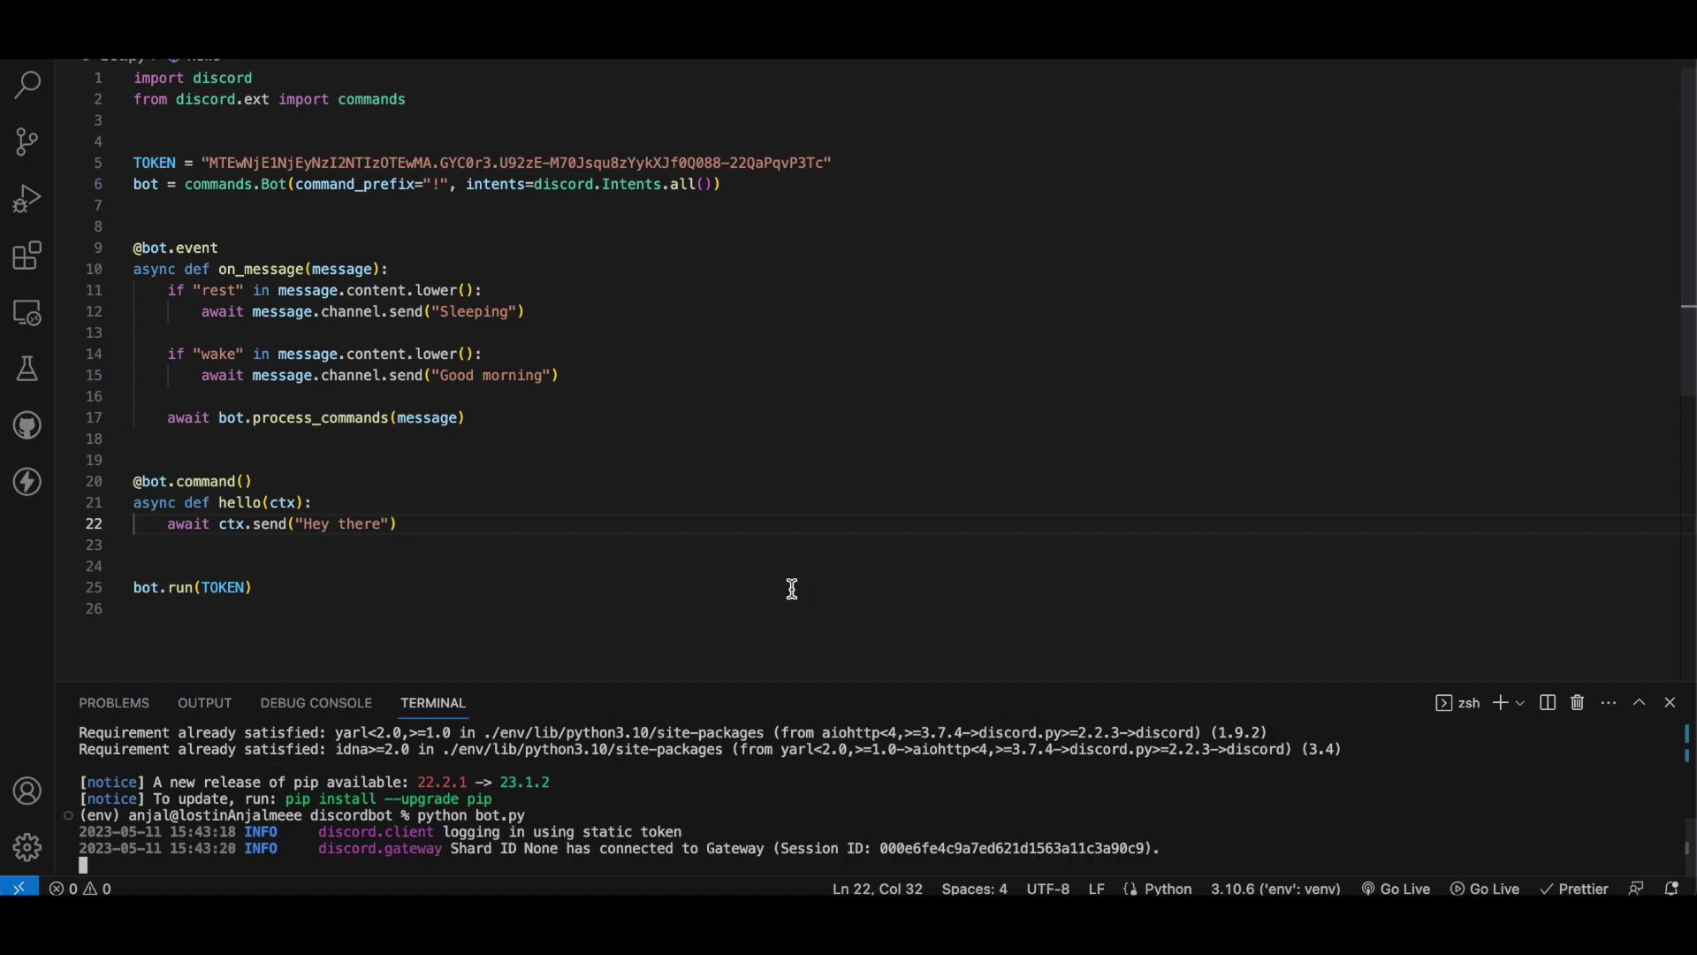
- Send "rest" and "wake" in #general and check the Sleeping and Good morning replies
key("alt+Tab")
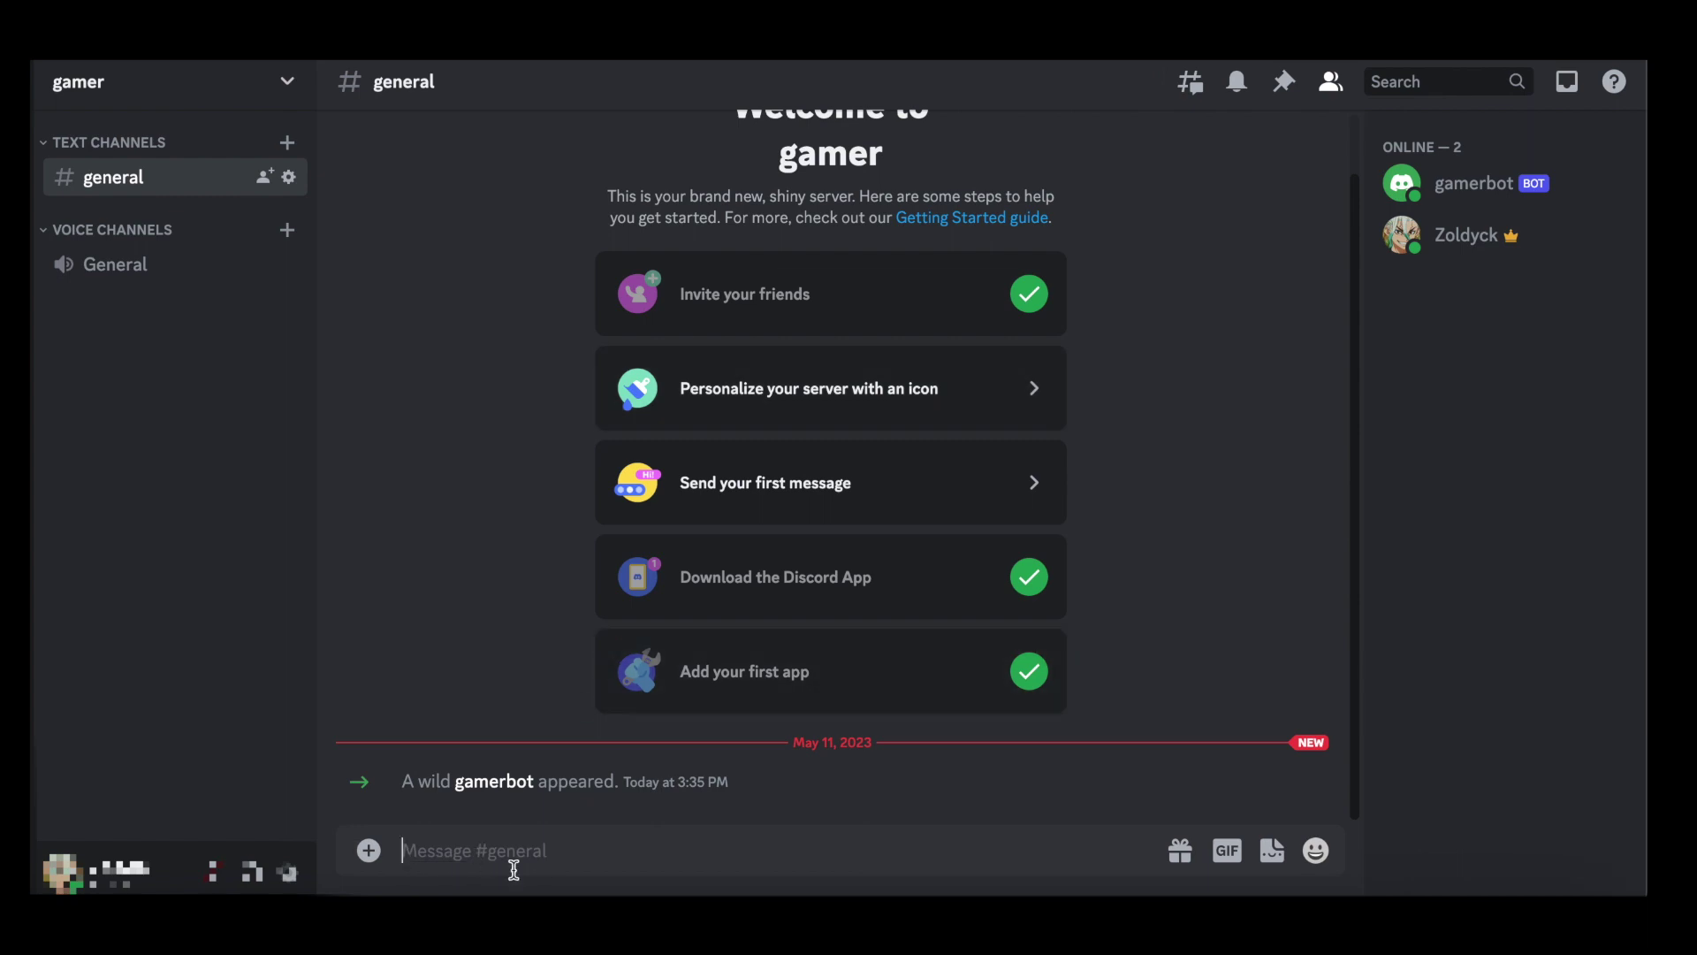
key("alt+Tab")
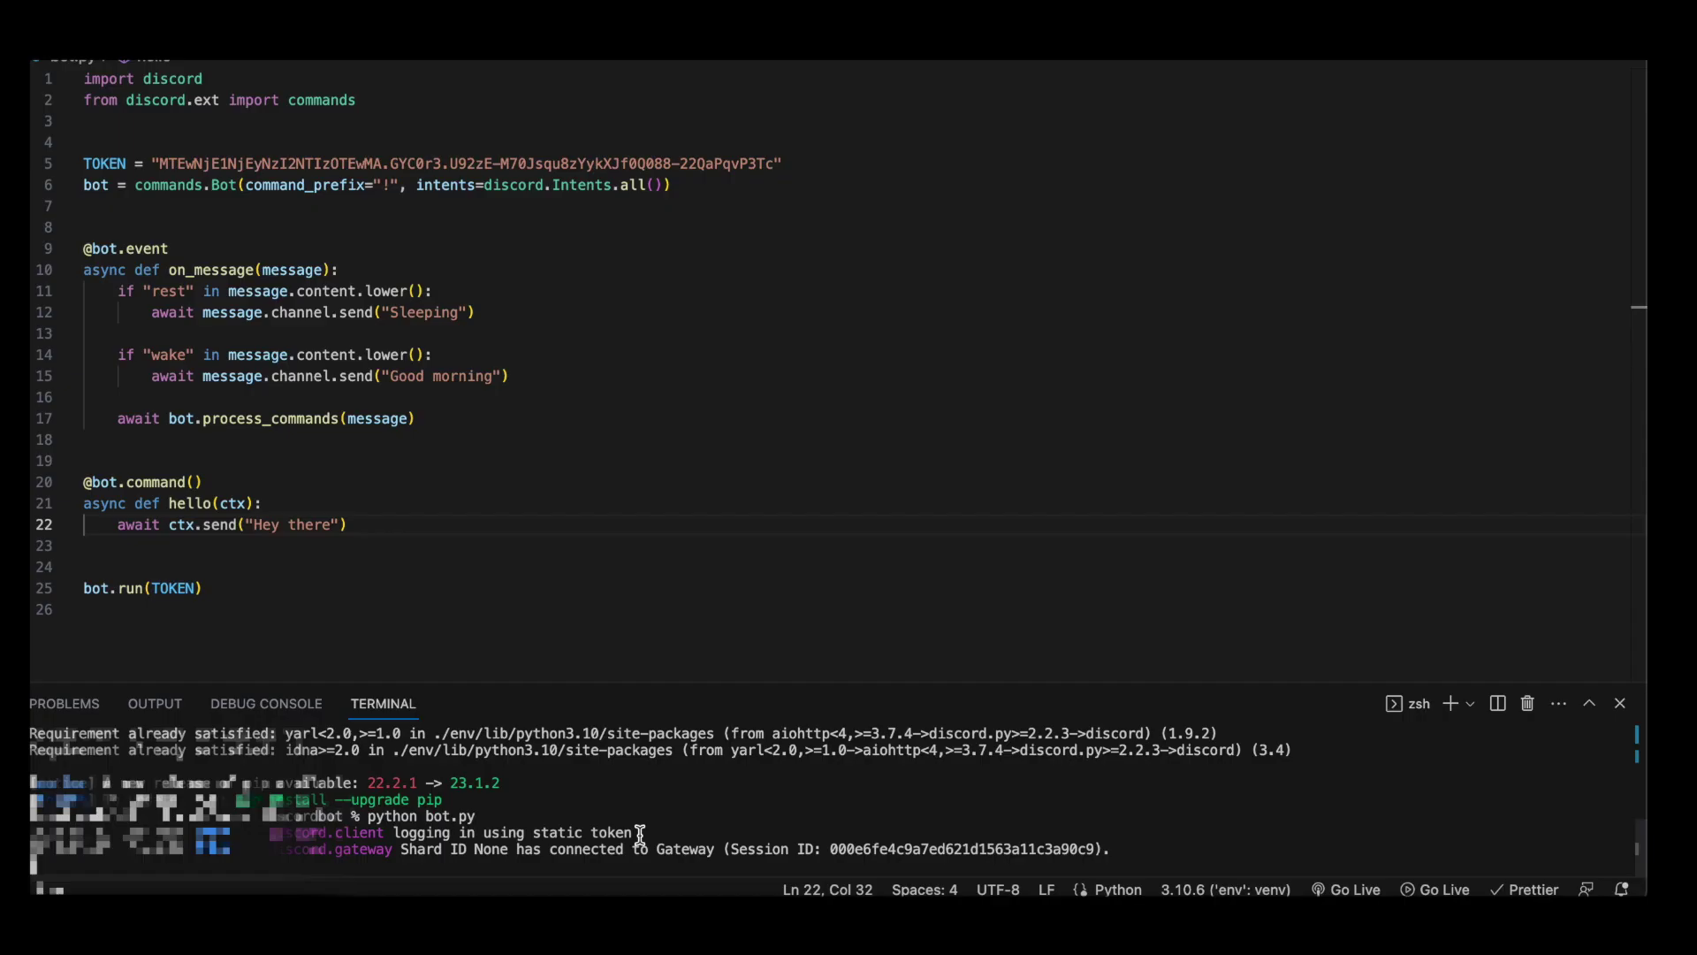
key("alt+Tab")
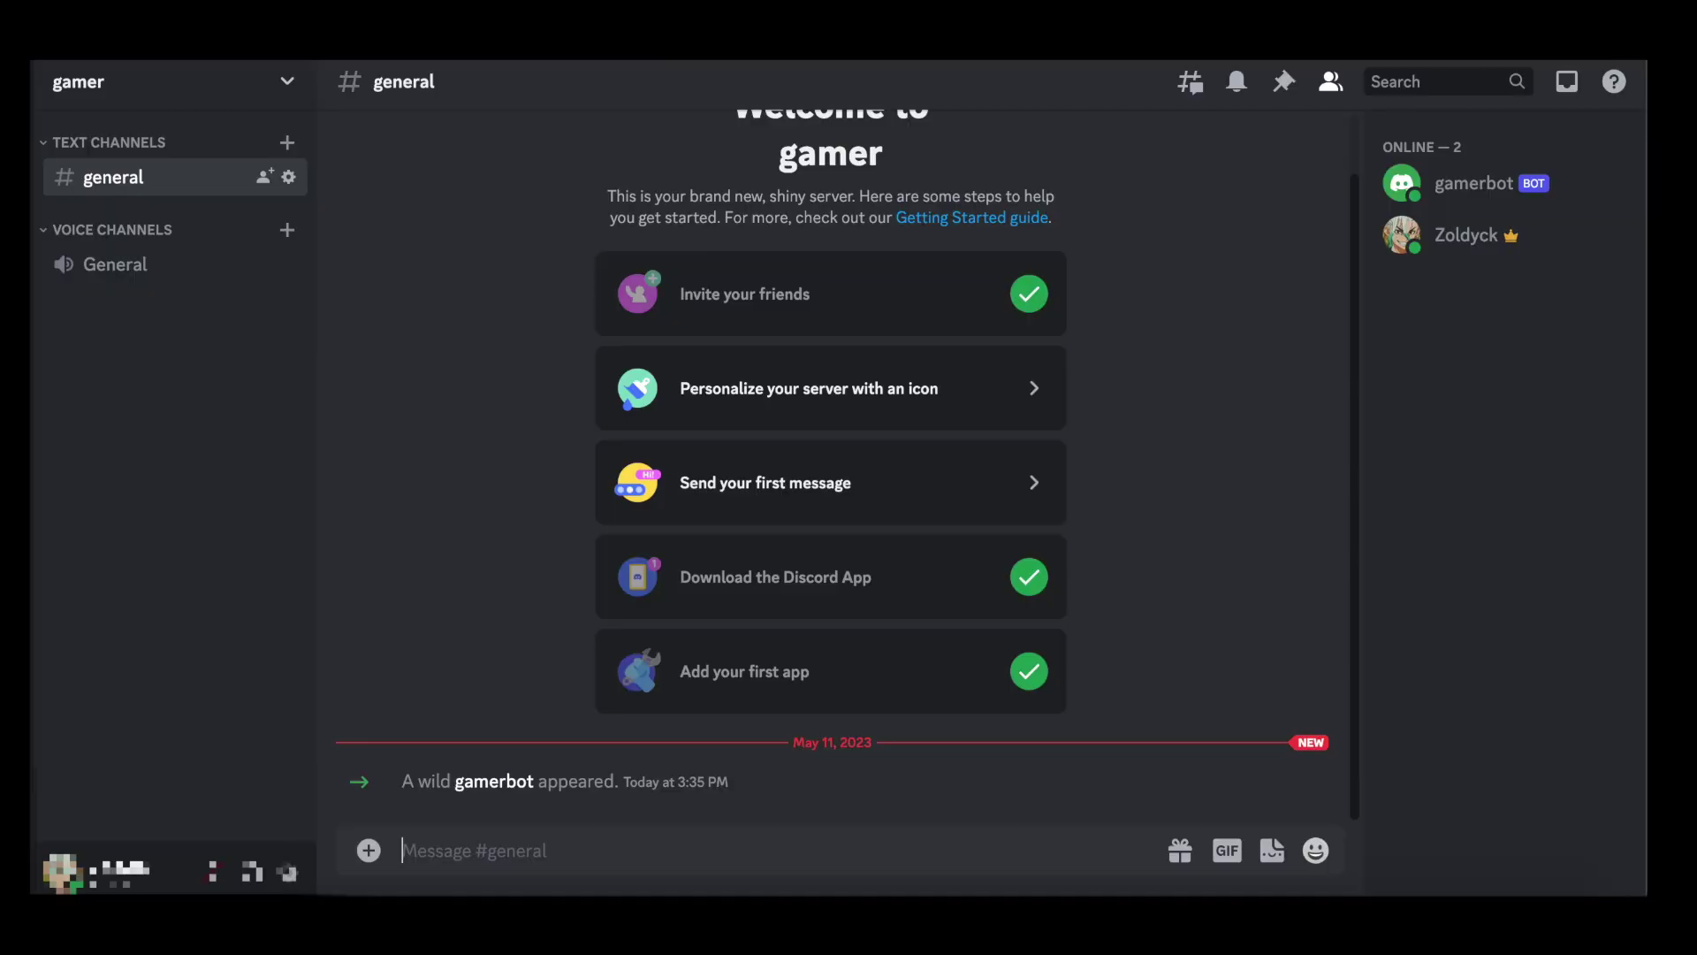
type("rest")
key("Return")
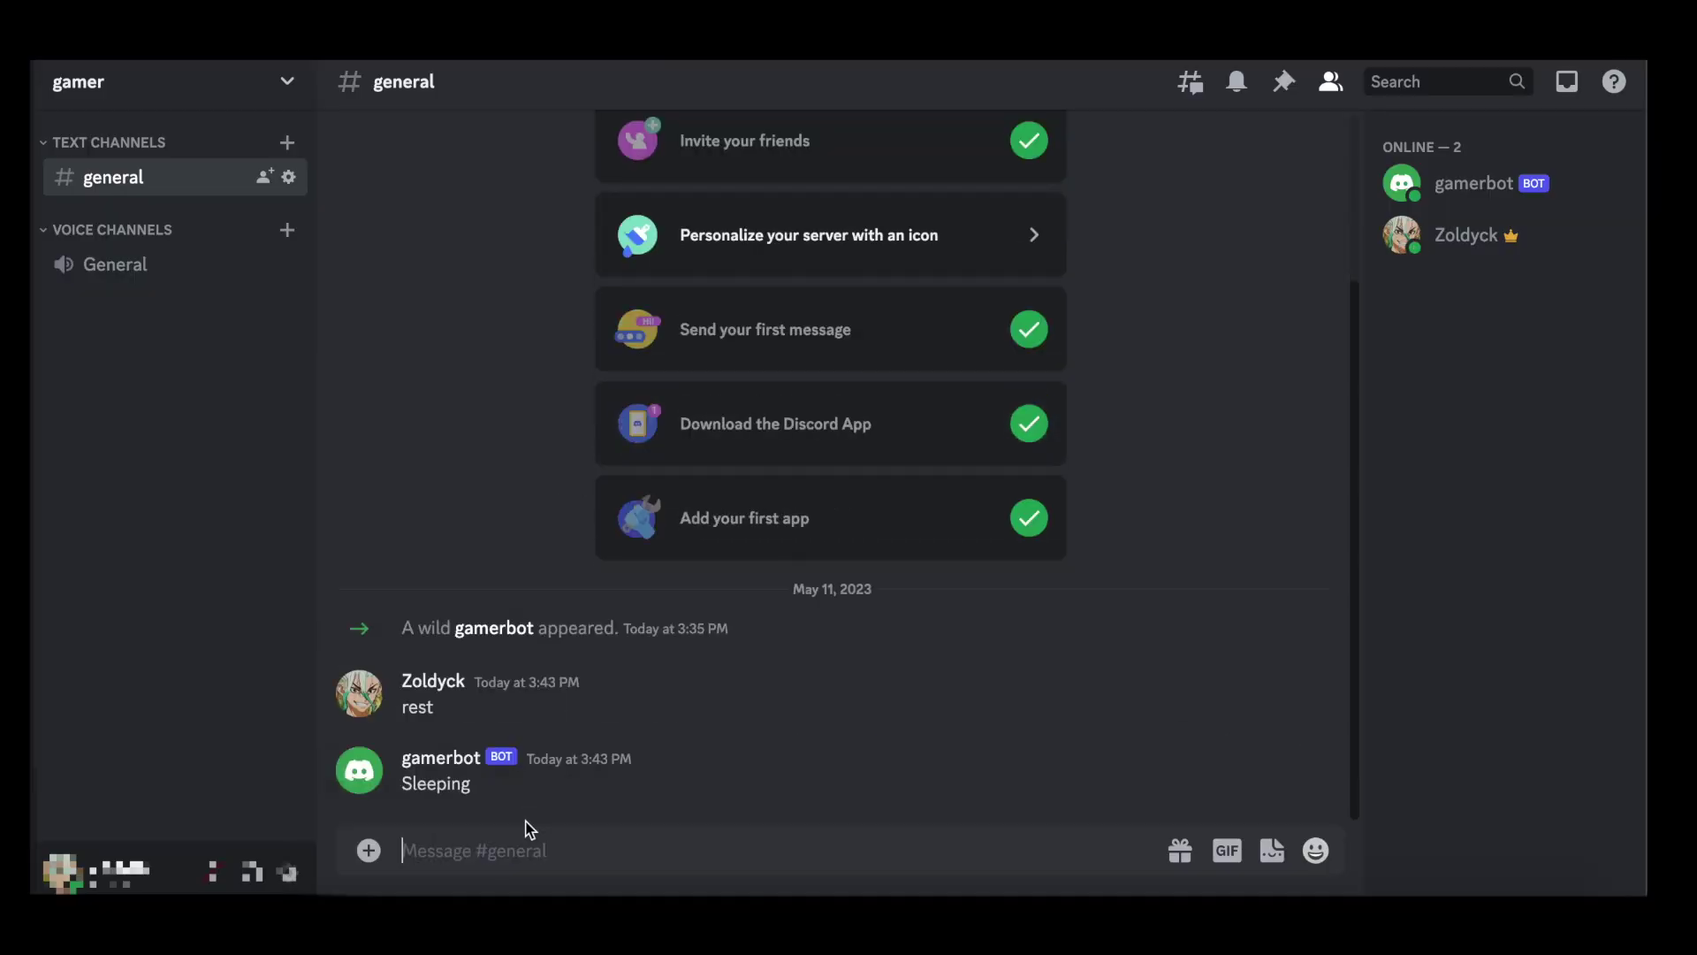
key("alt+Tab")
key("alt+Tab")
type("wa")
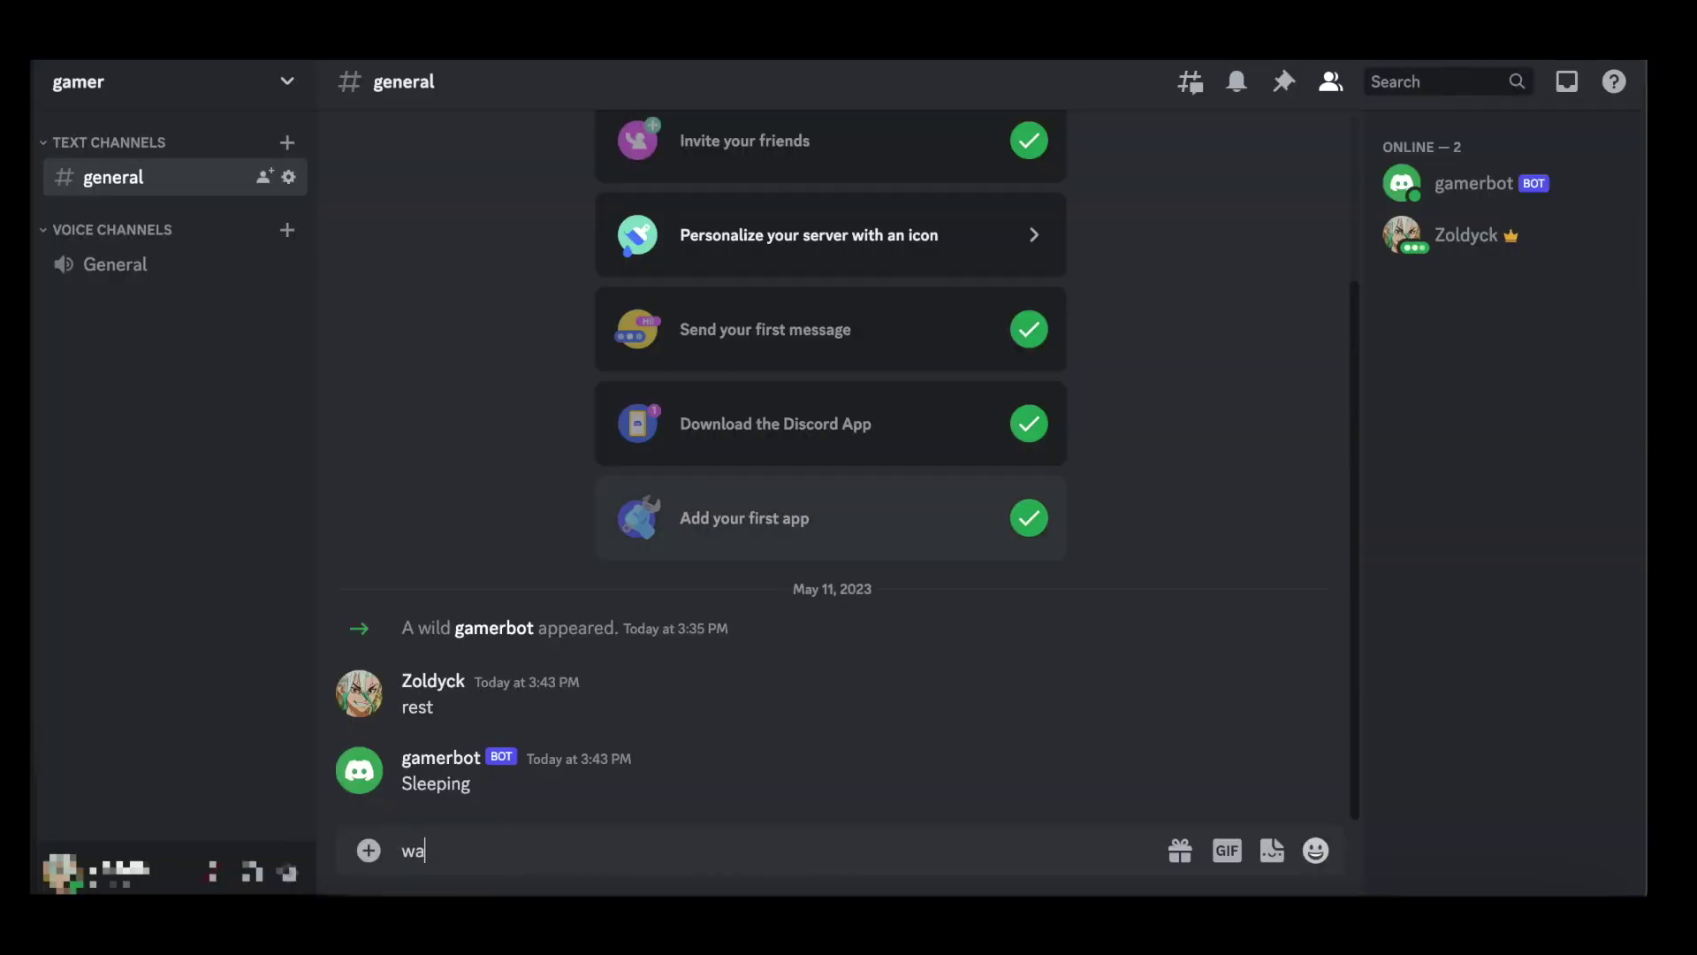
type("ke")
key("Return")
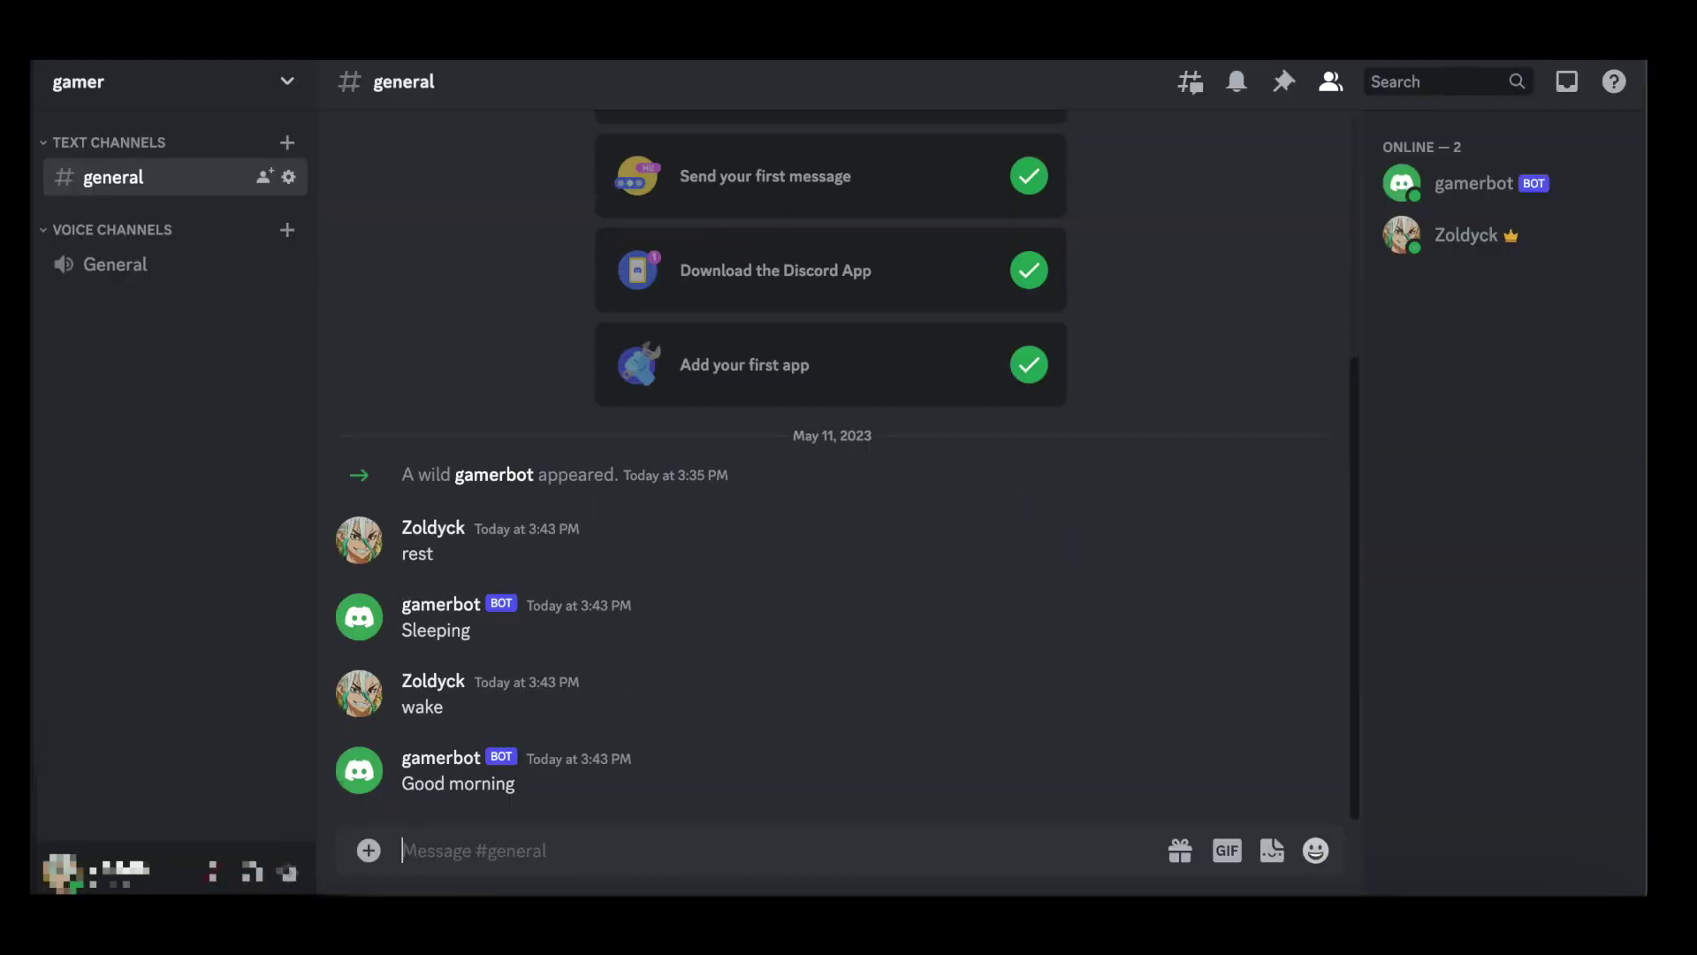
- Send "!hello" and "rest easy my friend", checking the Hey there and Sleeping replies
key("alt+Tab")
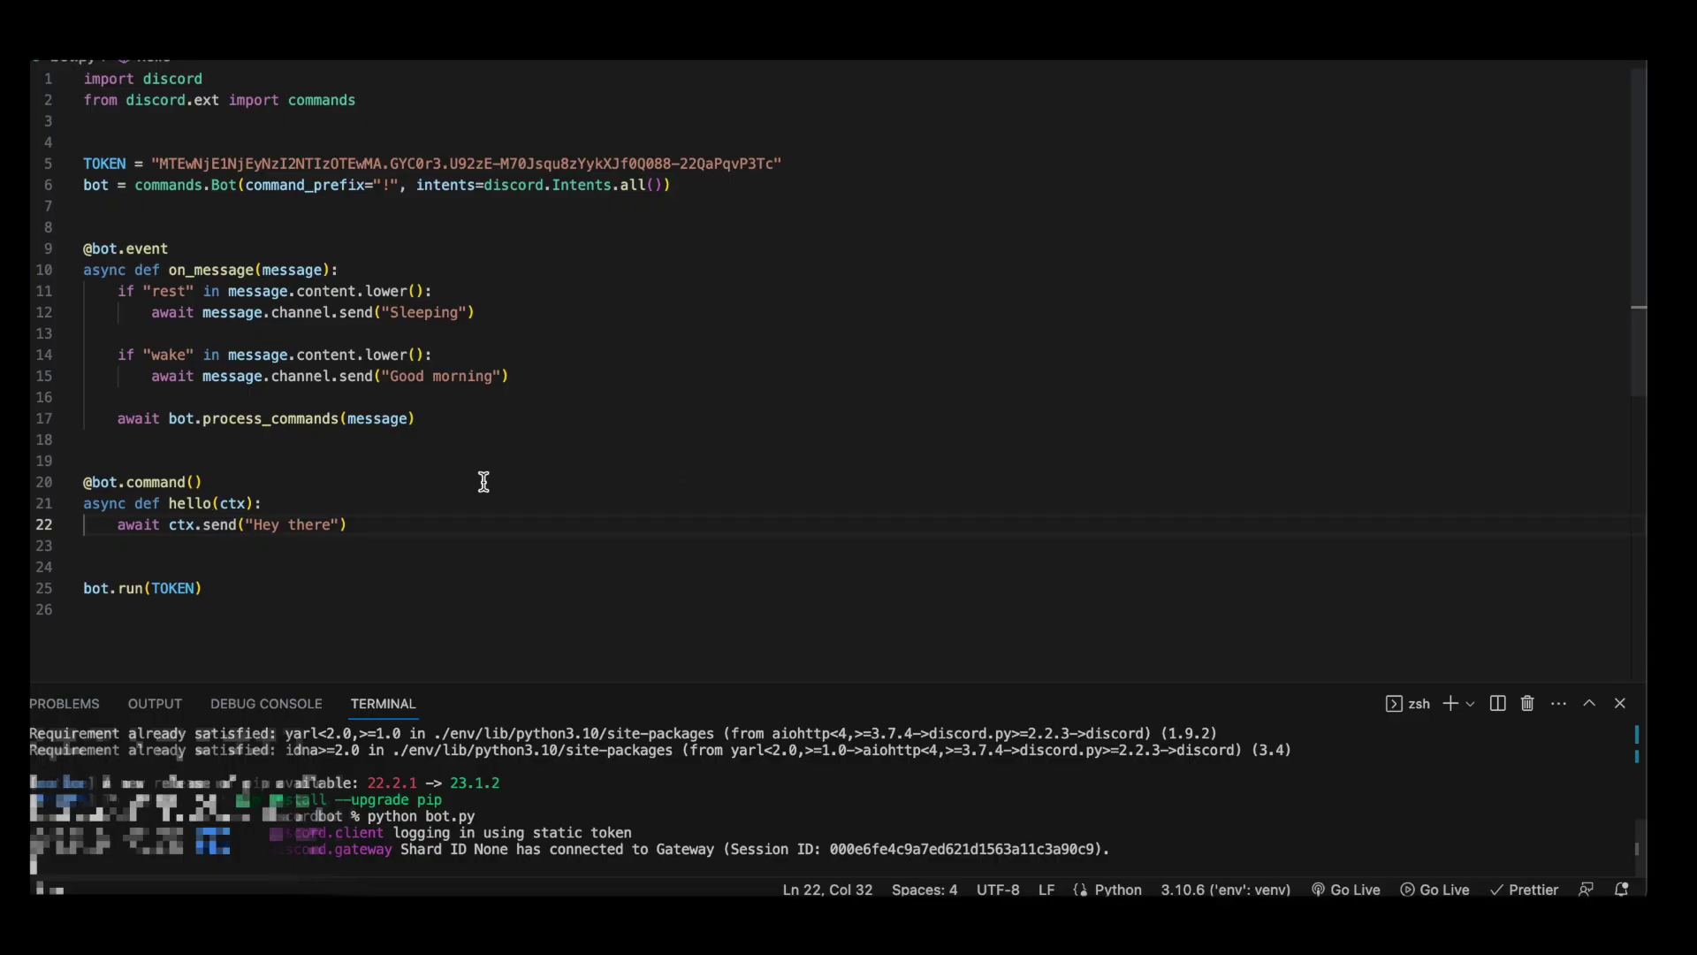
key("alt+Tab")
type("!hell")
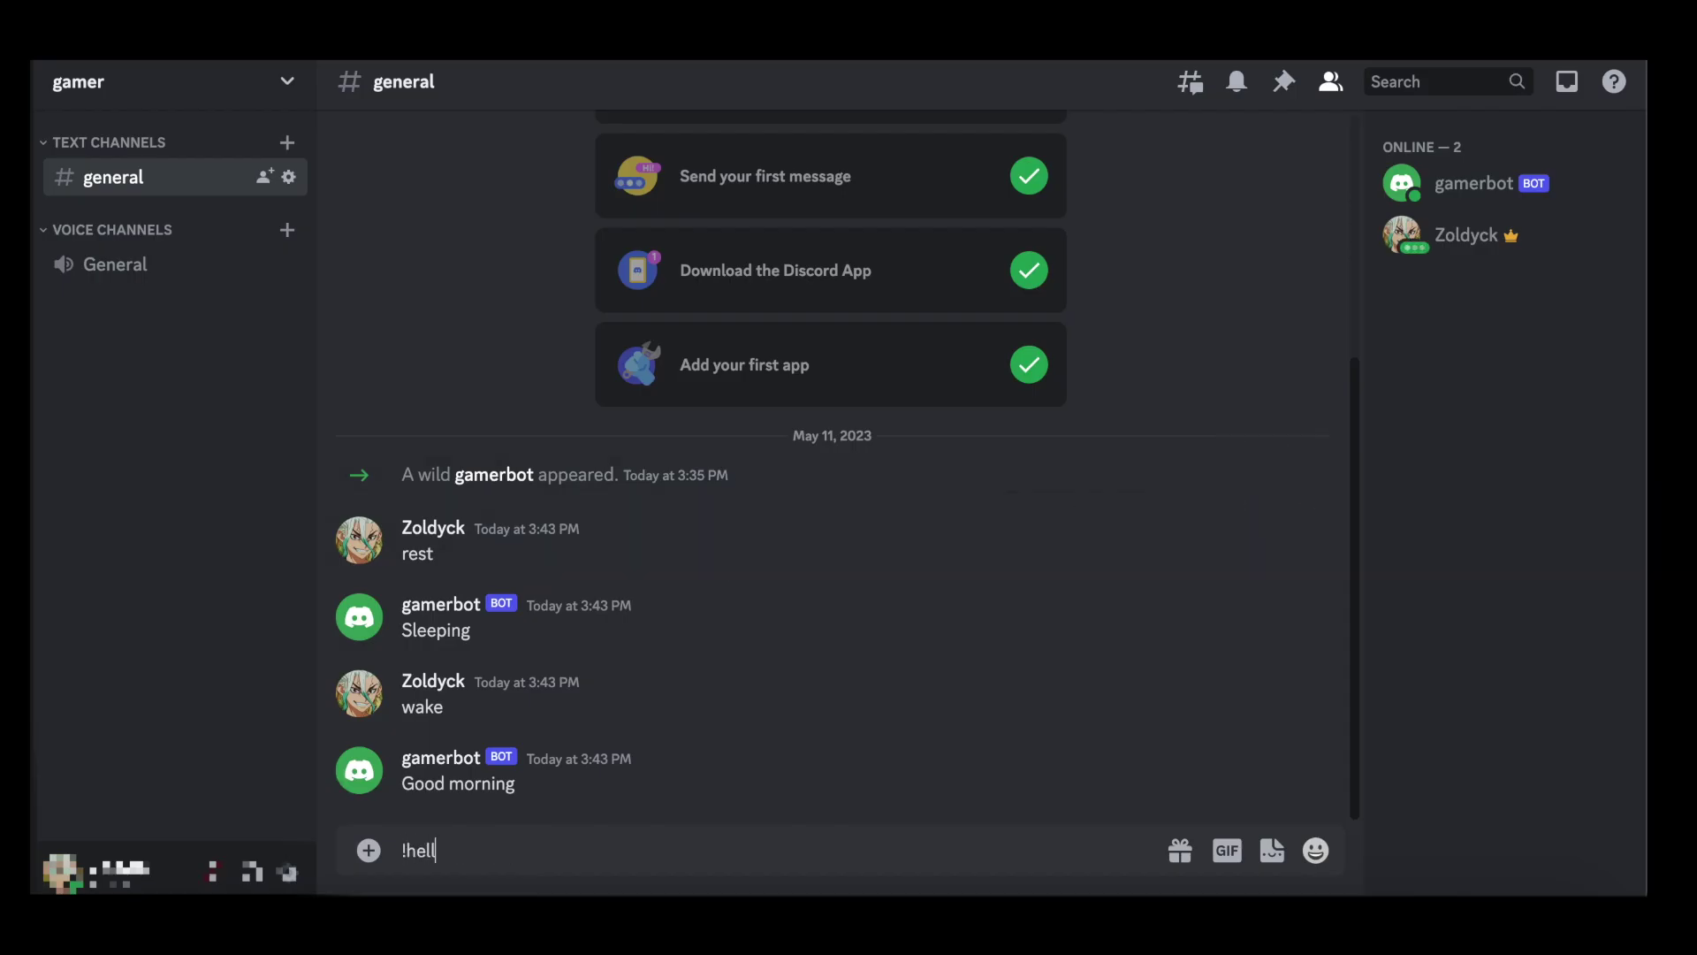
type("o")
key("Return")
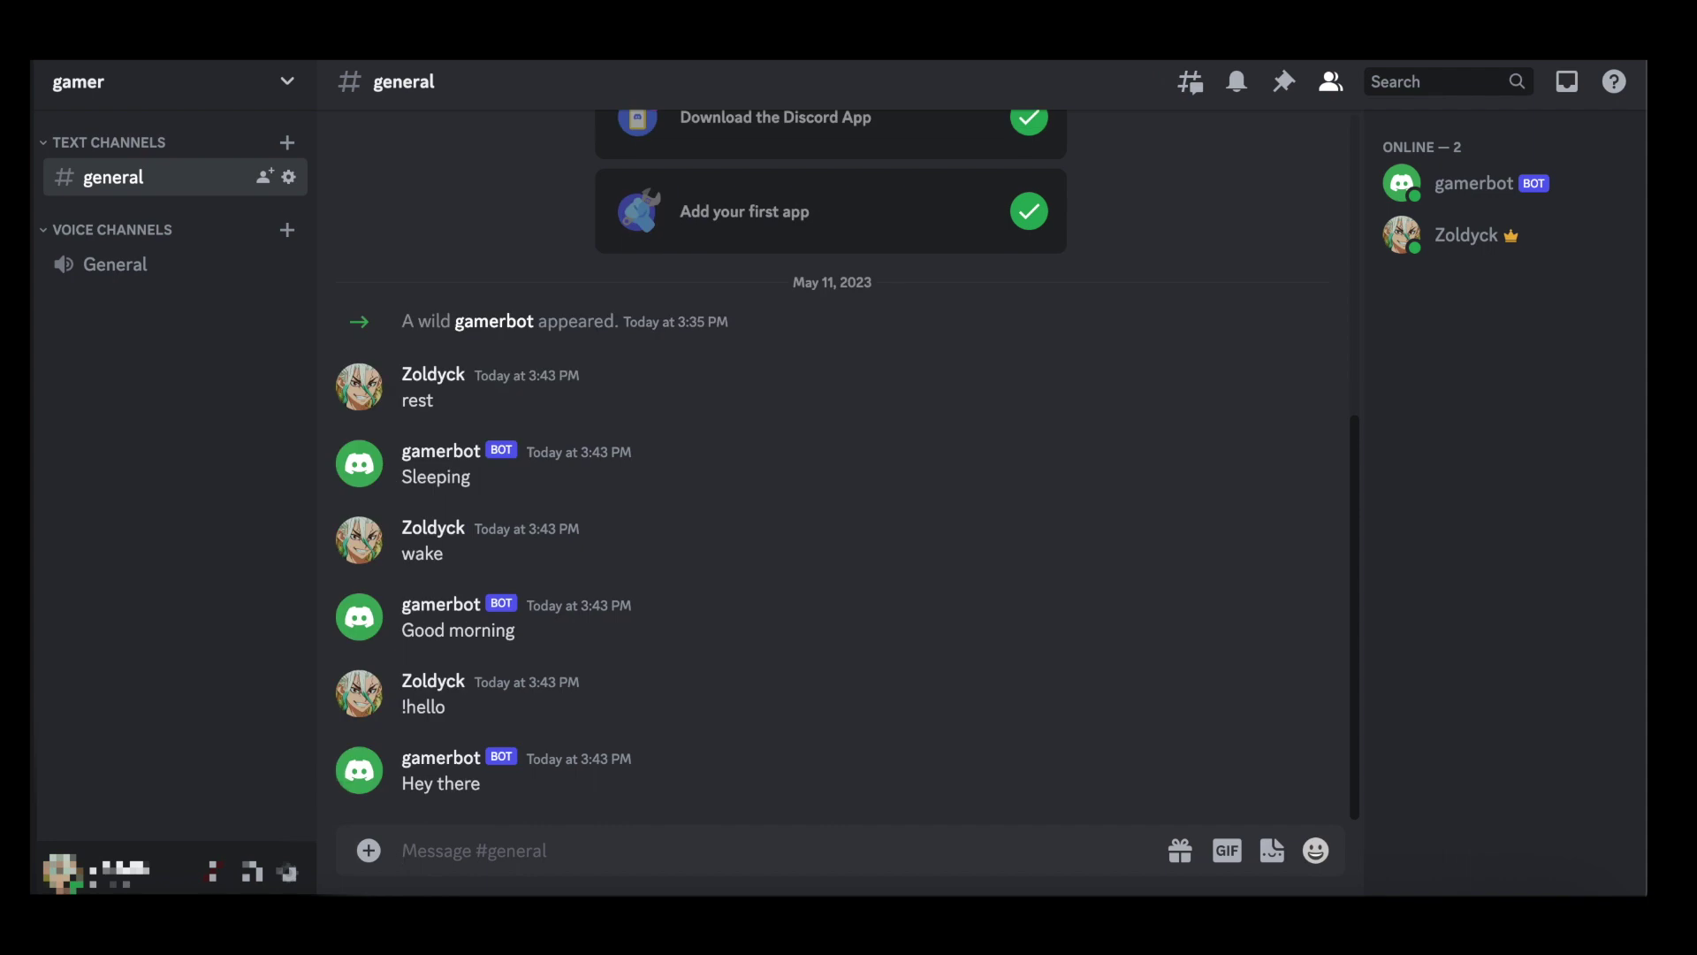
type("rest ea")
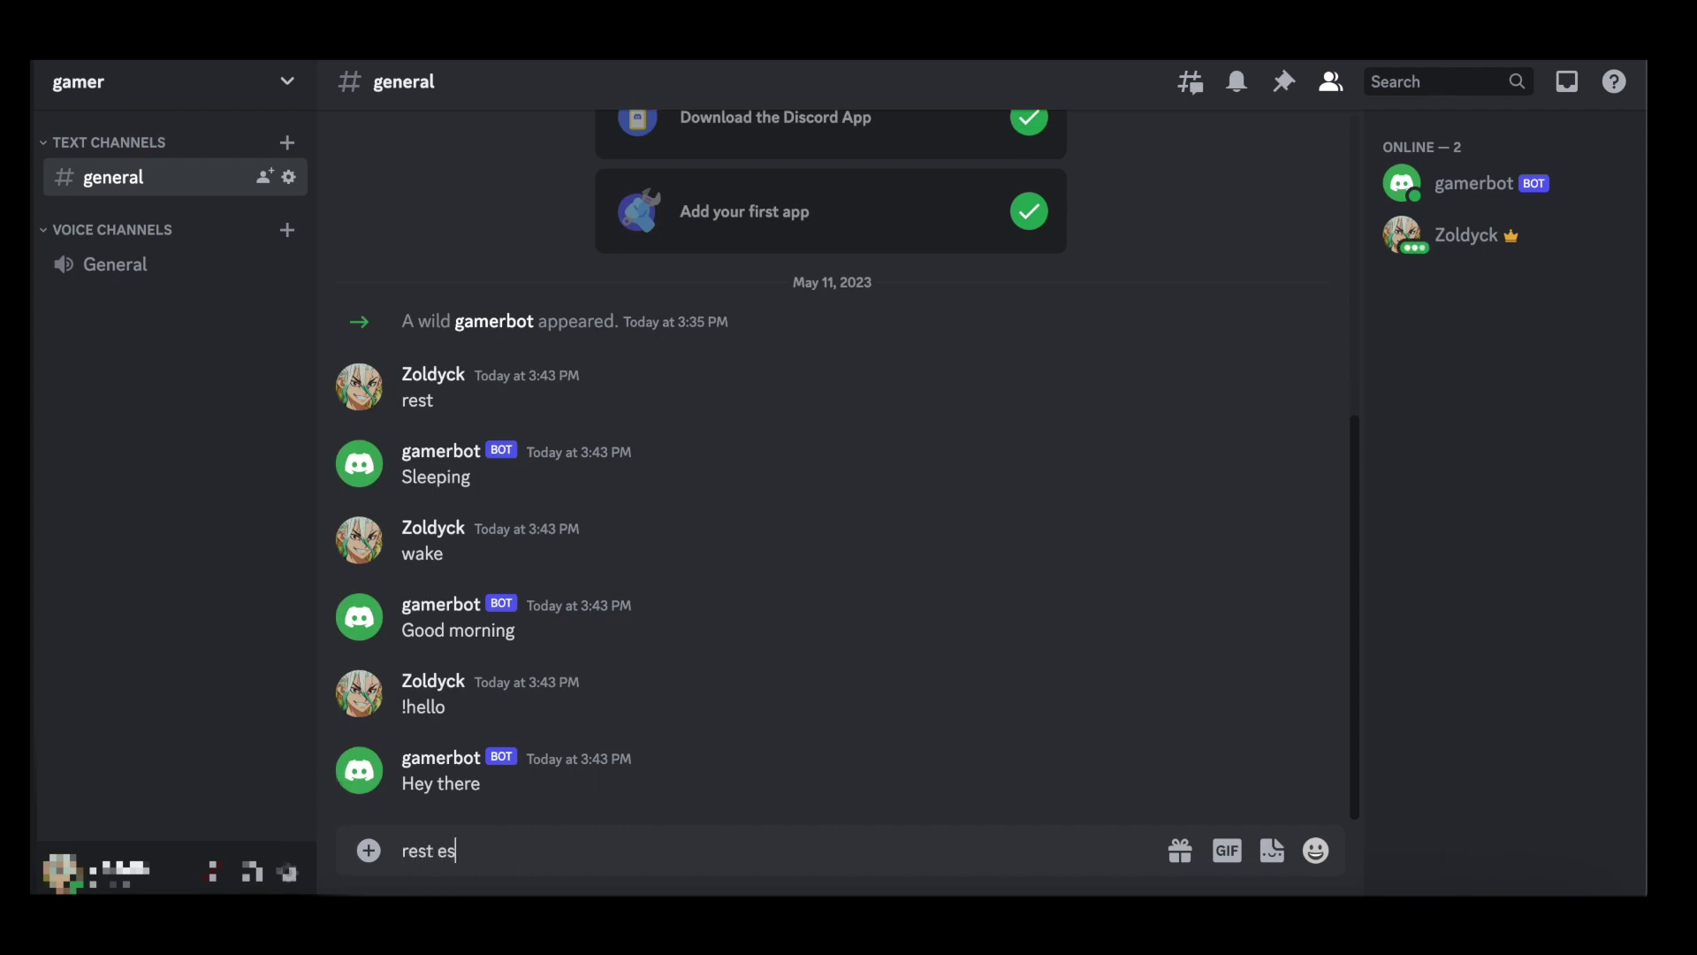
type("sy my fr")
type("iend")
key("Return")
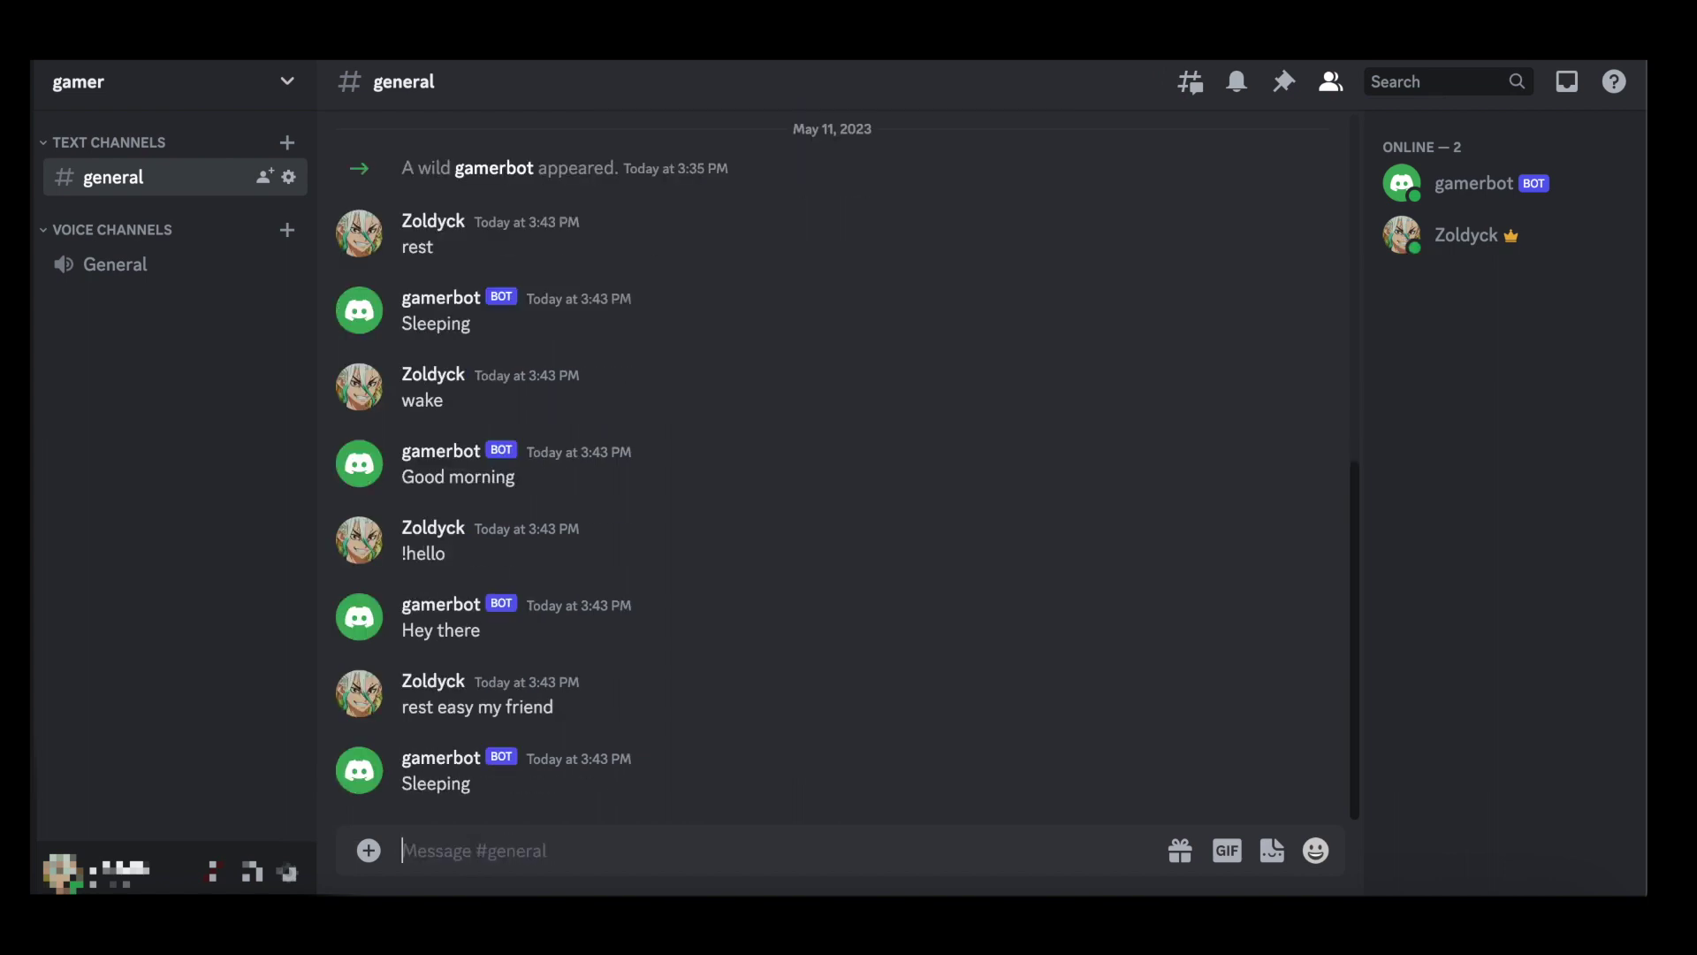
mouse_move(892, 459)
key("alt+Tab")
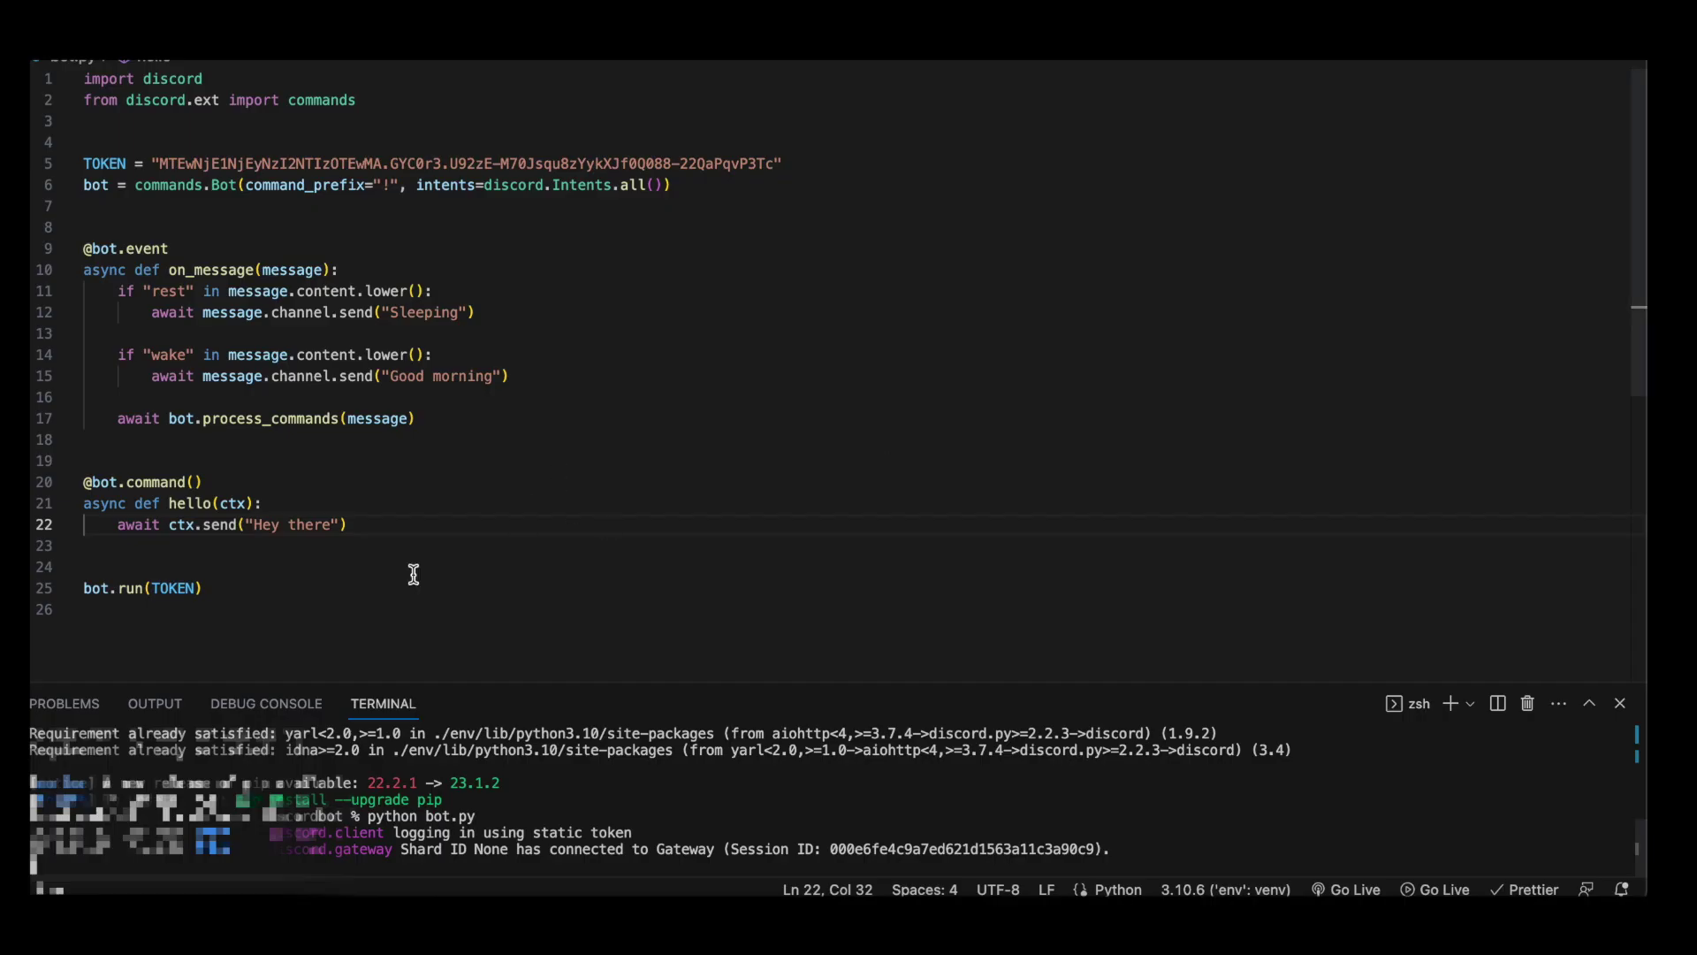
left_click(279, 325)
left_click(332, 309)
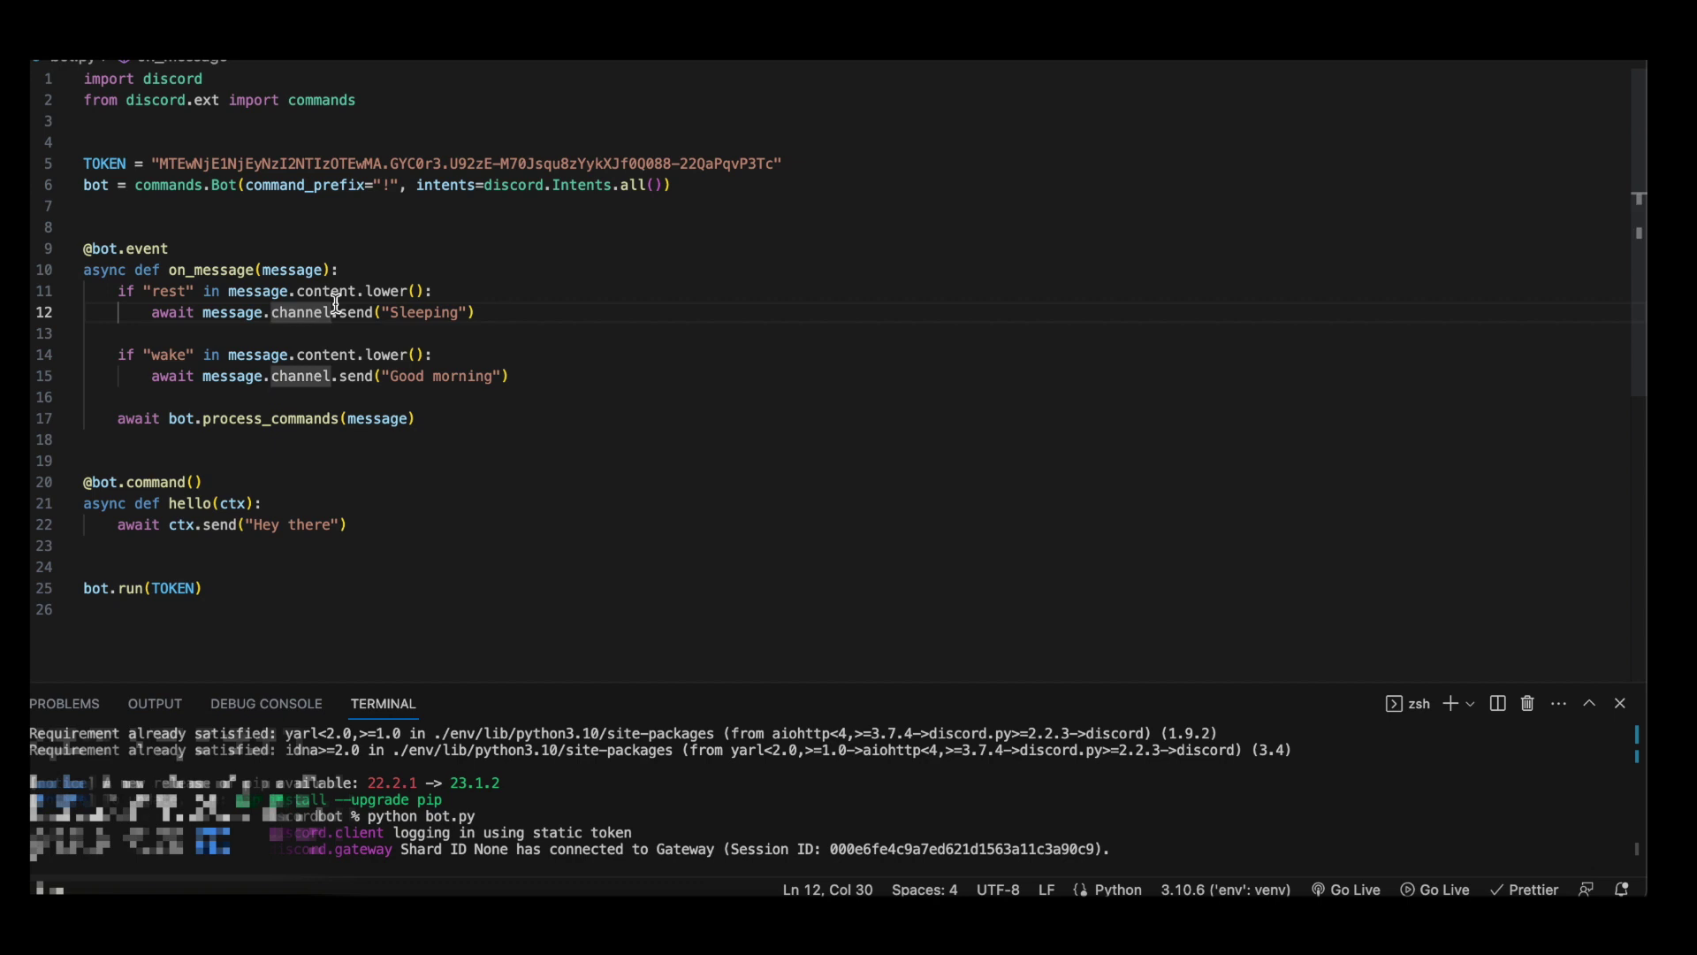